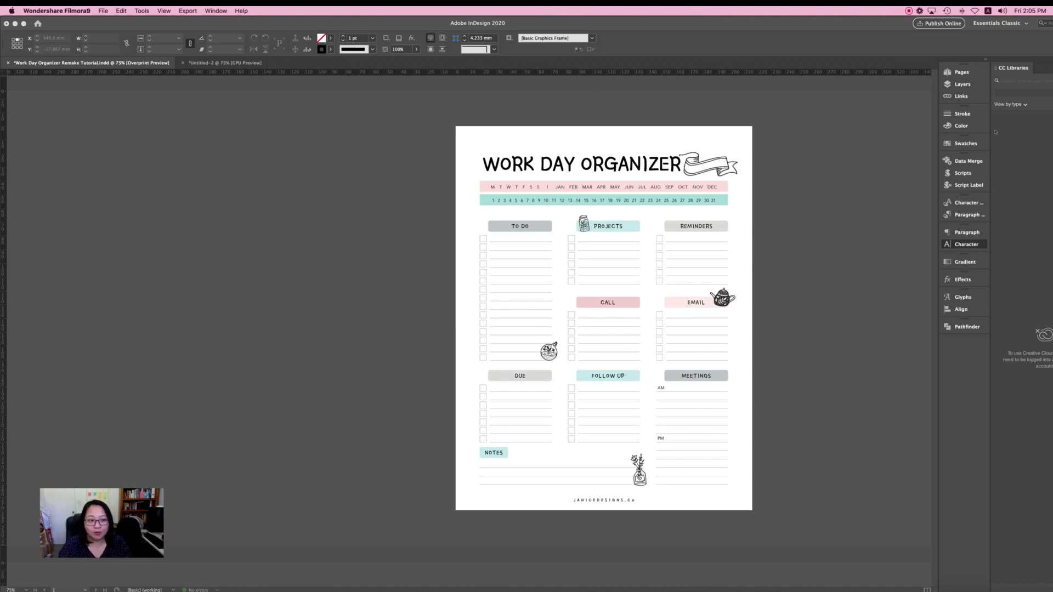
Compare the finished Work Day Organizer design on the first page with the original reference organizer on the second page
click(961, 73)
scroll(626, 358, down, 10)
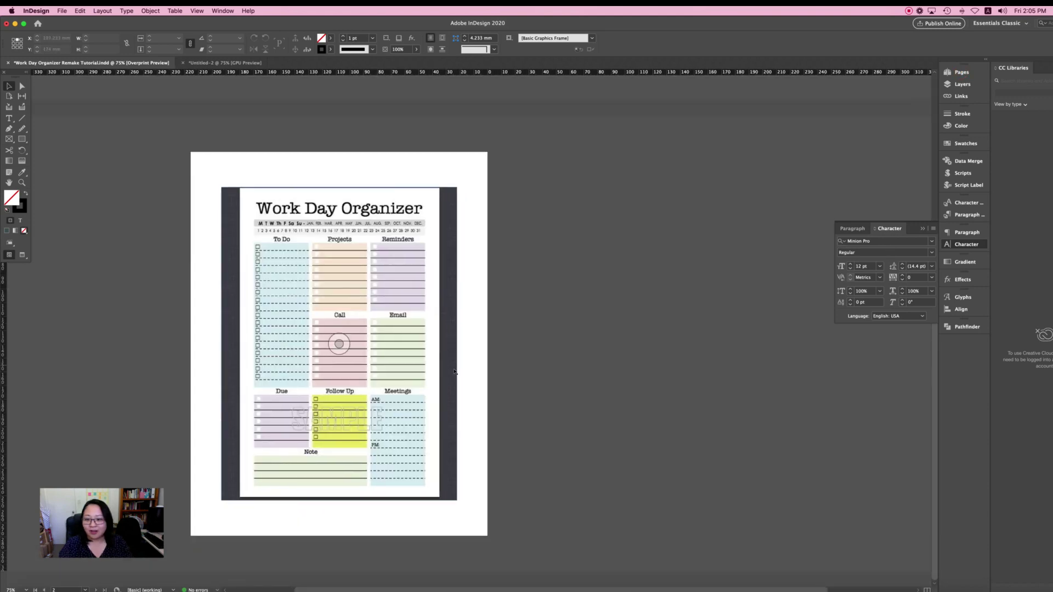
scroll(625, 358, up, 10)
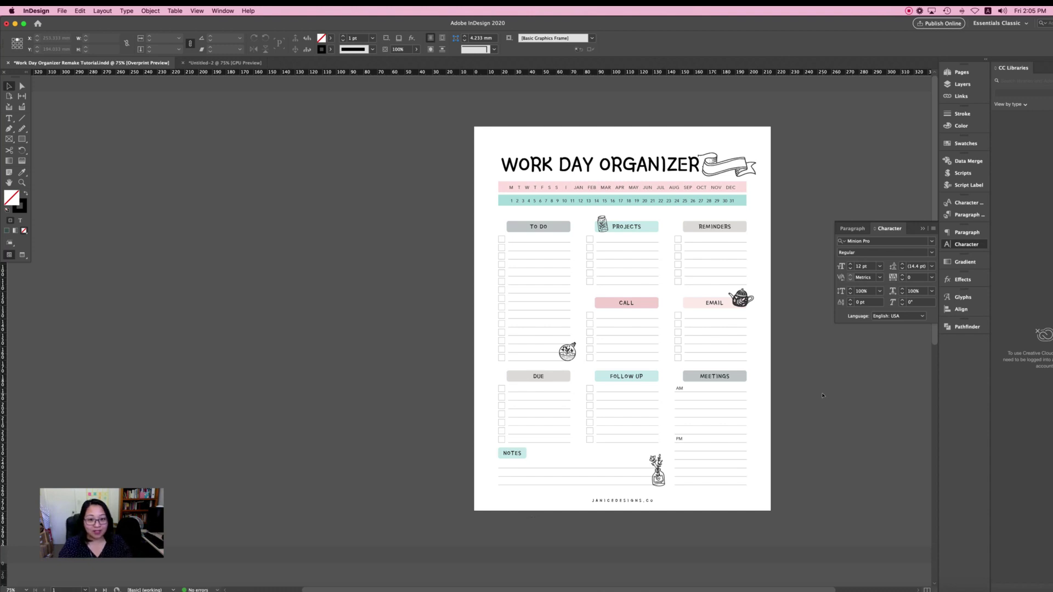
scroll(822, 395, down, 10)
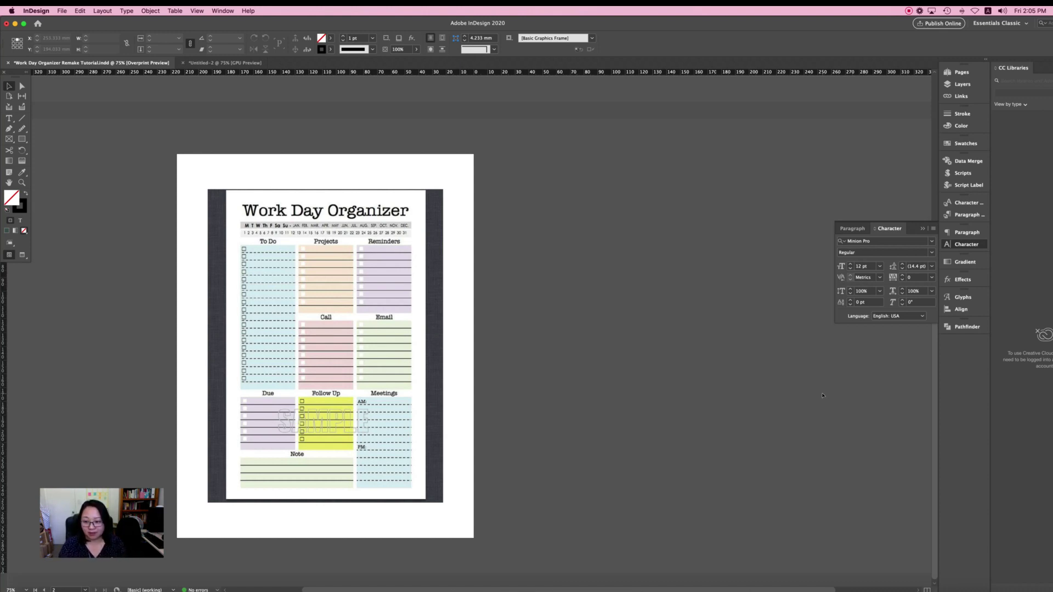
scroll(822, 396, up, 3)
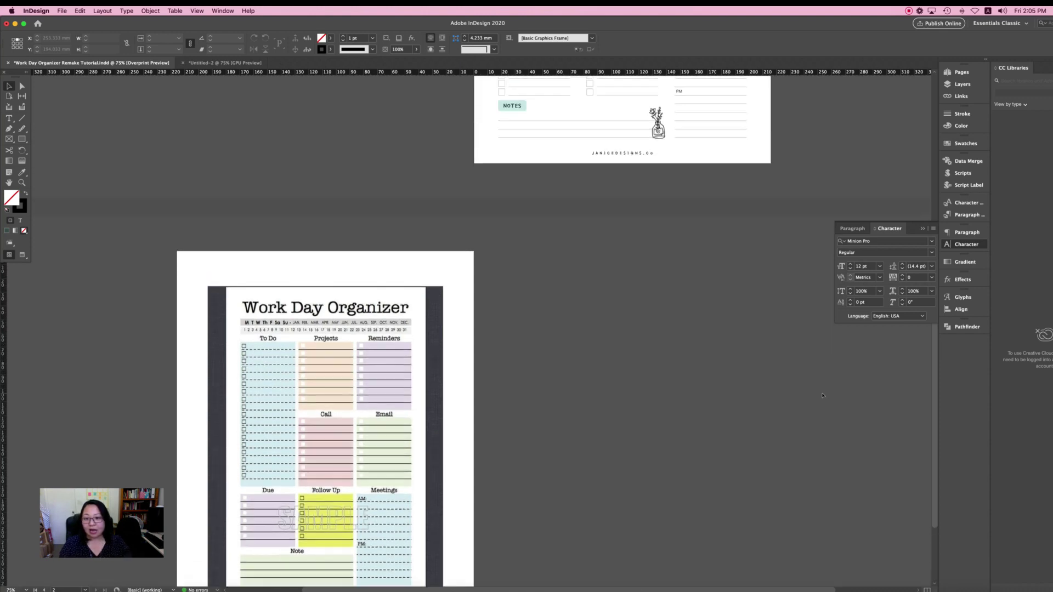
scroll(822, 395, down, 1)
scroll(822, 395, up, 10)
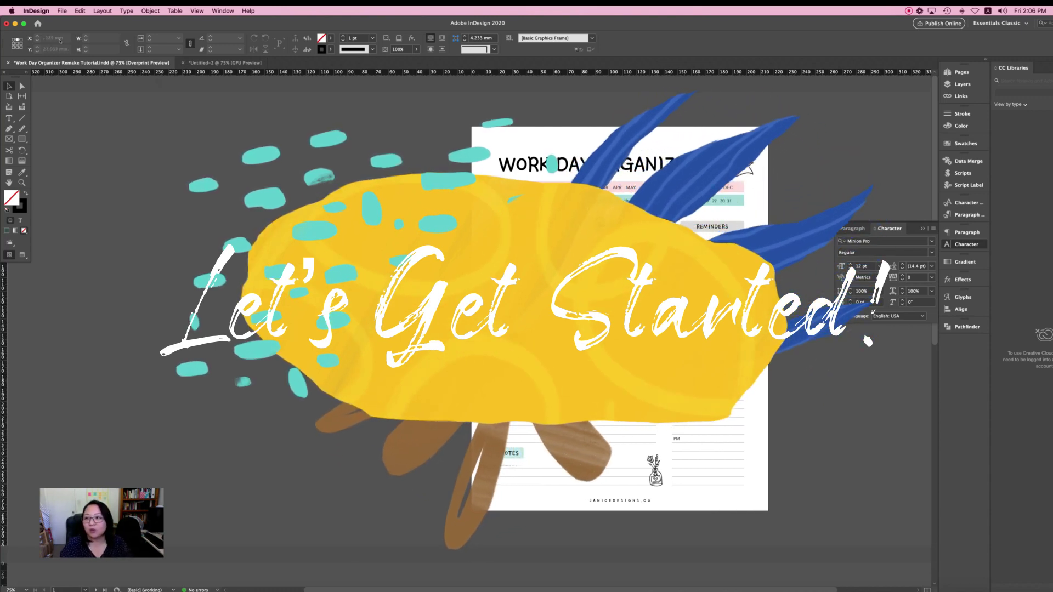
Start a new print document from the Letter preset with millimeters as its units
click(62, 10)
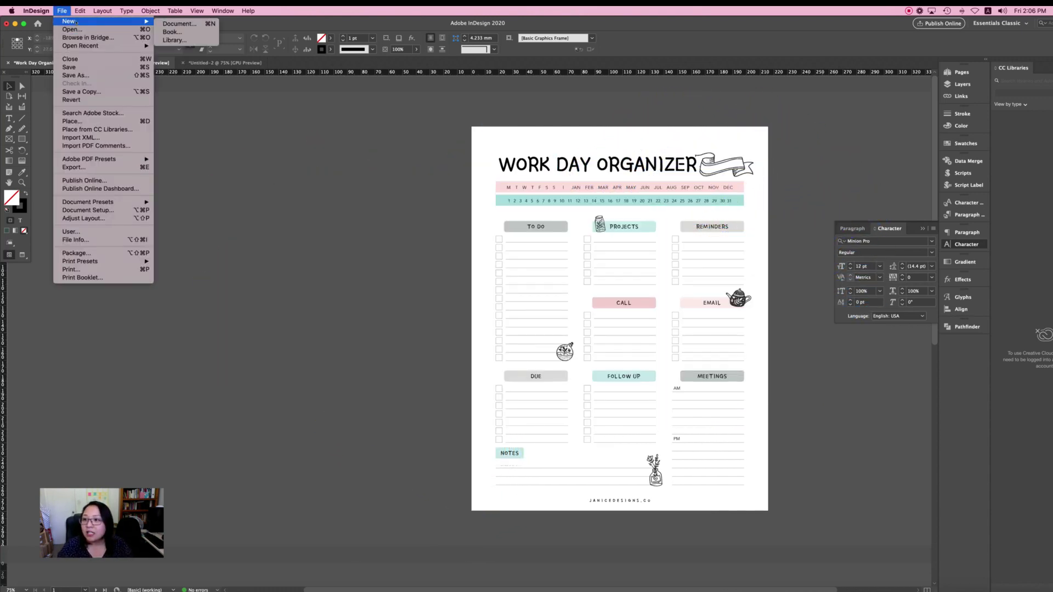
click(165, 23)
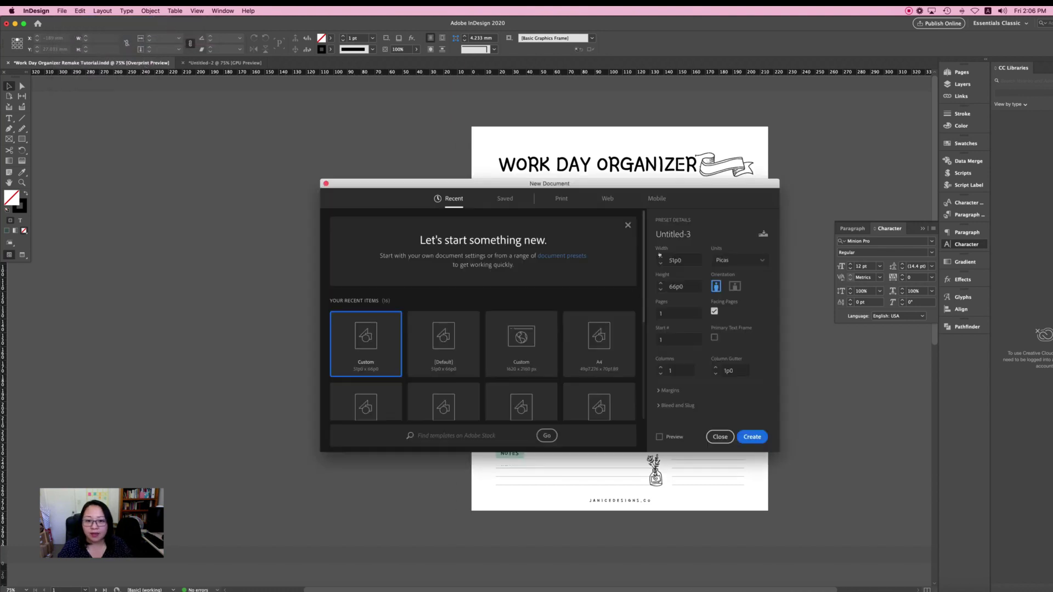
click(561, 199)
click(381, 276)
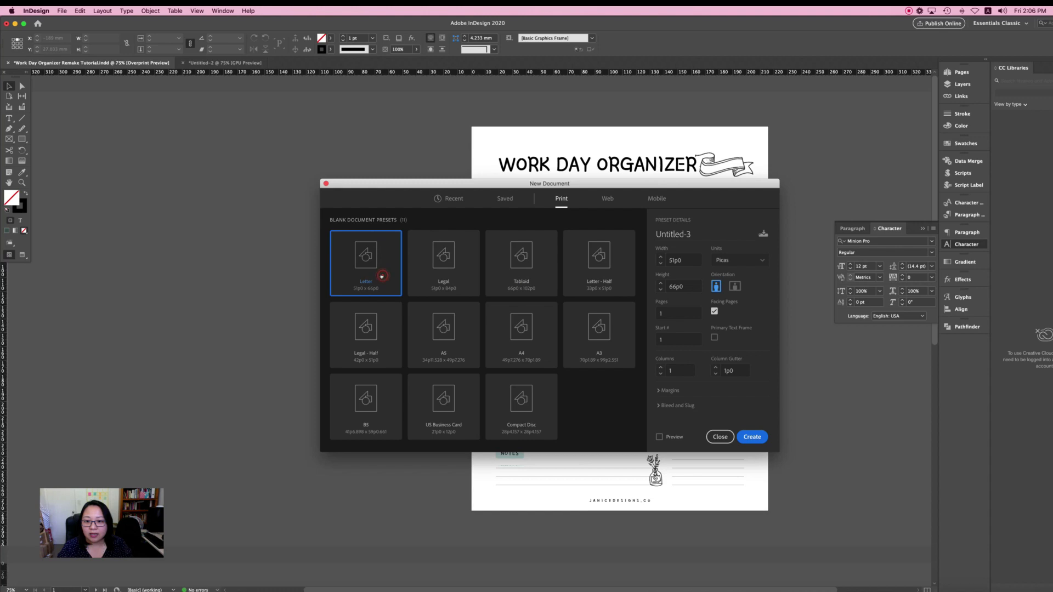
click(738, 260)
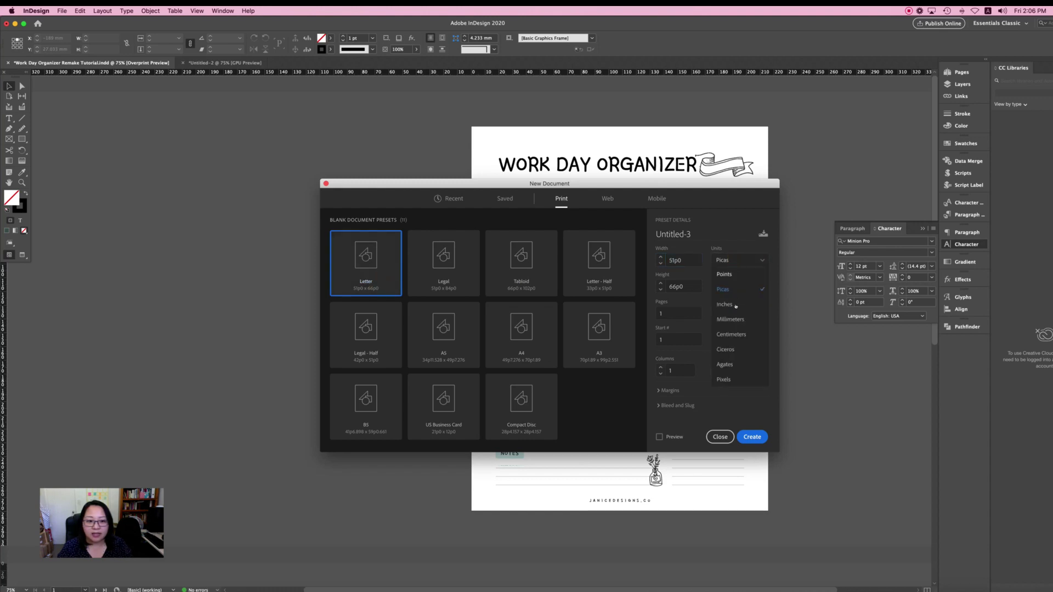
click(734, 318)
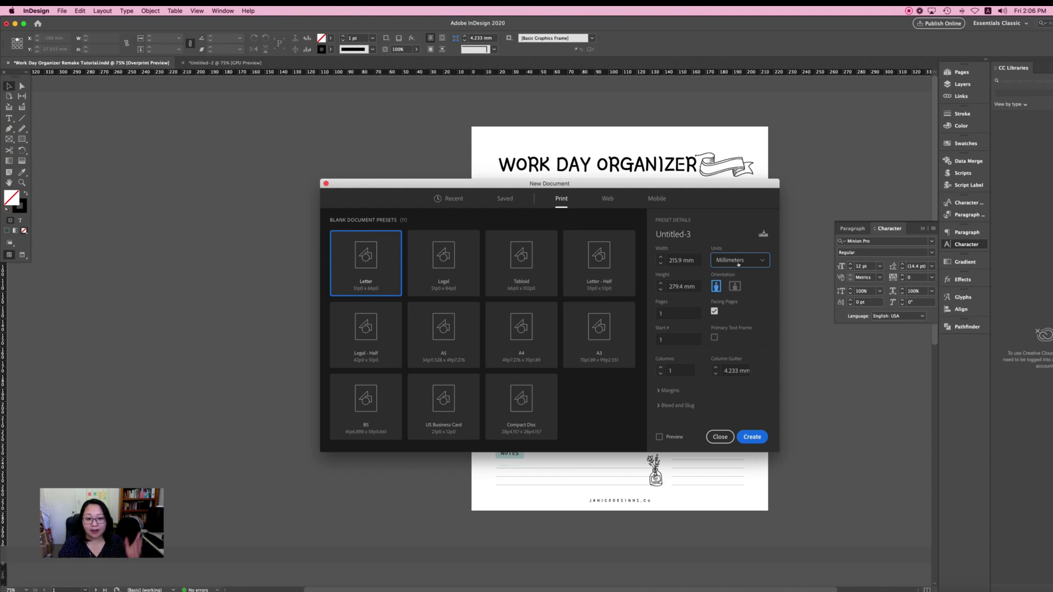
Set all four page margins to 15 mm and create the document
click(668, 390)
scroll(727, 400, down, 2)
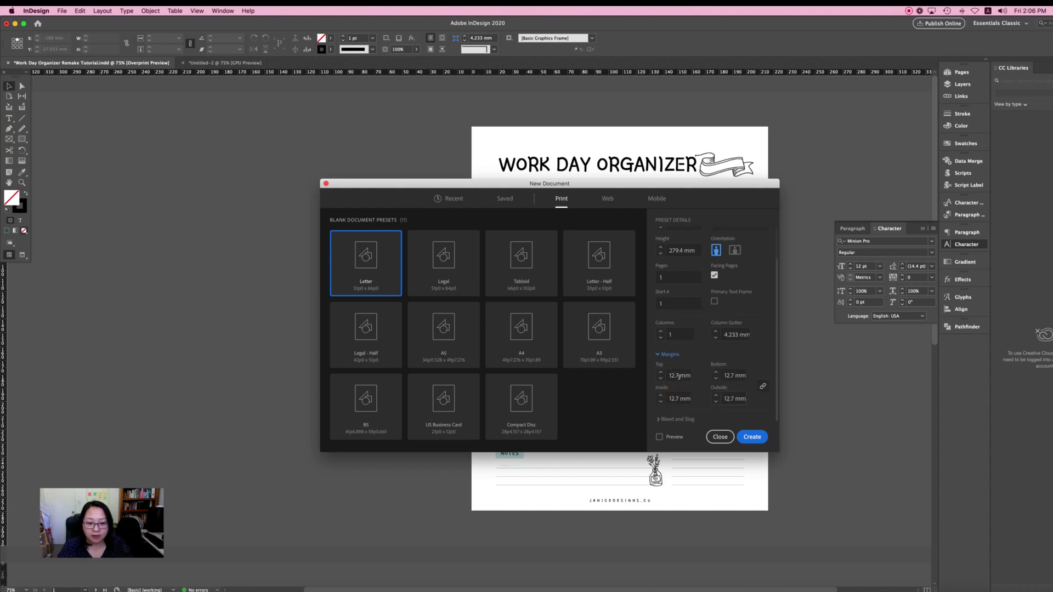
drag(669, 374, 692, 376)
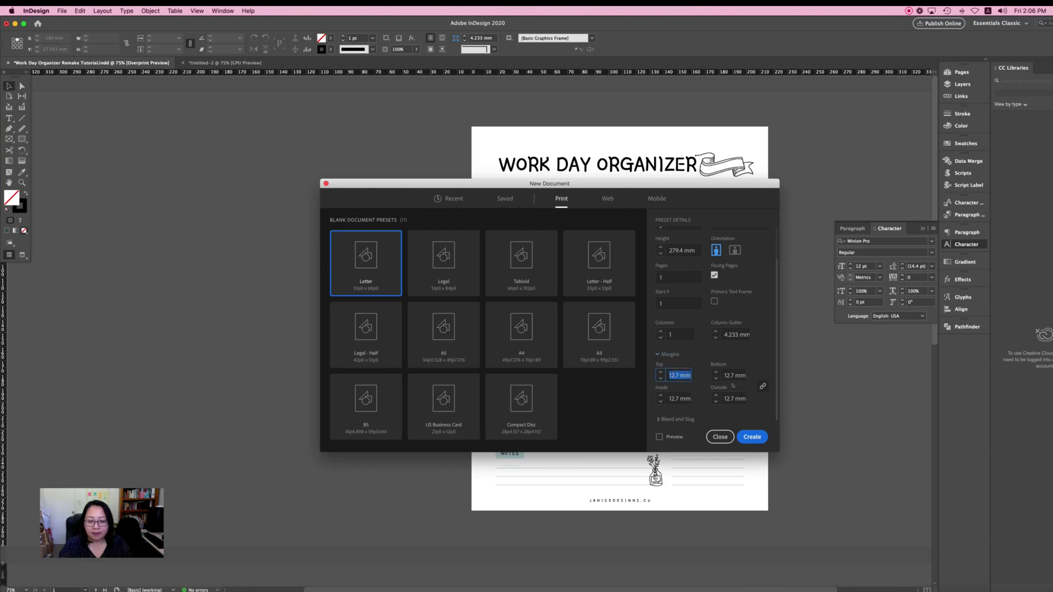
text(15)
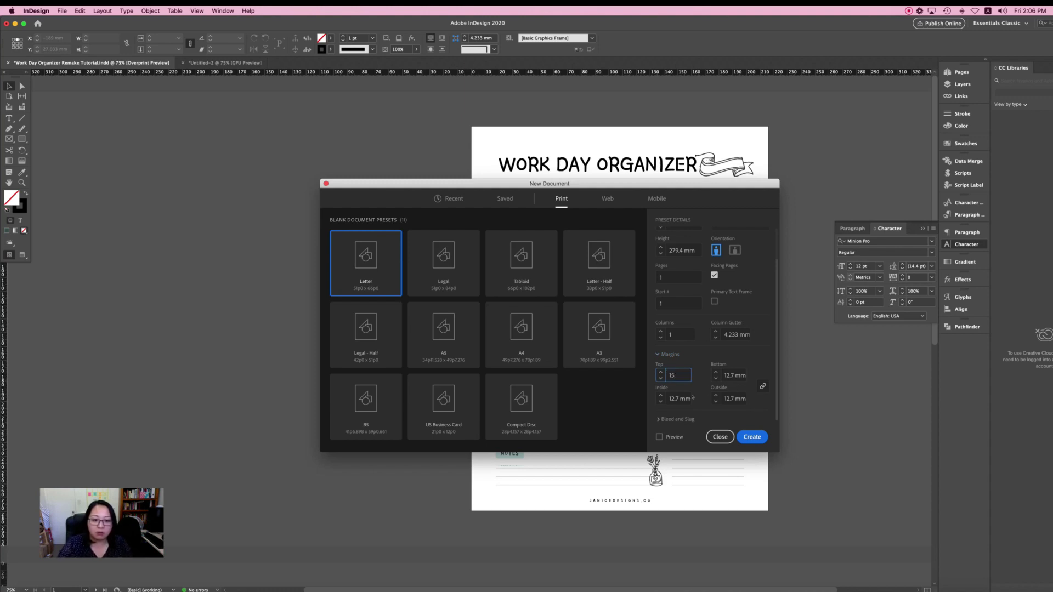
click(682, 398)
click(702, 377)
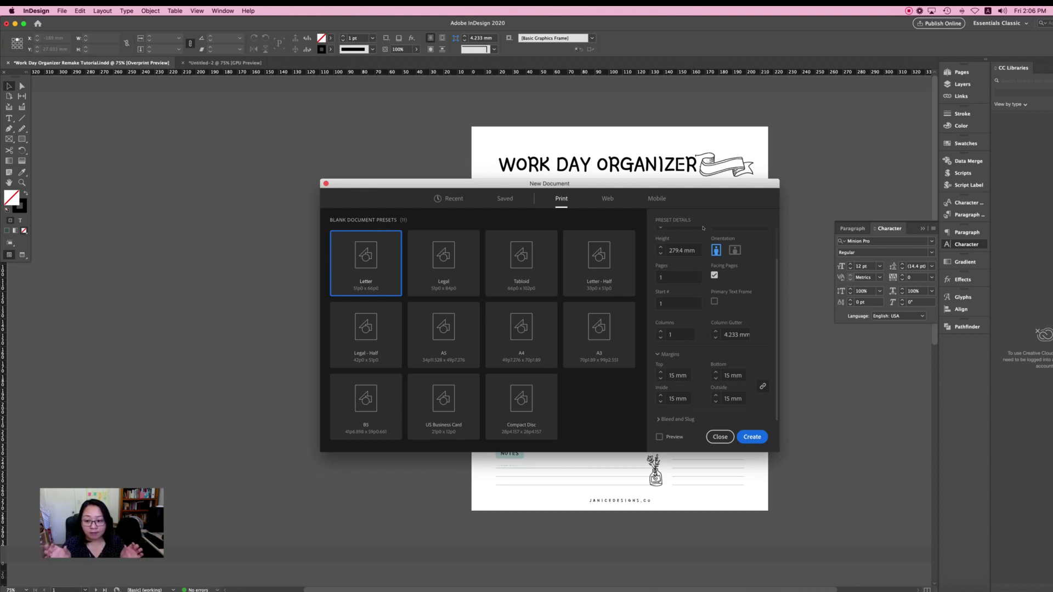
click(749, 438)
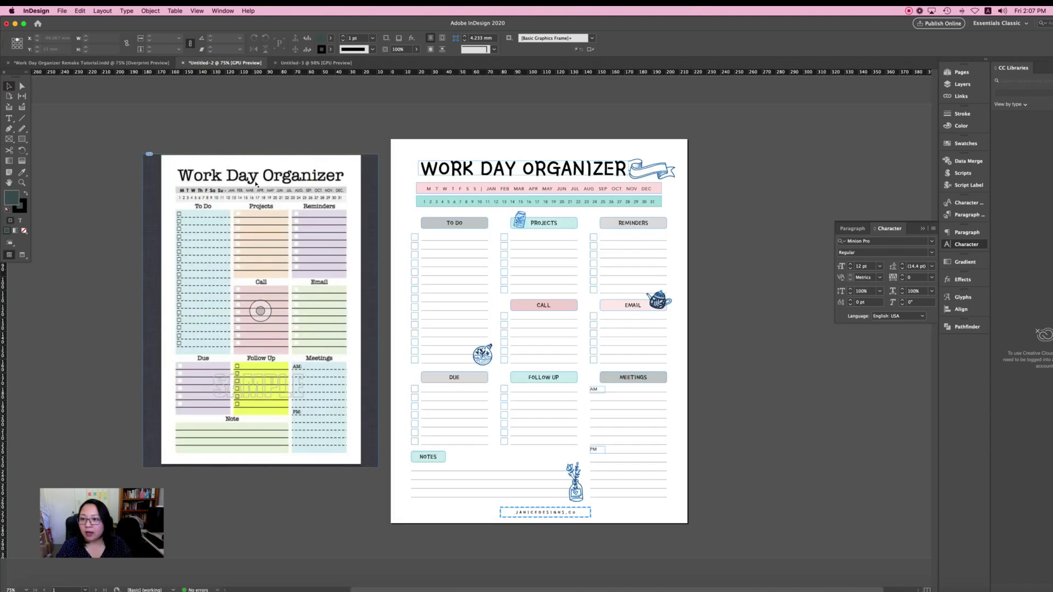
Copy the reference organizer image from Untitled-2 into the new document and place it on the pasteboard just left of the page
click(256, 186)
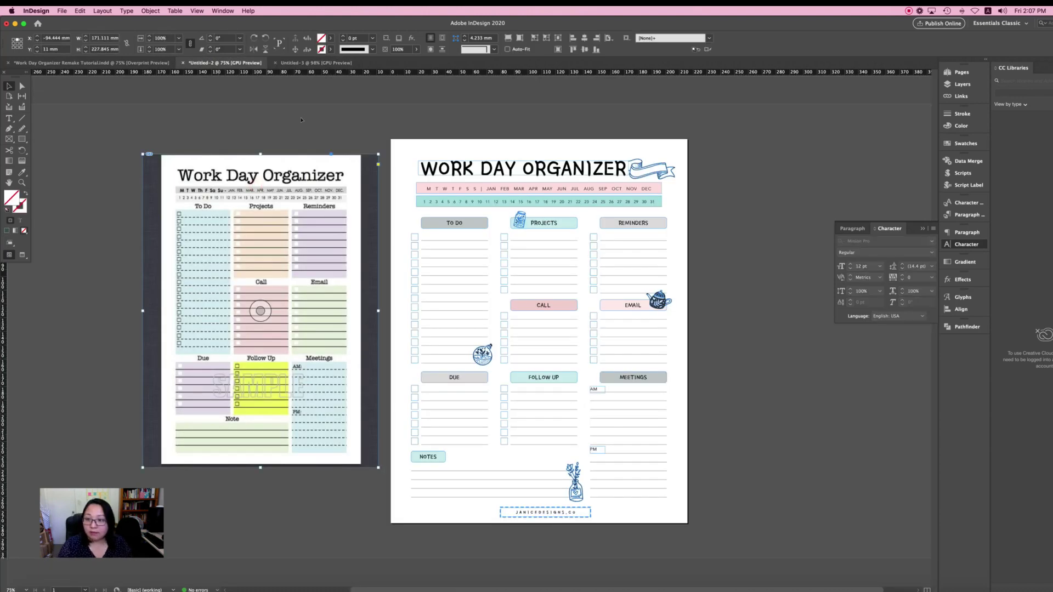
click(311, 62)
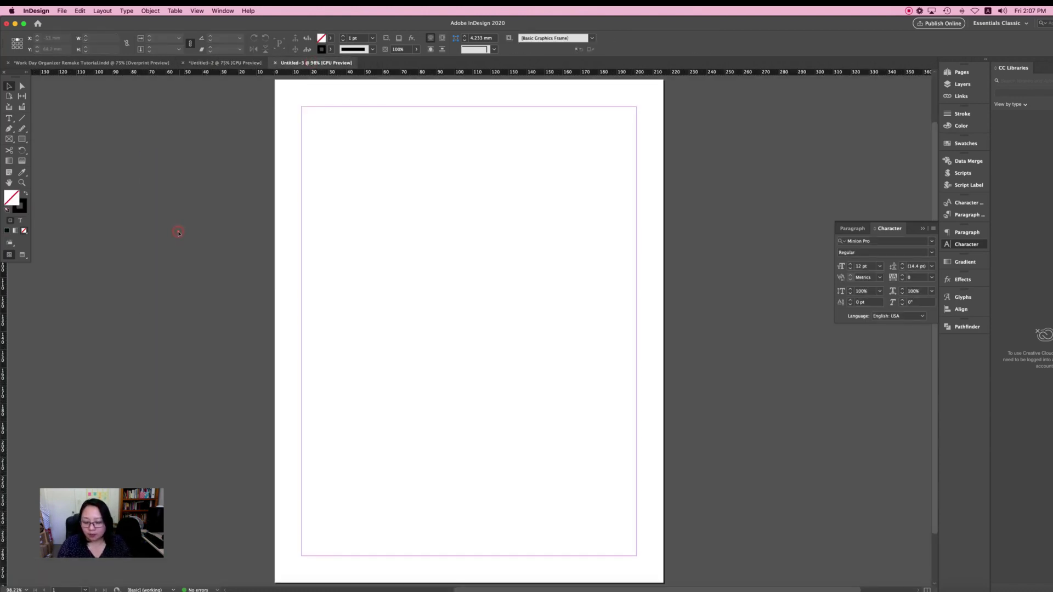
key(super+v)
click(415, 282)
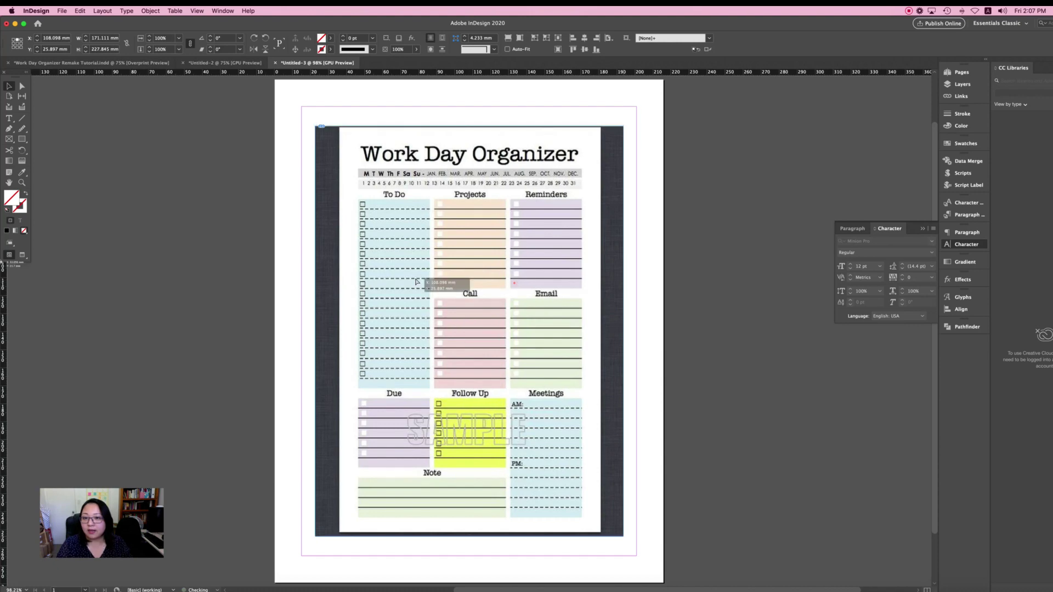
drag(416, 282, 3, 266)
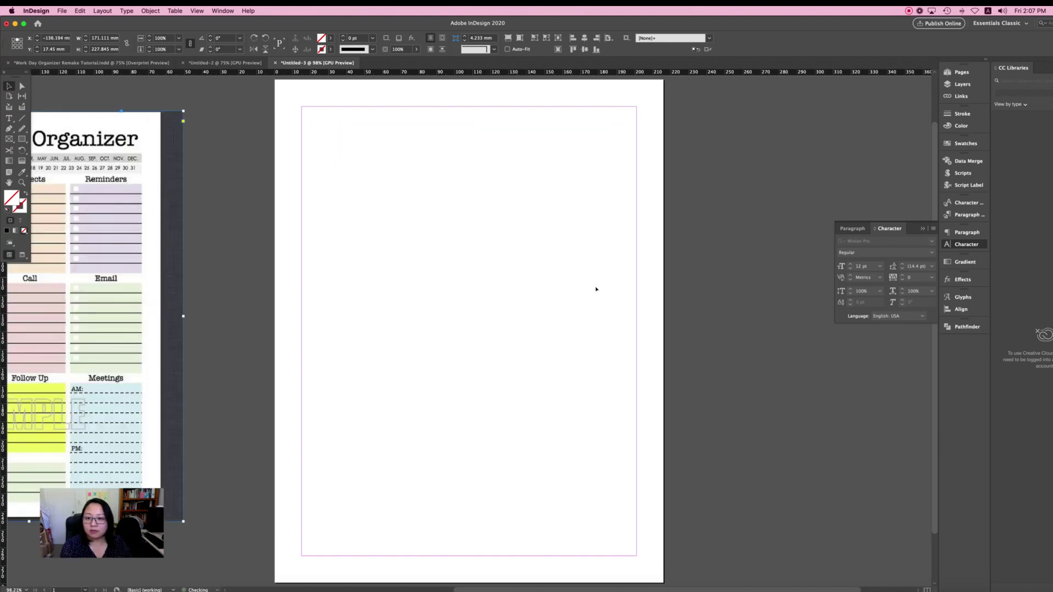
key(super+minus)
drag(344, 324, 380, 335)
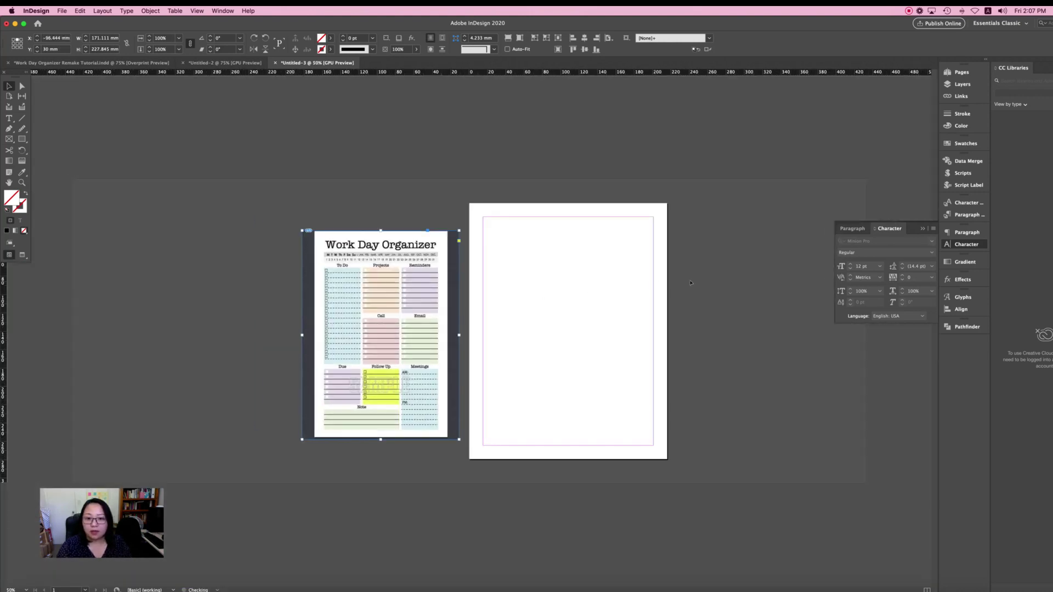
click(690, 281)
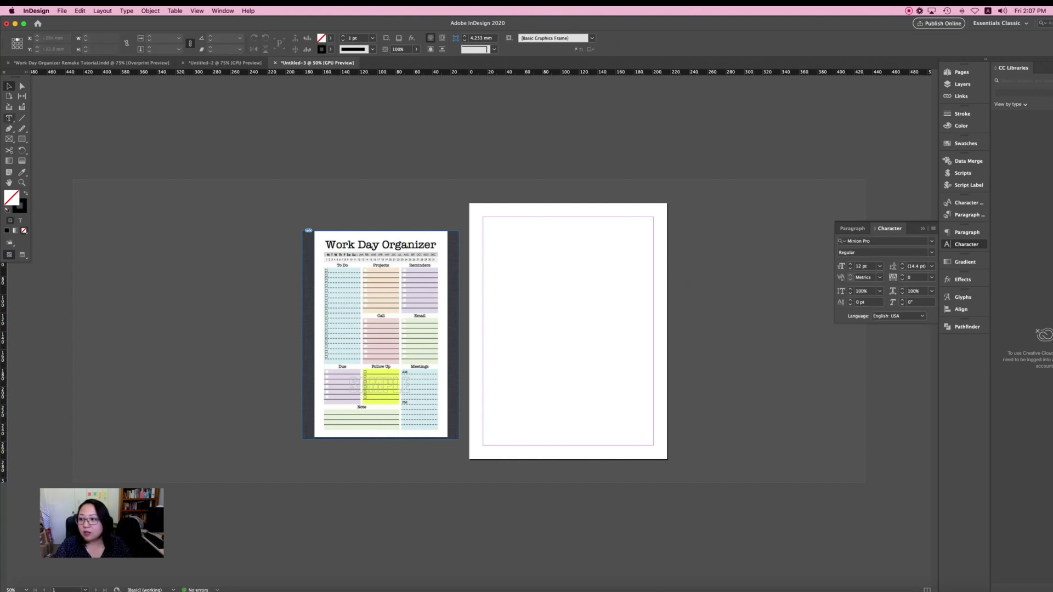
Draw a text frame about 186 mm wide and 22 mm high along the page's top margin and enter the title "Work Day Organizer"
click(9, 119)
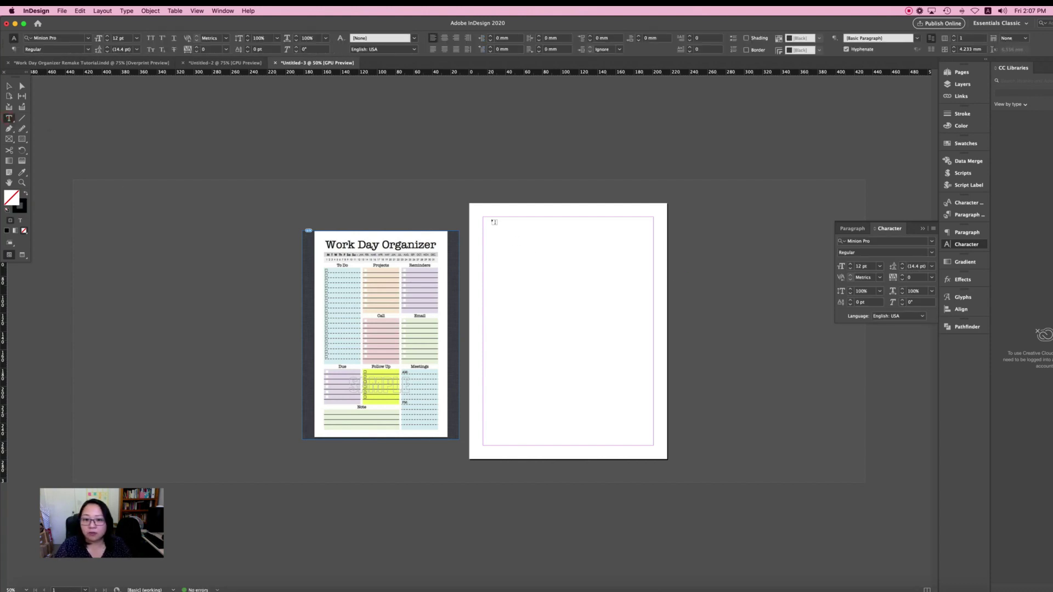
drag(485, 219, 658, 237)
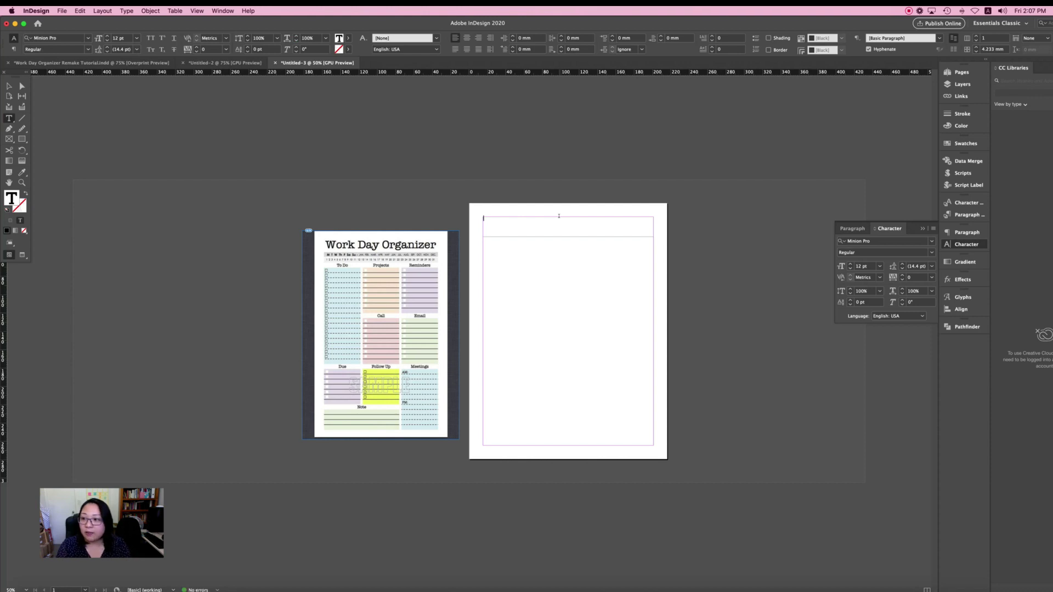
text(Work Day)
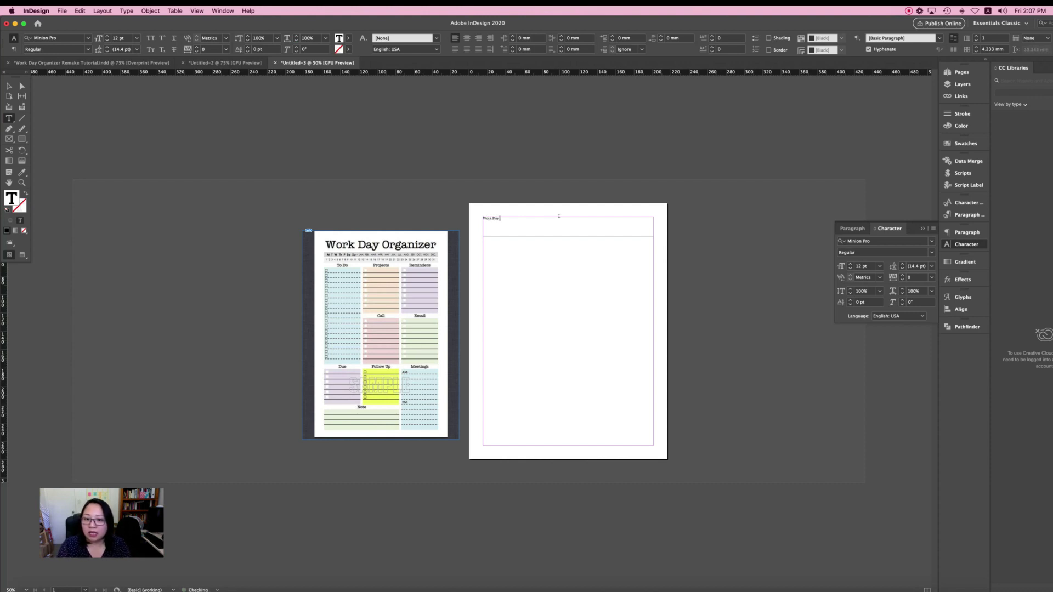
text( Organizer)
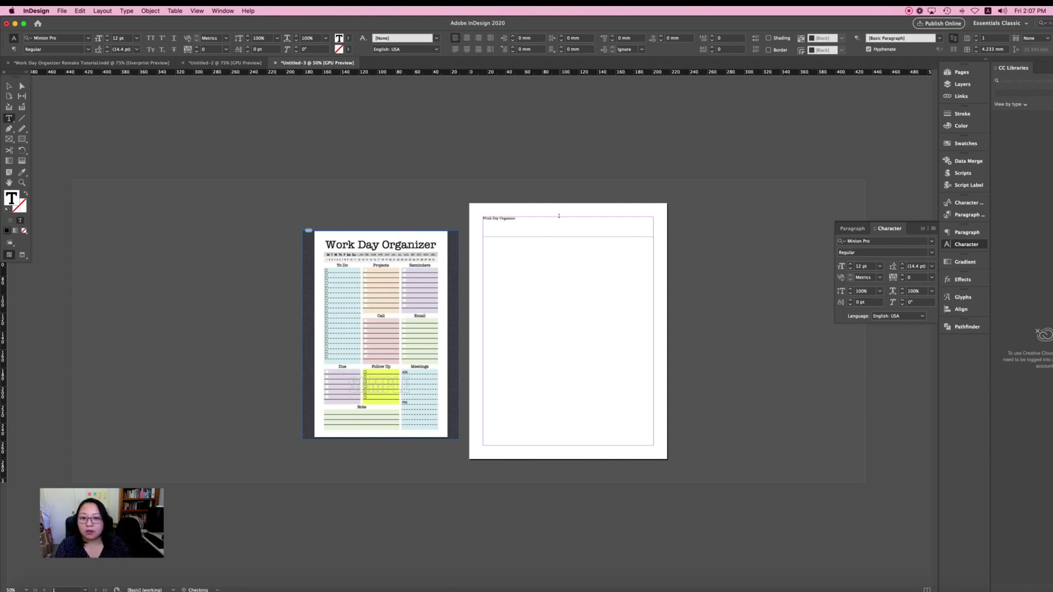
key(super+a)
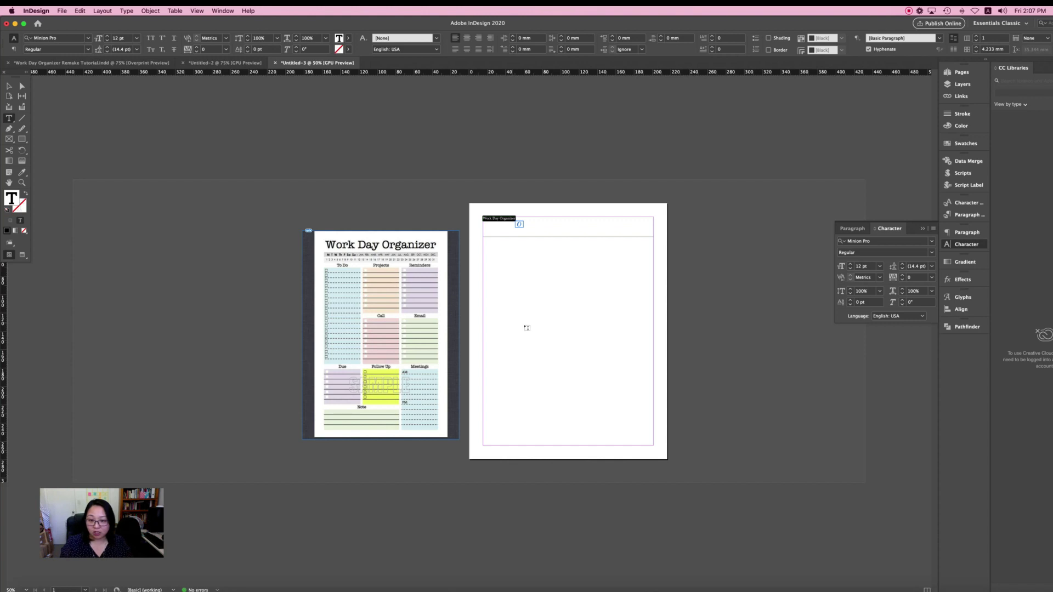
key(Escape)
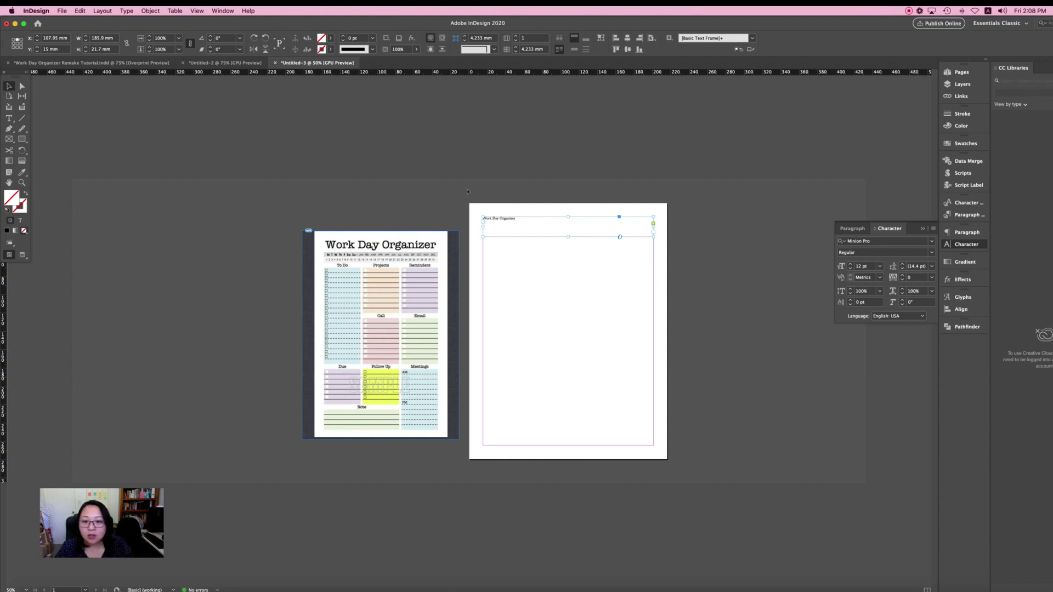
Change the font of the "Work Day Organizer" title text to Gamja Flower
double_click(516, 218)
drag(515, 218, 467, 217)
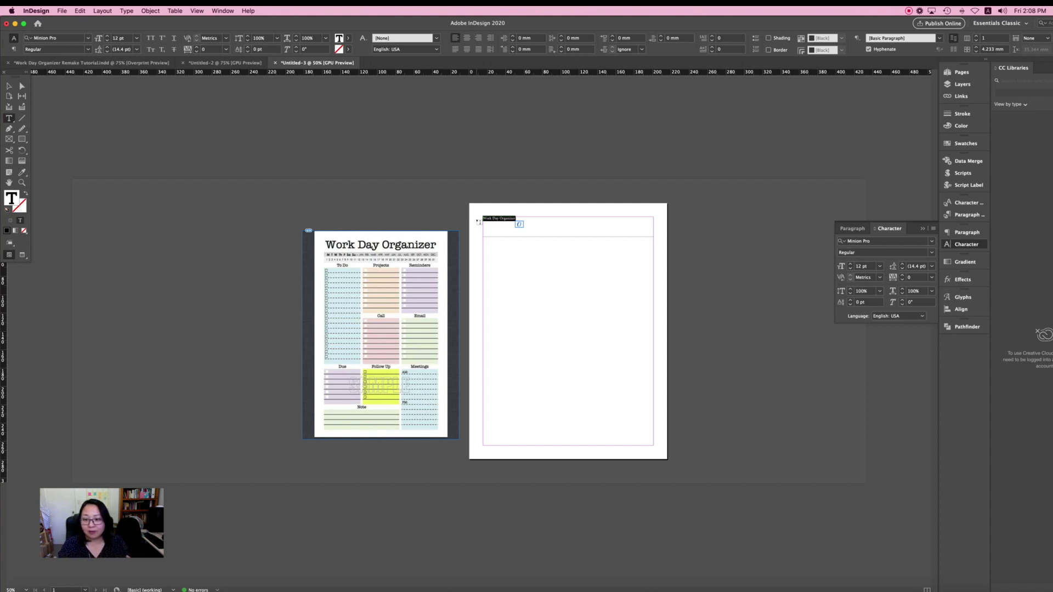
click(66, 37)
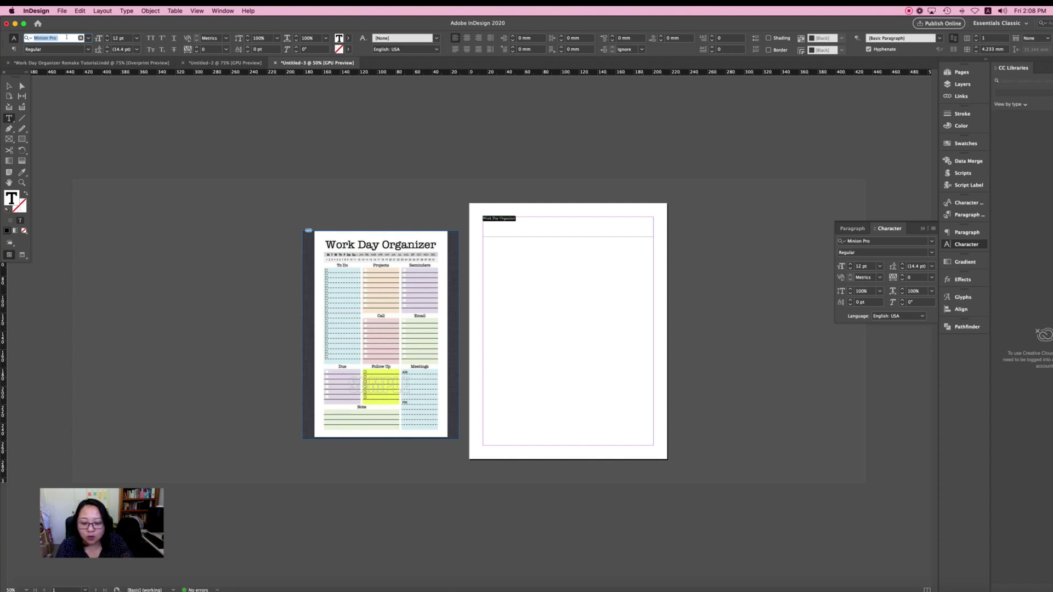
text(gamja flower)
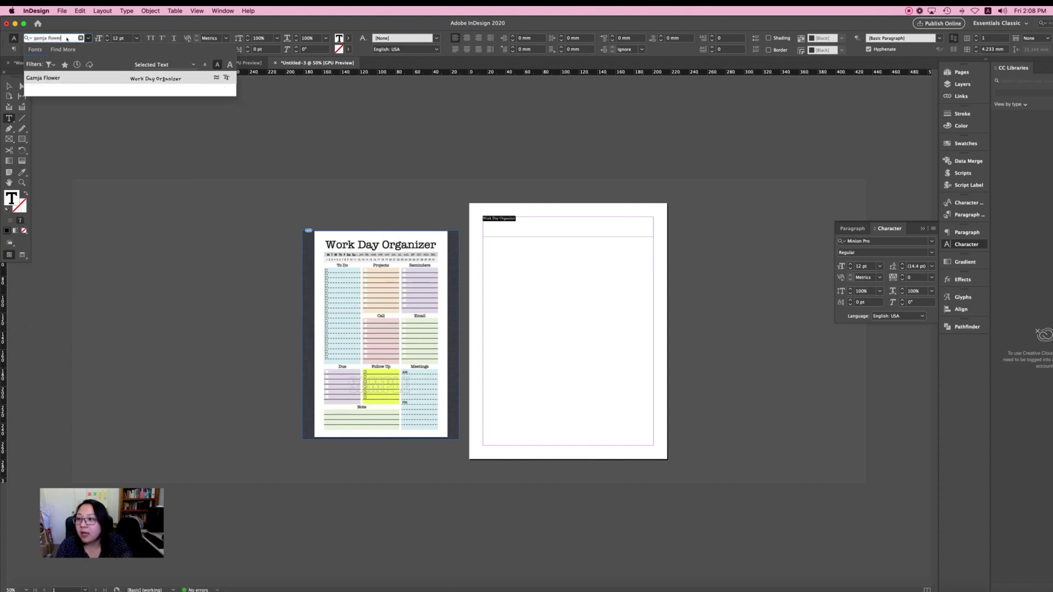
key(Return)
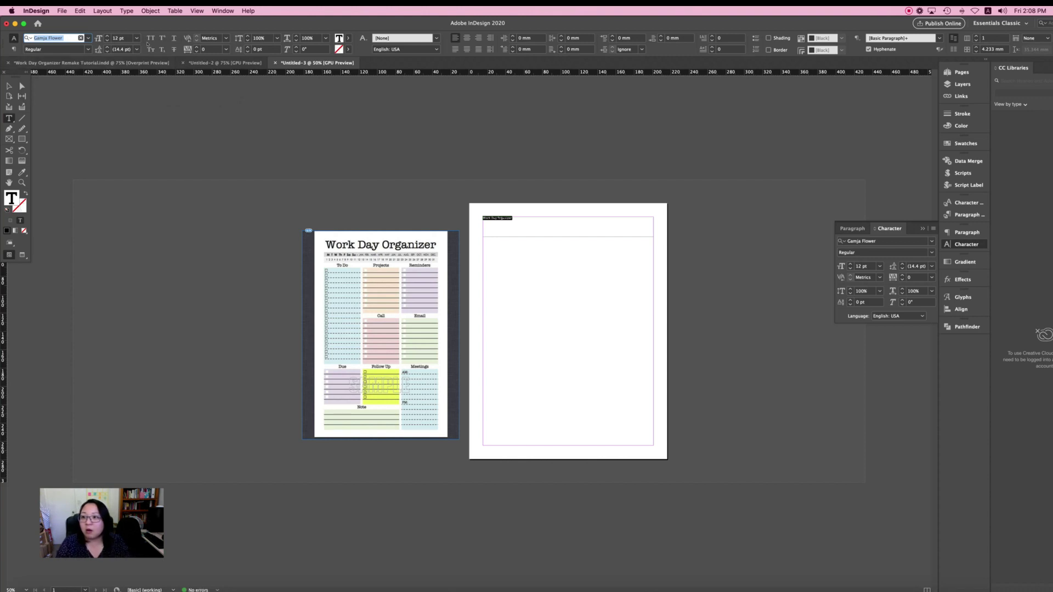
View the Gamja Flower page on Google Fonts in Chrome, return to InDesign, and set the title's font size to 72 pt
click(137, 38)
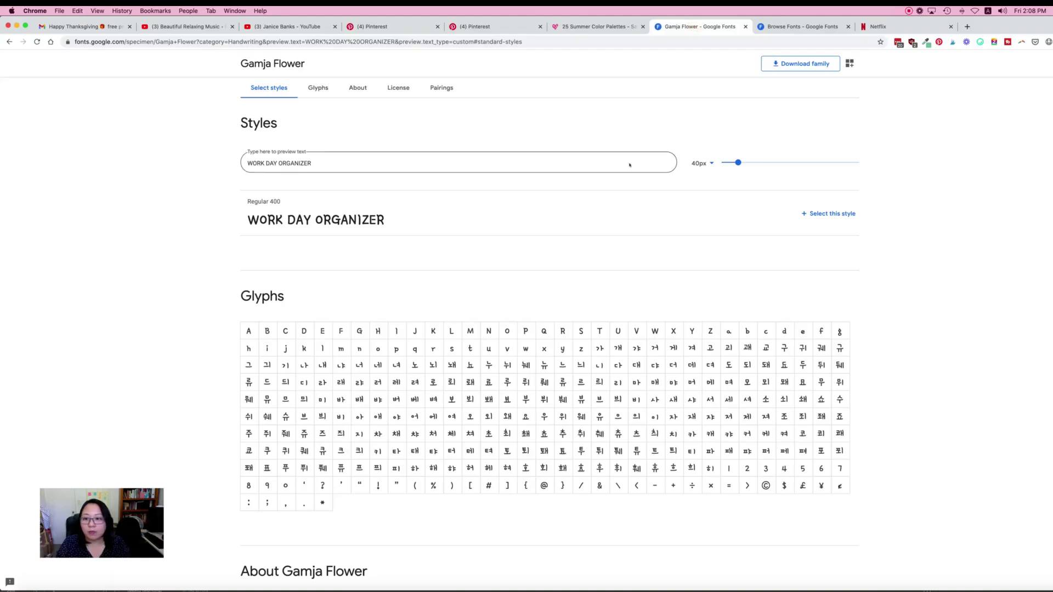
scroll(629, 164, up, 2)
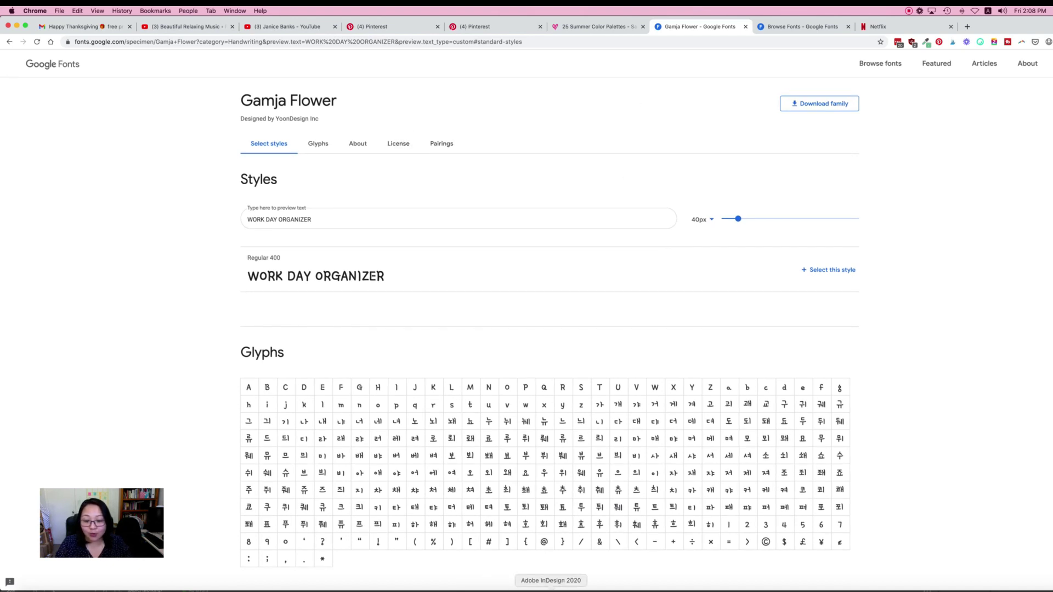
click(550, 590)
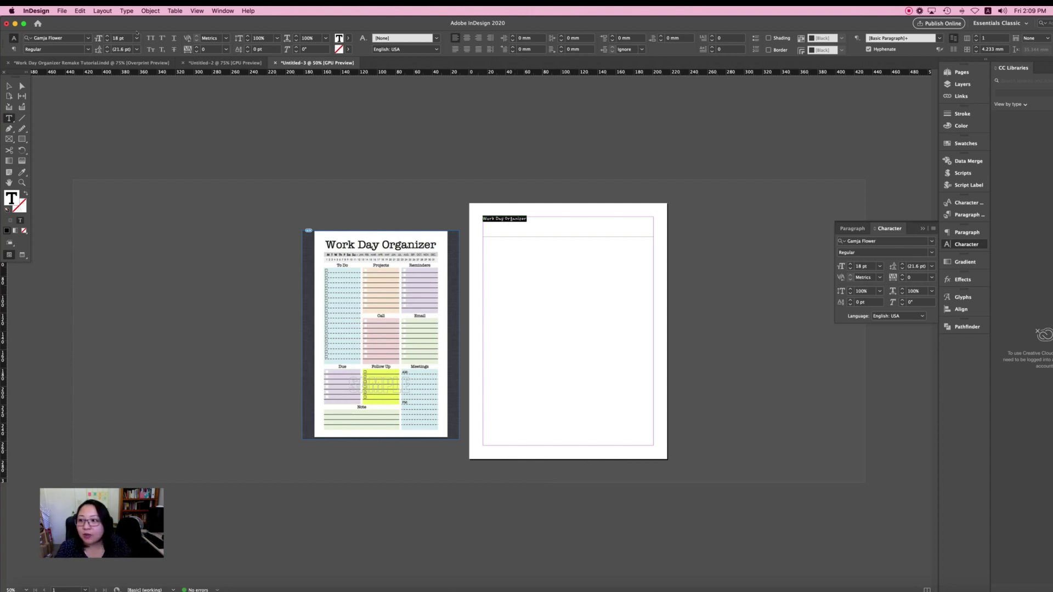
click(136, 38)
click(126, 175)
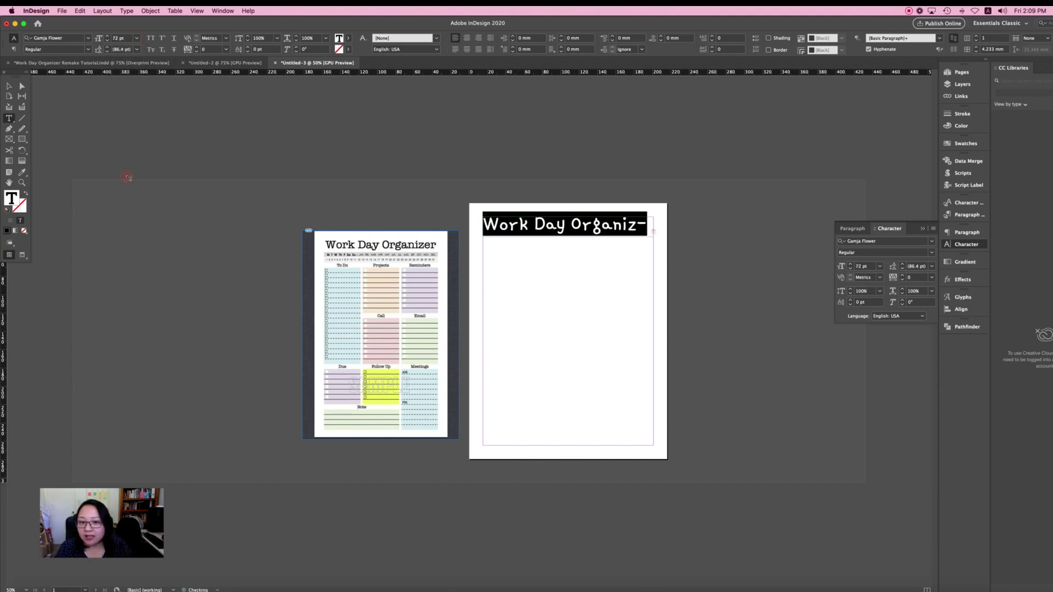
Set the title's font size to 60 pt and convert its text to uppercase
click(136, 37)
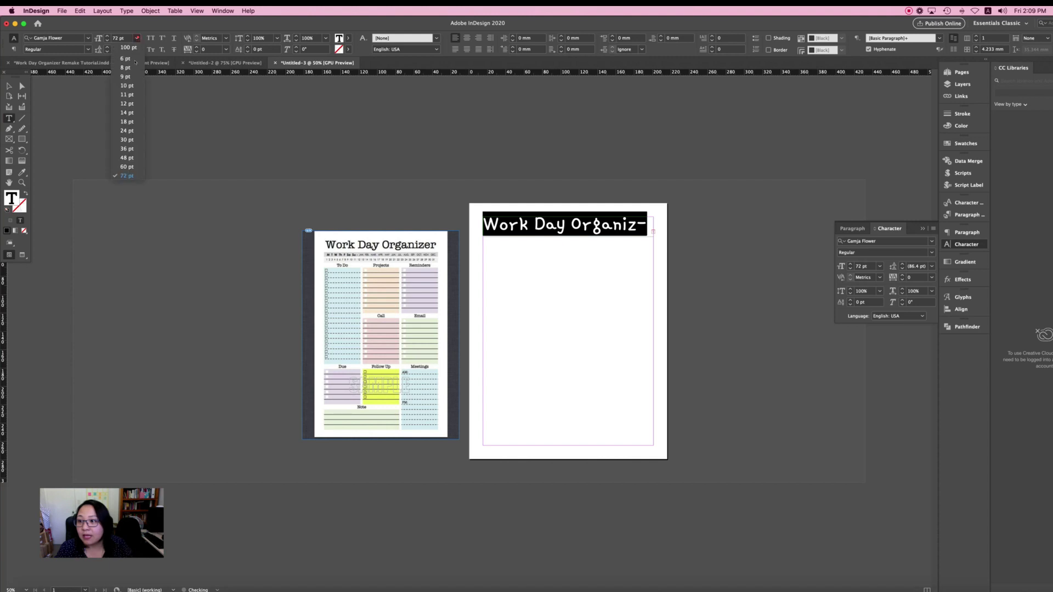
click(126, 165)
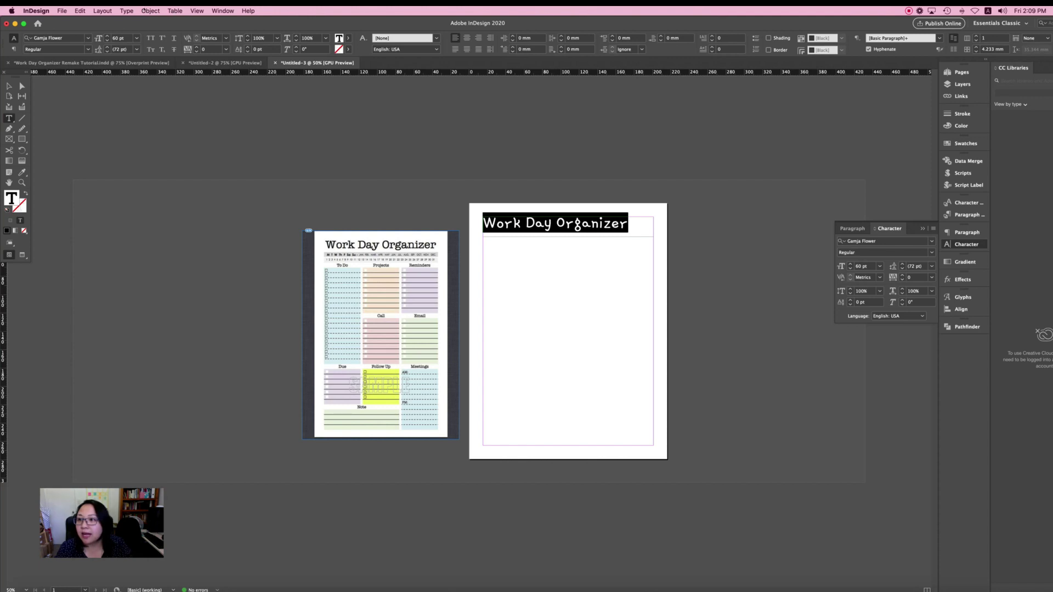
click(127, 11)
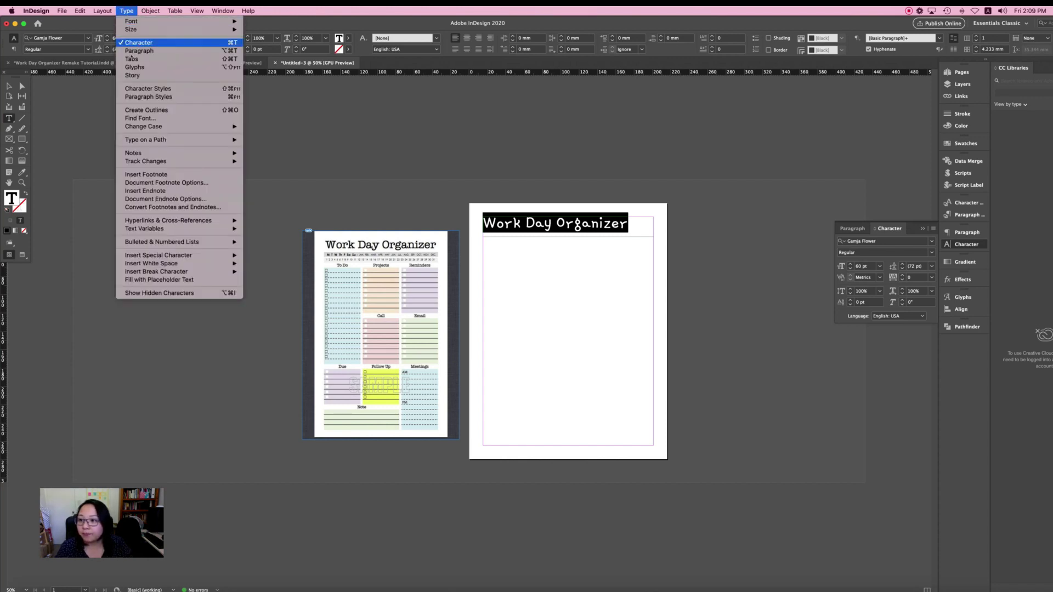
mouse_move(143, 141)
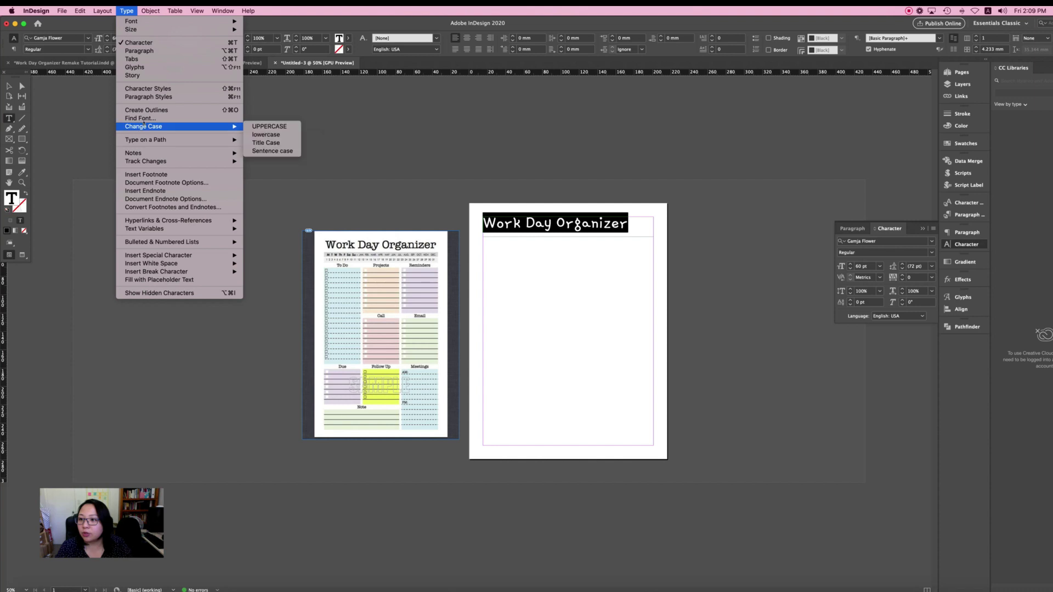
click(273, 126)
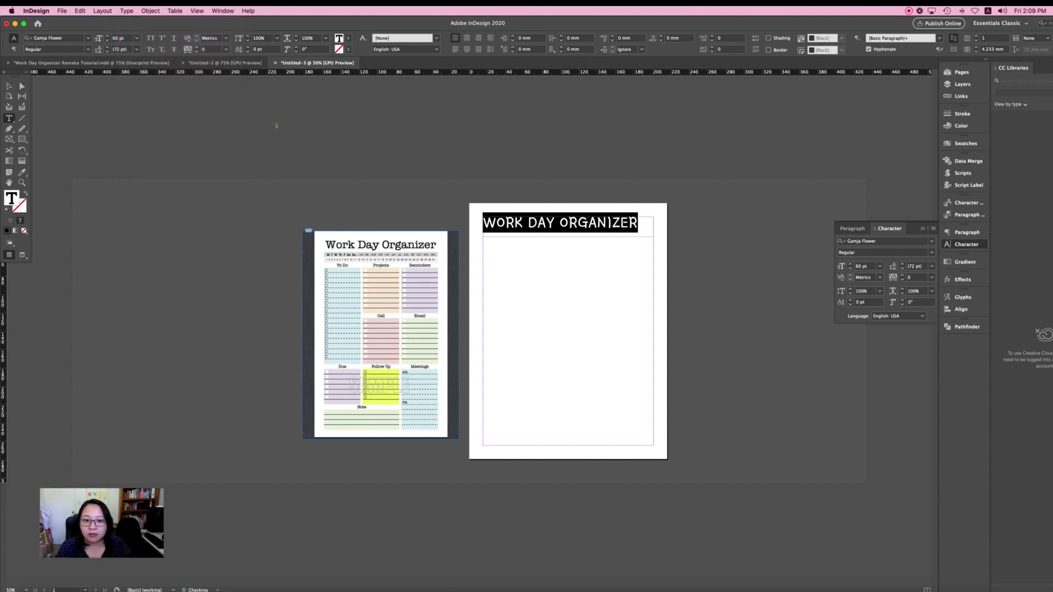
key(Escape)
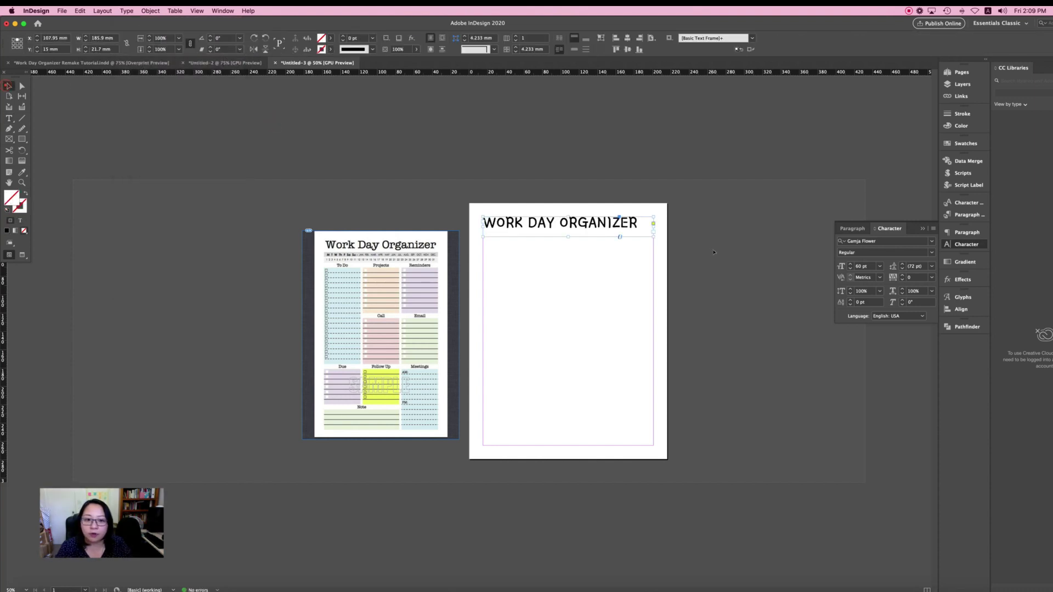
Fit the title's frame to its text, then scale frame and text down proportionally to about 137 mm wide
double_click(650, 234)
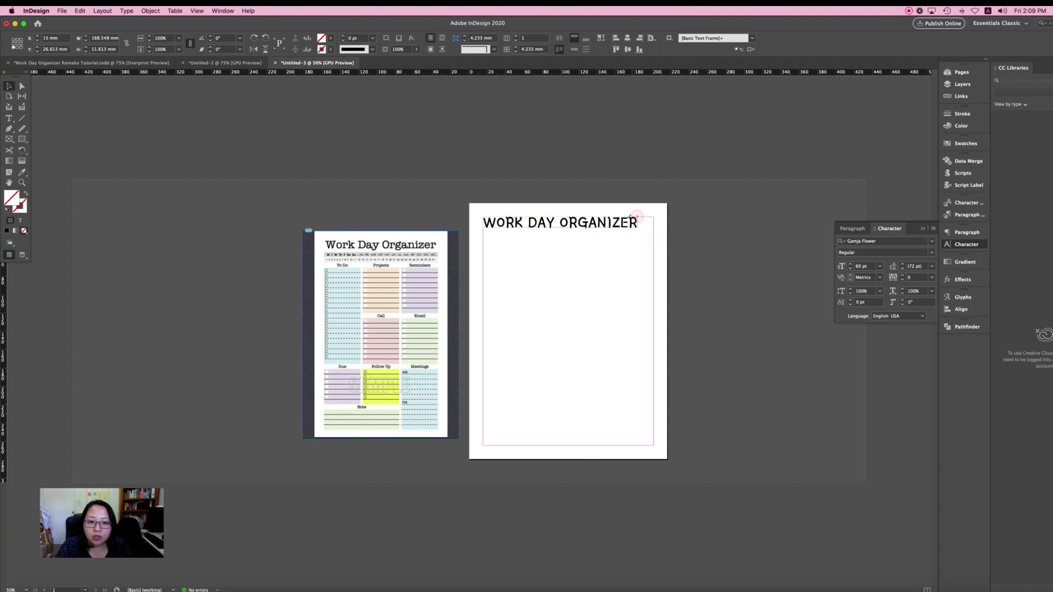
drag(637, 217, 608, 218)
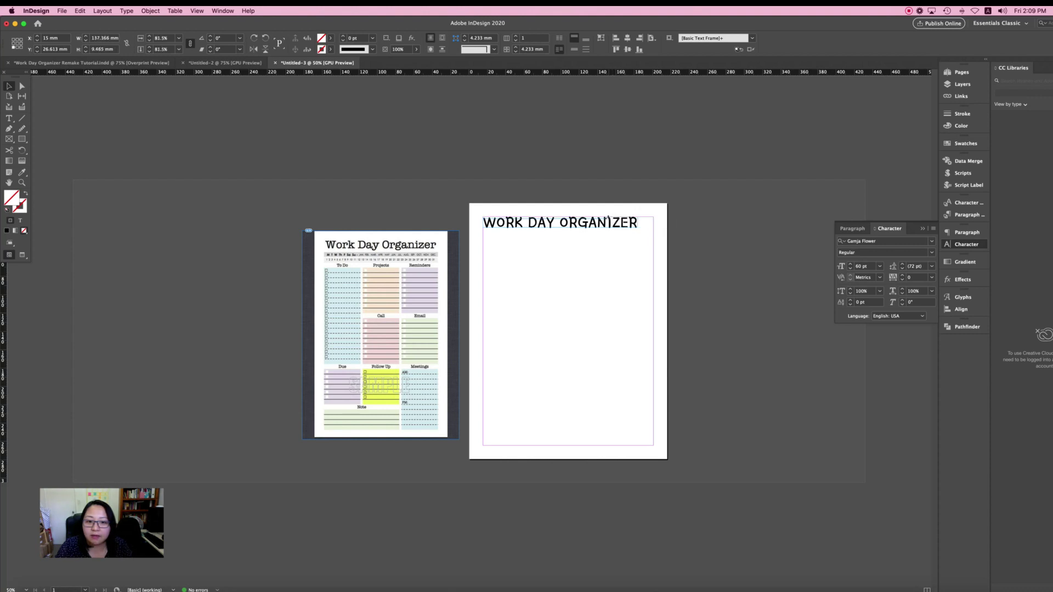
click(661, 238)
click(592, 238)
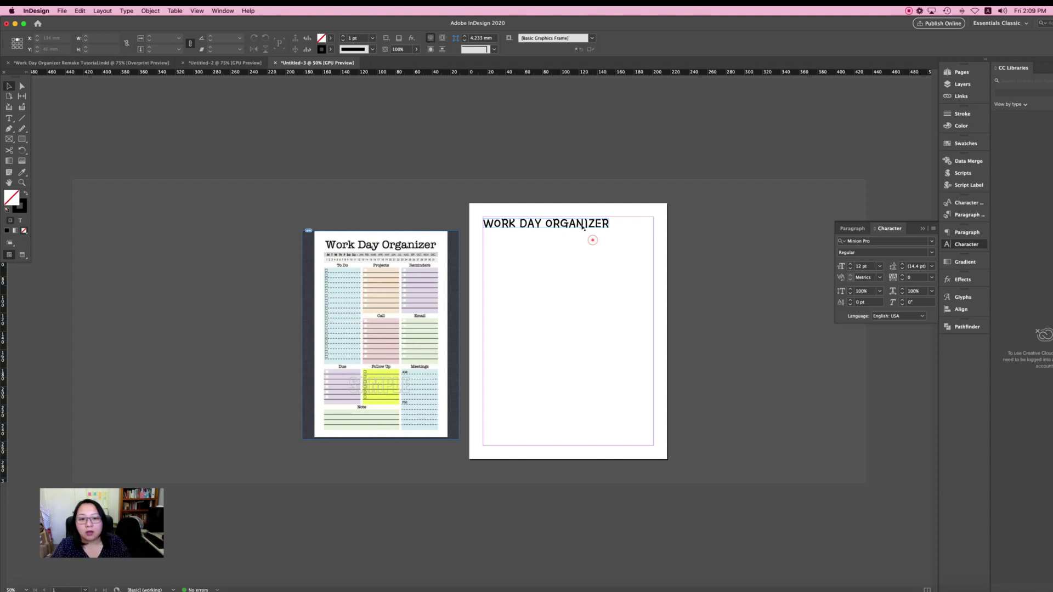
Turn on Overprint Preview for the new organizer document
click(197, 11)
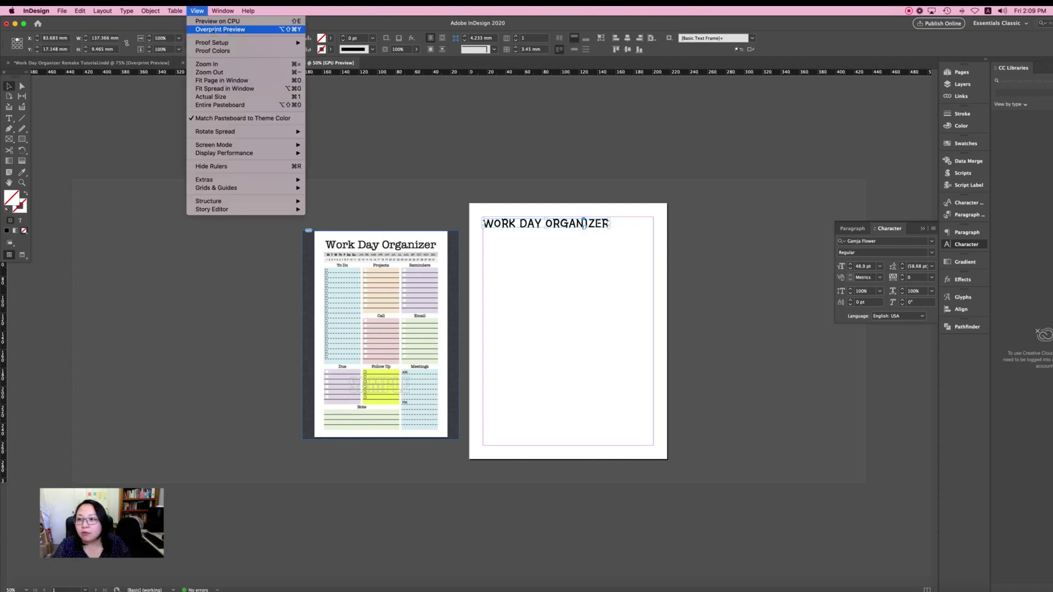
click(542, 257)
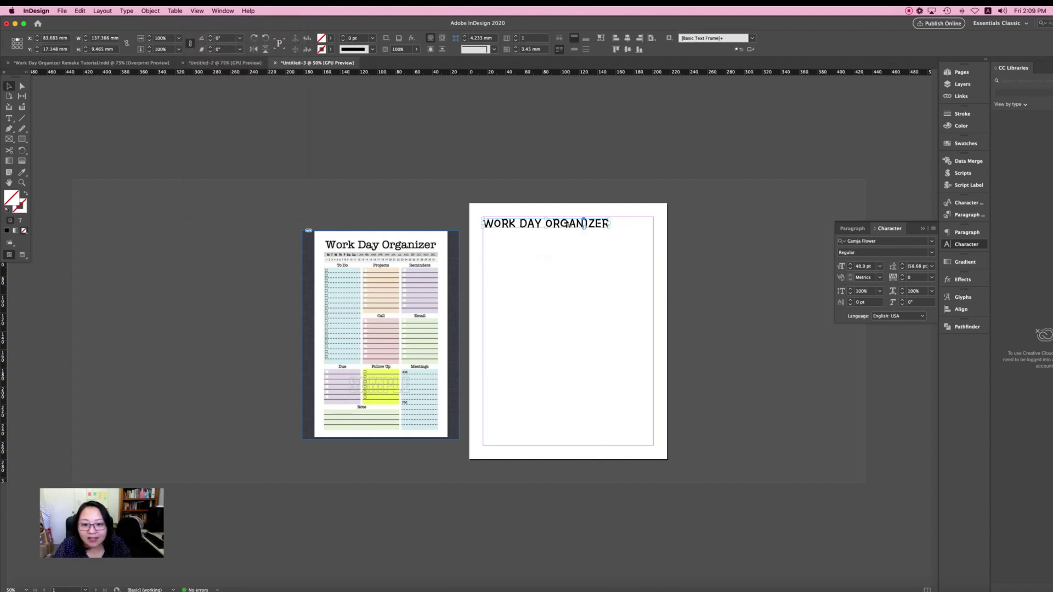
click(199, 11)
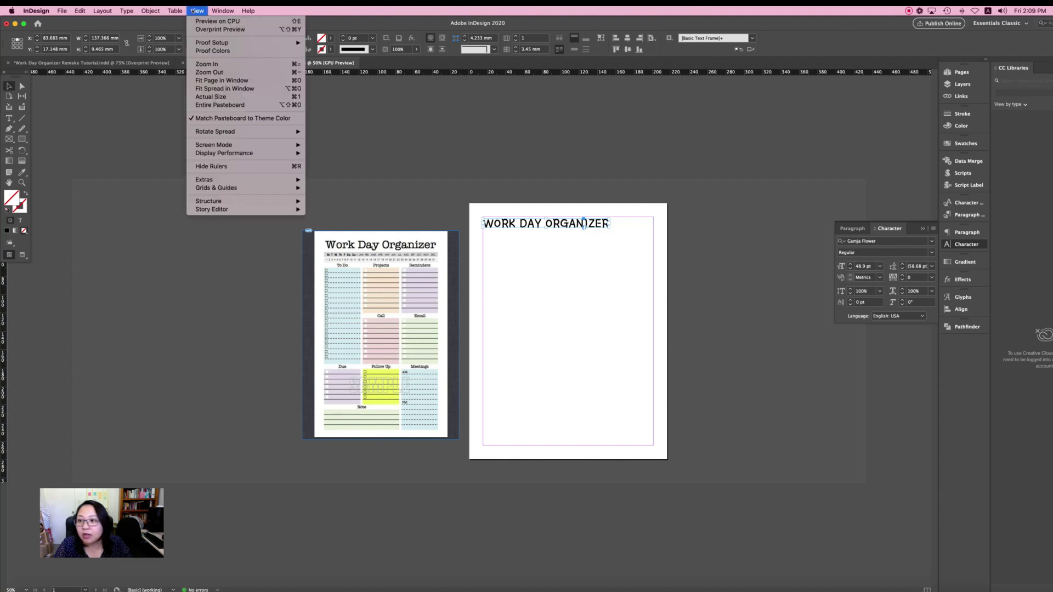
click(220, 29)
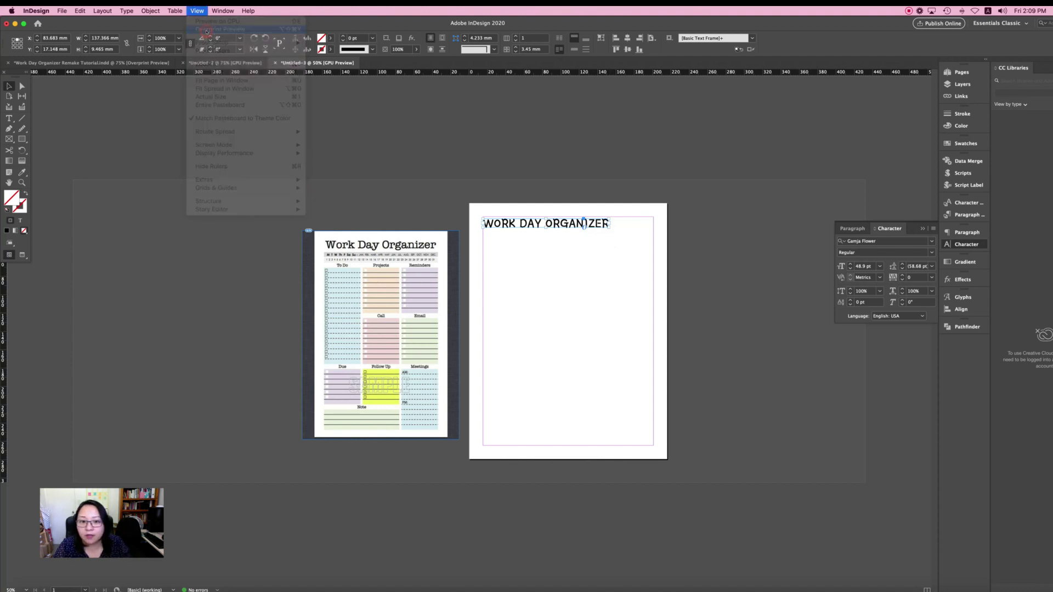
click(610, 279)
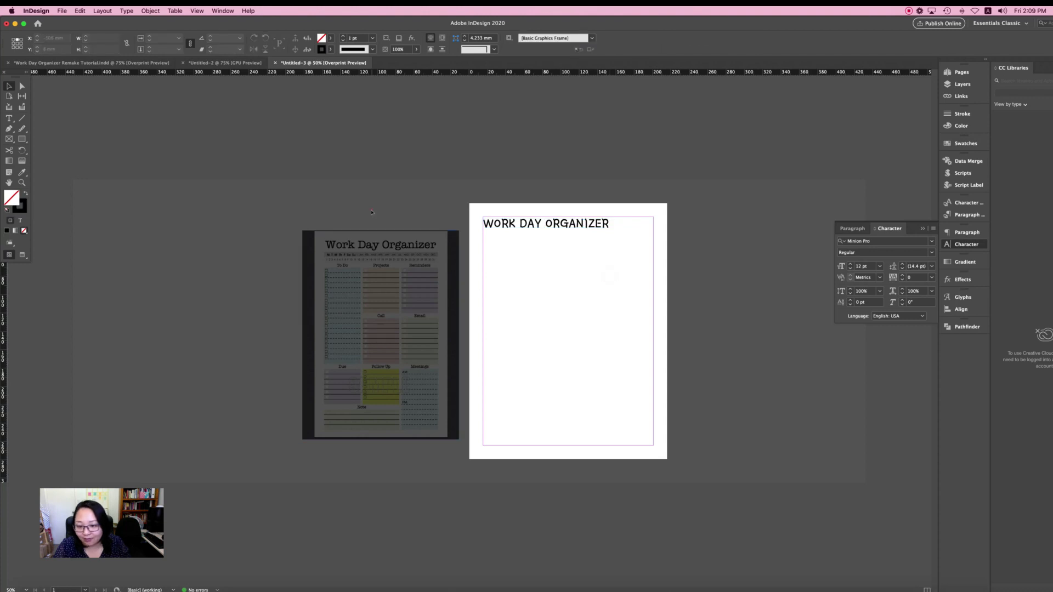
drag(330, 207, 407, 359)
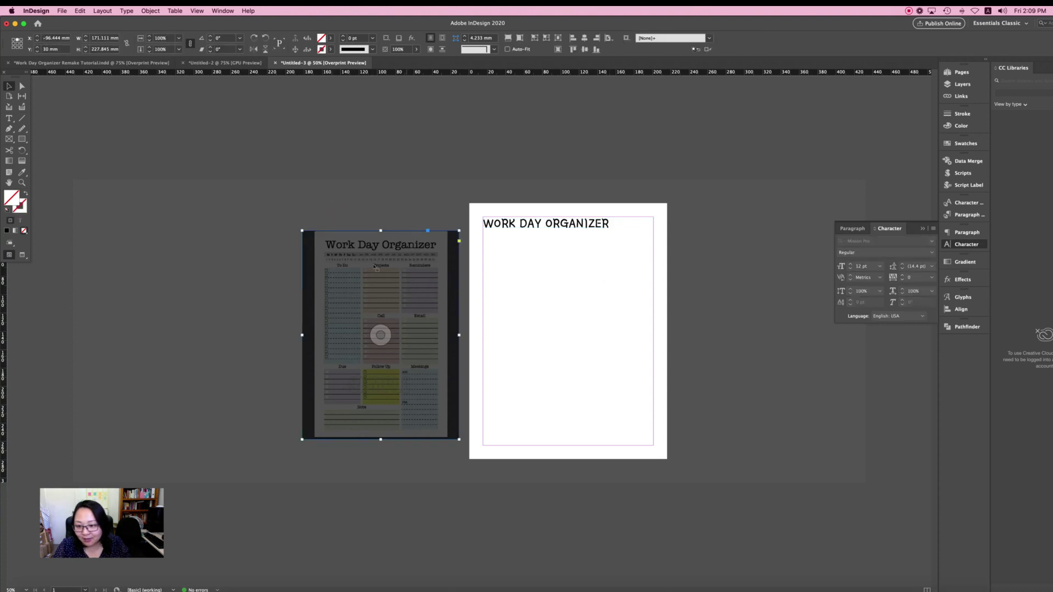
click(355, 203)
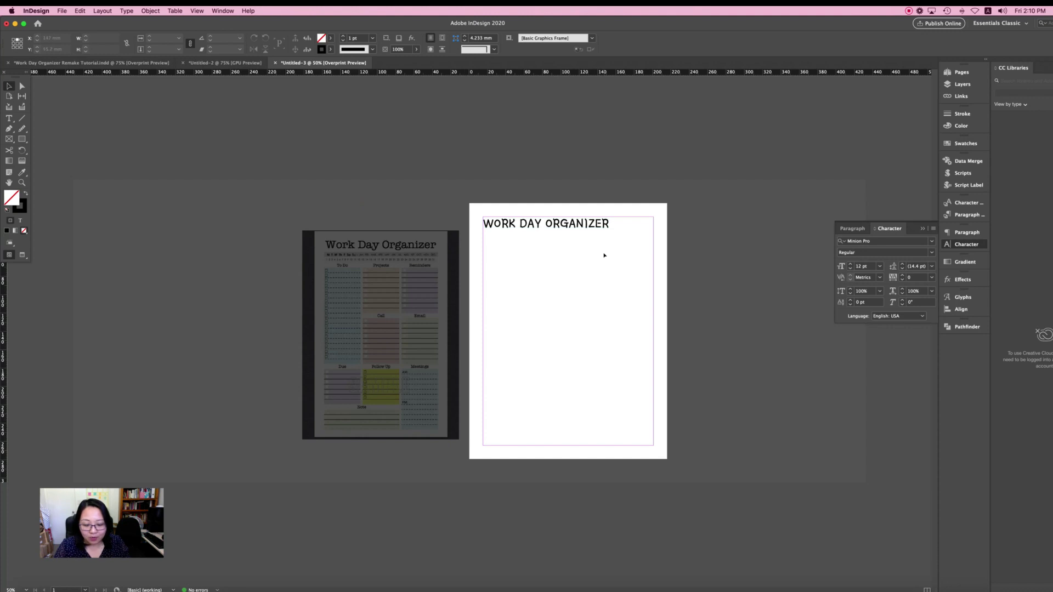
Draw a text frame across the page just below the title, centre-align its paragraph, and enter "M"
key(super+equal)
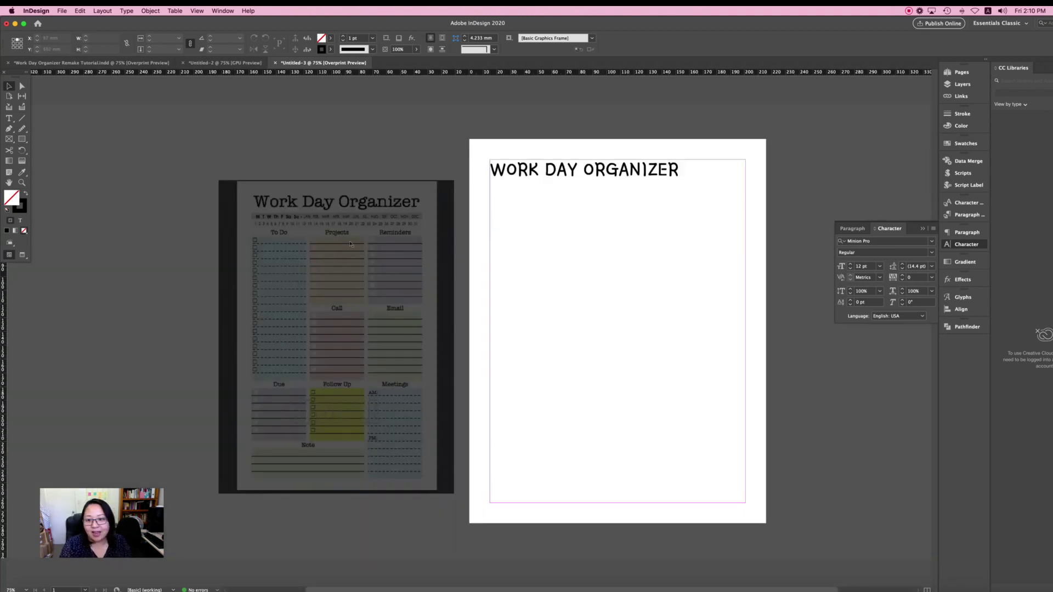
click(680, 205)
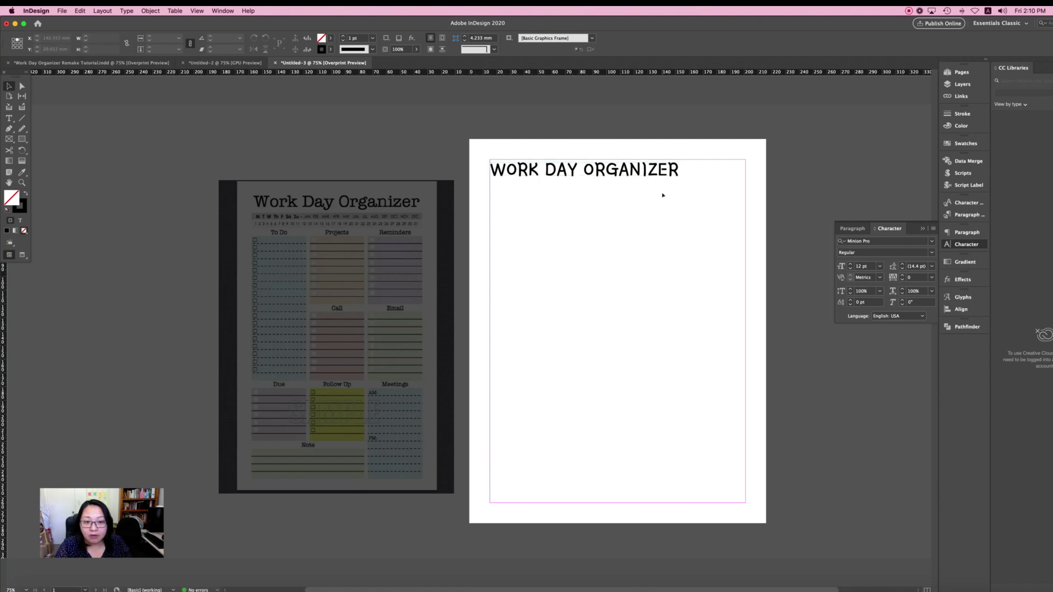
click(337, 336)
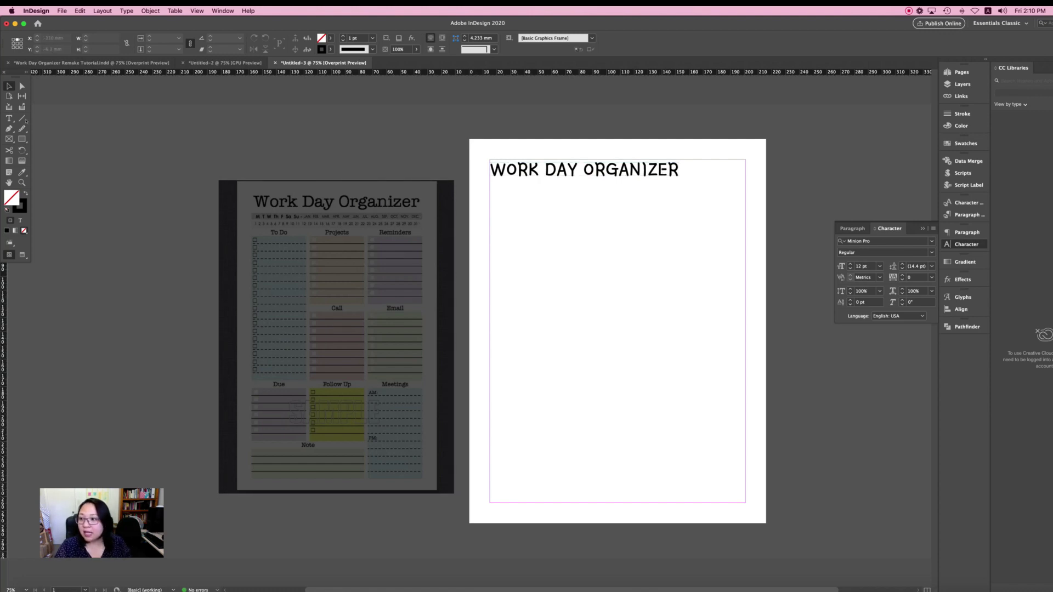
key(t)
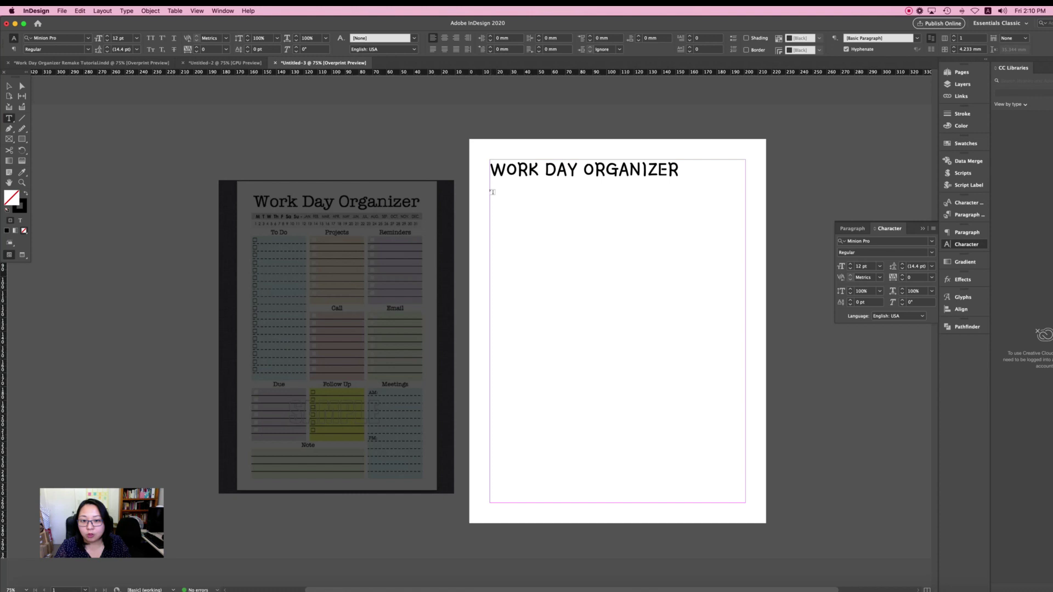
drag(495, 192, 738, 205)
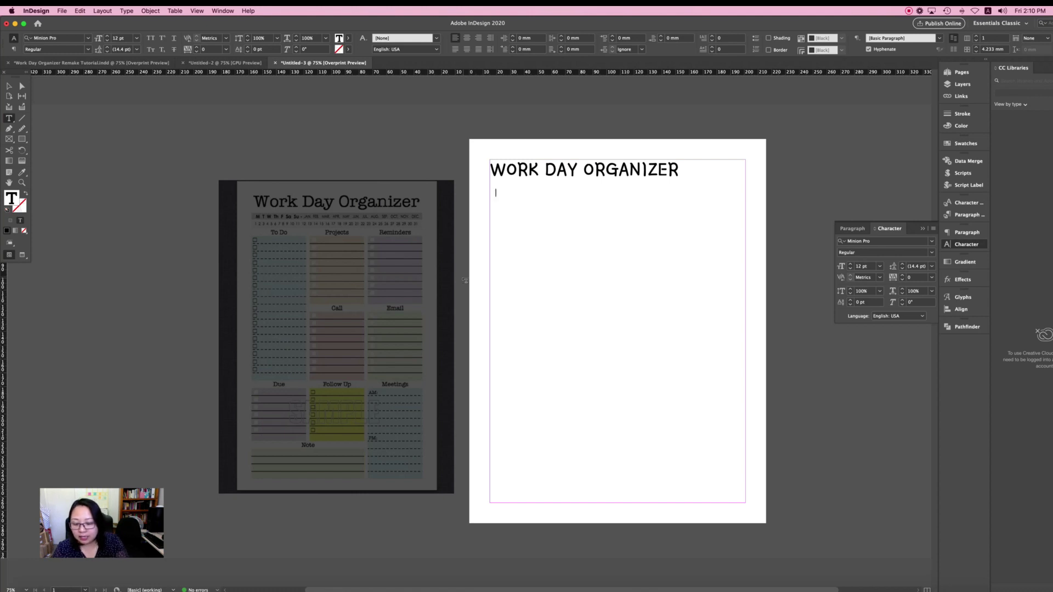
text(M)
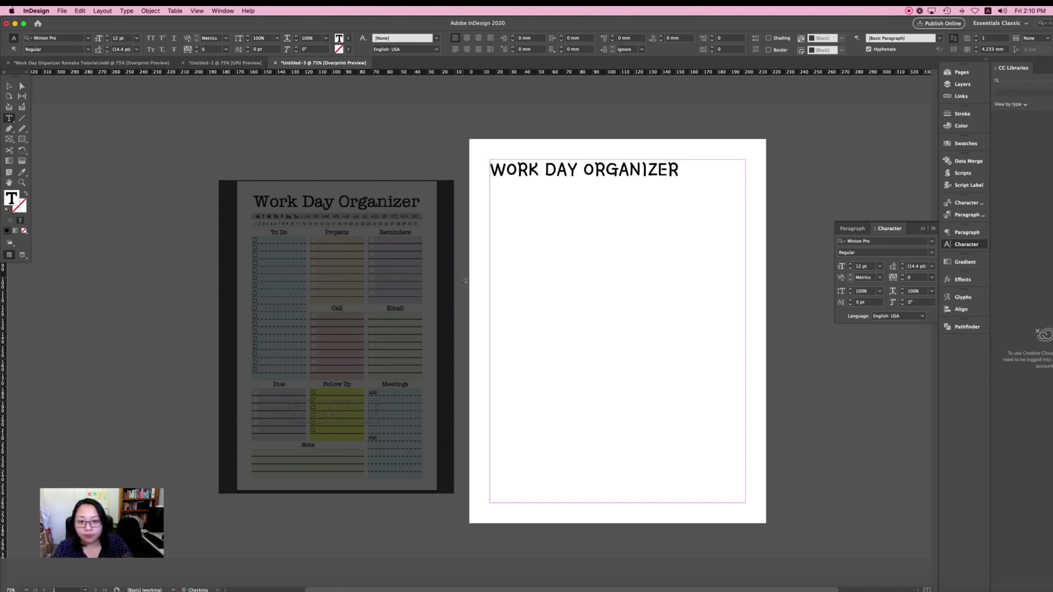
click(466, 39)
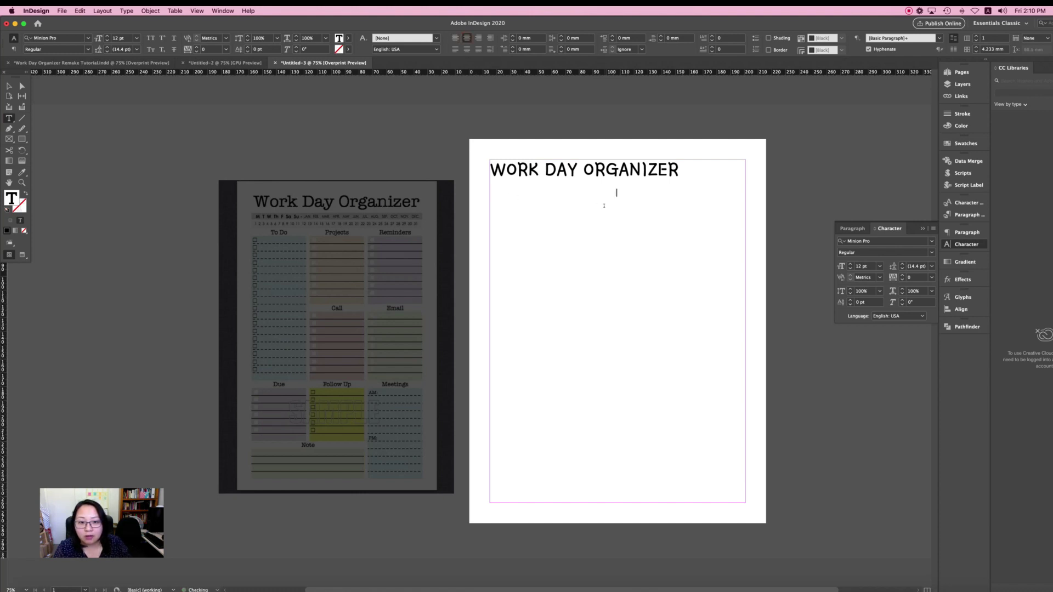
text(M)
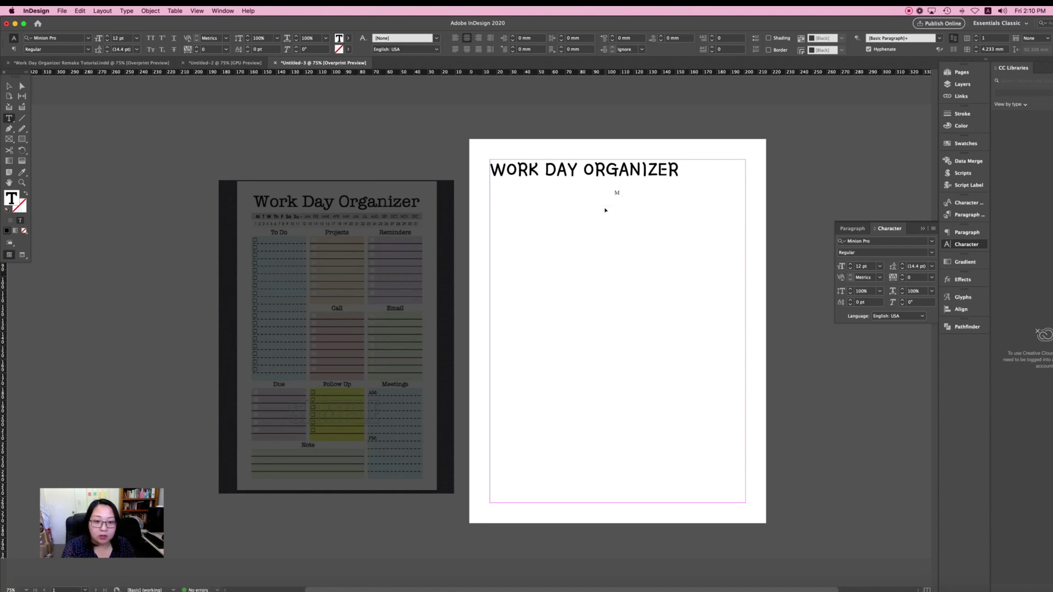
key(super+1)
key(super+equal)
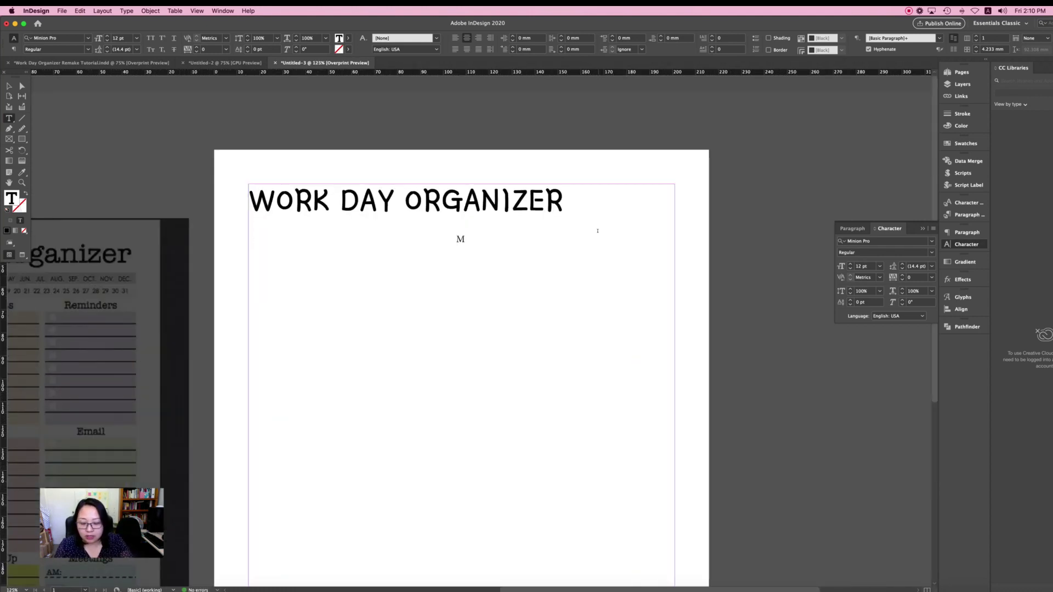
text([])
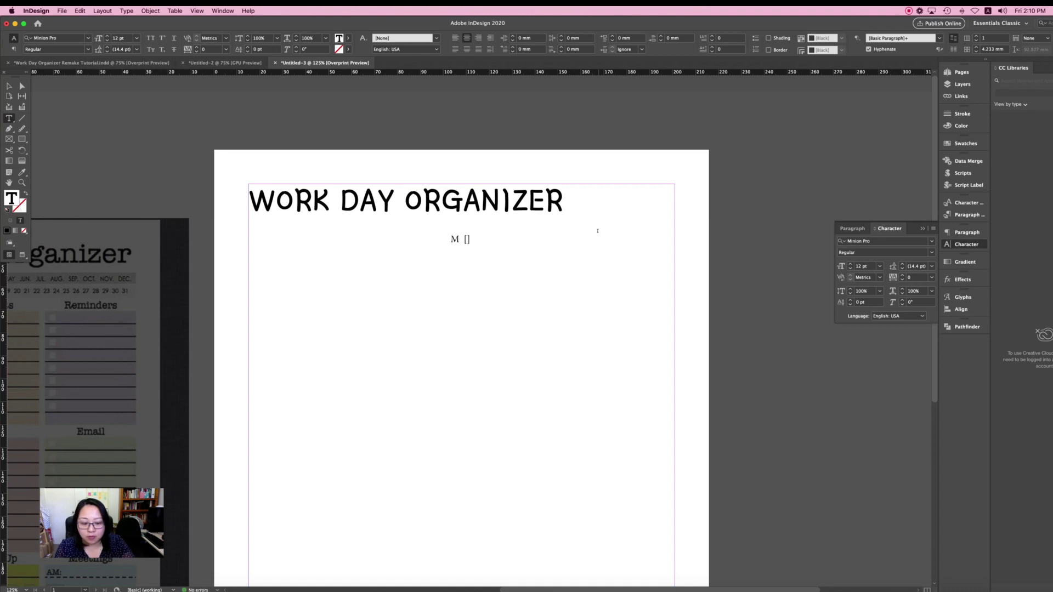
key(BackSpace)
key(BackSpace)
key(BackSpace)
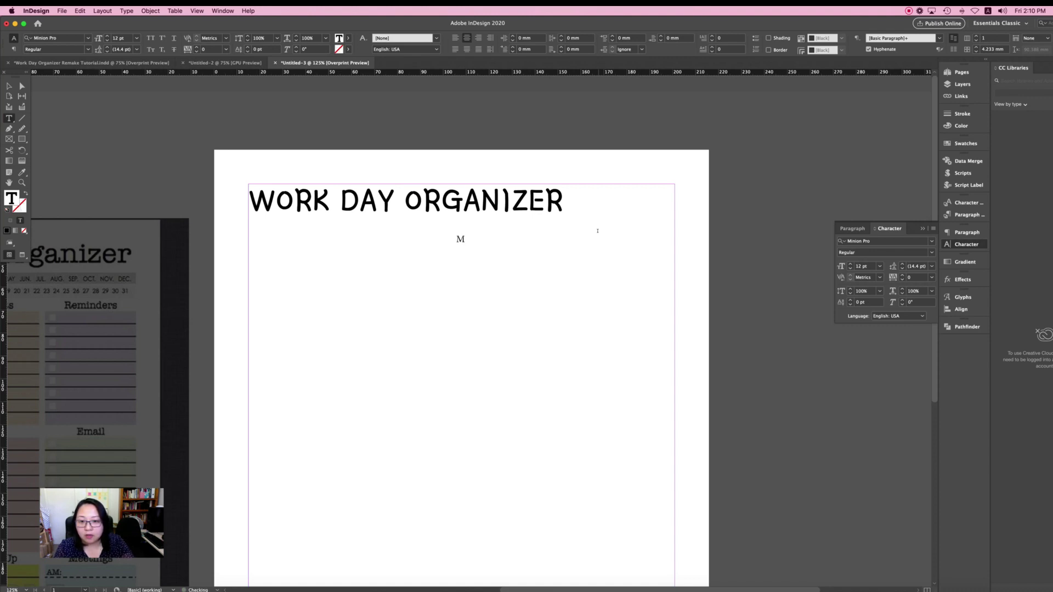
Continue the line after "M" with the spaced weekday initials T W T F S S and a "|" separator
text(T)
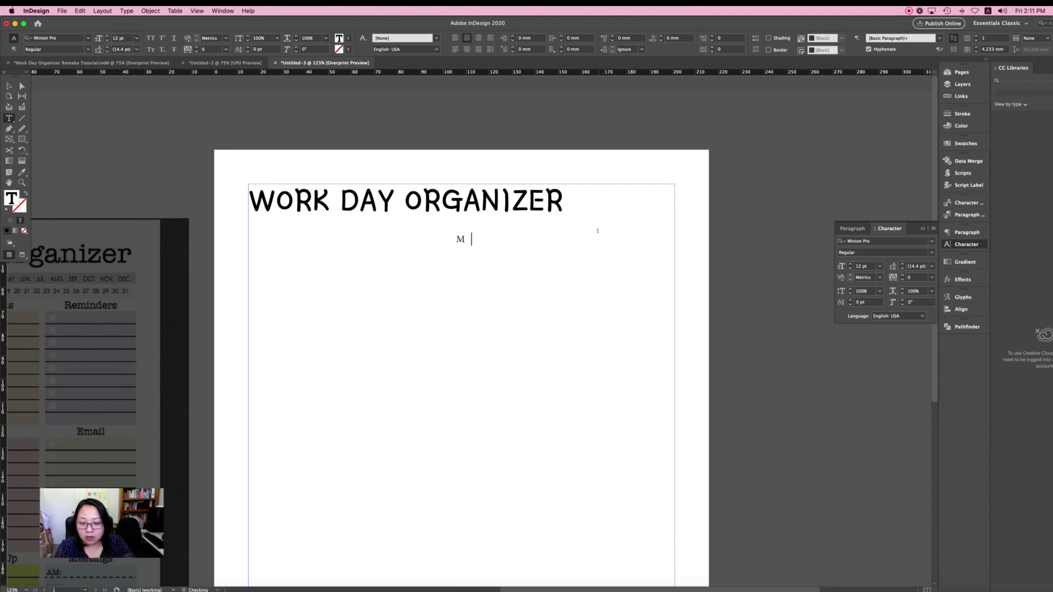
text(   W)
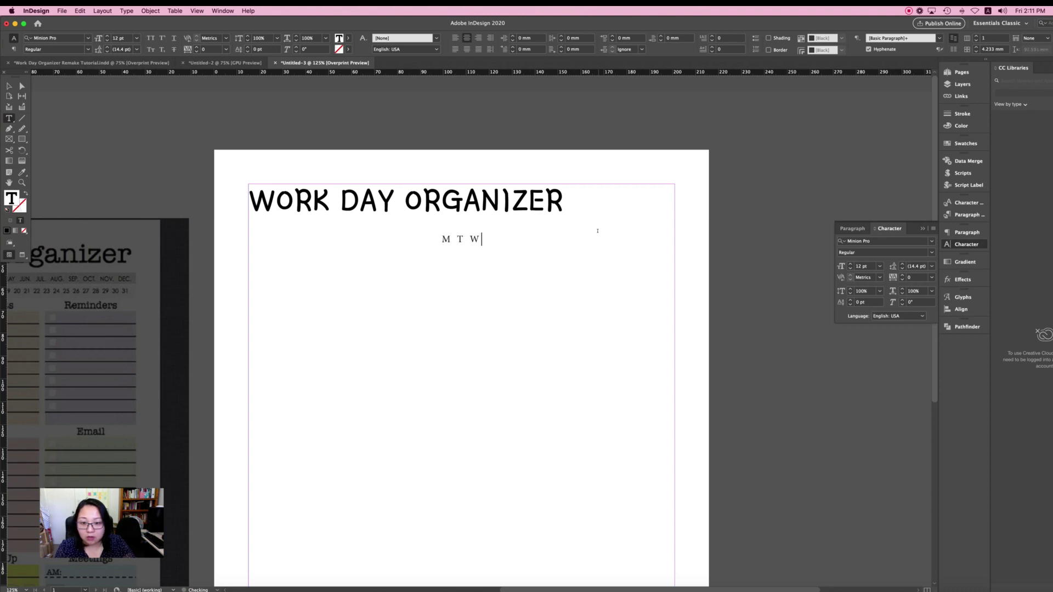
text(   T   F   S   S)
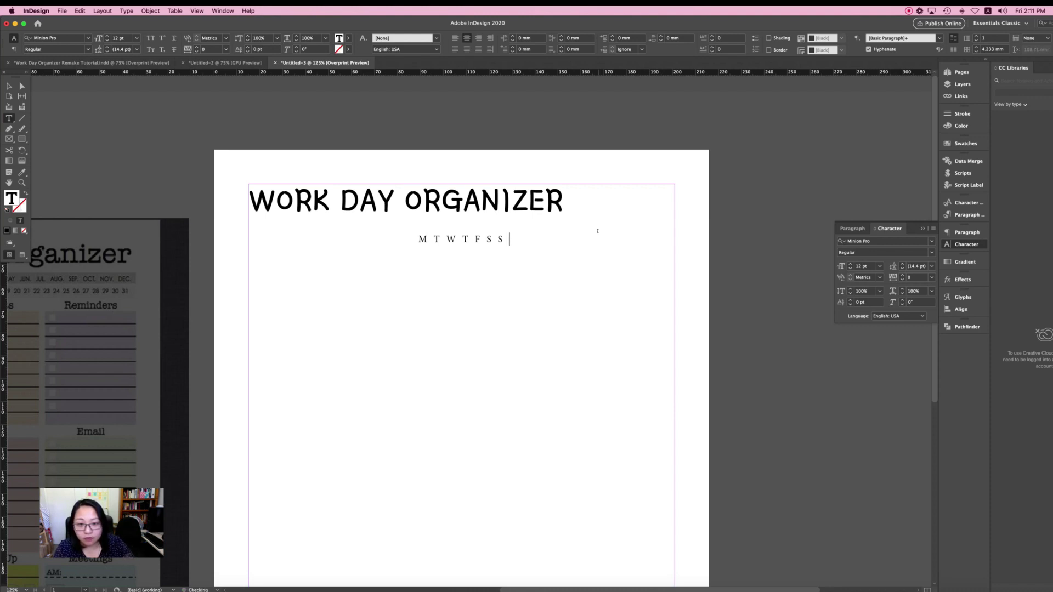
text( |)
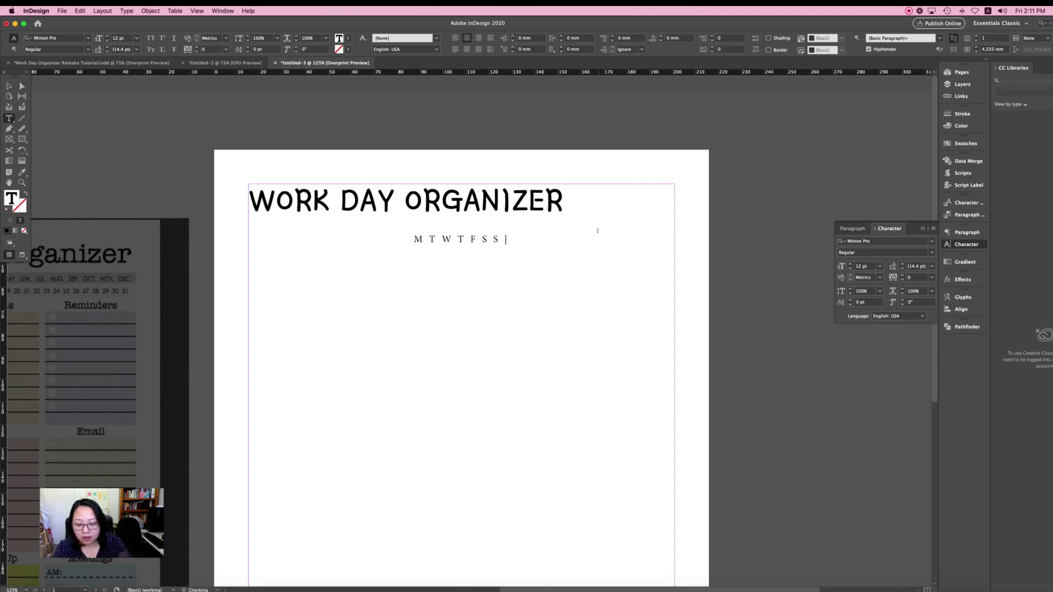
Enter JAN, FEB, MAR, APR, MAY, JUN, JULY, AUG, SEP, OCT, NOV and DEC after the separator, and select the whole line
text( JAN FEB)
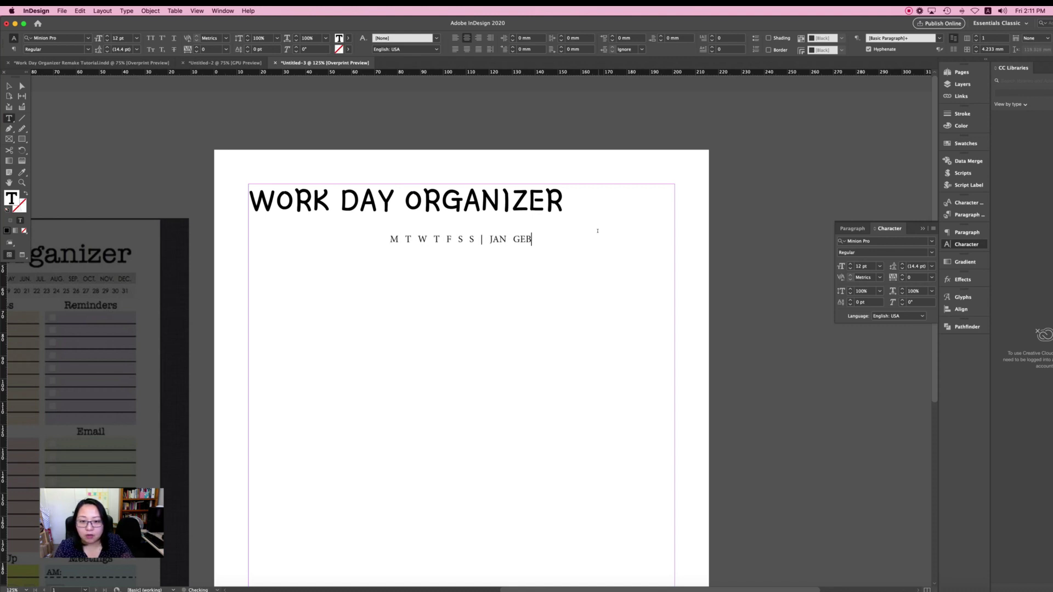
text( MAR AP)
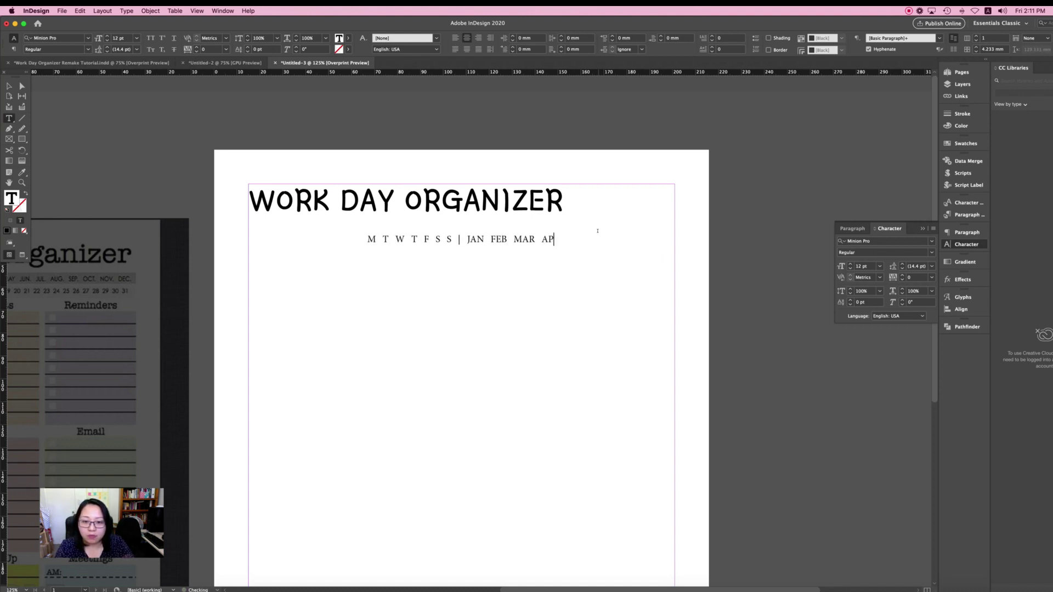
text(R MAY JUN JULY AUG SEP )
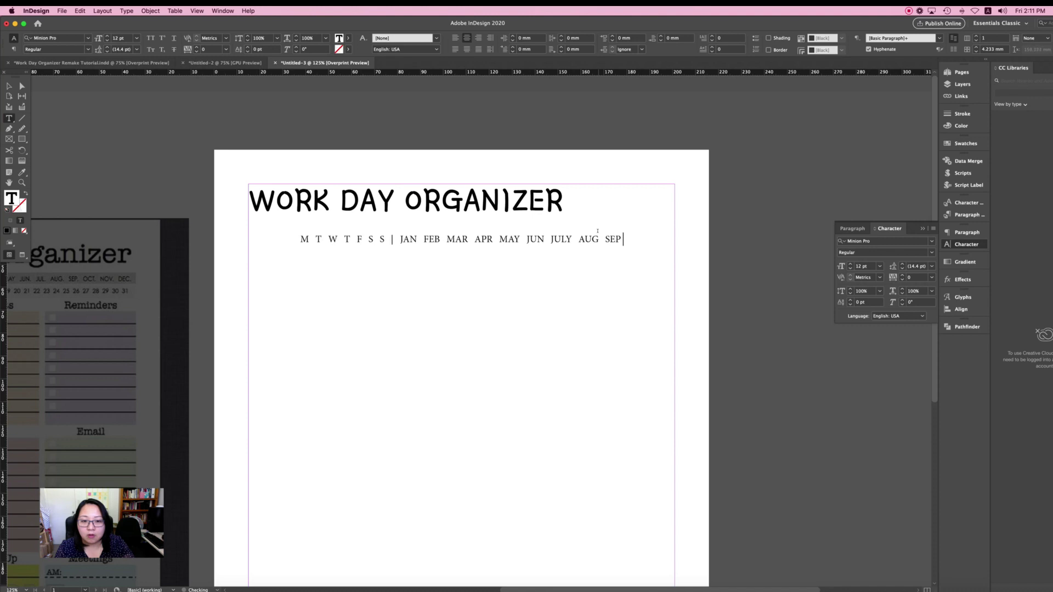
text(OCT NOV DEC)
drag(663, 239, 238, 234)
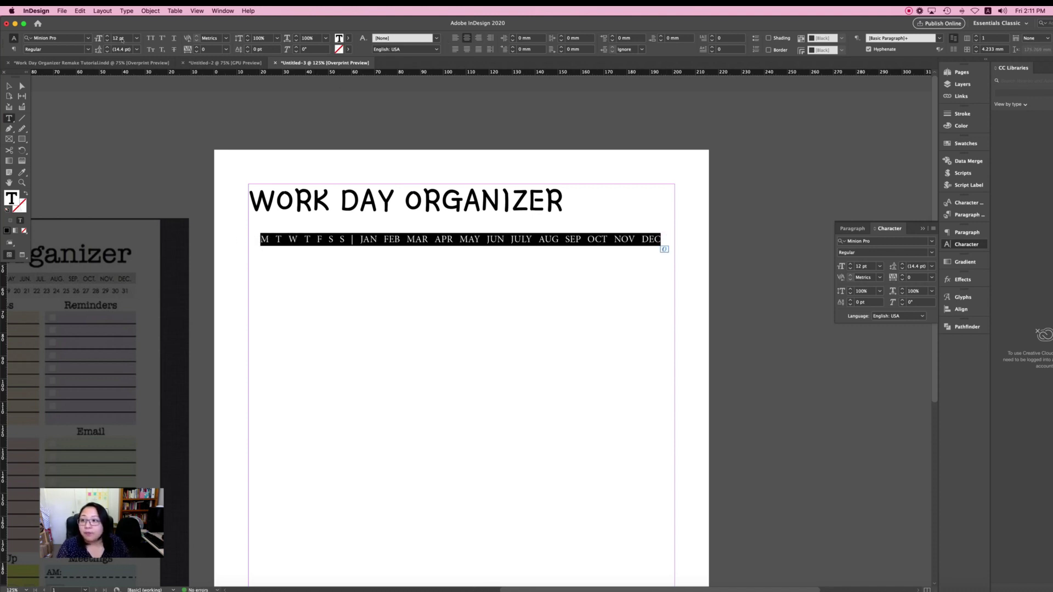
Set the selected weekday-and-month line to 9 pt and widen its tracking to 100
click(130, 38)
click(136, 38)
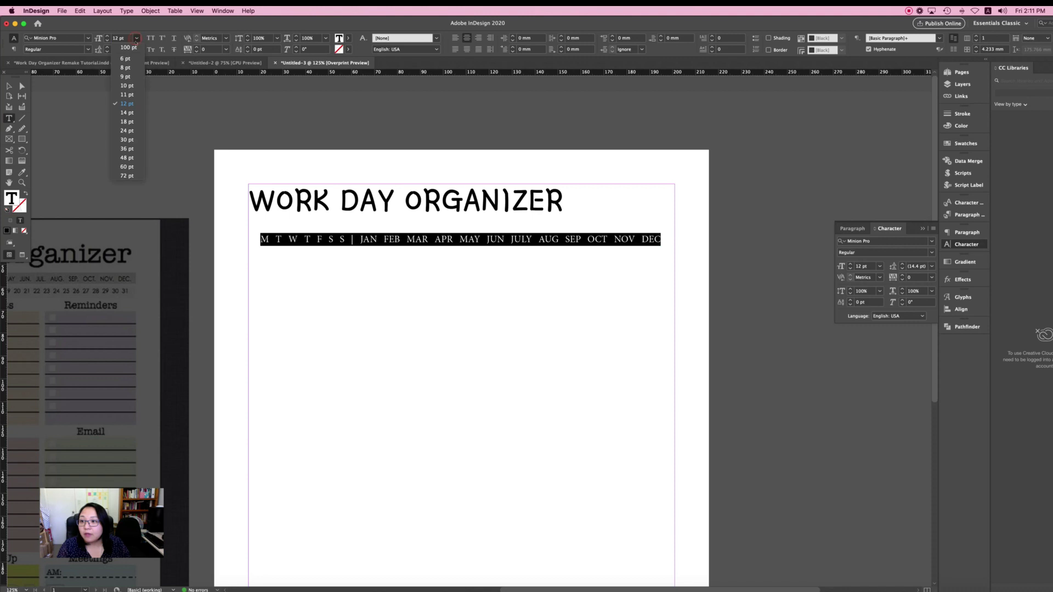
click(127, 77)
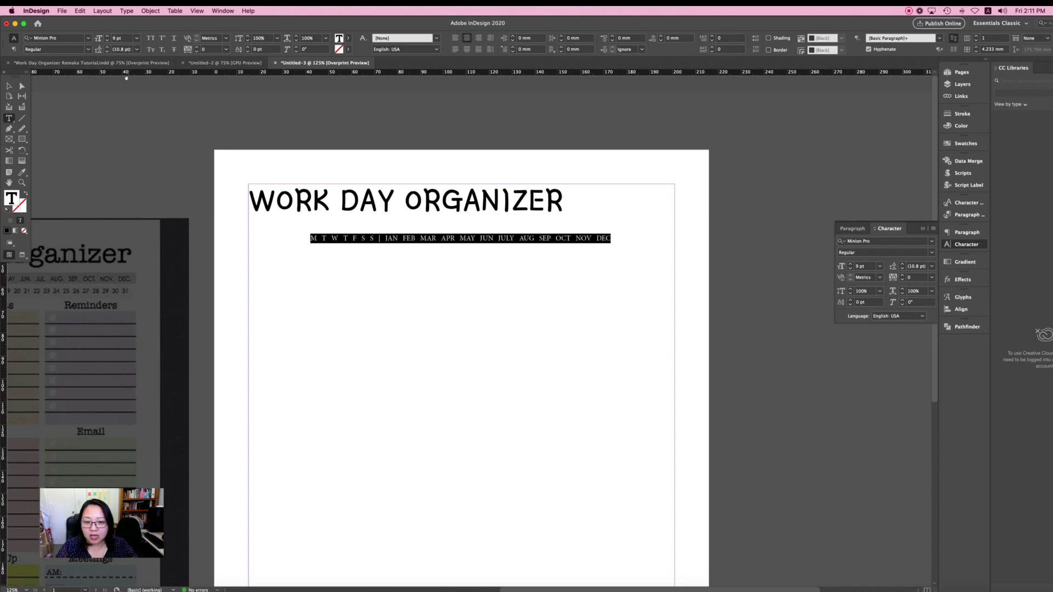
key(alt+Right)
key(alt+Right)
key(alt+Right)
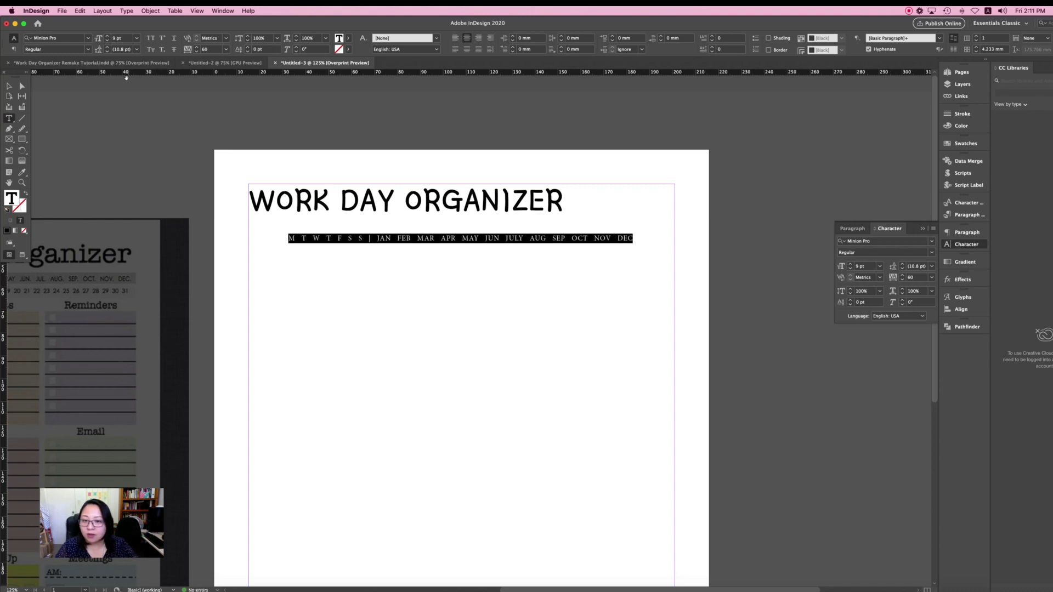
key(alt+Right)
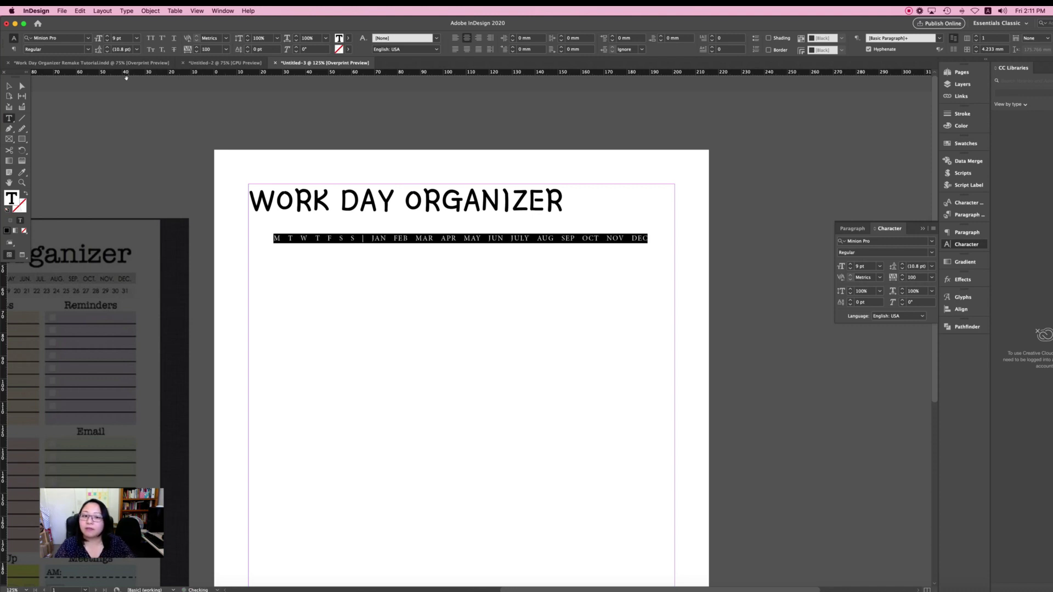
scroll(460, 351, down, 2)
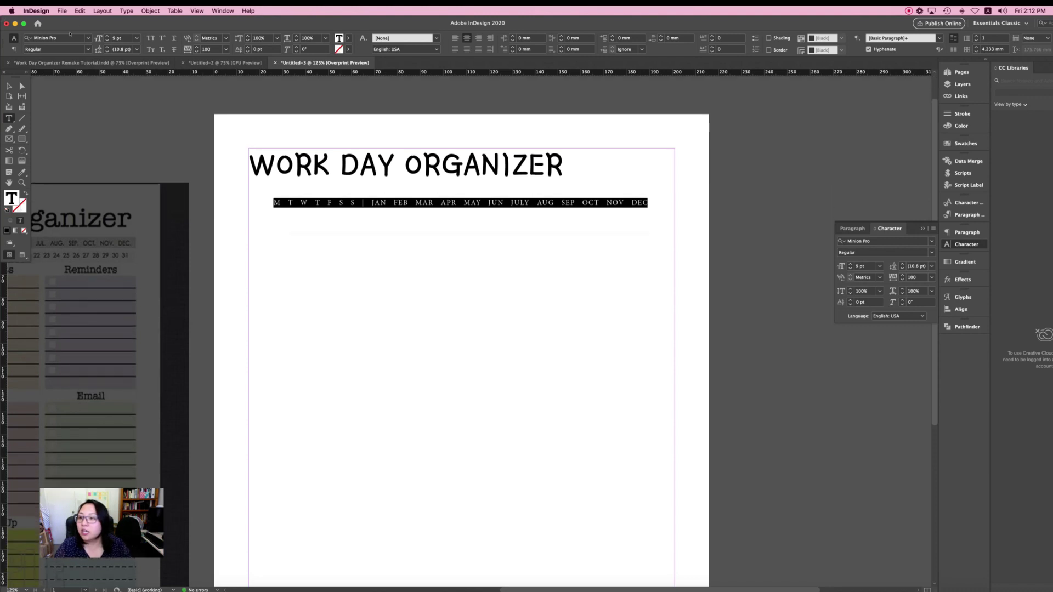
Reselect the whole weekday-and-month line, change its font to Avenir Light, and increase its tracking to 120
click(402, 202)
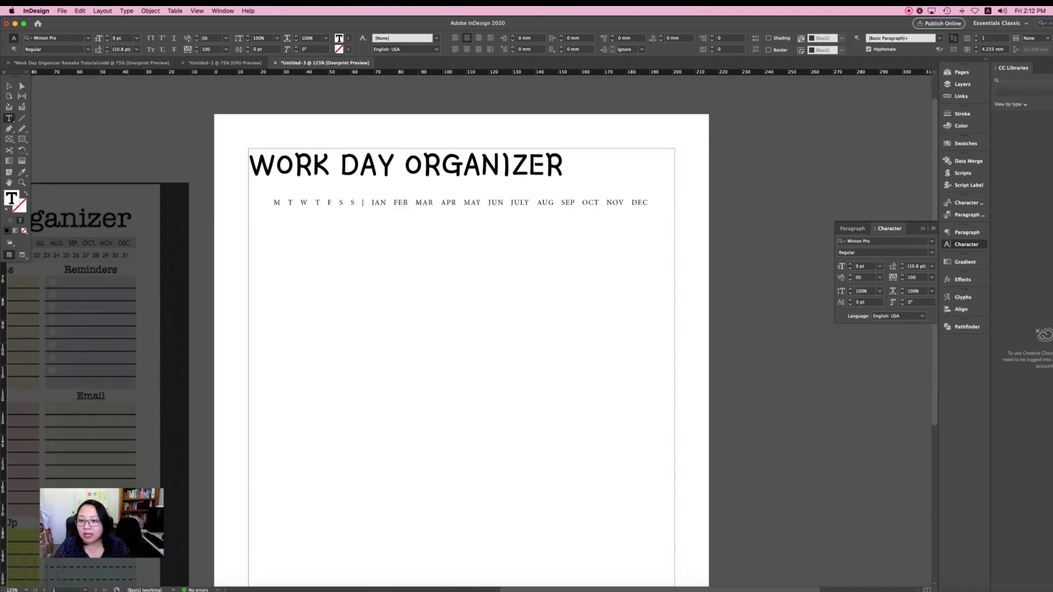
drag(415, 202, 359, 202)
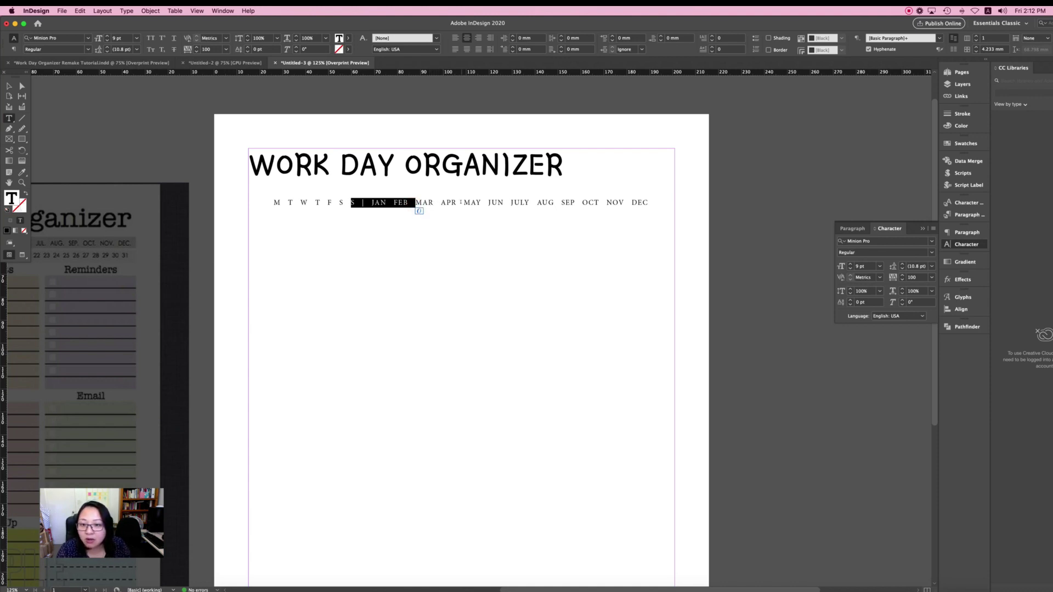
click(461, 203)
drag(649, 202, 409, 202)
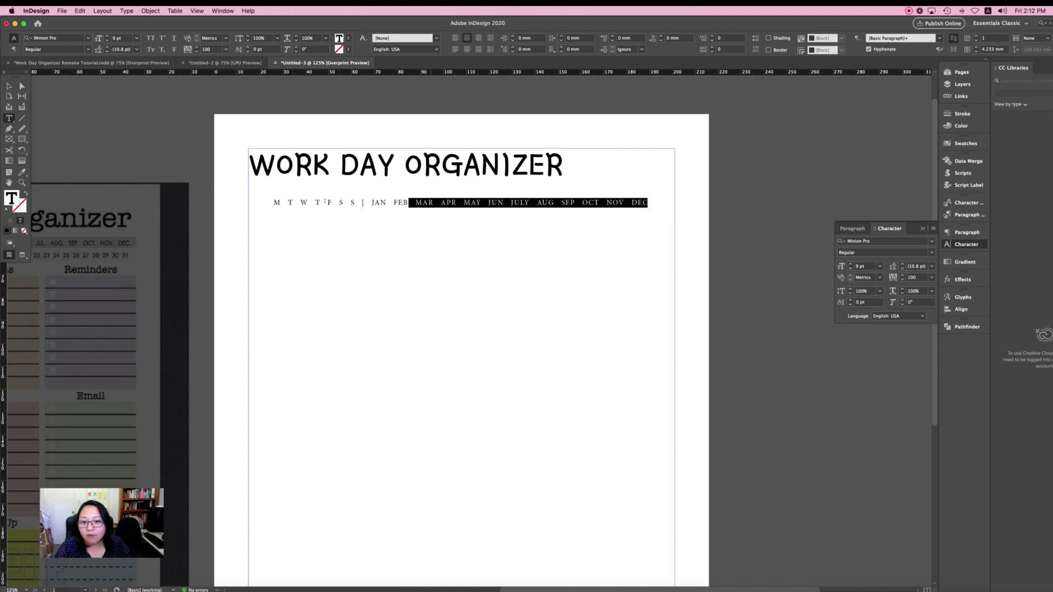
drag(325, 201, 244, 201)
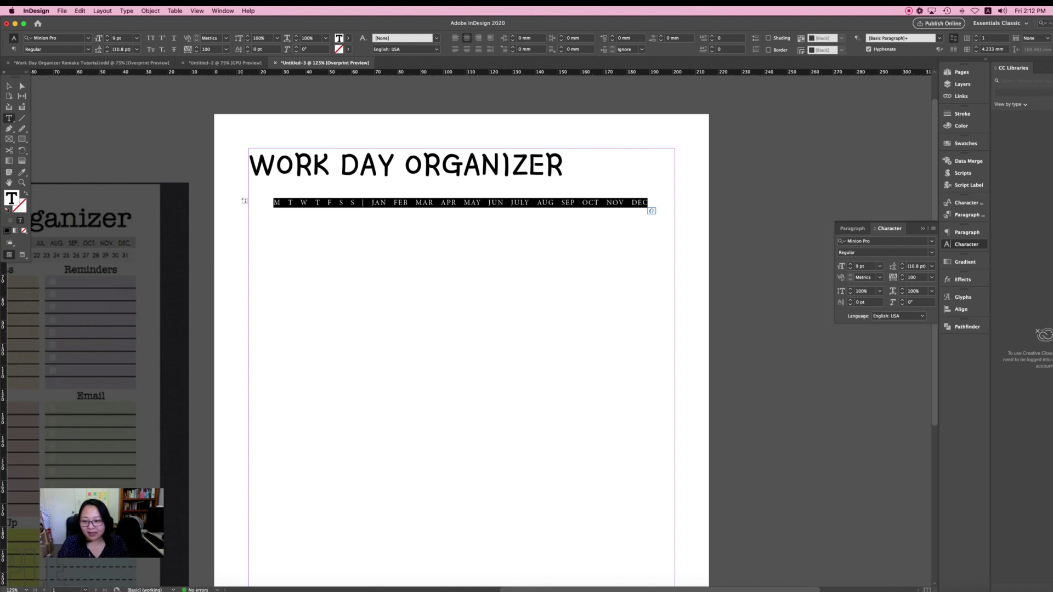
scroll(131, 105, right, 1)
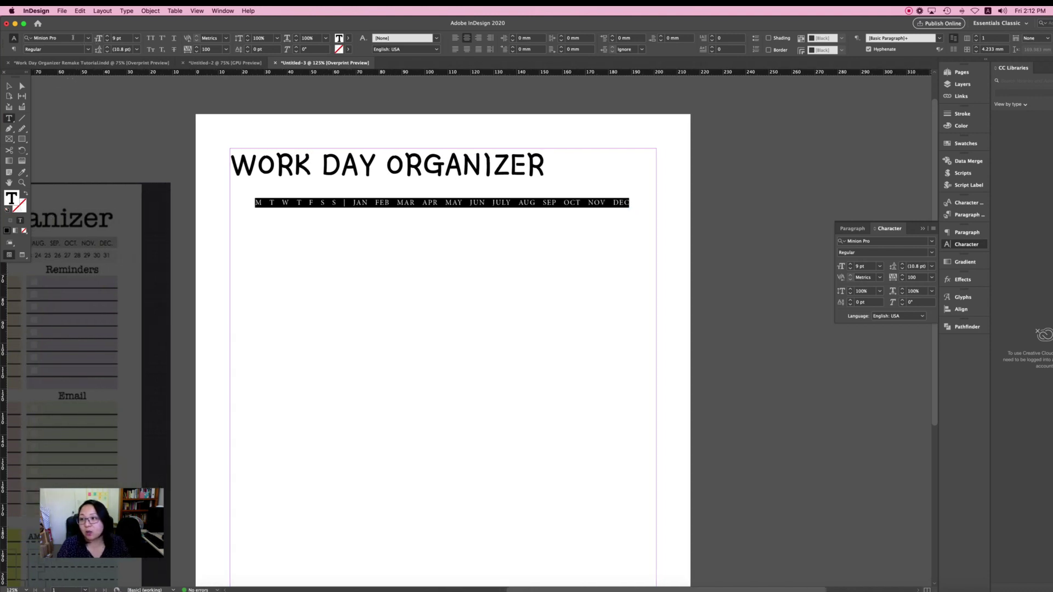
click(73, 38)
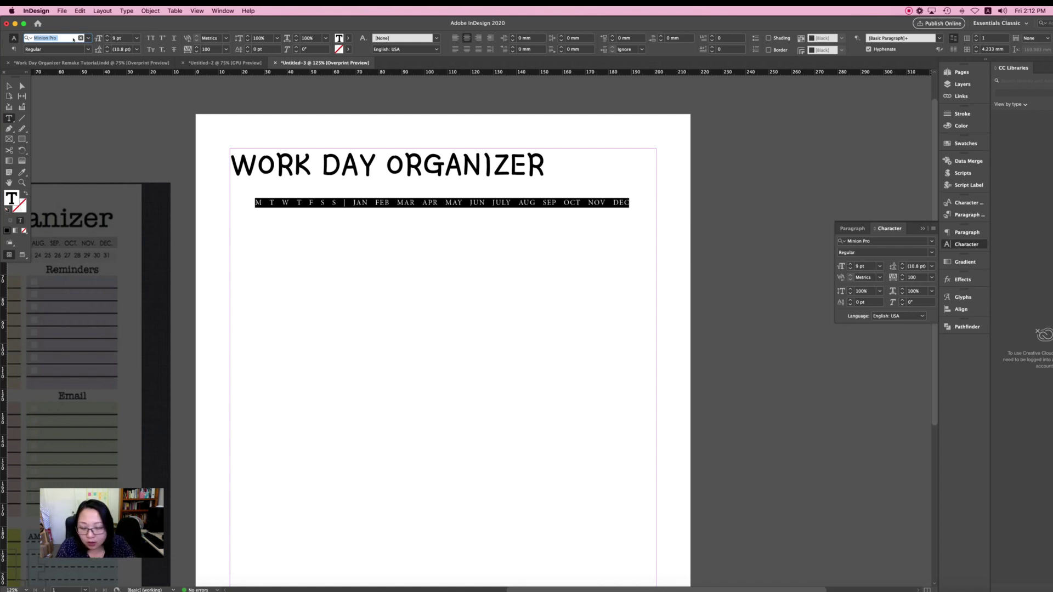
text(AVENI)
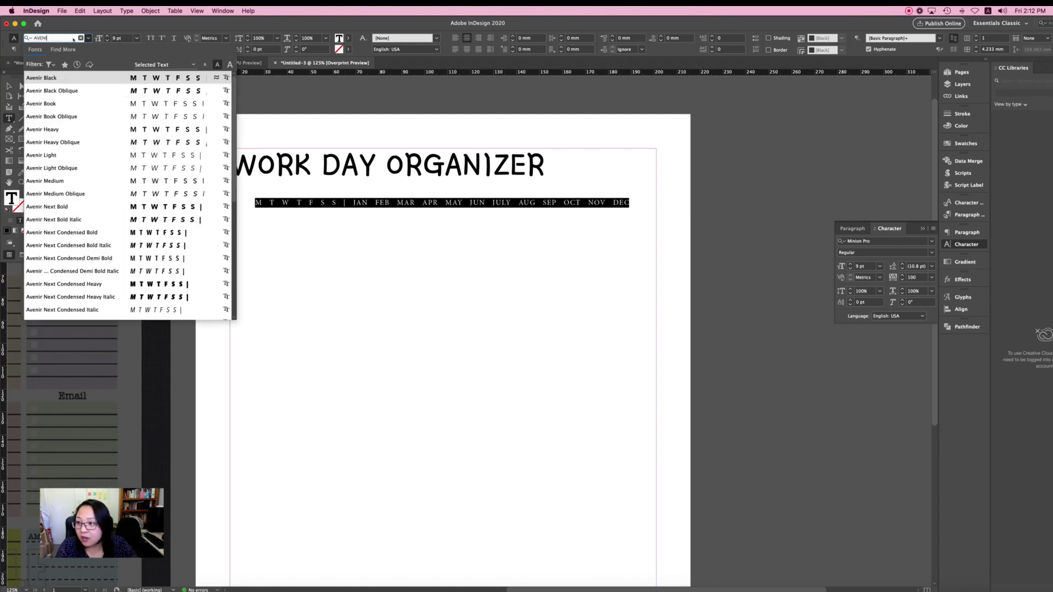
click(77, 156)
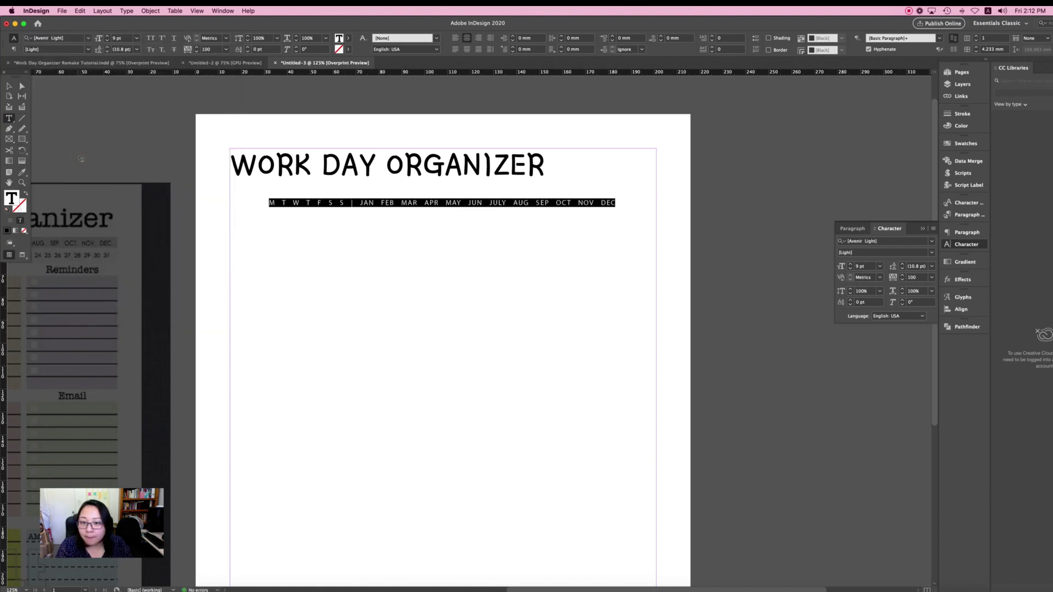
key(alt+Right)
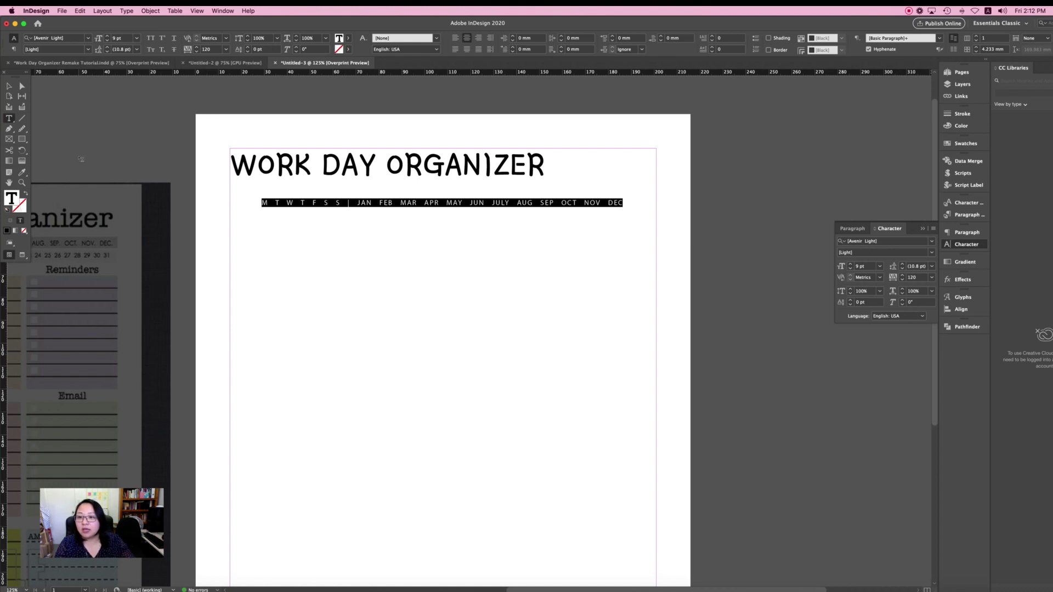
click(10, 86)
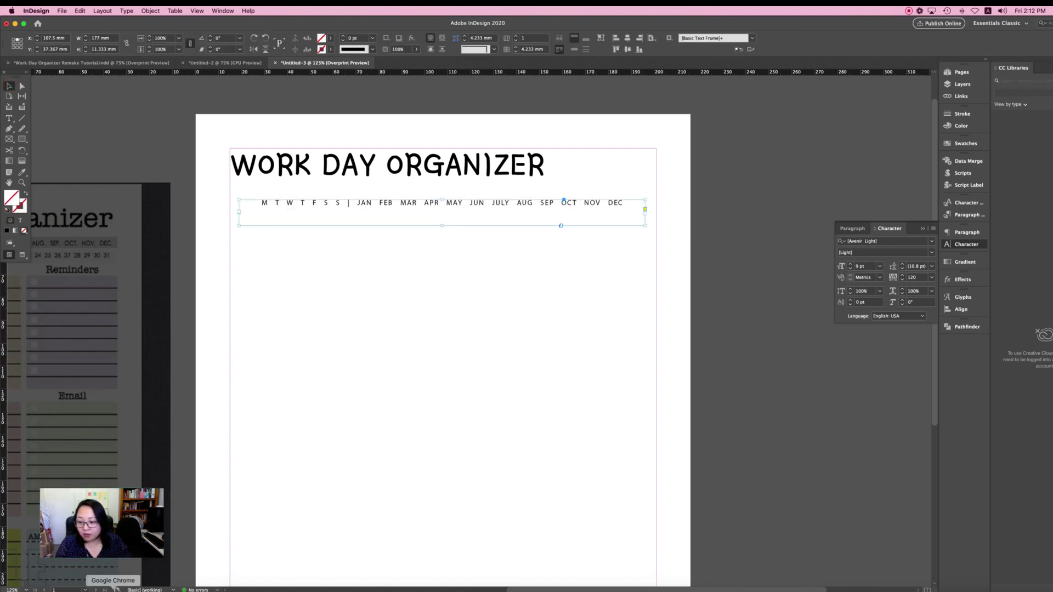
Switch to Chrome and browse the Google Fonts results for "sans" to examine free sans-serif alternatives
click(116, 589)
click(807, 27)
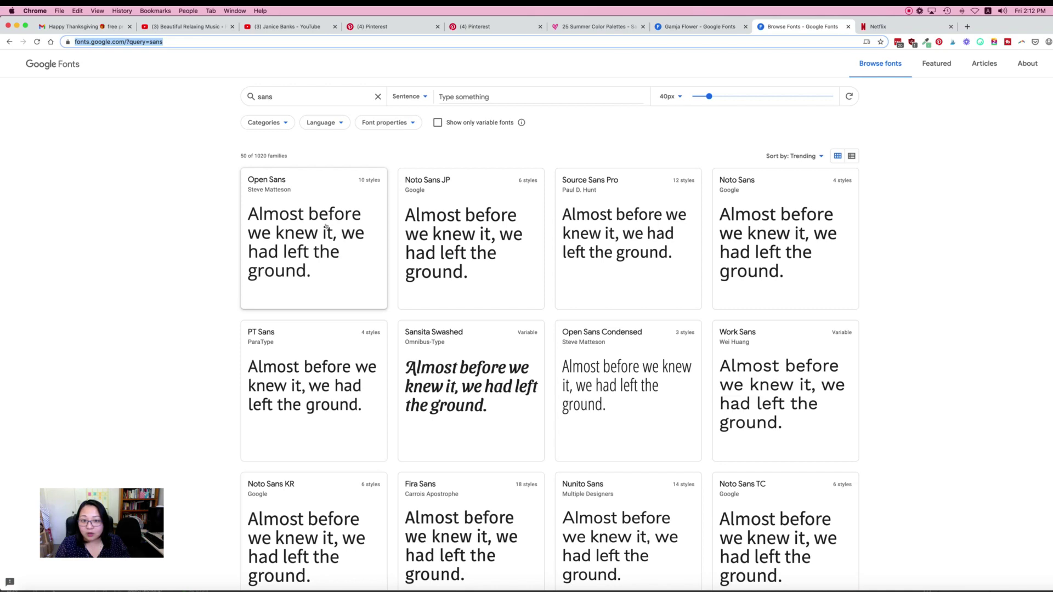
scroll(805, 227, down, 1)
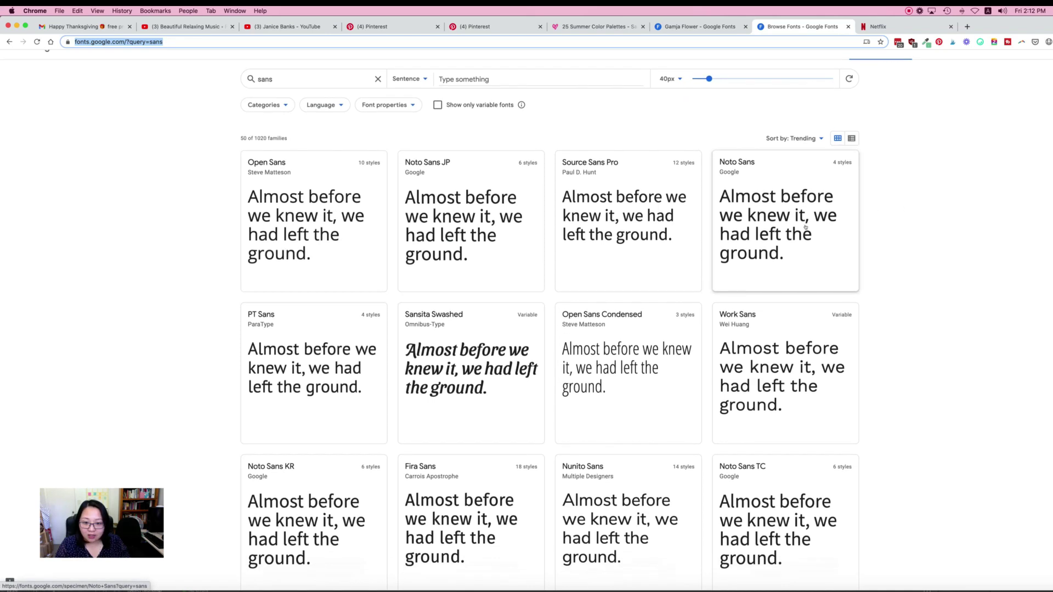
scroll(805, 226, down, 5)
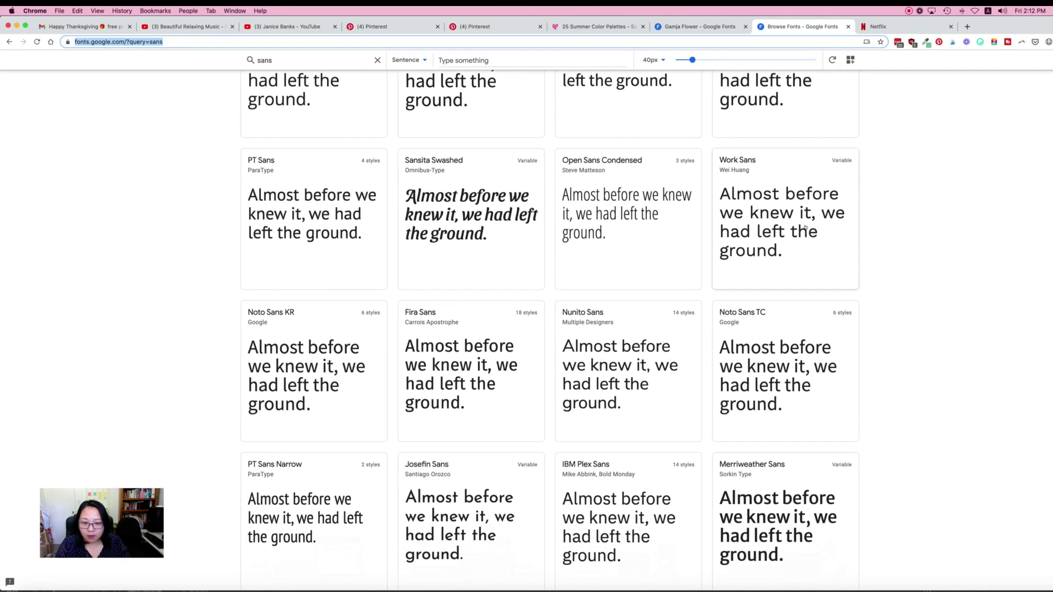
scroll(805, 227, down, 5)
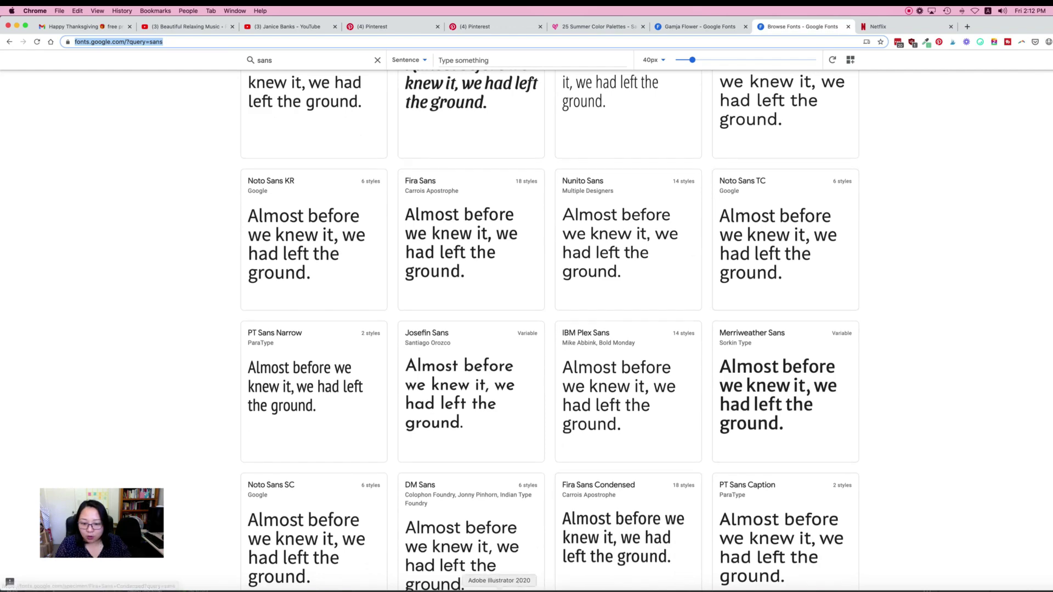
scroll(654, 332, up, 10)
scroll(655, 332, down, 5)
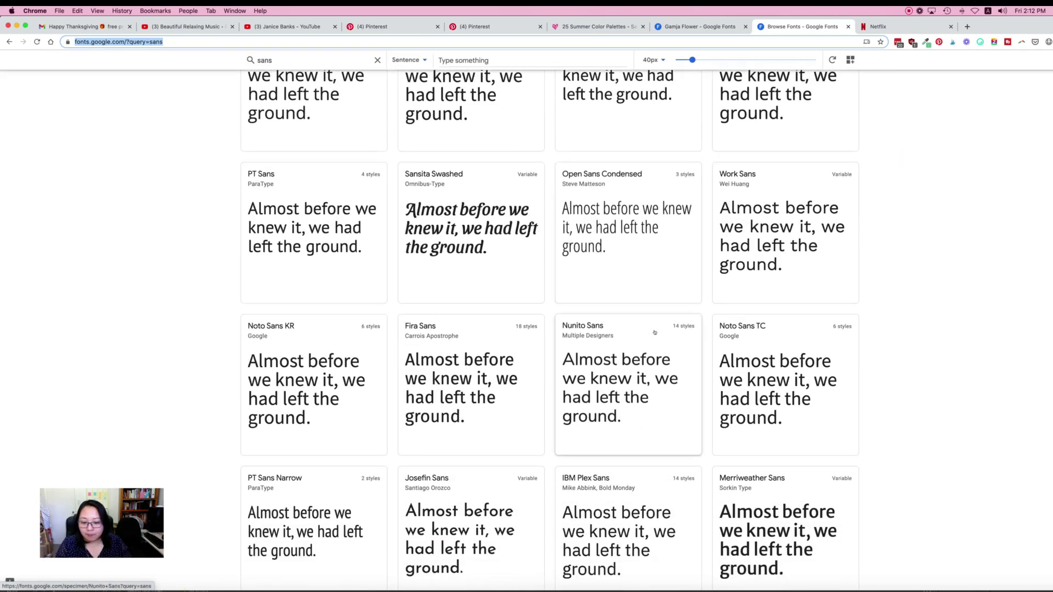
scroll(527, 428, up, 3)
scroll(518, 559, down, 1)
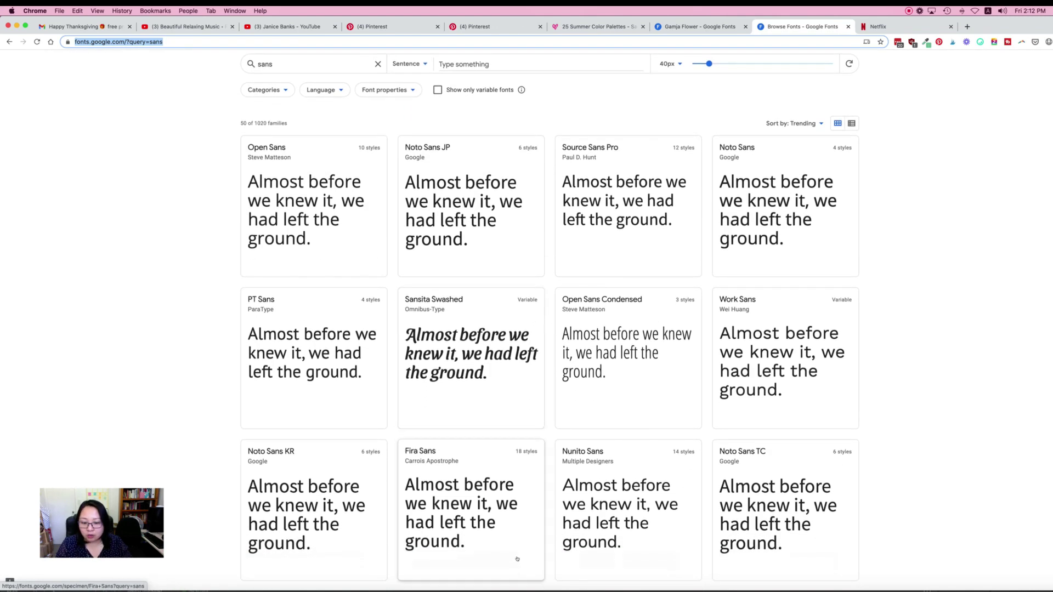
Return to InDesign, shorten the weekday-and-month text frame to about 6.9 mm high, and centre its text vertically
click(550, 590)
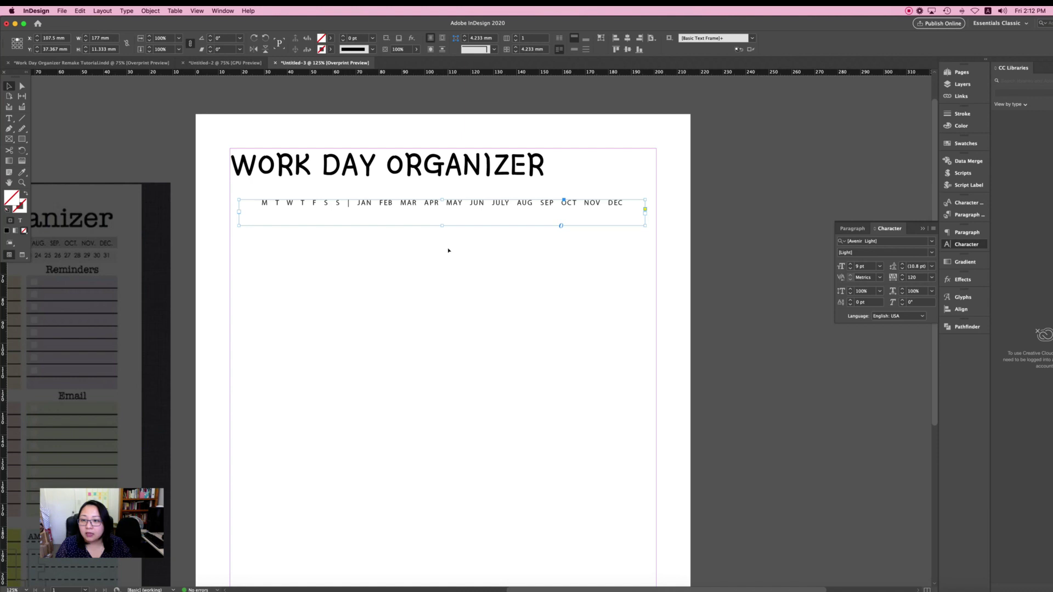
click(447, 249)
click(440, 215)
drag(441, 224, 445, 215)
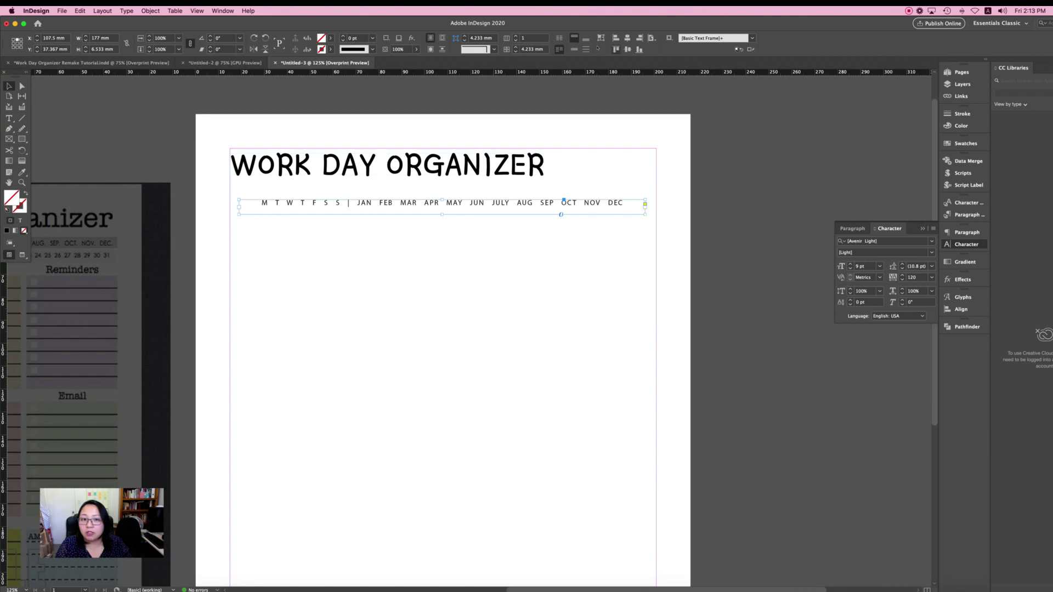
click(574, 50)
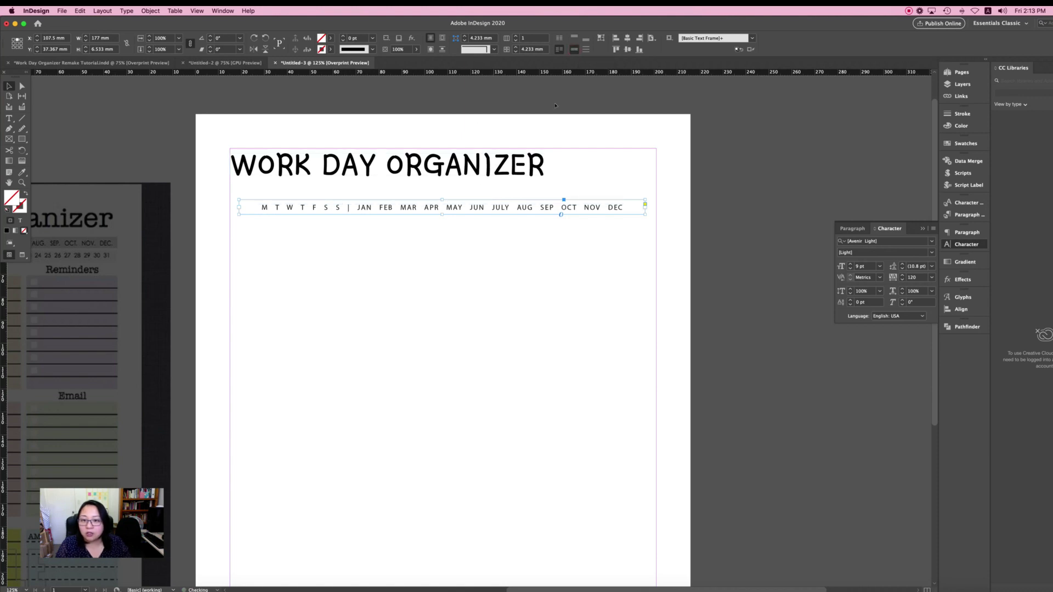
drag(441, 213, 442, 217)
drag(442, 215, 442, 215)
click(452, 235)
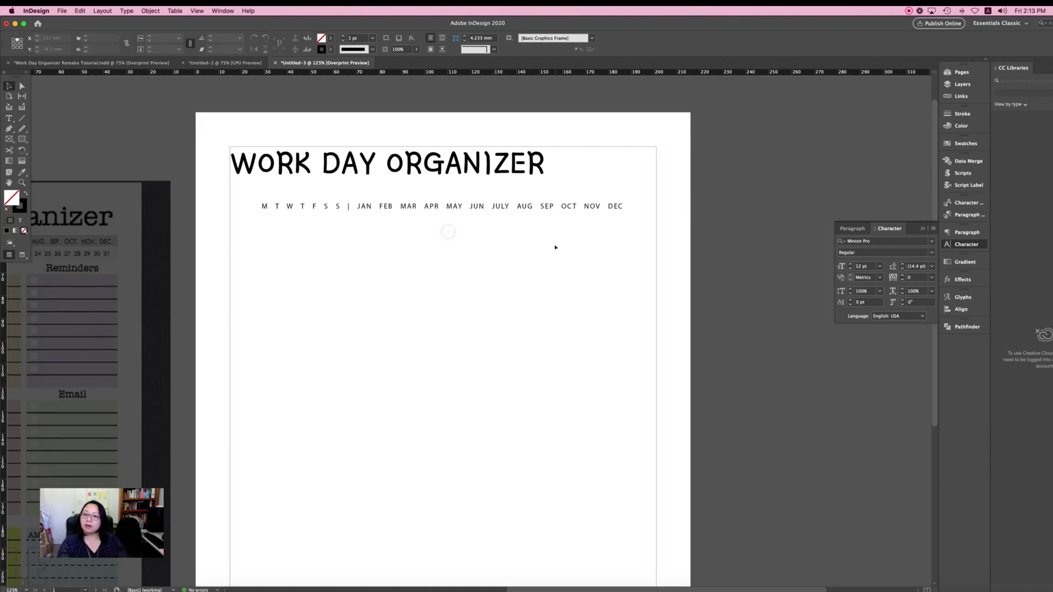
Duplicate the weekday-and-month text frame directly below the original and open the copy's text for editing
click(548, 206)
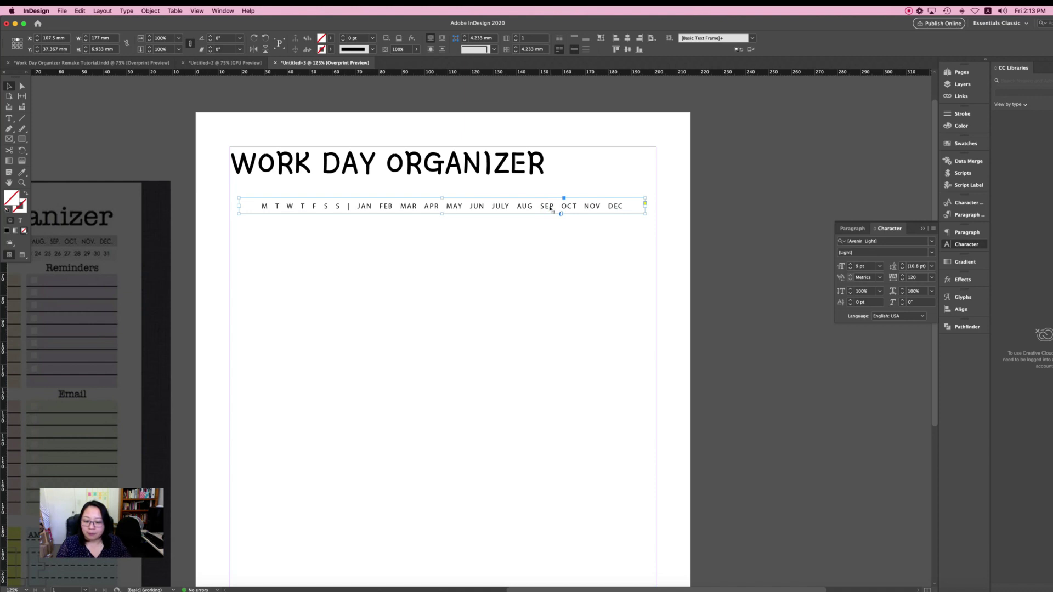
drag(550, 207, 544, 227)
double_click(542, 225)
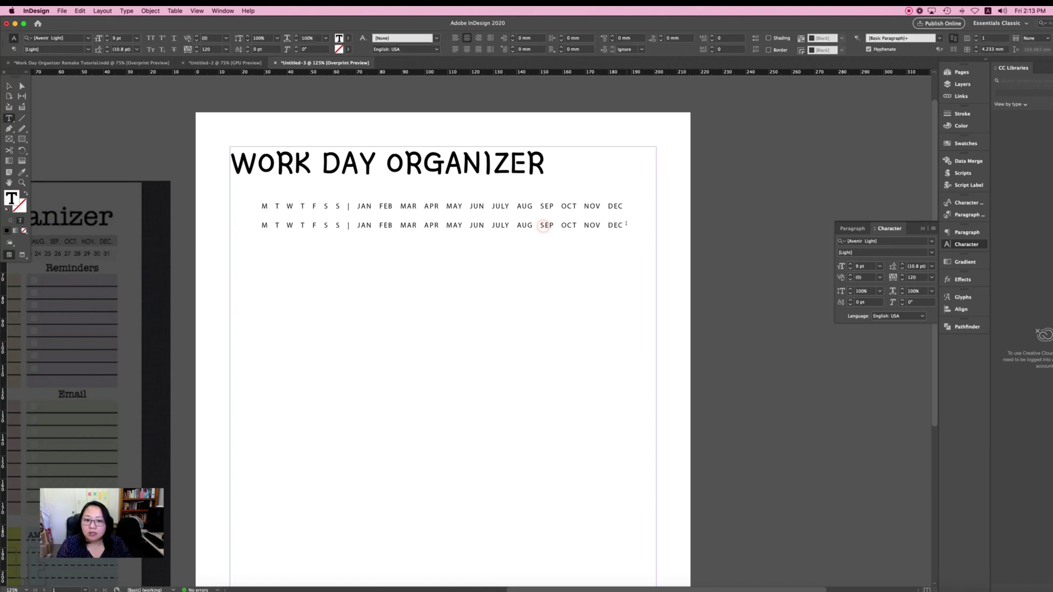
Replace the copied line's text with the spaced dates 1 through 31, and select all the numbers
drag(628, 224, 304, 216)
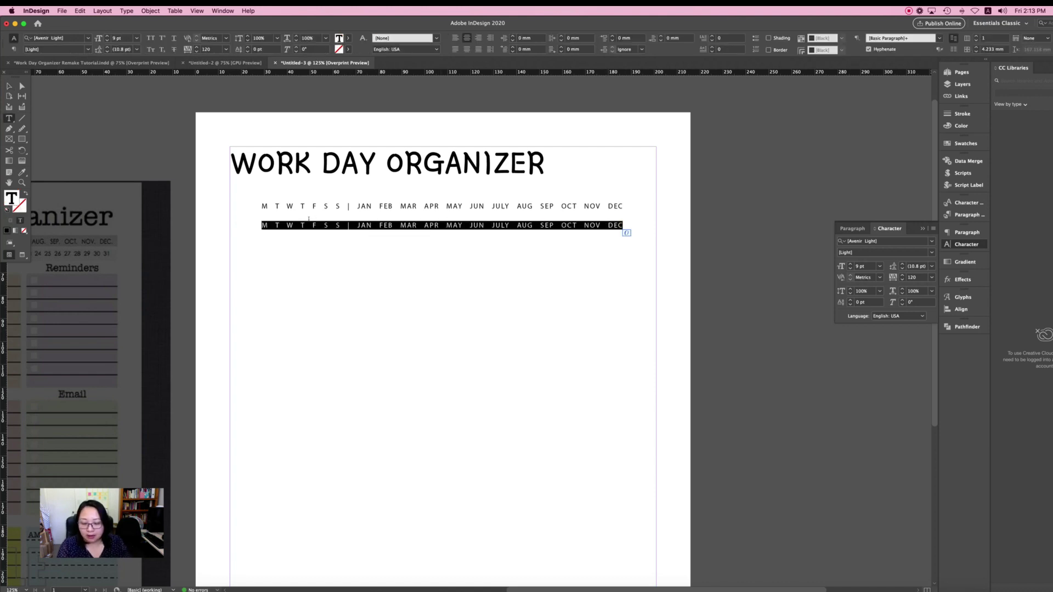
text(1 2 3)
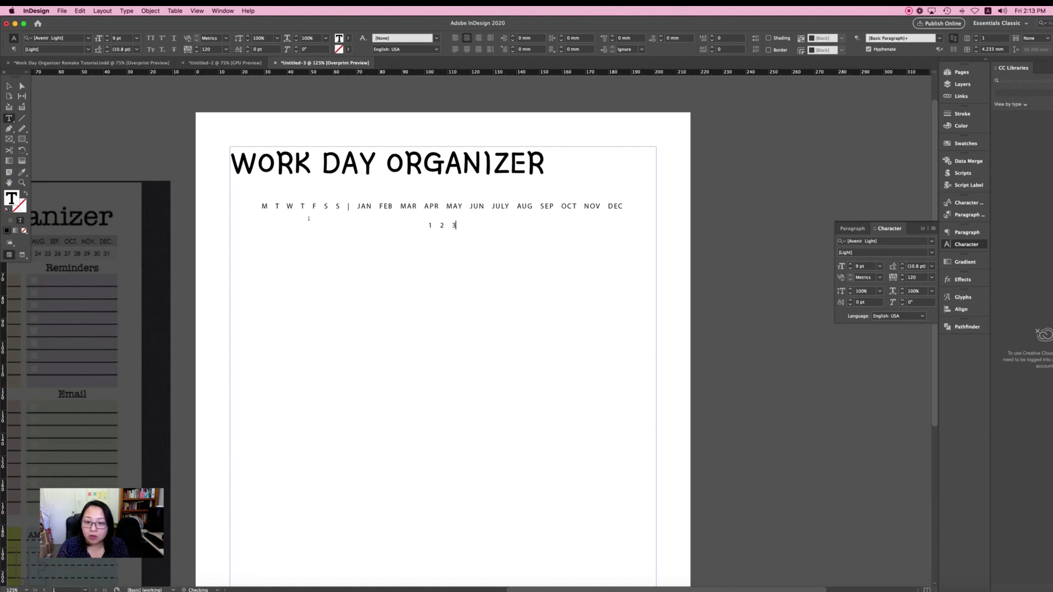
text( 4 5 6 7 8 9 10 1)
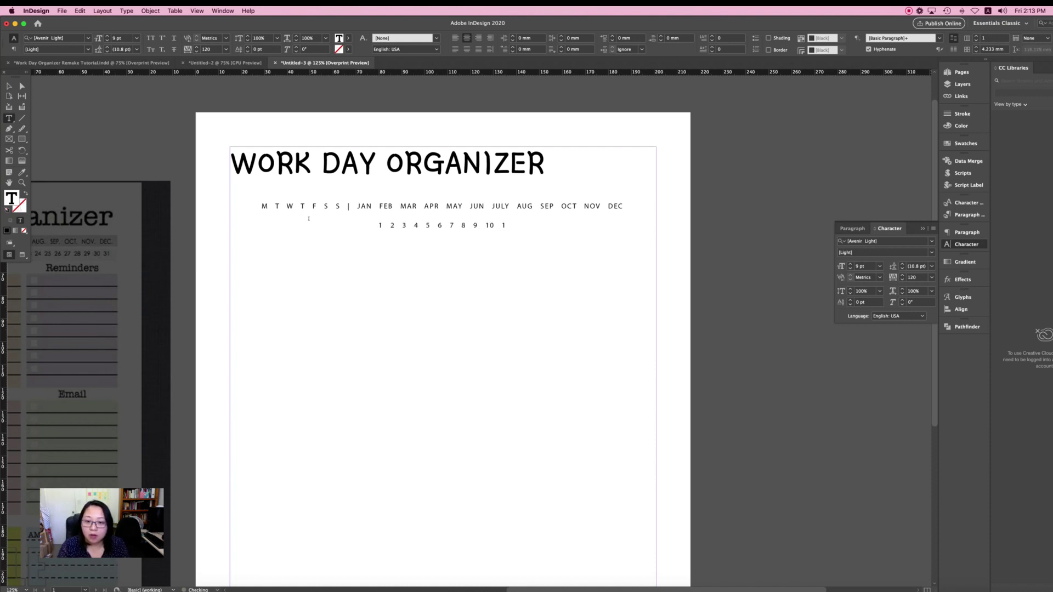
text(1 12 13 14 )
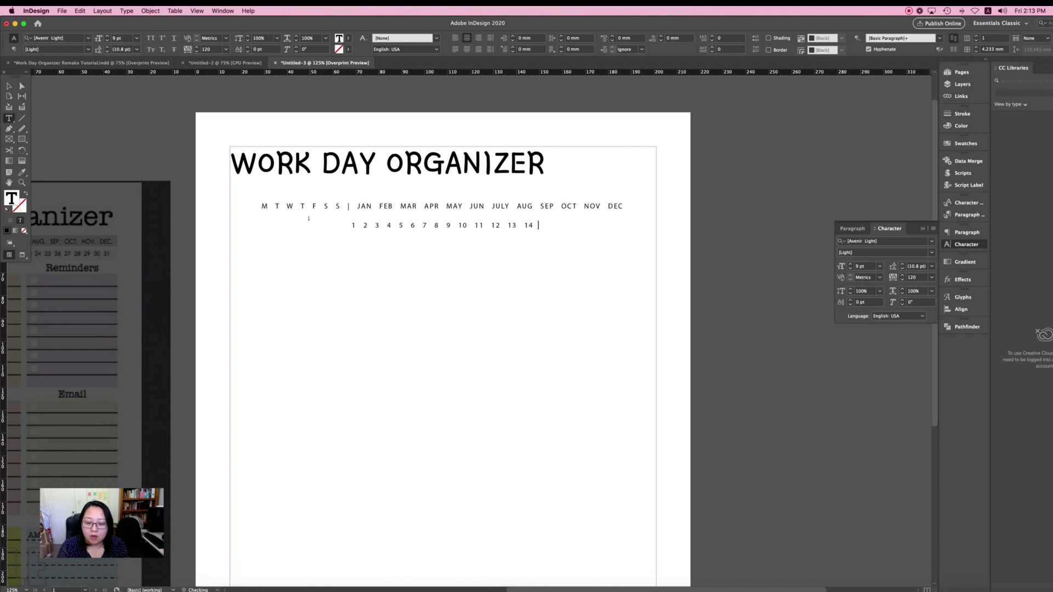
text(15 16 17 18 19 )
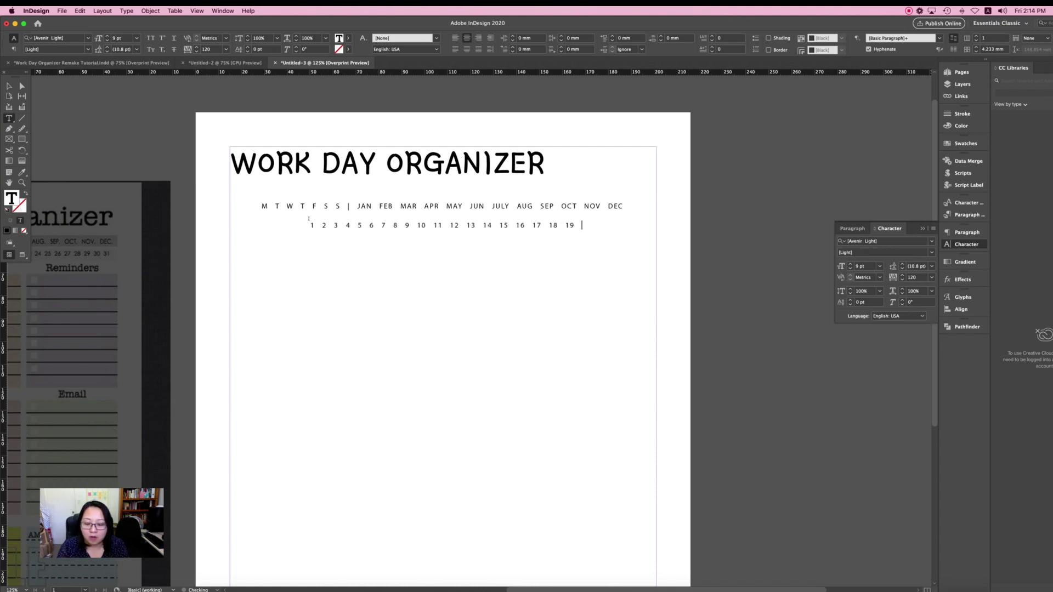
text(20 21 22 23 24 25 2)
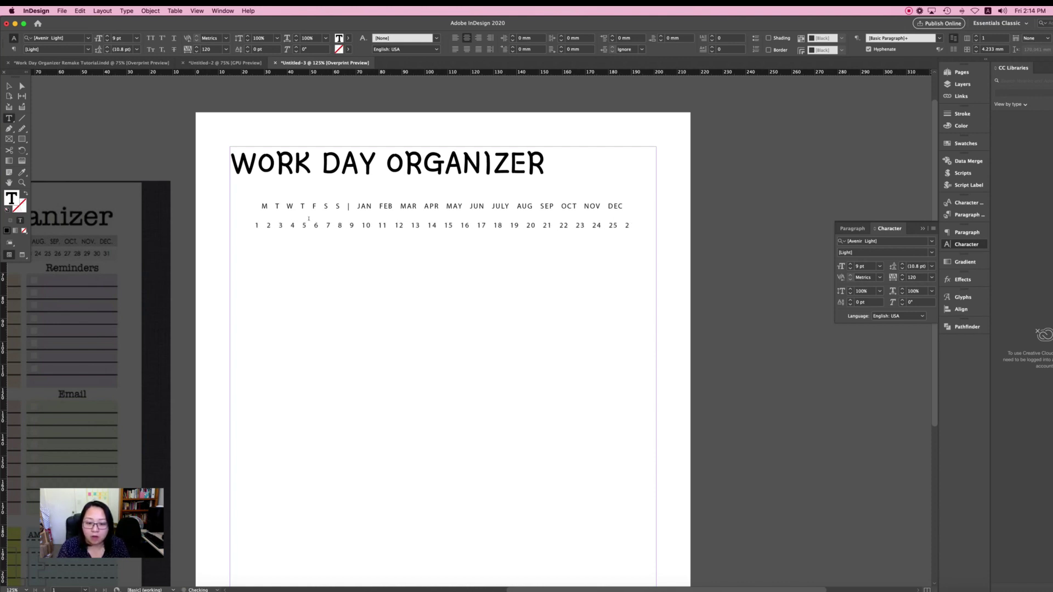
text(6 27 28 29 30 31)
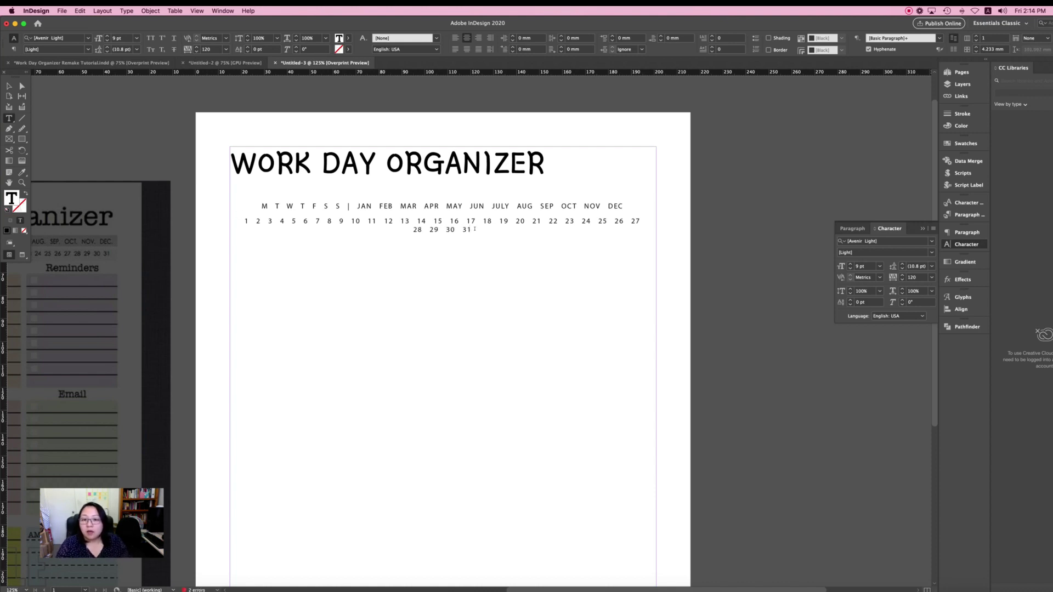
drag(484, 246, 225, 224)
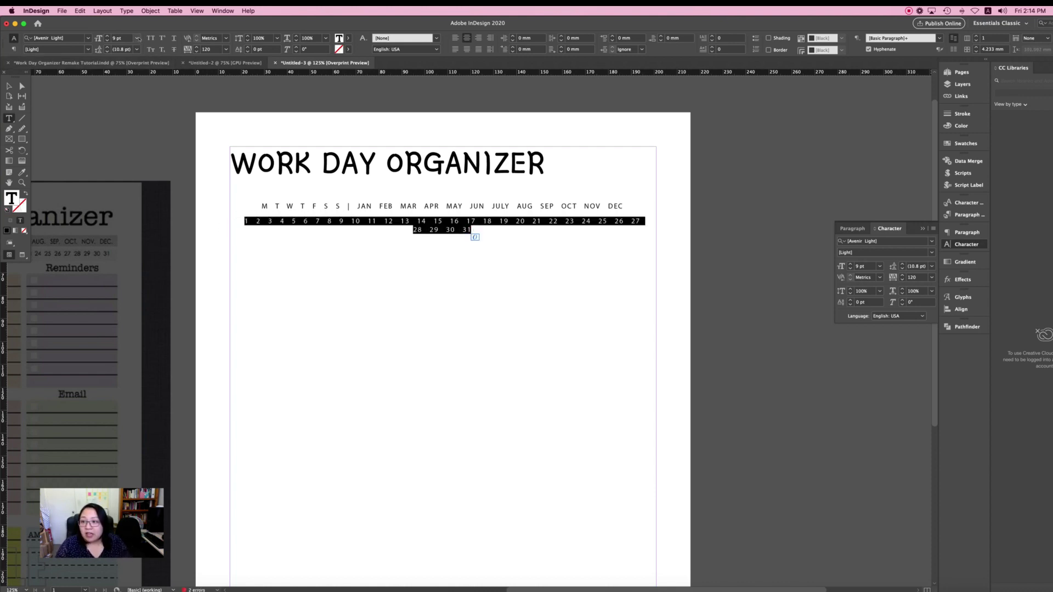
Set the date-number line to 8 pt type with 80 tracking so it fits on one line
click(136, 38)
click(126, 68)
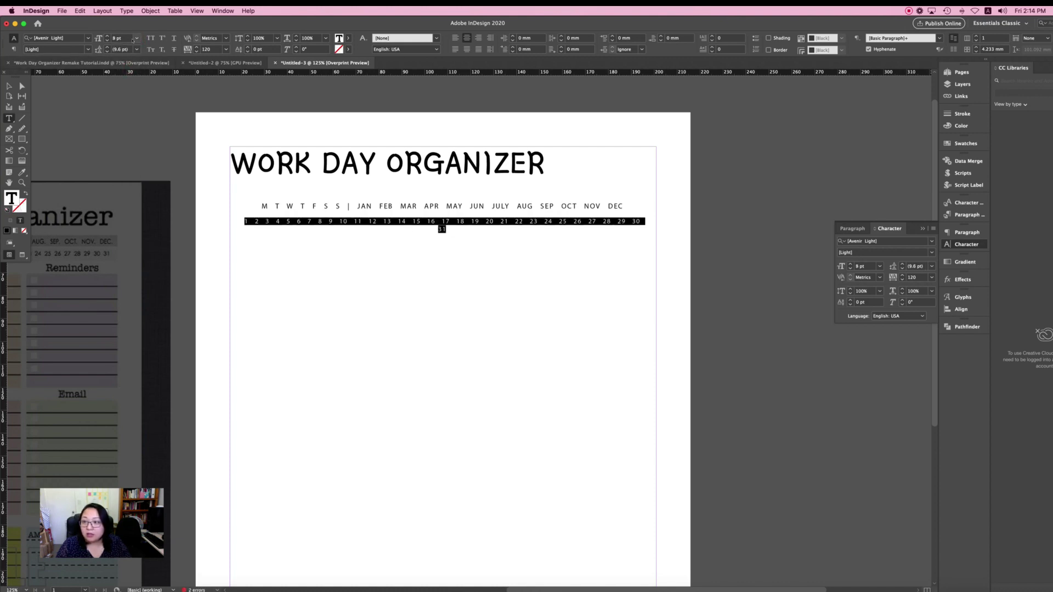
key(alt+Left)
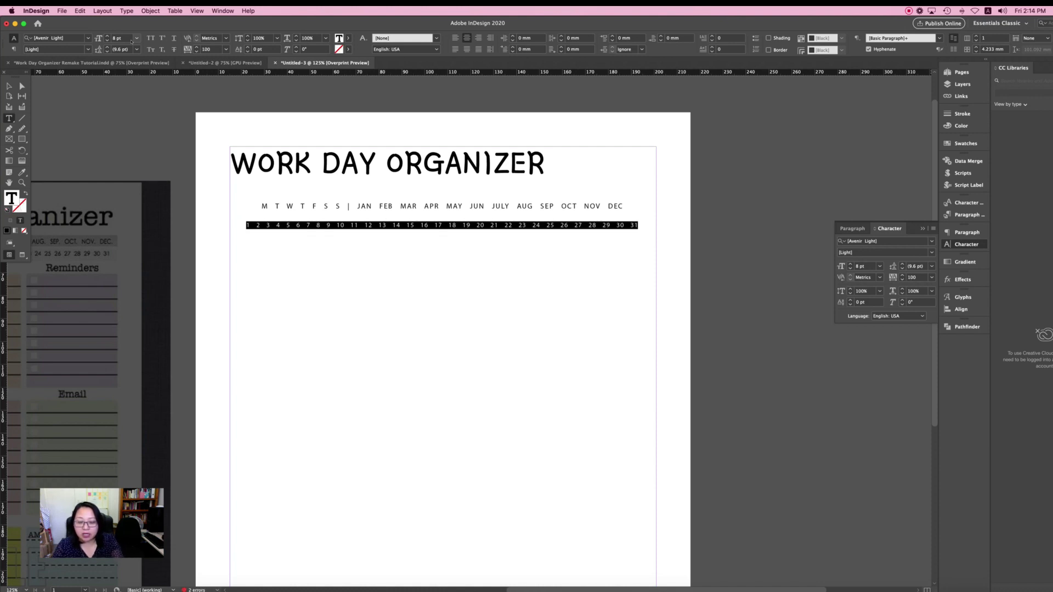
key(alt+Left)
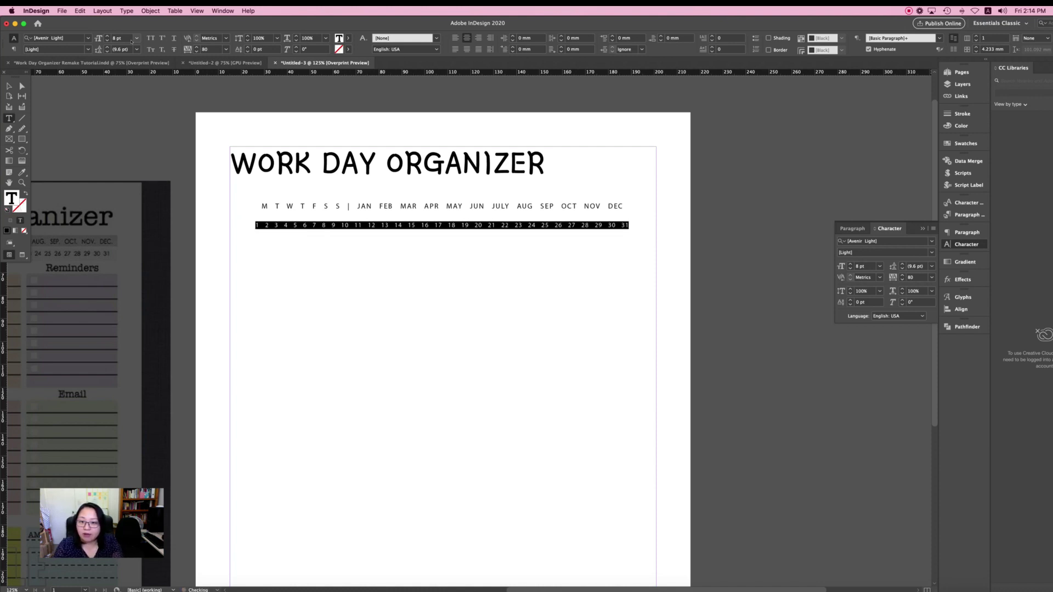
key(alt+Left)
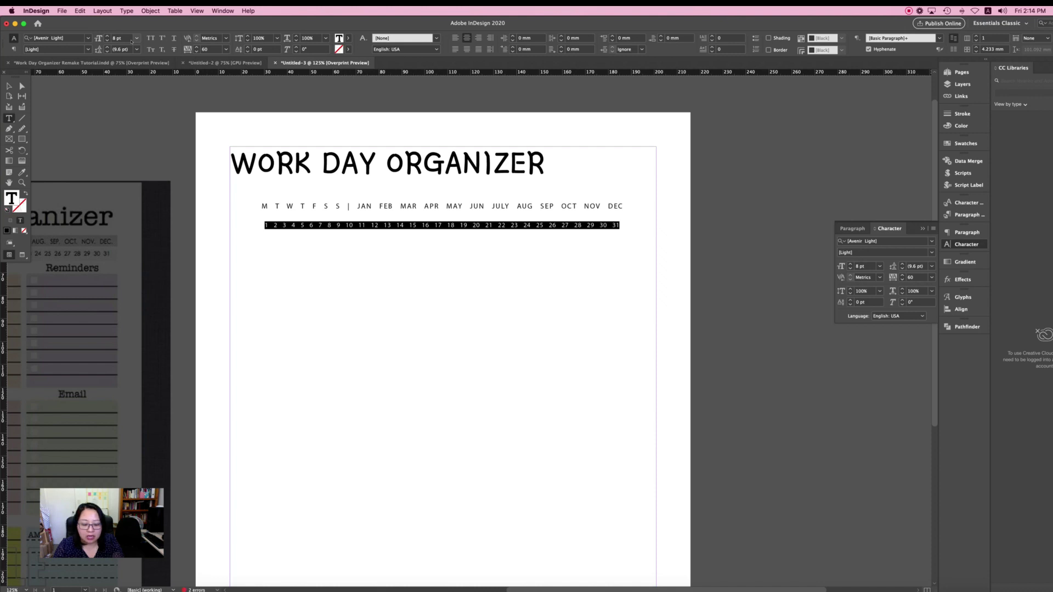
key(alt+Right)
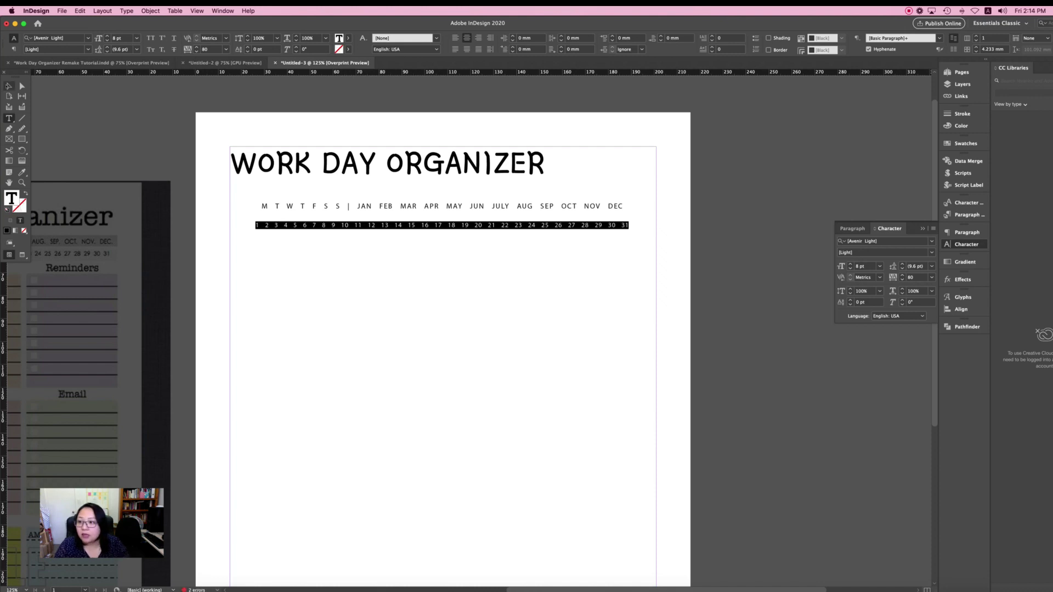
key(Escape)
click(454, 260)
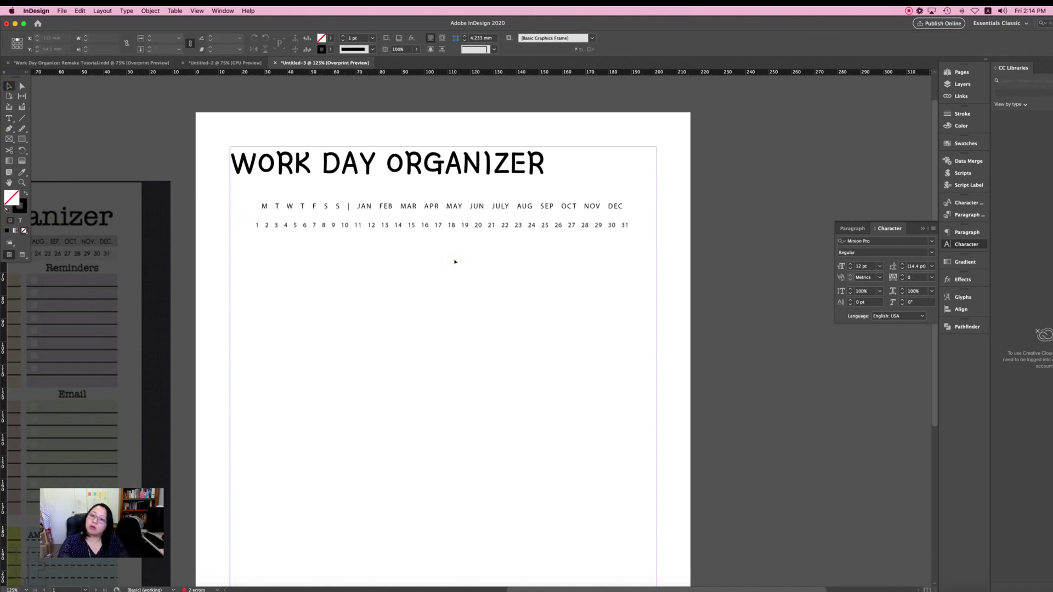
Move the weekday-and-month frame and the date-number frame up to sit just beneath the title
click(515, 226)
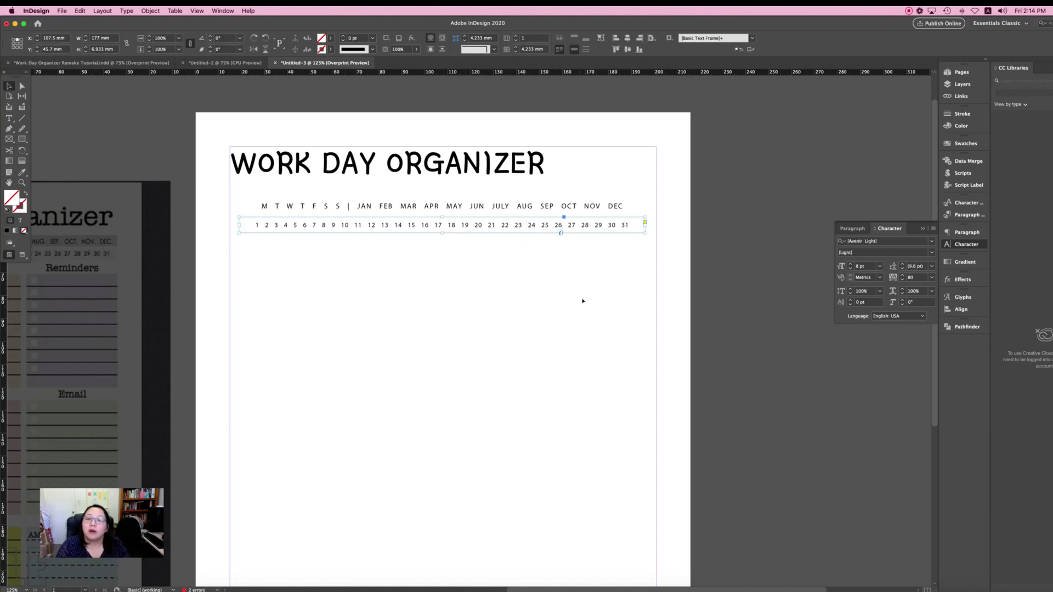
click(499, 208)
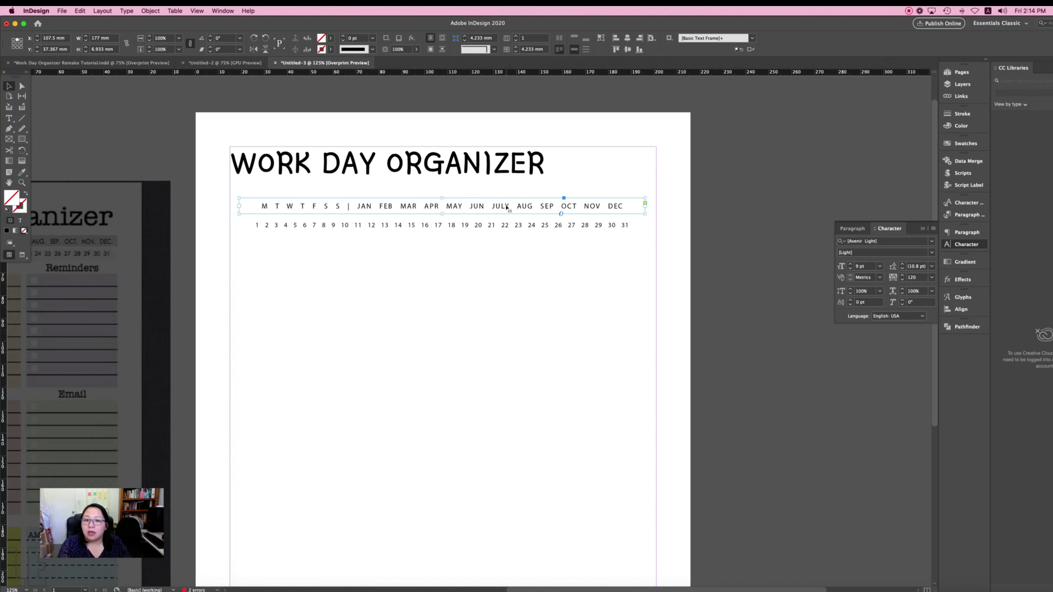
mouse_move(503, 206)
mouse_down()
mouse_move(507, 198)
mouse_move(506, 214)
mouse_up()
click(503, 225)
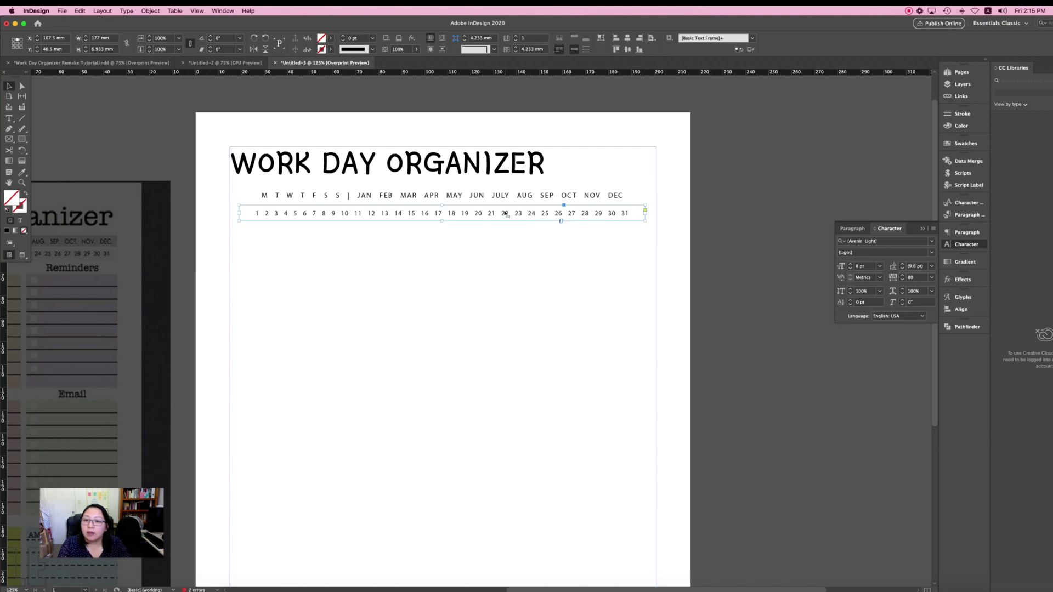
Outline both calendar line frames with a 0.25 pt black stroke and shift the date-number frame slightly down
shift+click(497, 193)
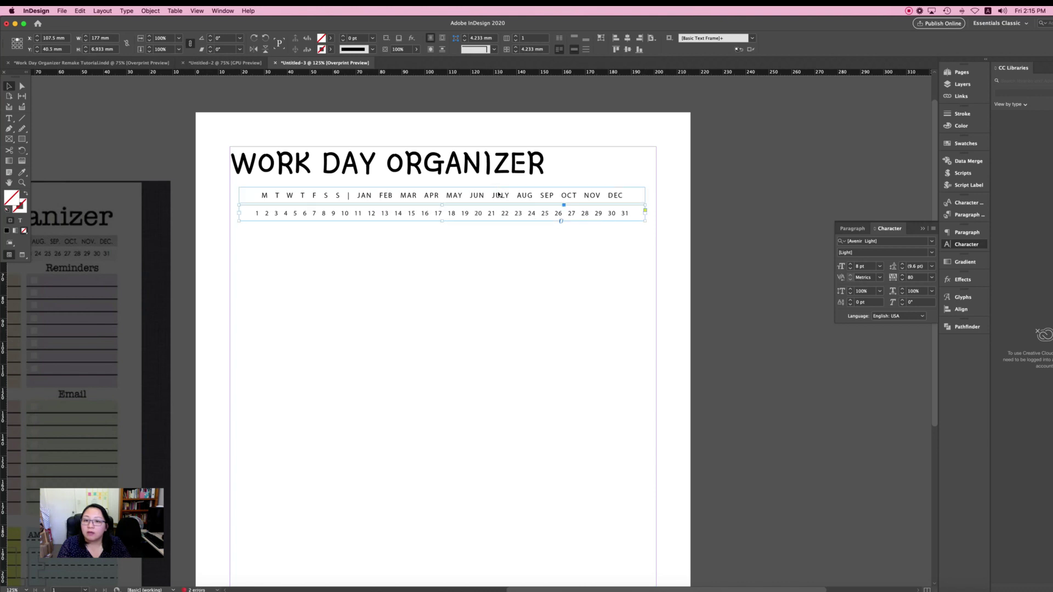
click(499, 230)
key(m)
drag(488, 232, 491, 193)
click(330, 49)
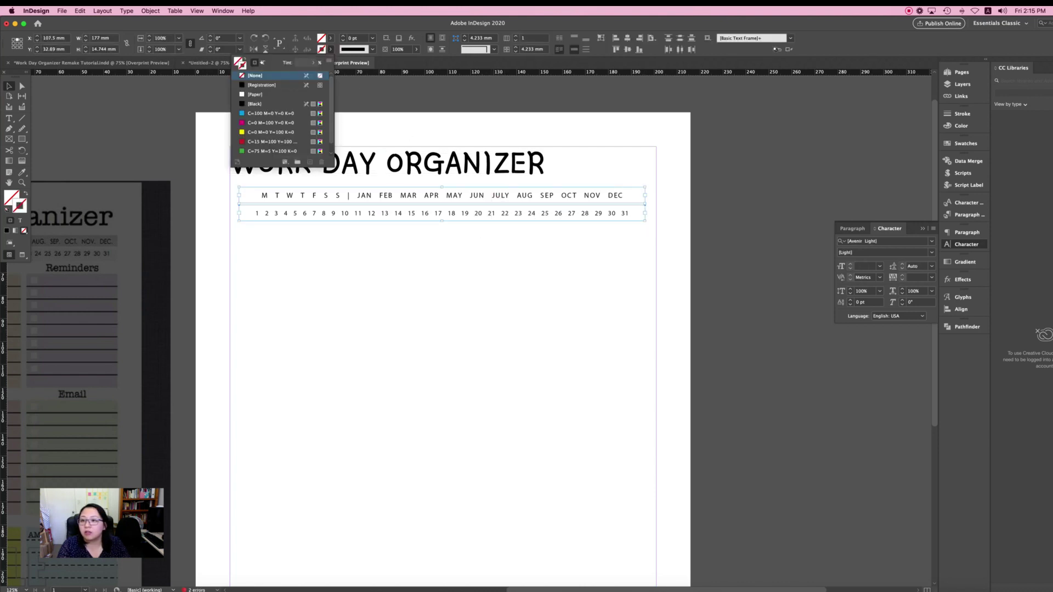
click(260, 104)
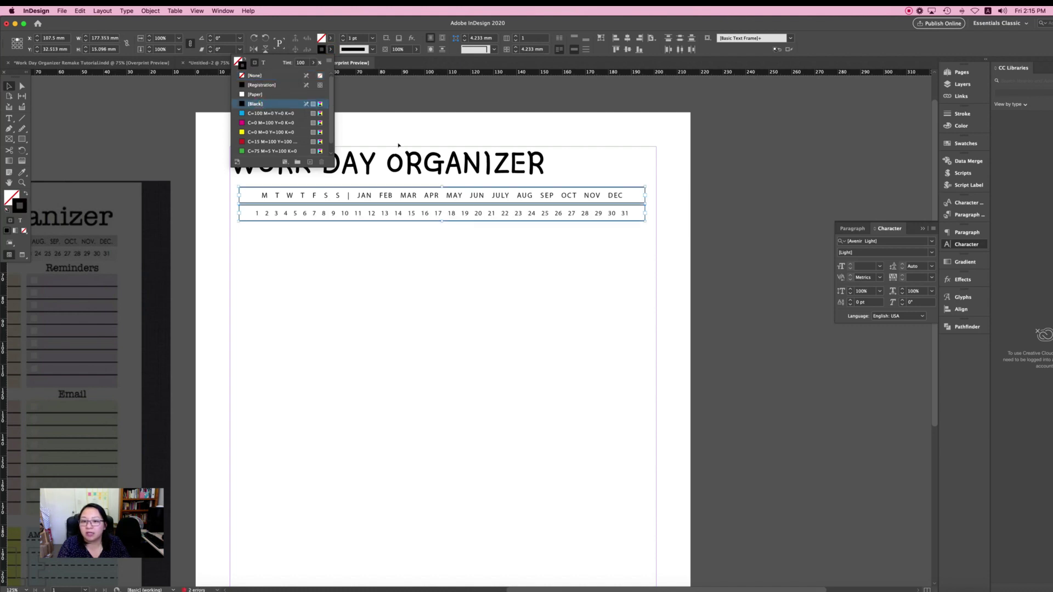
click(373, 38)
click(365, 56)
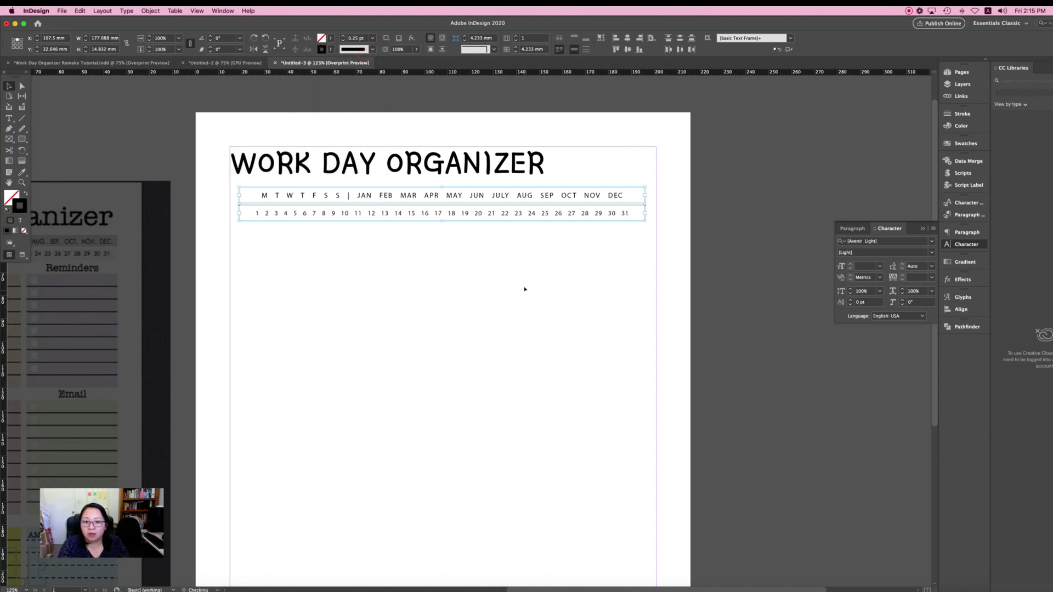
click(525, 289)
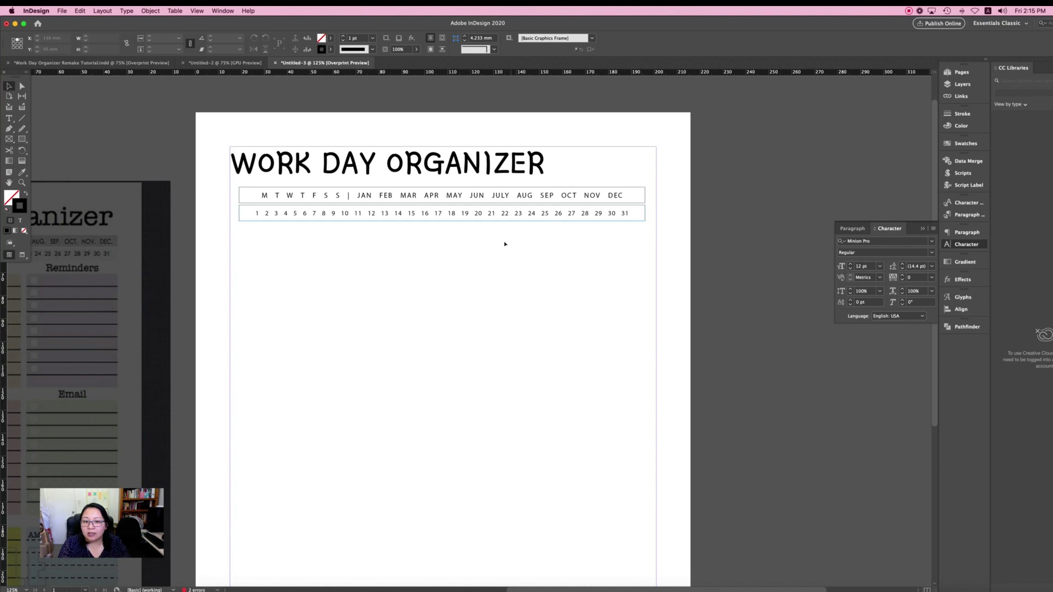
click(513, 218)
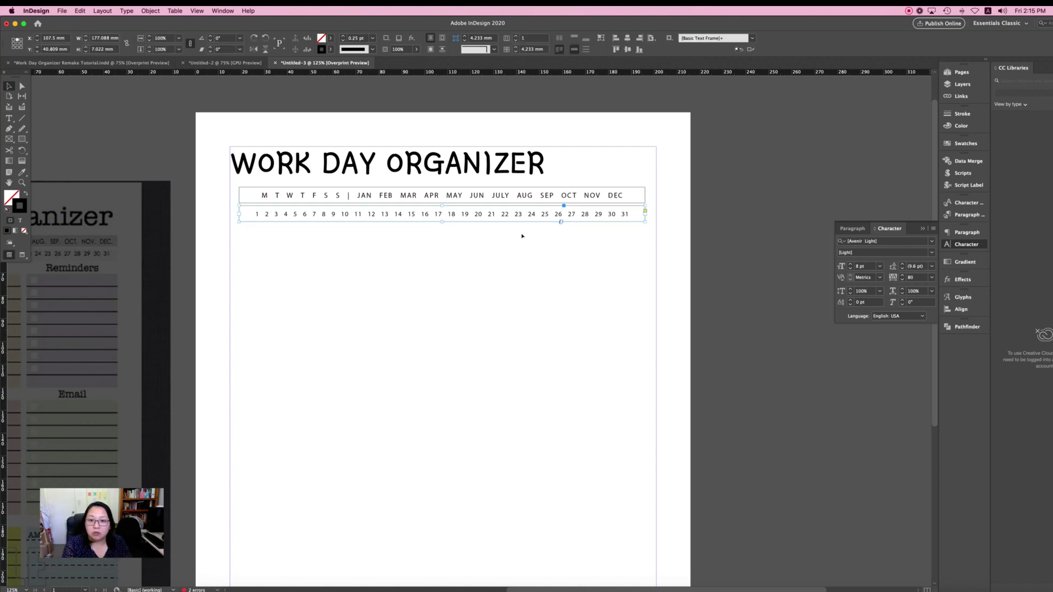
click(521, 235)
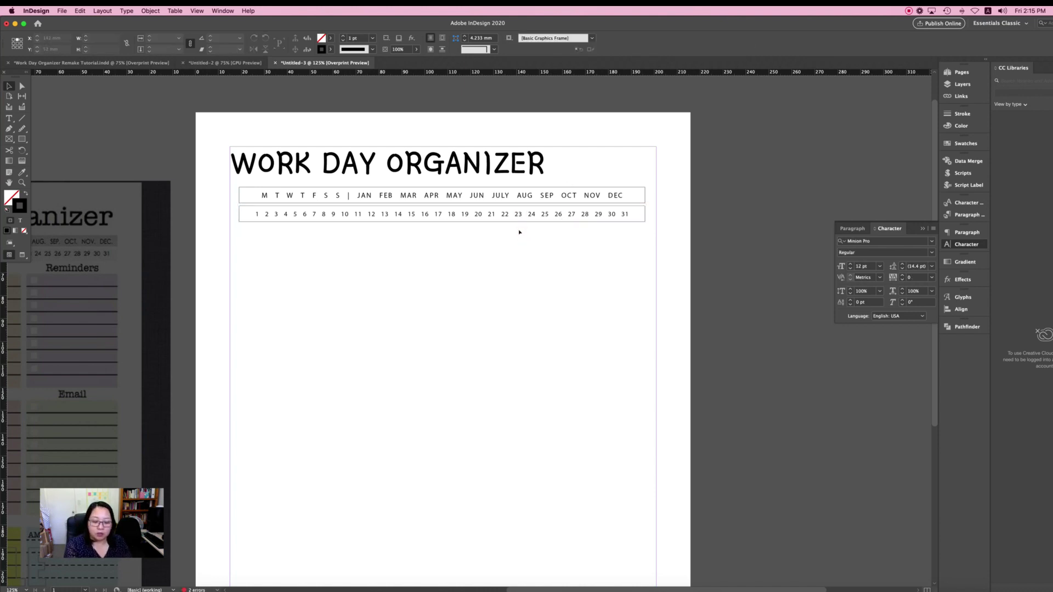
Create a text frame about 40.7 mm wide and 7.7 mm high below the start of the date line, reading "TO DO"
scroll(519, 232, down, 1)
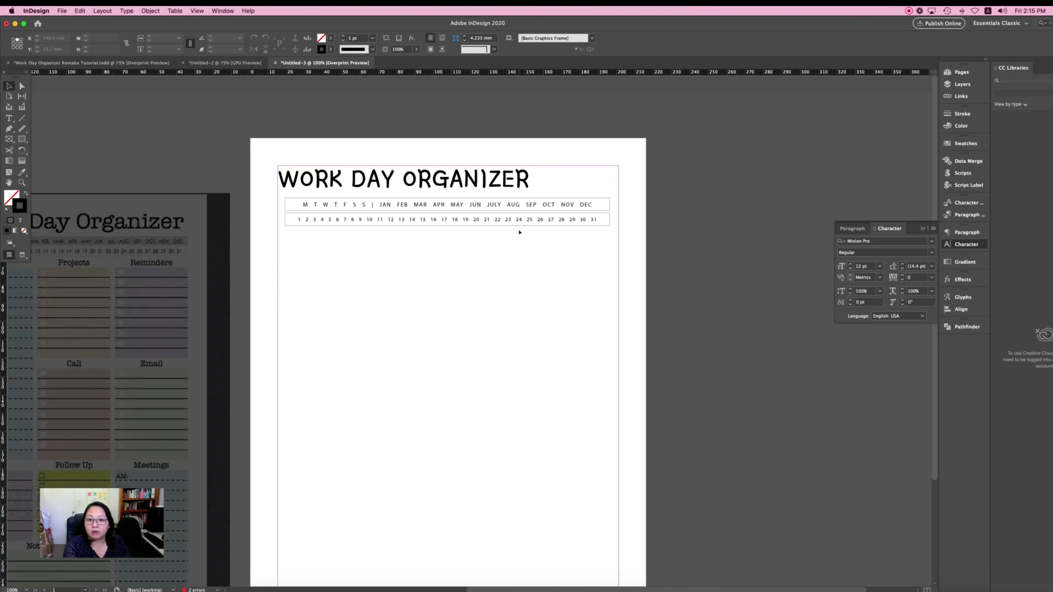
scroll(519, 232, down, 1)
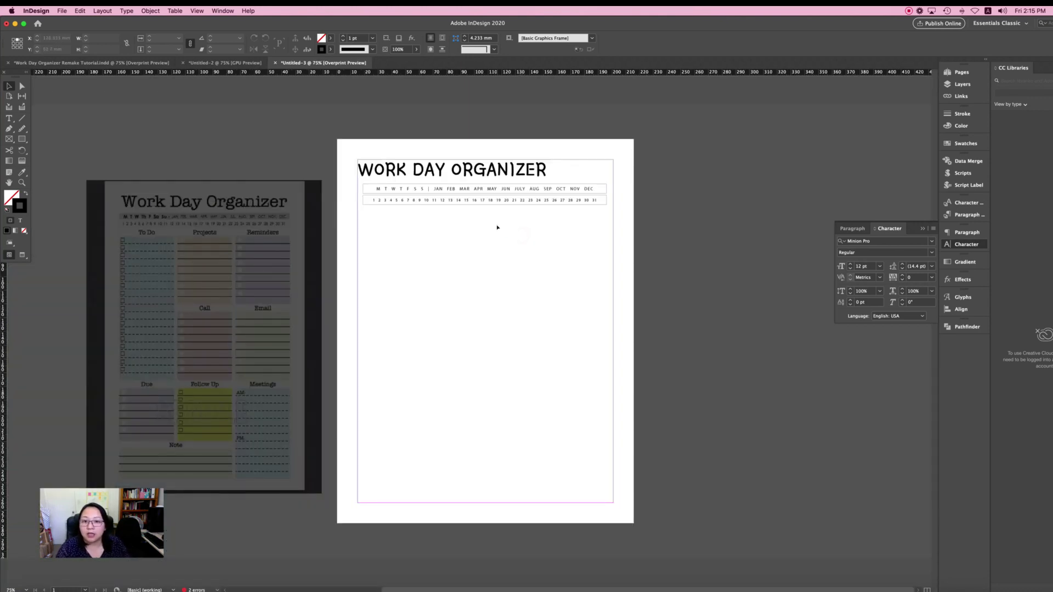
click(204, 336)
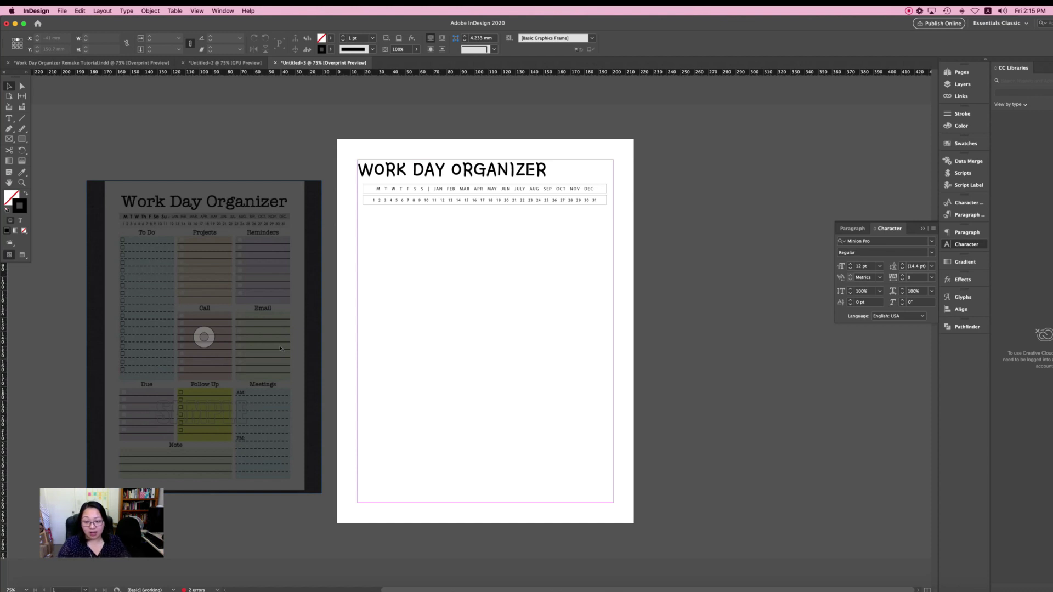
click(459, 262)
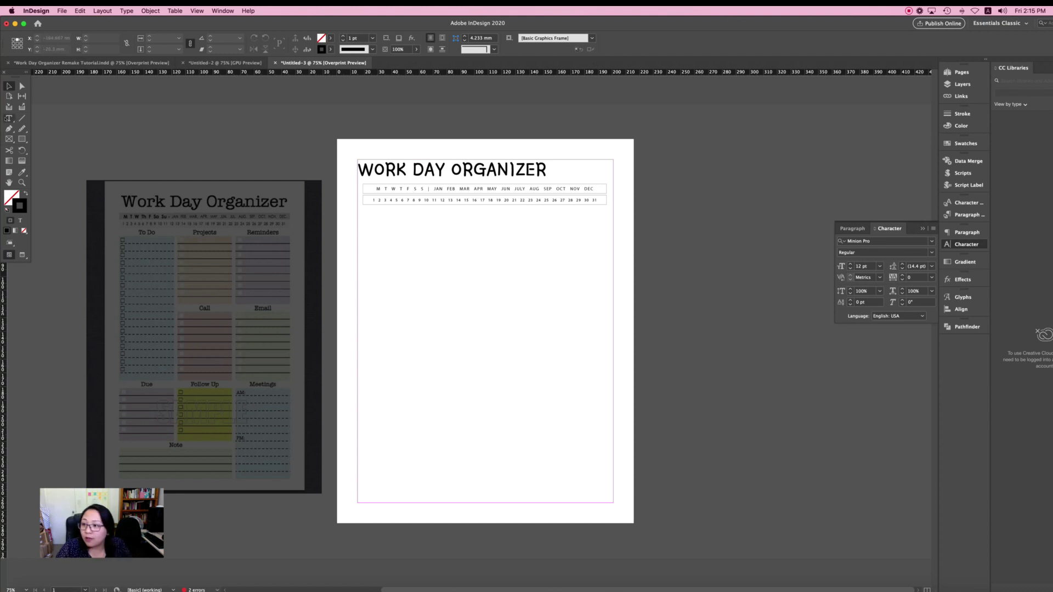
click(8, 118)
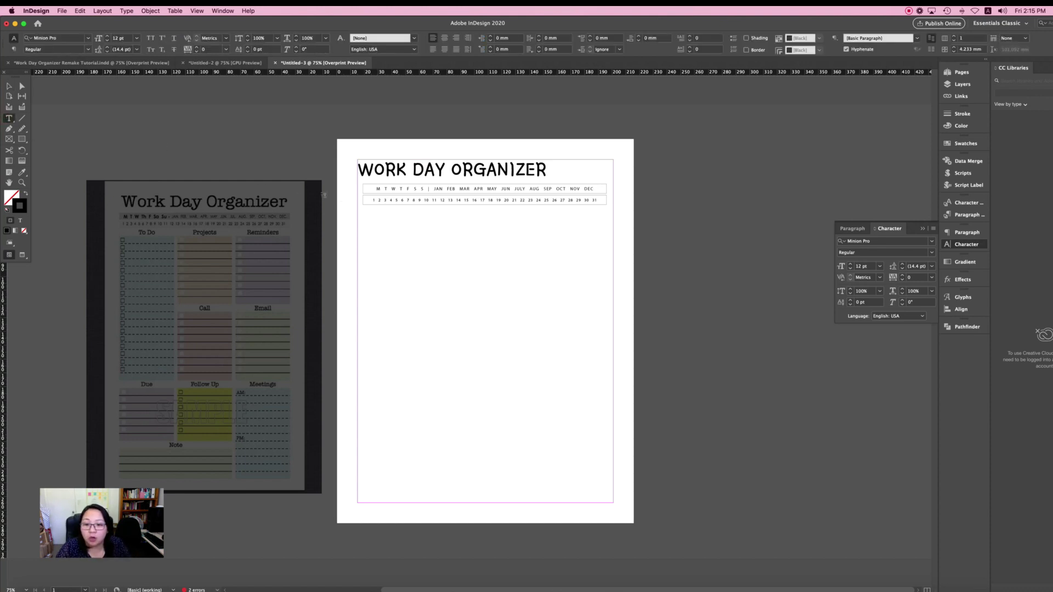
drag(370, 214, 425, 224)
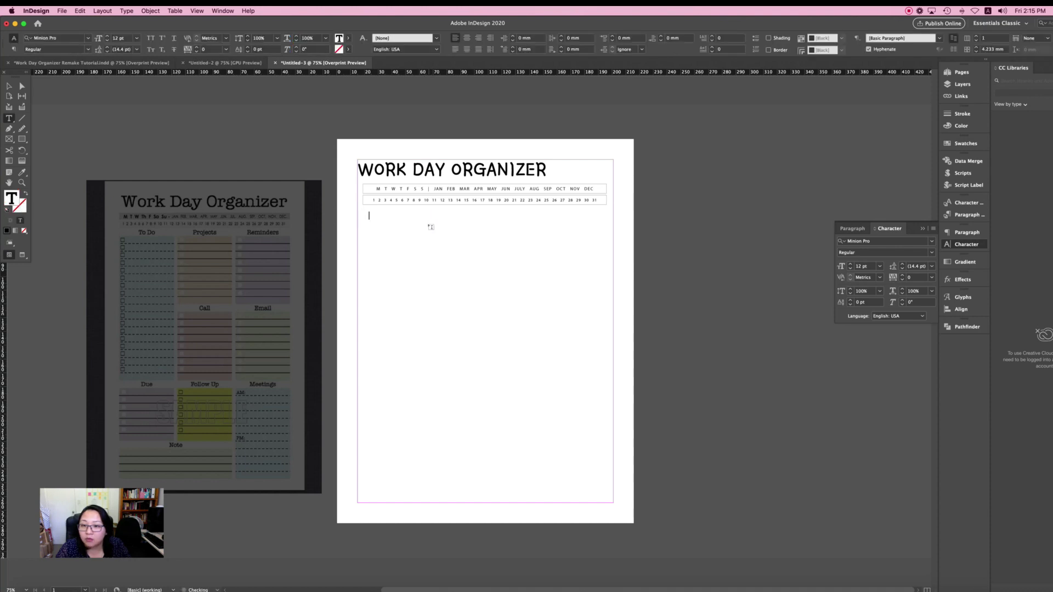
text(TO DO)
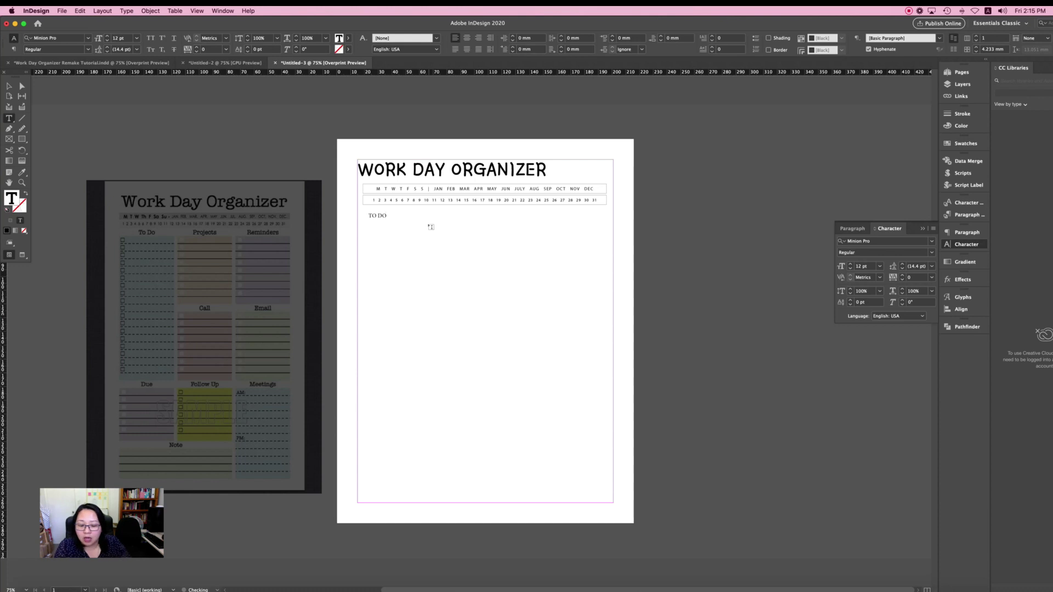
Format the TO DO heading in Gamja Flower at 15 pt, centred horizontally and vertically in its frame
drag(427, 219, 387, 220)
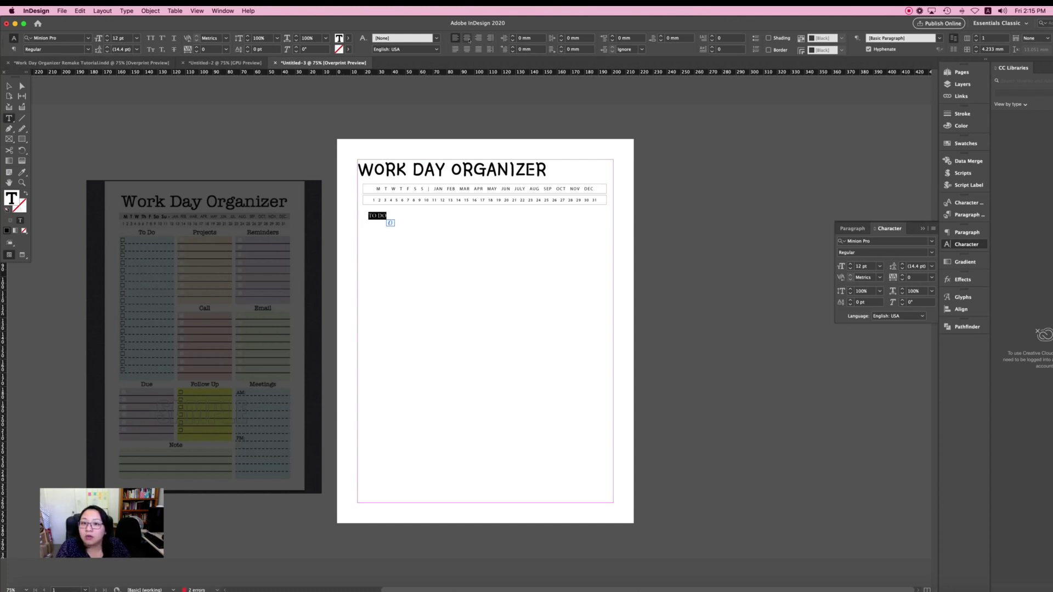
click(466, 38)
click(88, 38)
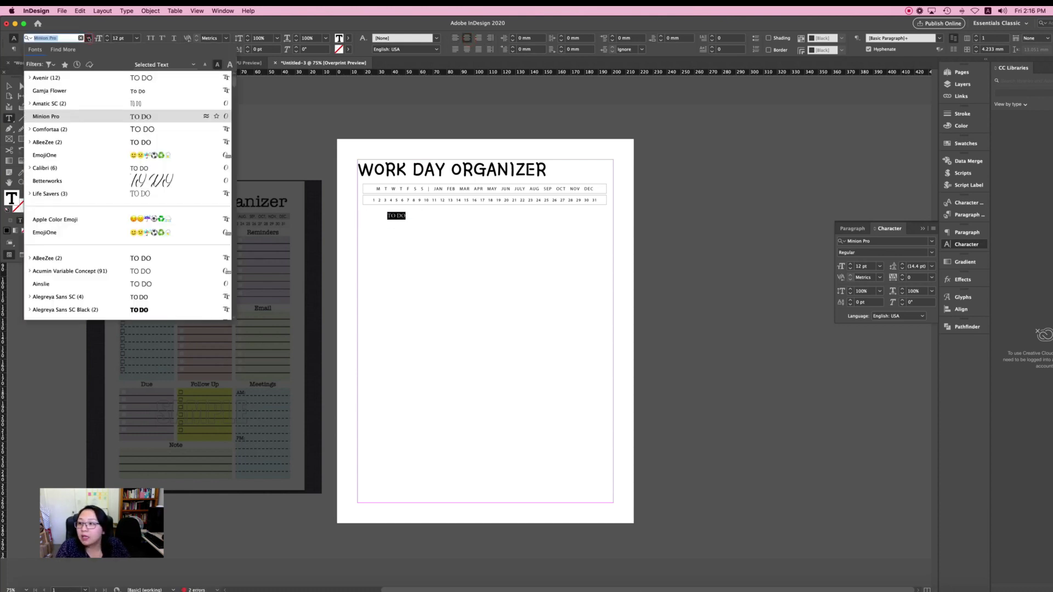
click(58, 92)
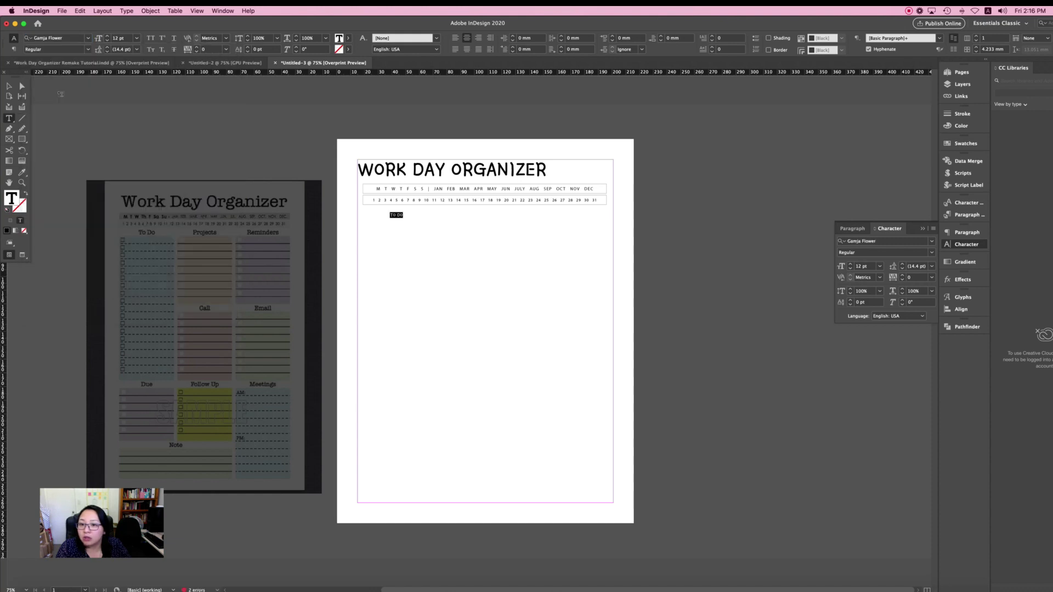
click(116, 38)
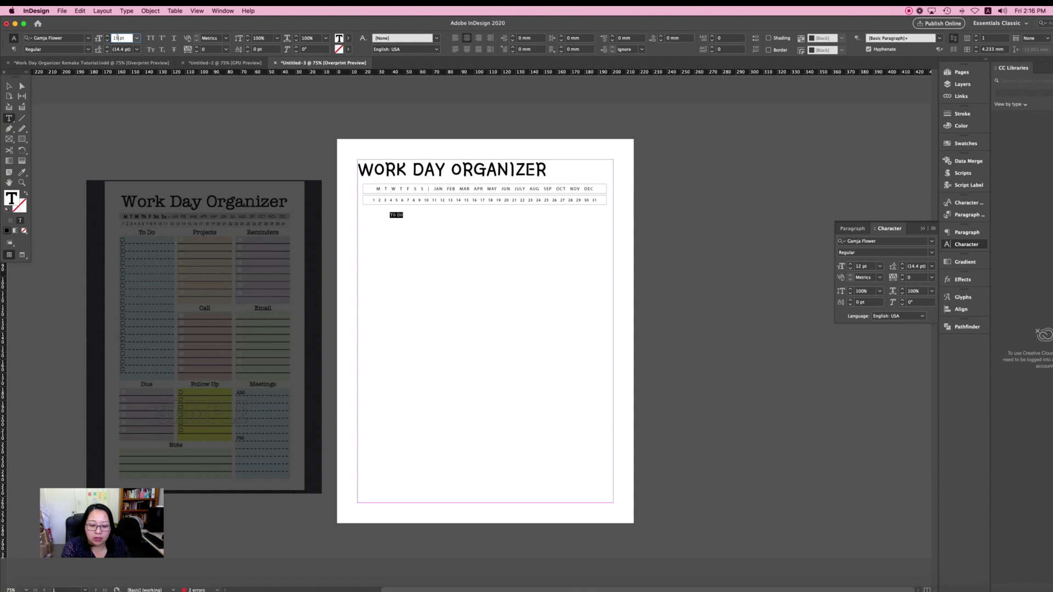
text(15)
key(Return)
click(9, 86)
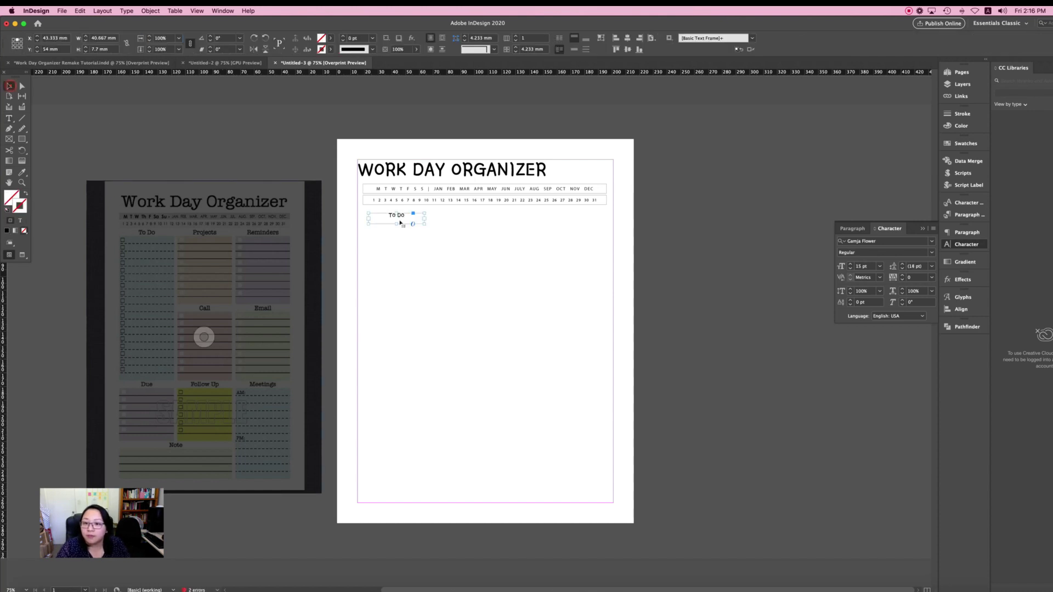
click(575, 50)
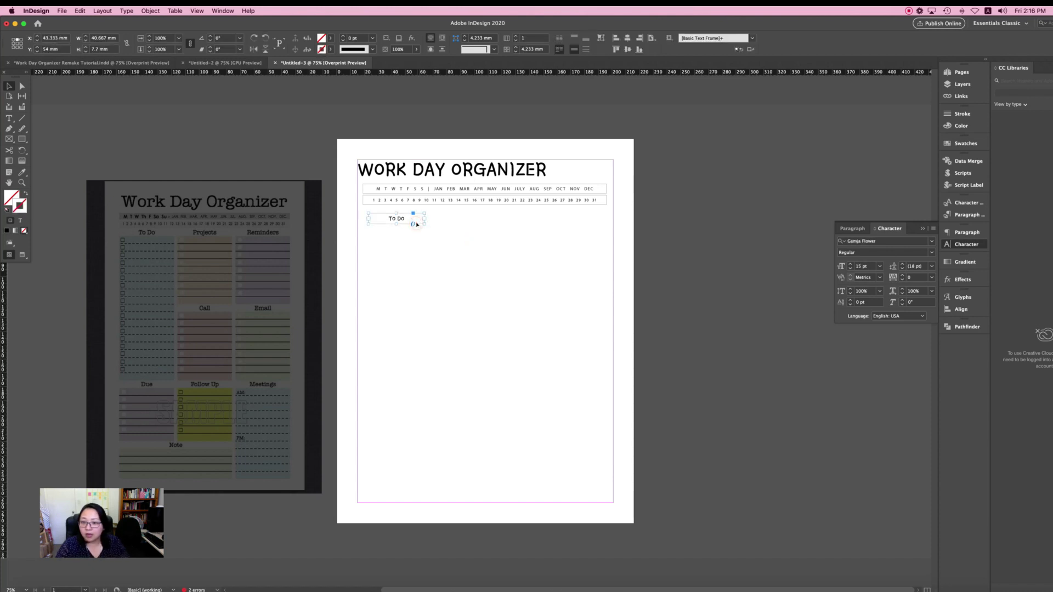
Draw a checkbox square about 5.3 mm wide at the left margin below the TO DO heading, with a 0.25 pt stroke
click(418, 240)
key(m)
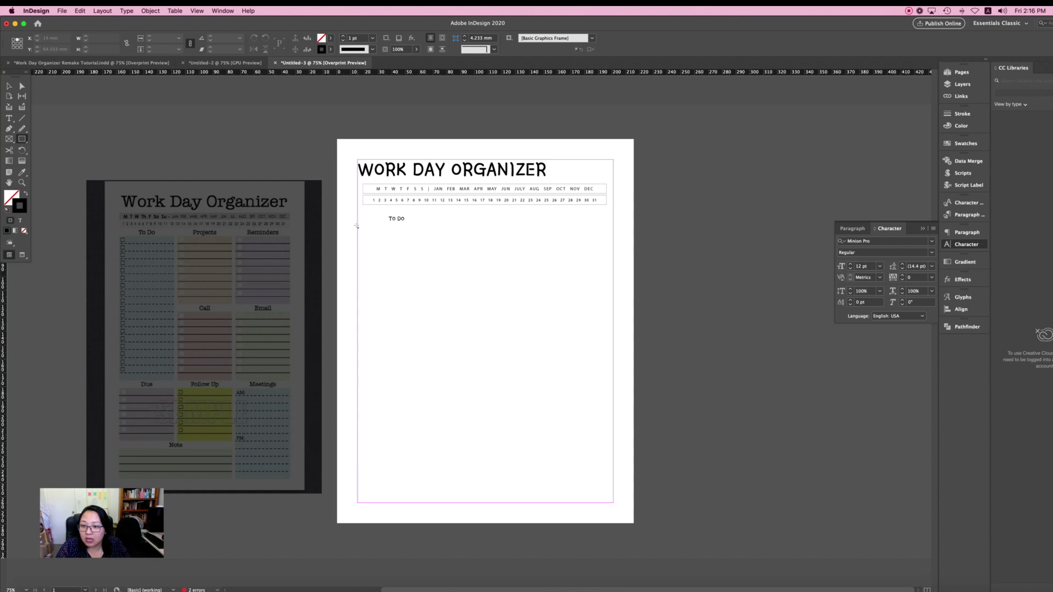
drag(357, 227, 364, 237)
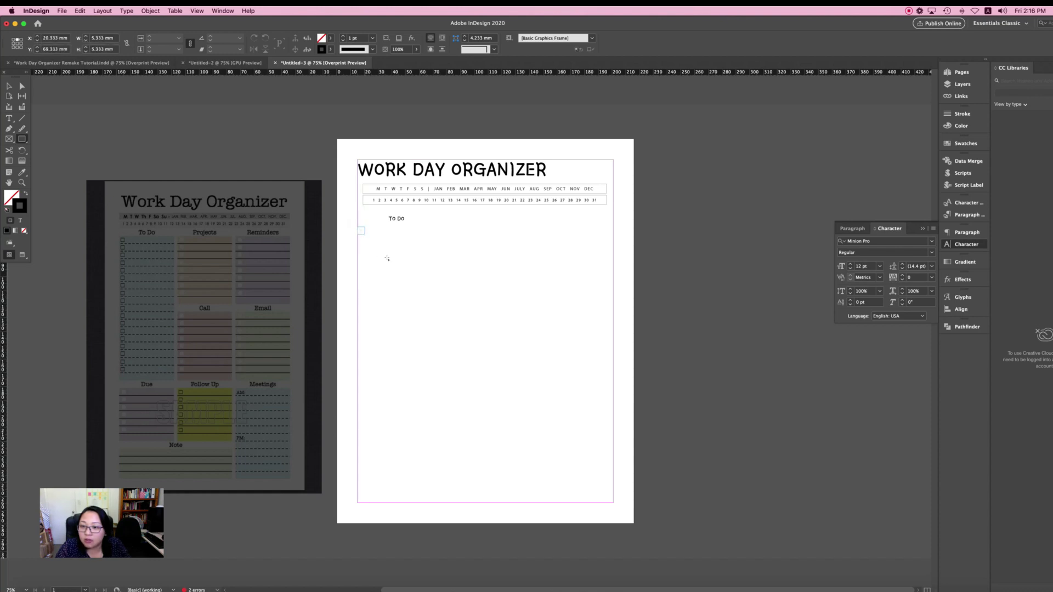
key(v)
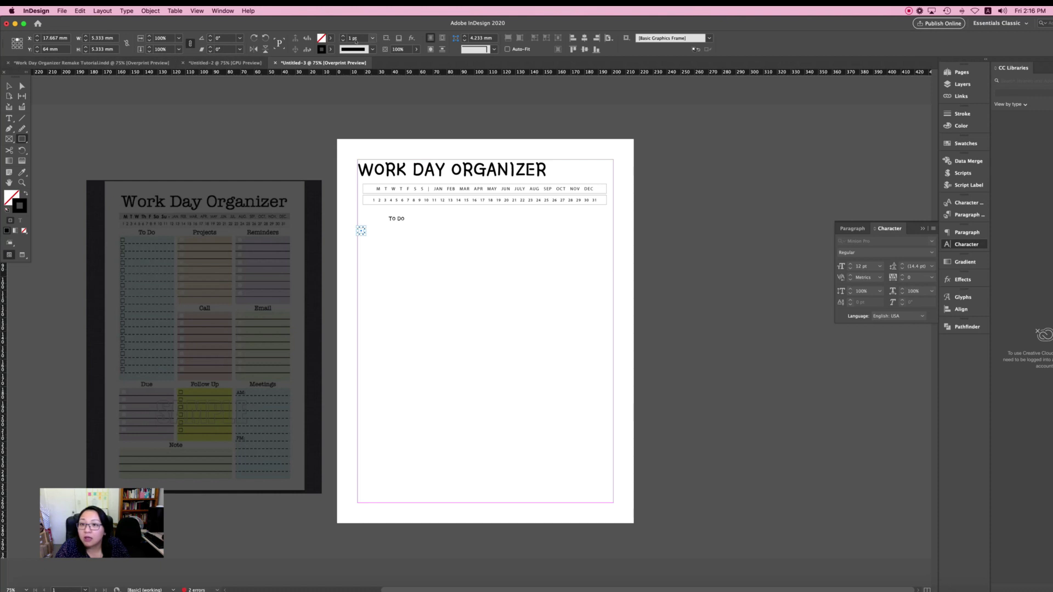
click(372, 37)
click(365, 56)
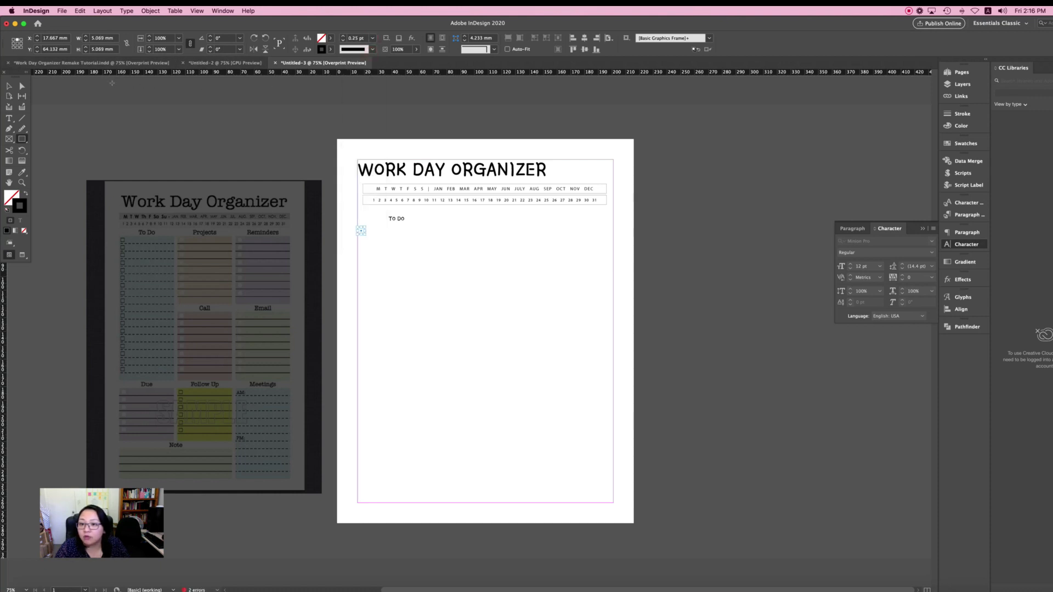
click(430, 259)
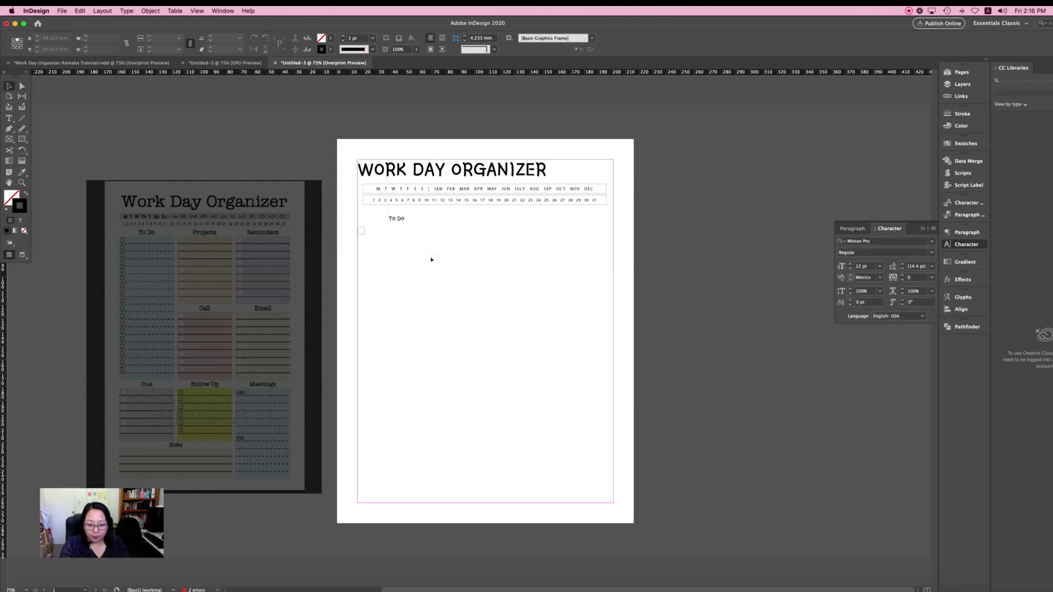
key(super+equal)
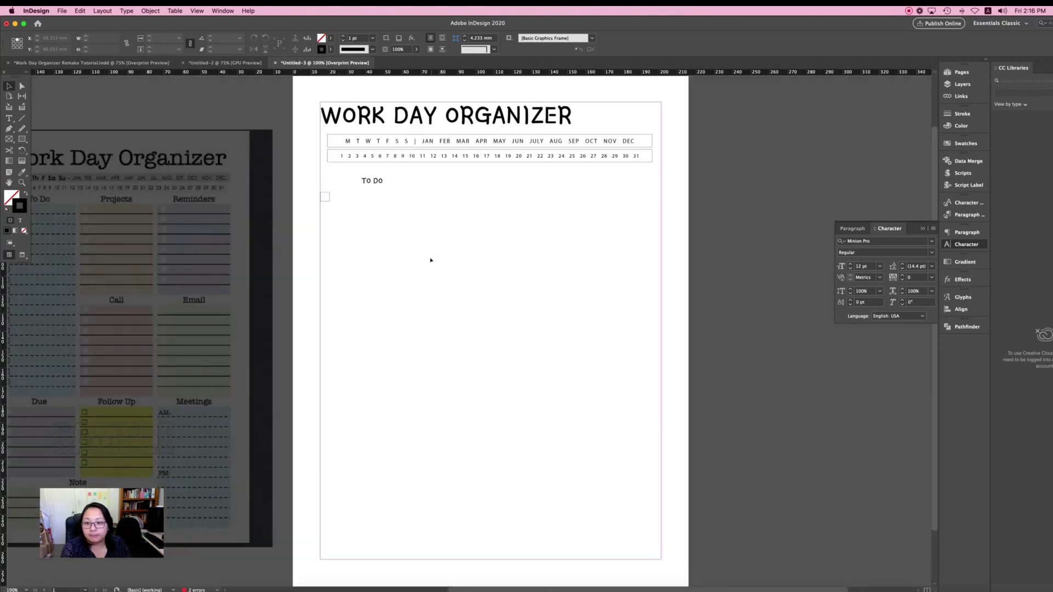
Draw a horizontal line about 49 mm long beside the checkbox, level with its base, with a 0.25 pt stroke
key(super+equal)
drag(446, 237, 436, 332)
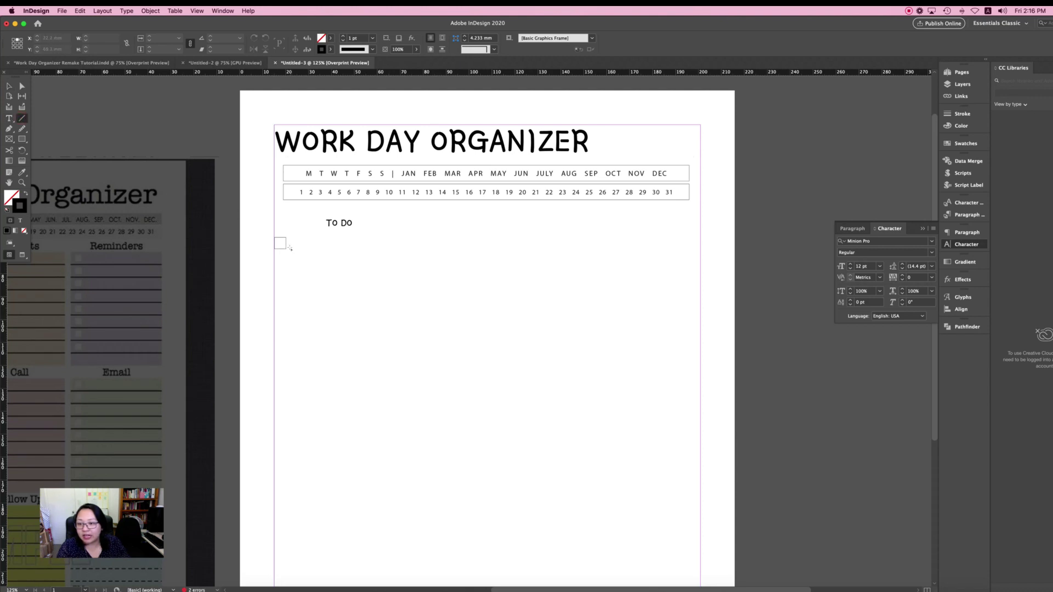
drag(291, 247, 405, 254)
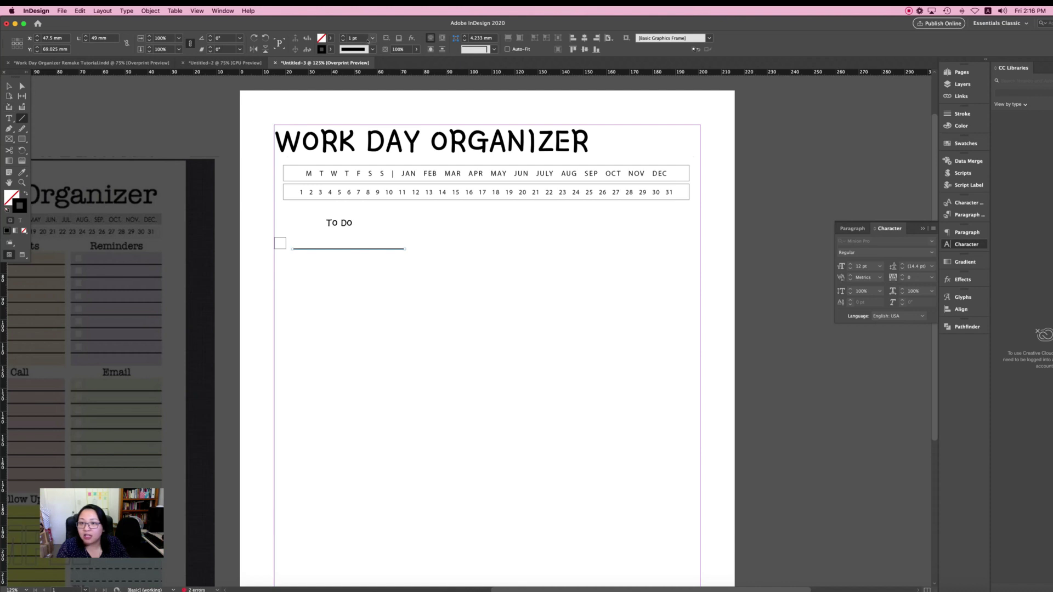
click(373, 38)
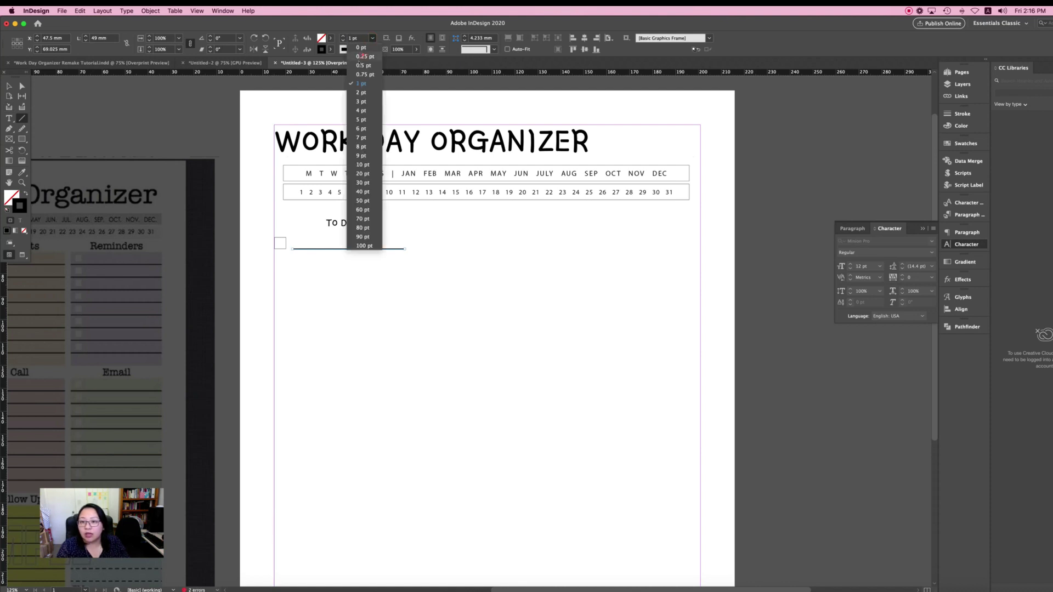
click(362, 56)
Widen the TO DO heading frame to about 49 mm to match the line and reduce its height to about 7 mm
key(v)
click(356, 226)
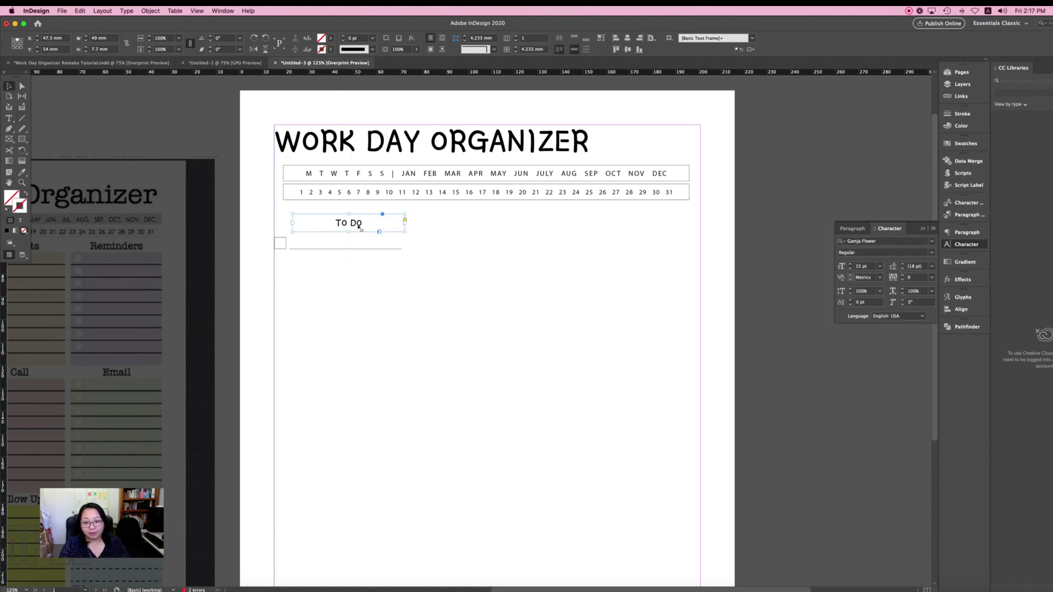
drag(348, 214, 348, 216)
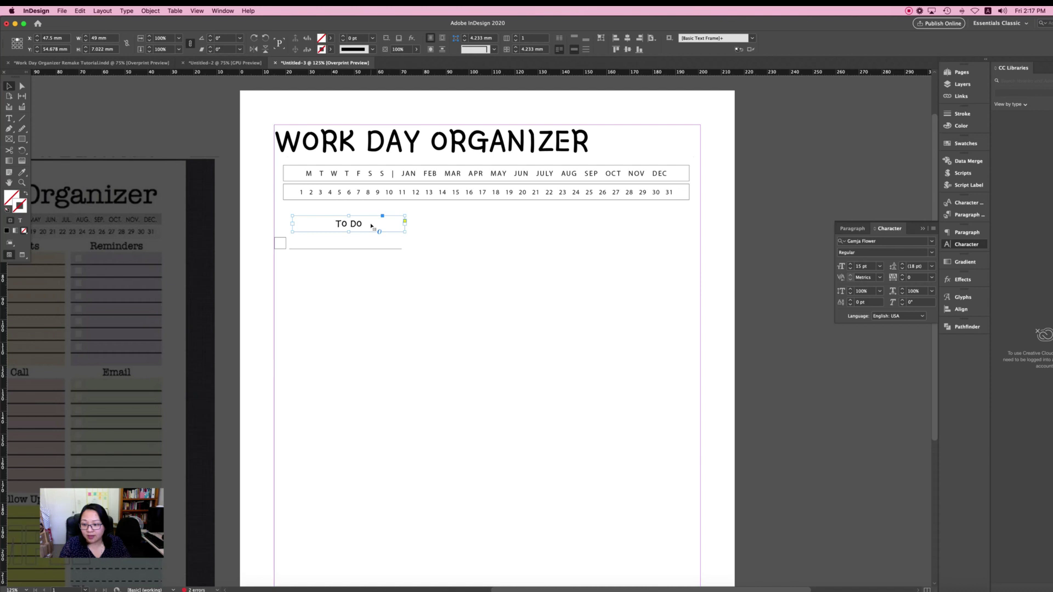
click(527, 266)
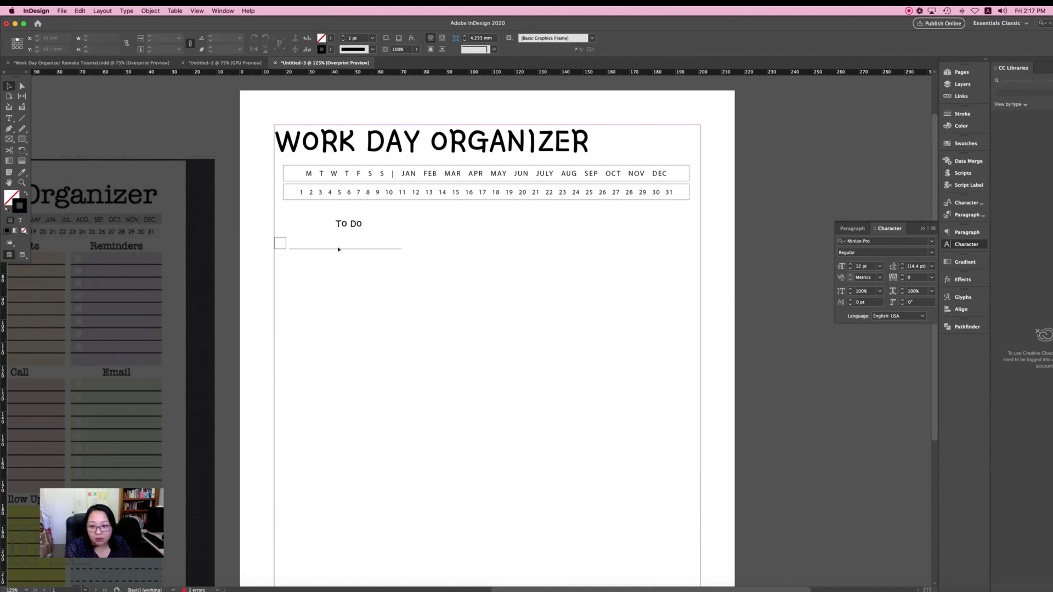
key(super+minus)
key(super+minus)
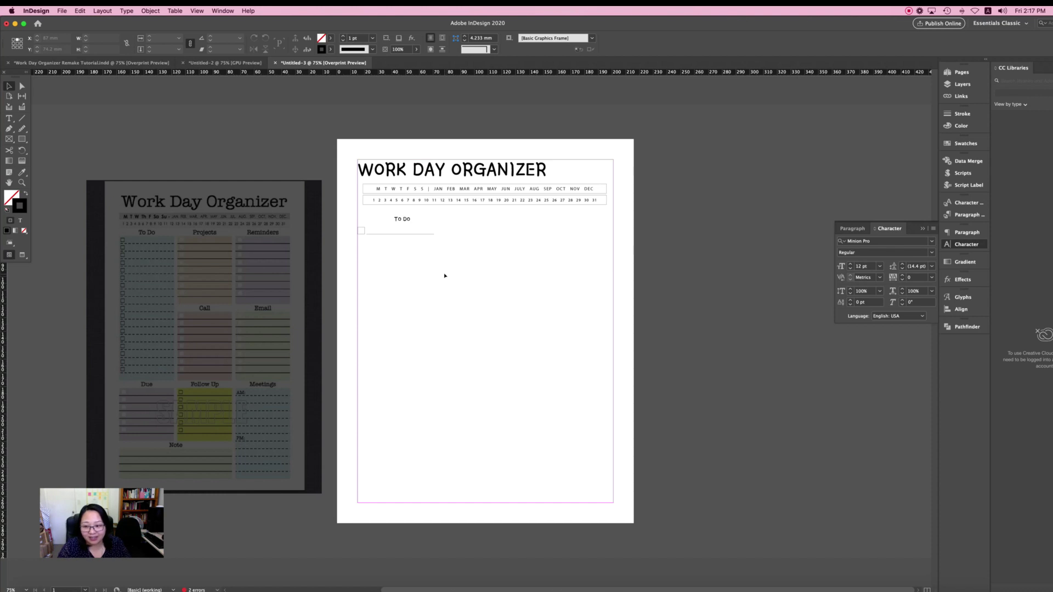
click(434, 270)
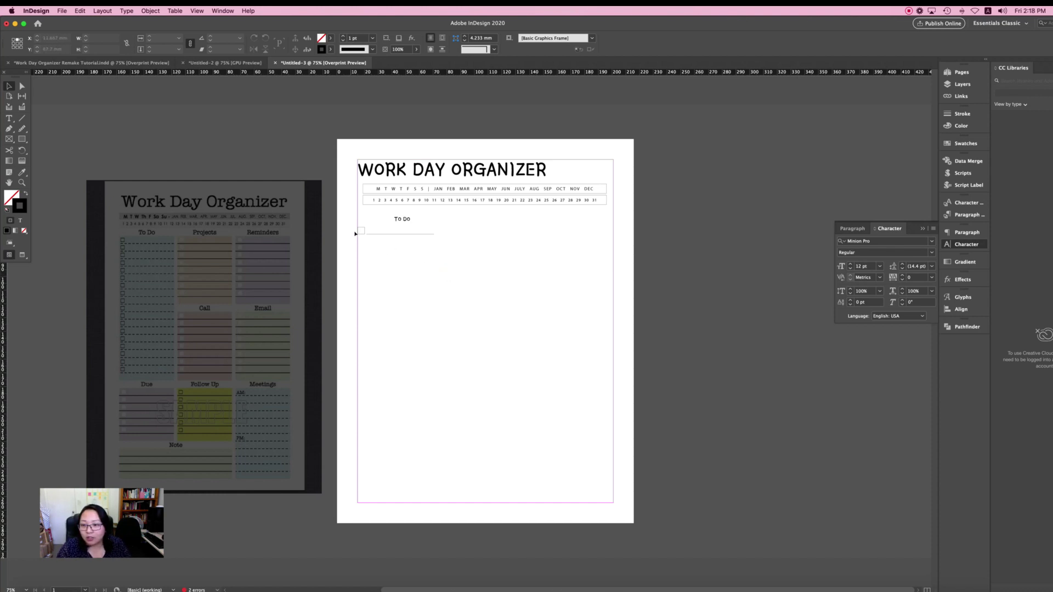
click(203, 337)
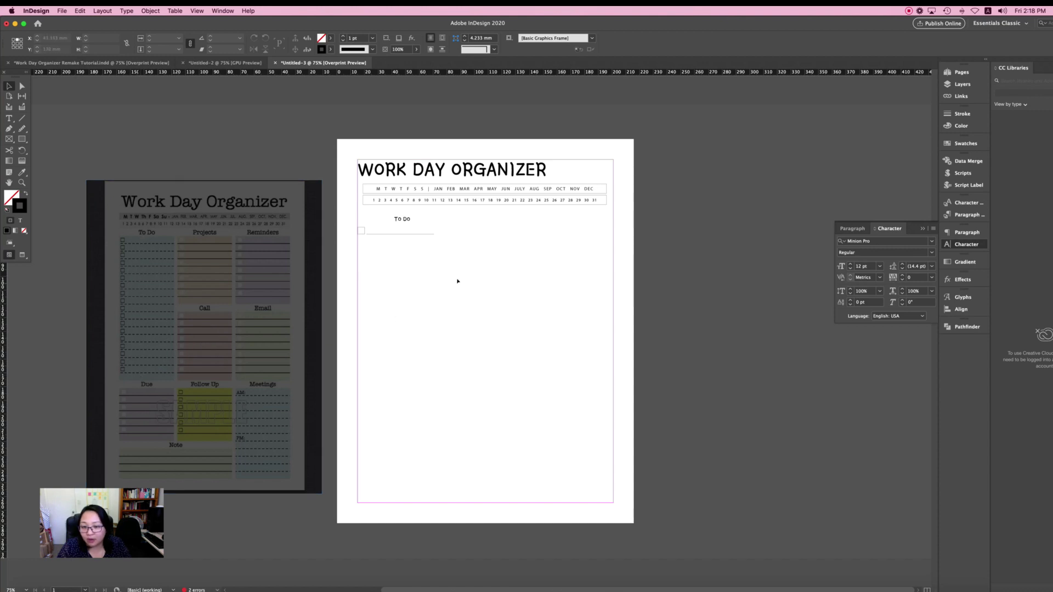
Nudge the line slightly to the right, away from the checkbox
click(360, 231)
shift+click(376, 235)
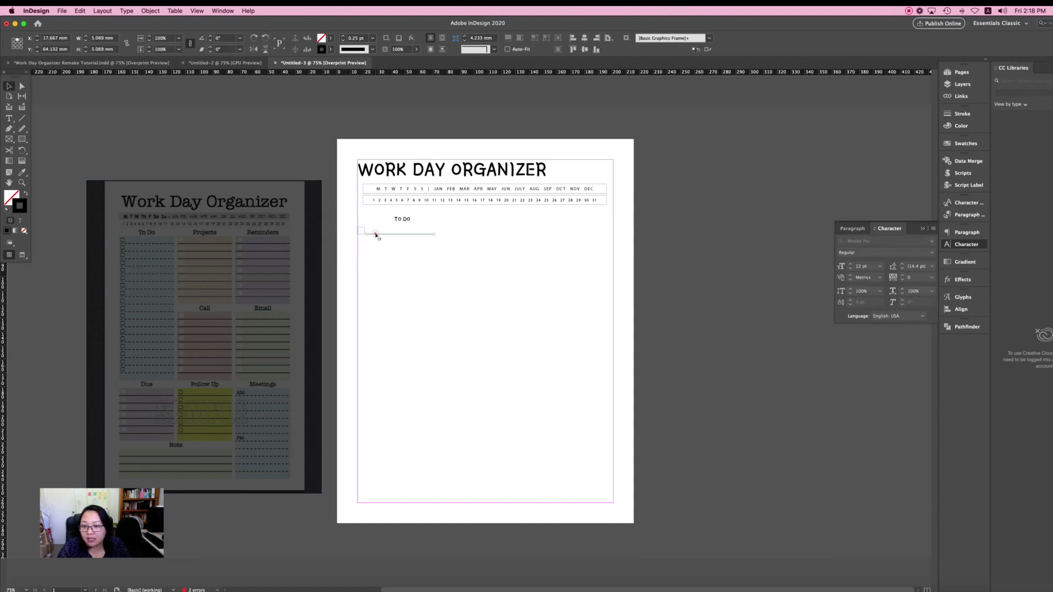
click(443, 260)
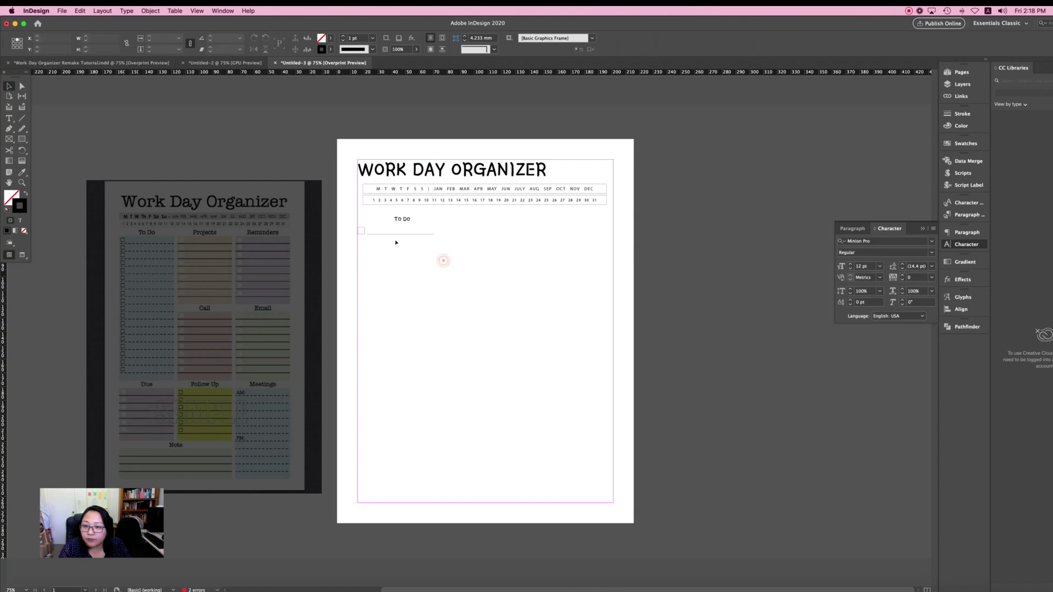
click(390, 234)
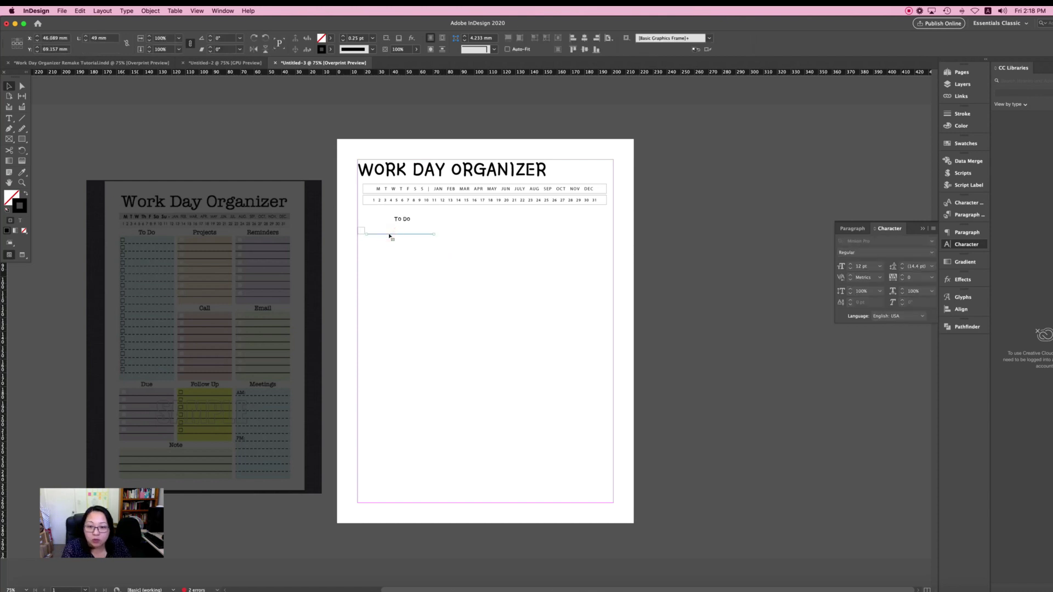
key(Right)
click(394, 242)
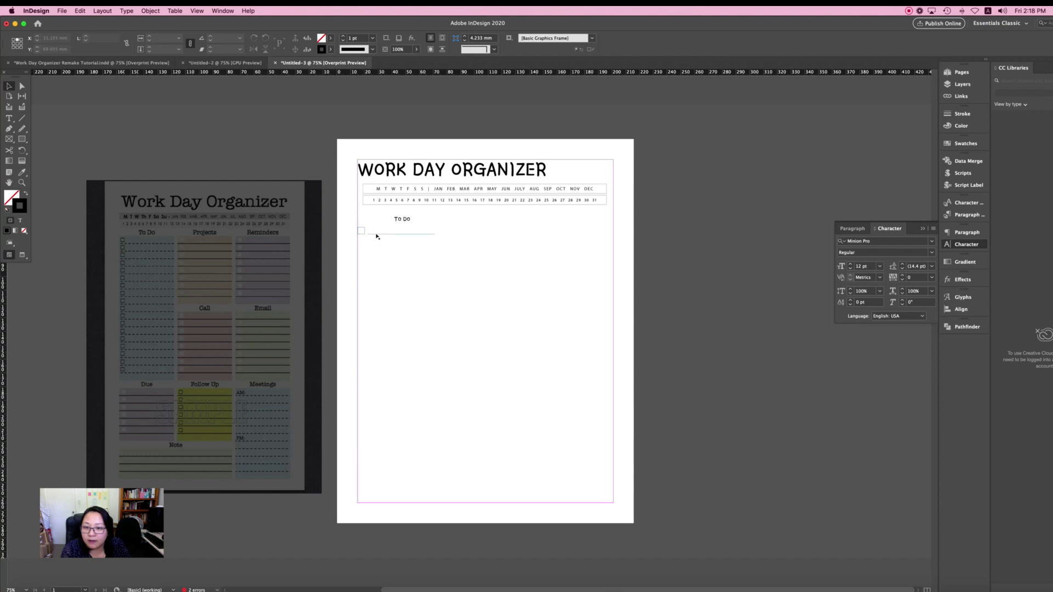
Align the TO DO heading frame horizontally with the line below it, keeping the frame 49 mm wide
click(405, 220)
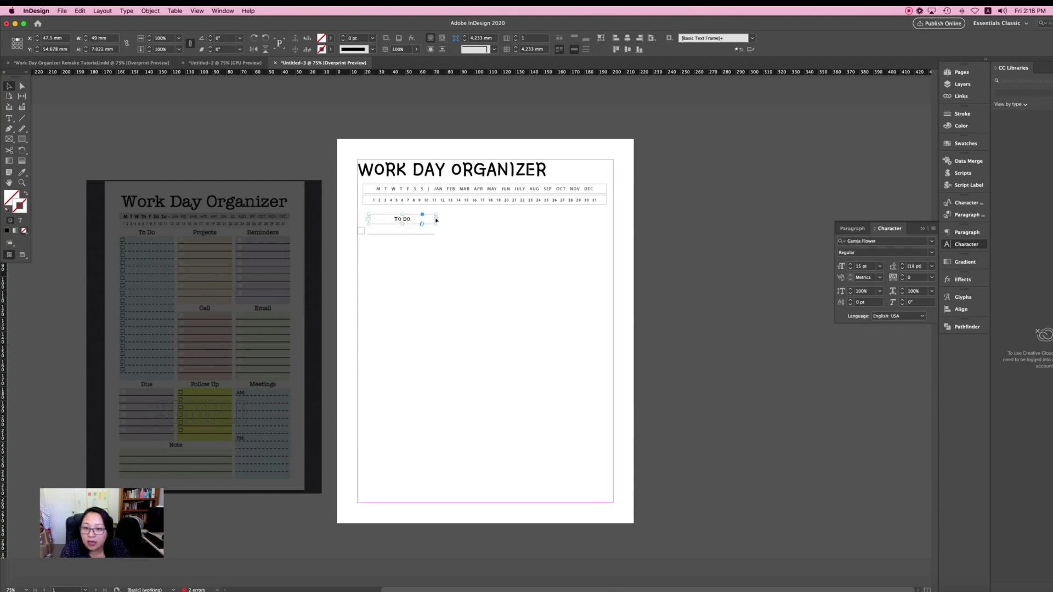
drag(436, 220, 435, 219)
drag(365, 220, 365, 221)
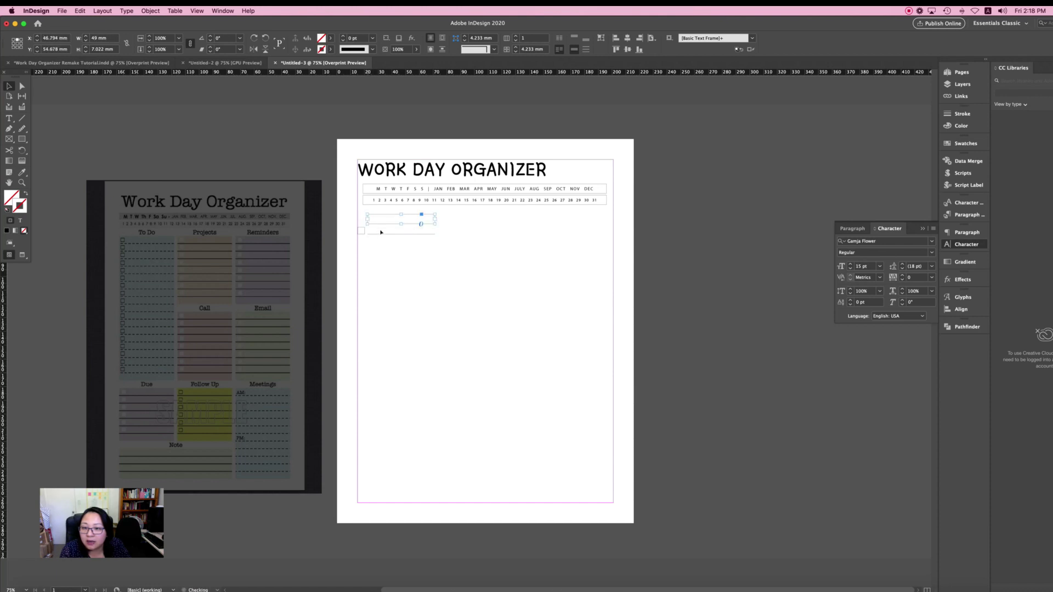
Group the checkbox with its line
click(410, 234)
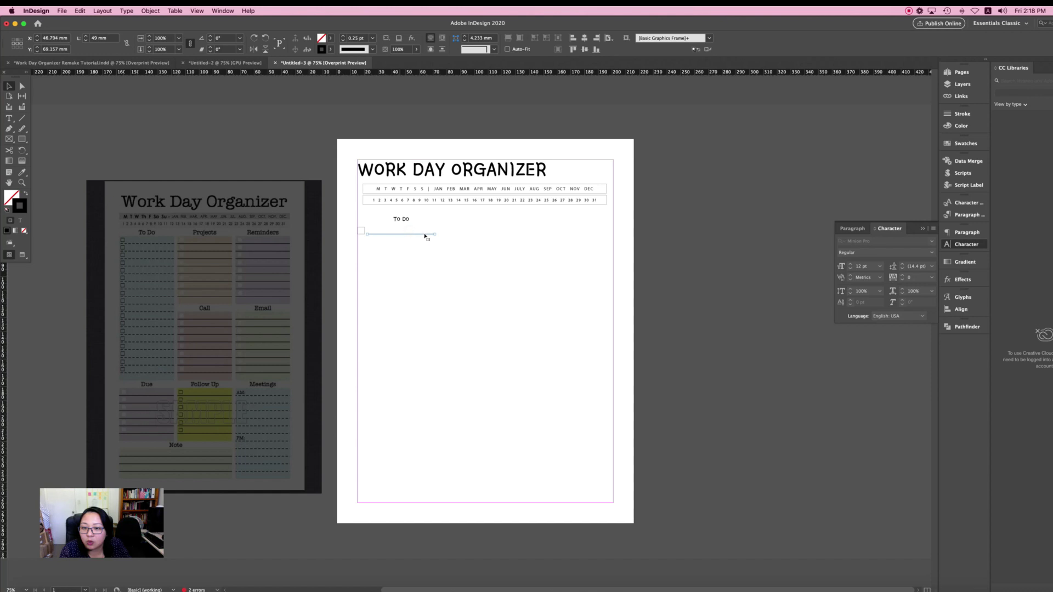
drag(343, 224, 406, 242)
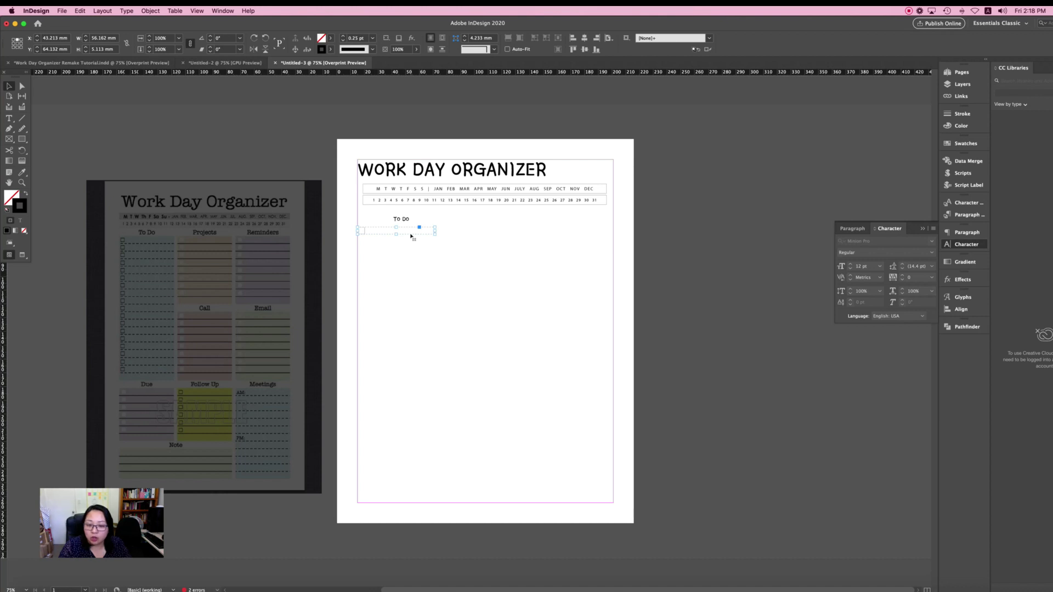
drag(412, 235, 412, 244)
key(Escape)
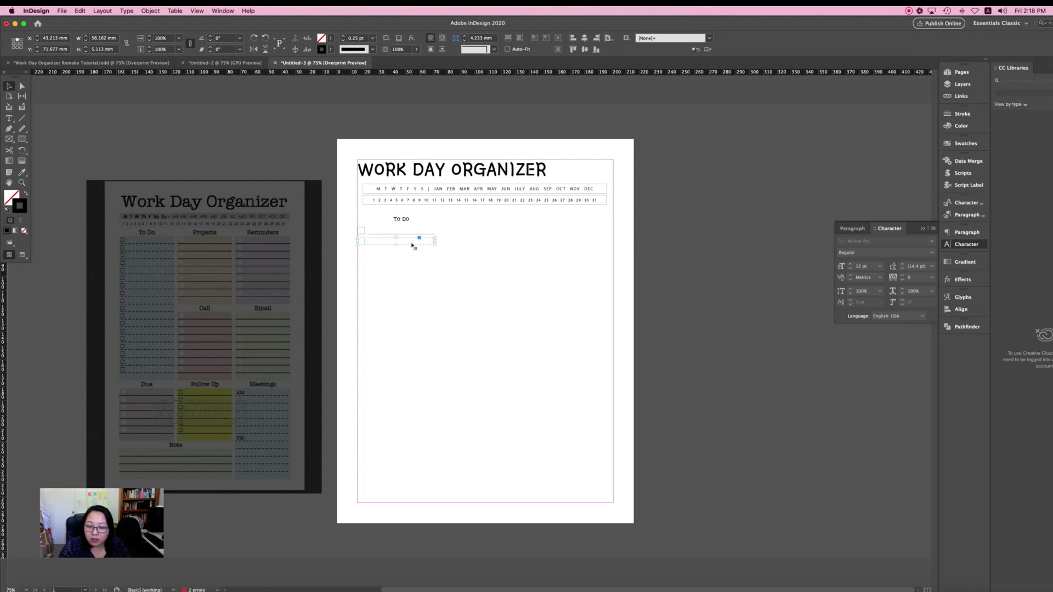
key(Escape)
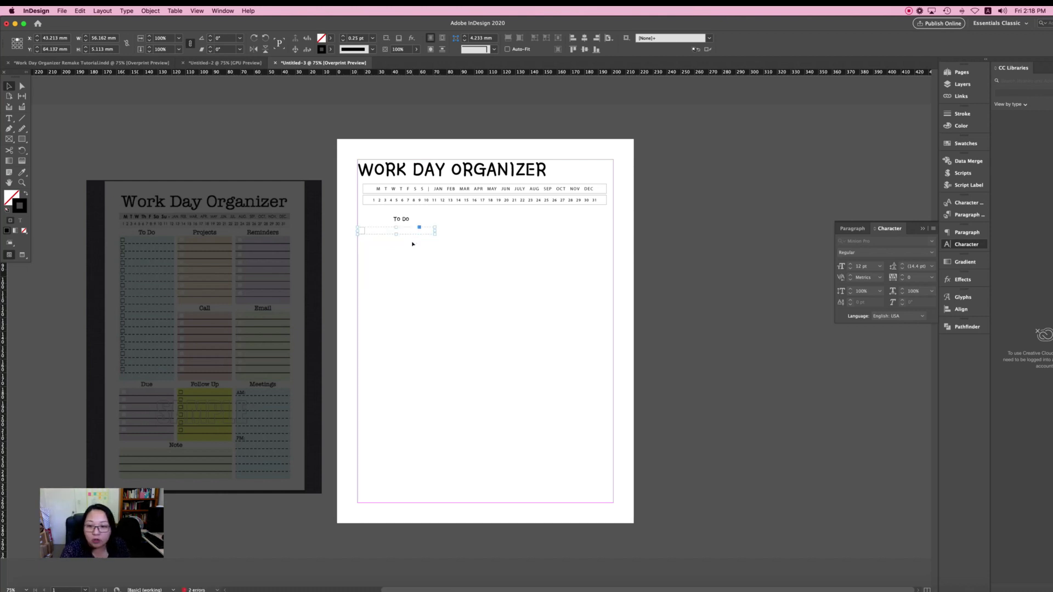
Duplicate the checkbox-and-line group straight down, about 6 mm below the original row
key(super+1)
key(super+equal)
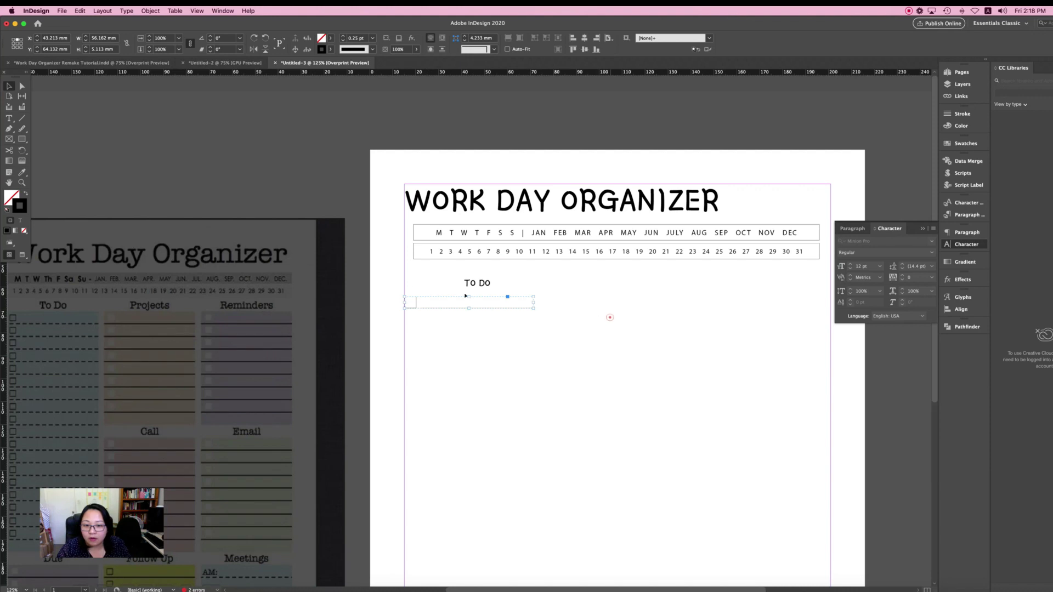
click(608, 316)
click(417, 307)
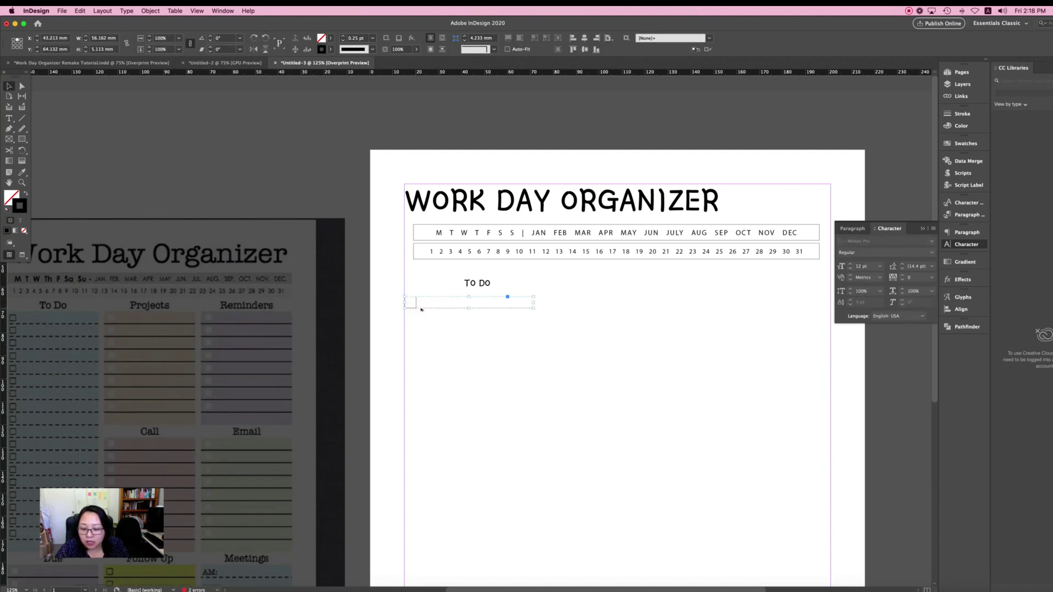
drag(421, 309, 425, 324)
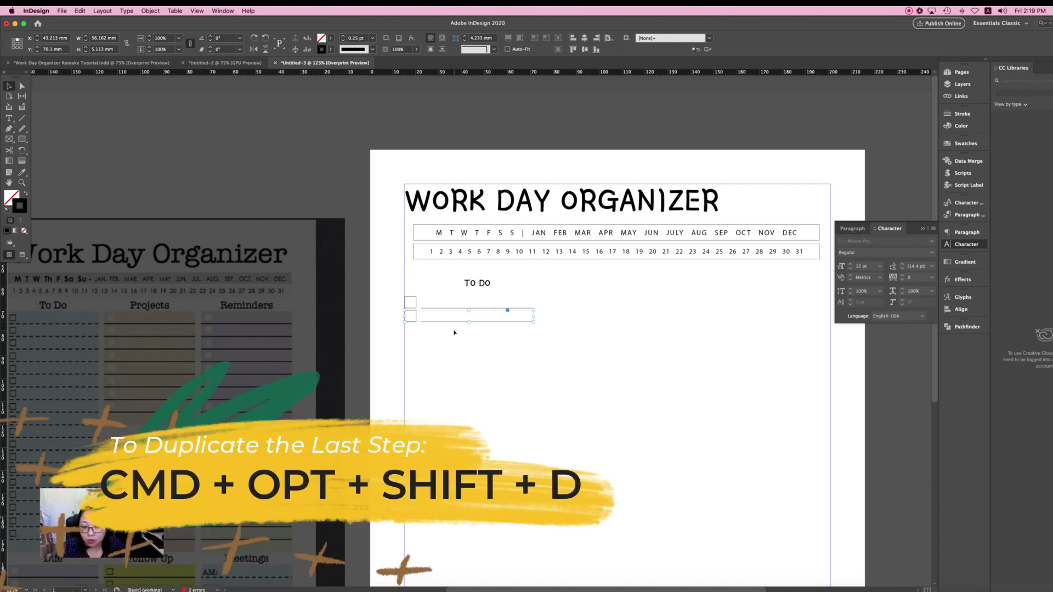
Repeat the row duplication at the same spacing until the To Do list has 15 checkbox rows
key(super+alt+shift+d)
key(super+alt+shift+d)
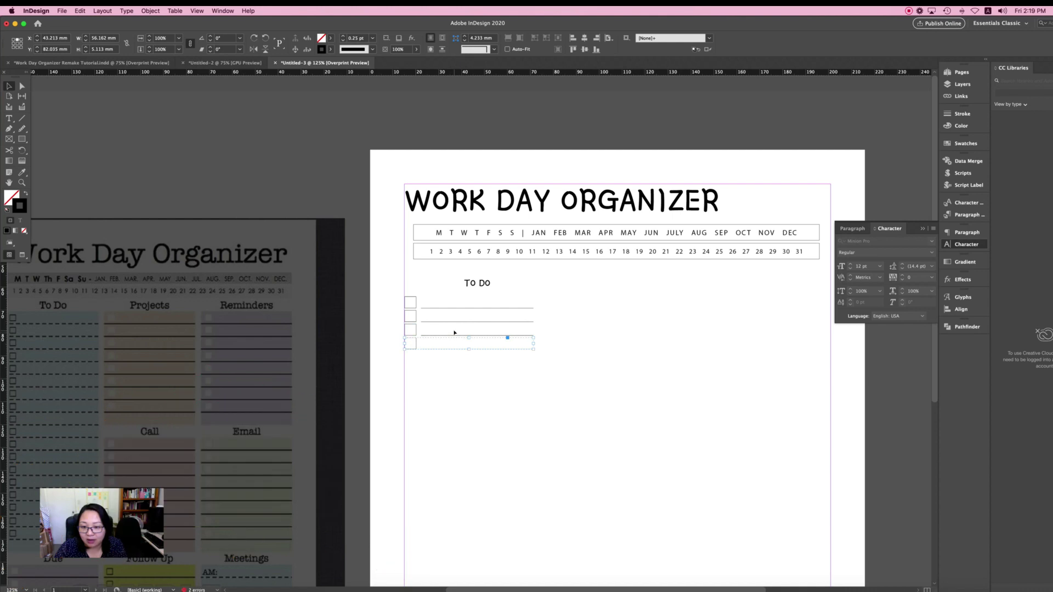
key(super+alt+shift+d)
key(super+alt+shift+d)
key(super+alt+shift+d)
key(super+alt+shift+d)
key(super+alt+shift+d)
key(super+alt+shift+d)
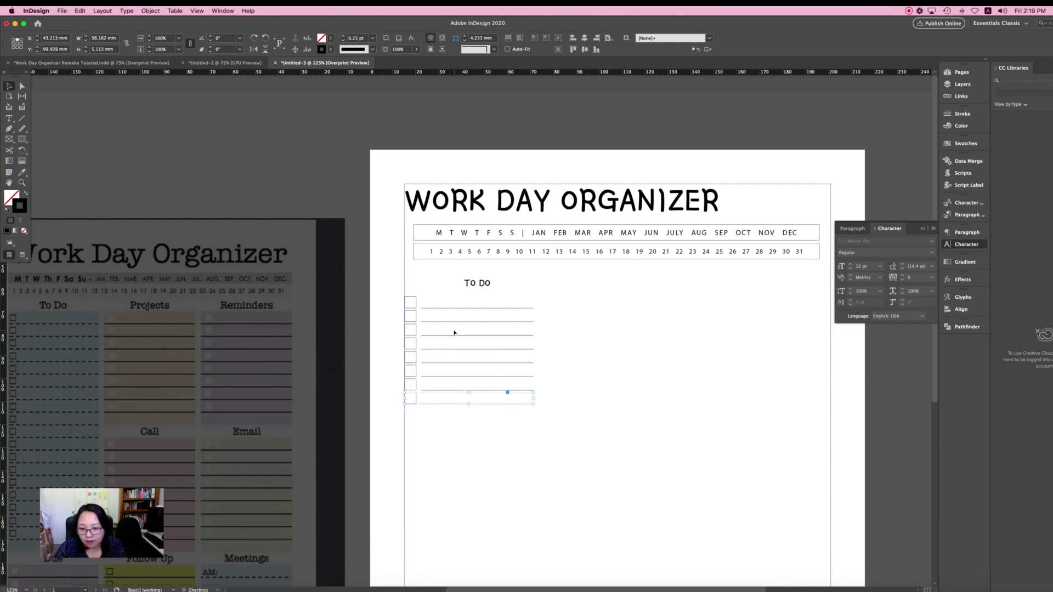
key(super+alt+shift+d)
key(super+alt+shift+d)
key(super+alt+shift+d)
key(super+alt+shift+d)
key(super+alt+shift+d)
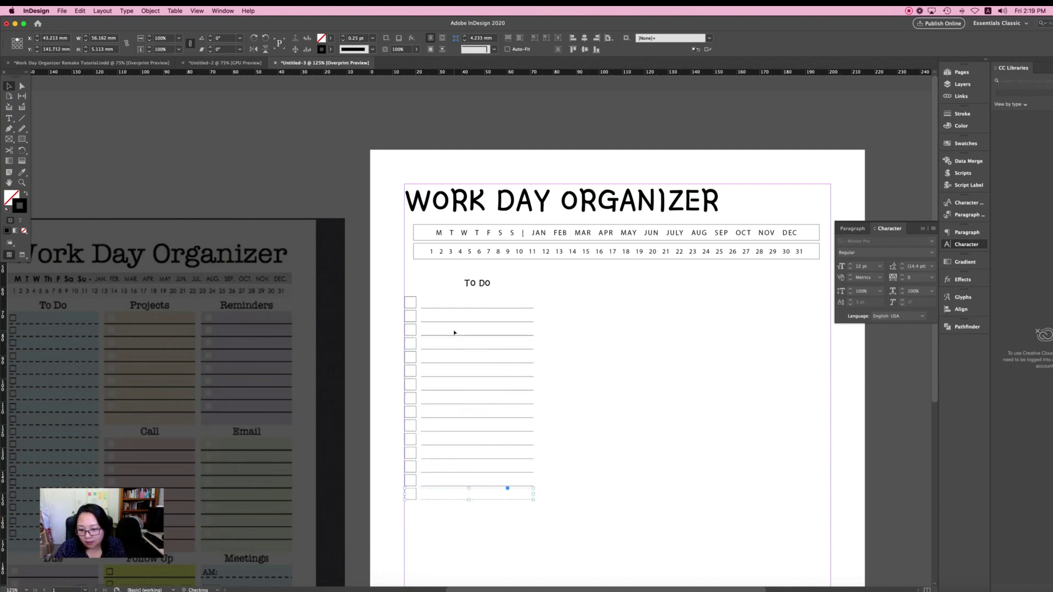
click(639, 393)
Group the TO DO heading together with all of its checkbox rows
key(super+0)
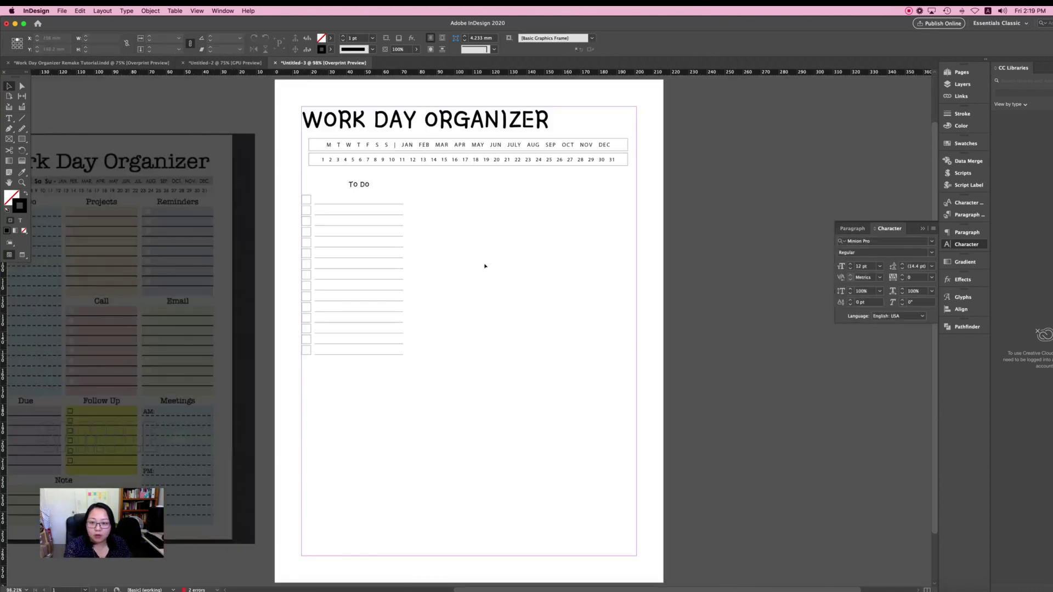
drag(287, 176, 419, 365)
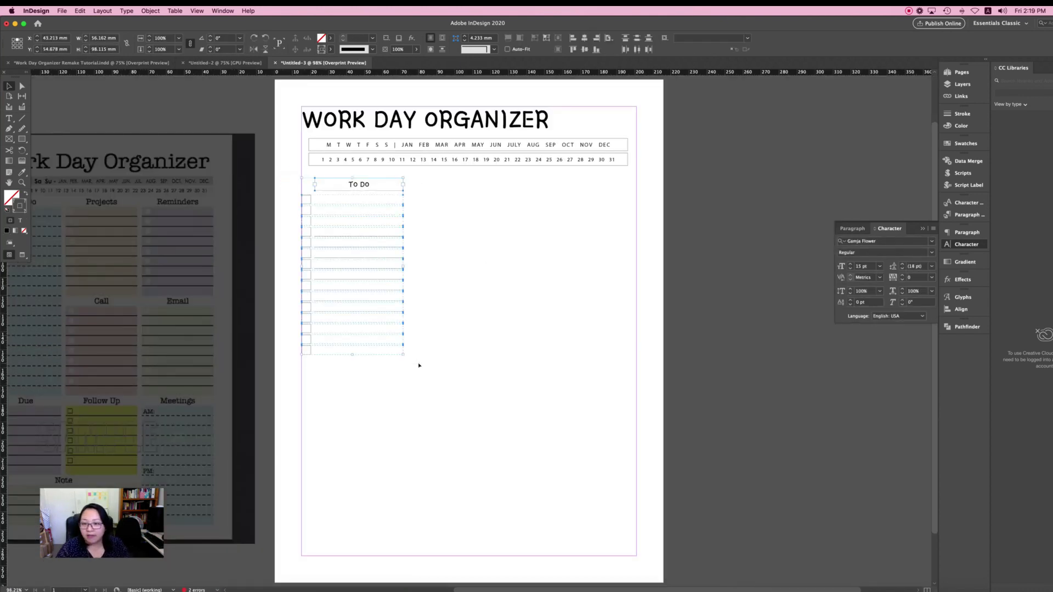
key(super+g)
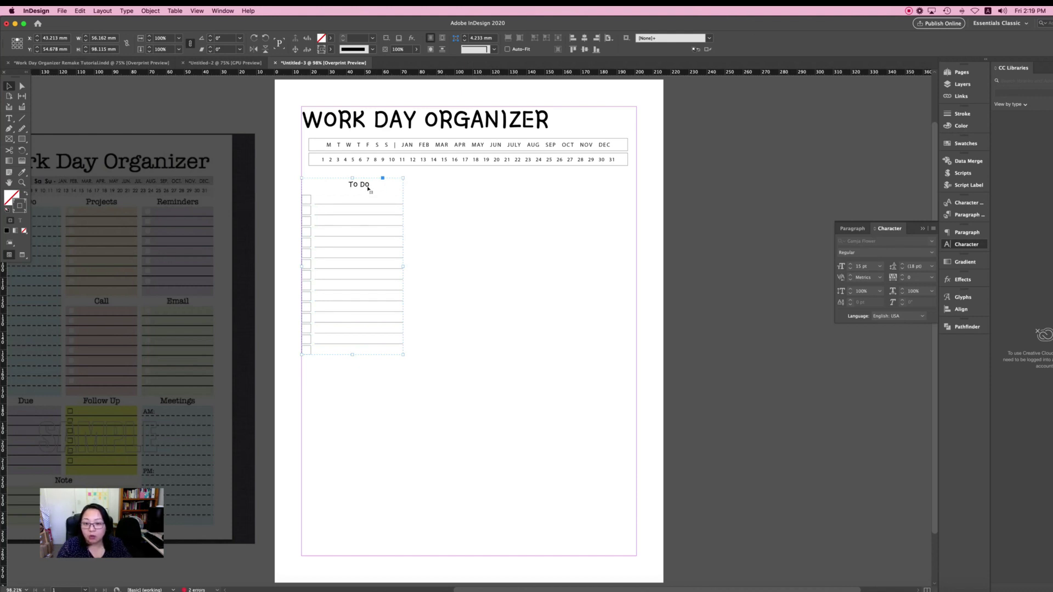
Duplicate the To Do group twice across the page at about 65 mm spacing to make three equal columns
drag(368, 188, 483, 192)
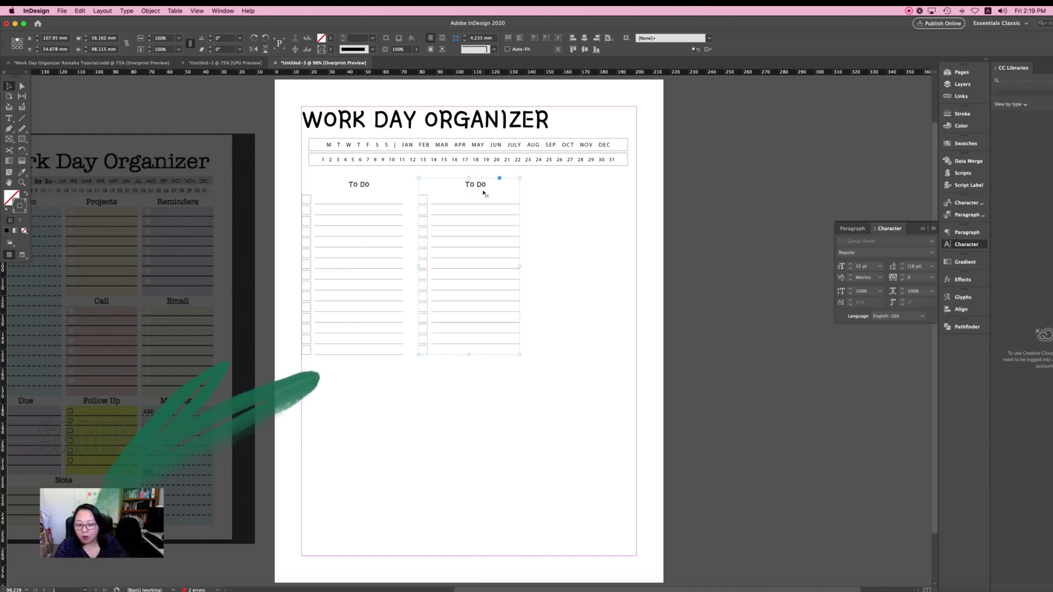
key(super+alt+shift+d)
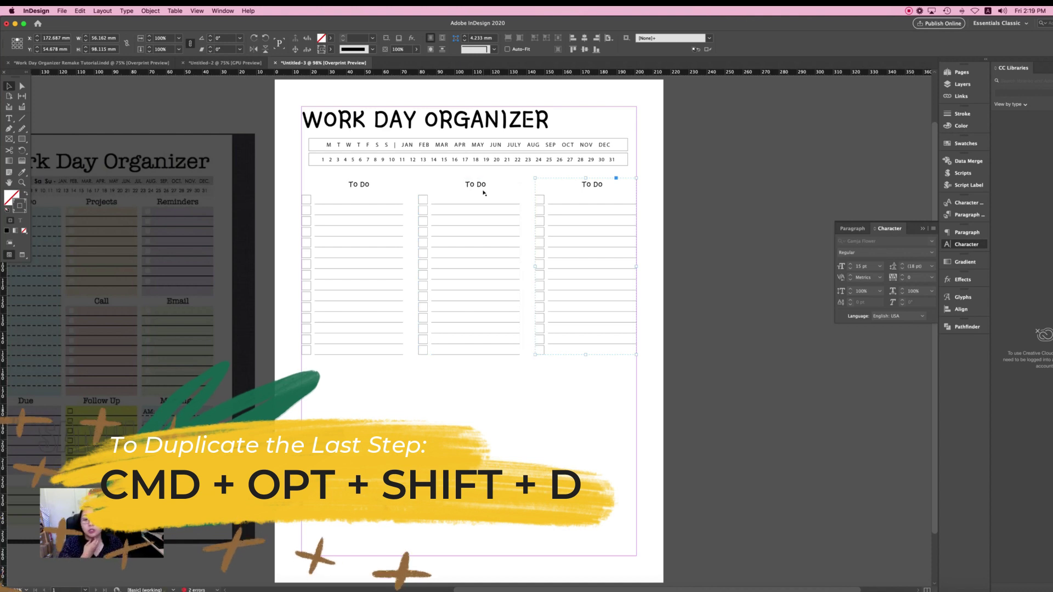
click(564, 421)
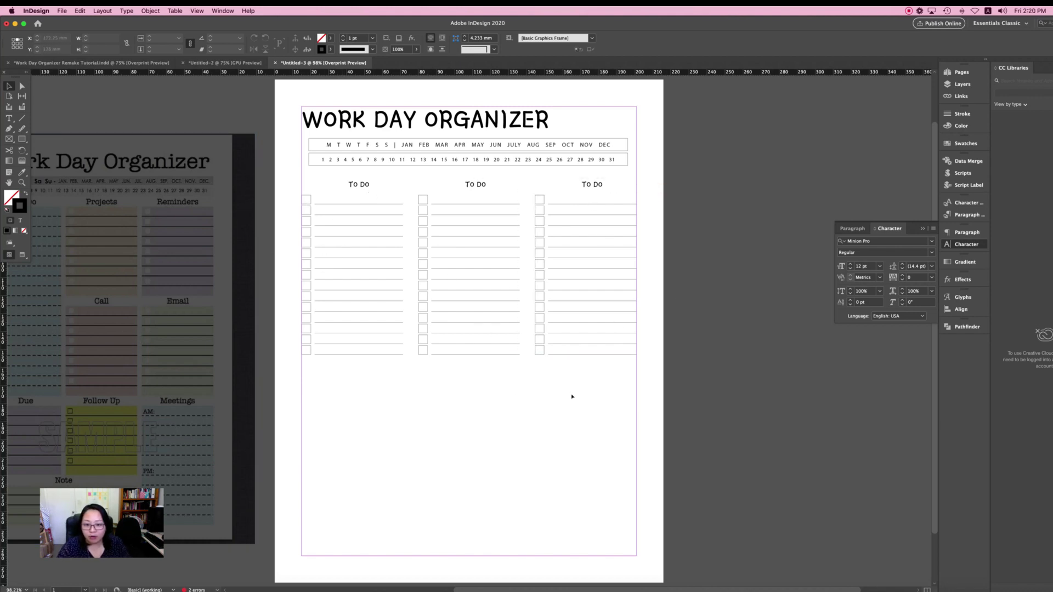
Duplicate all three To Do columns straight down to make a second row of lists in the lower half of the page
scroll(571, 395, down, 1)
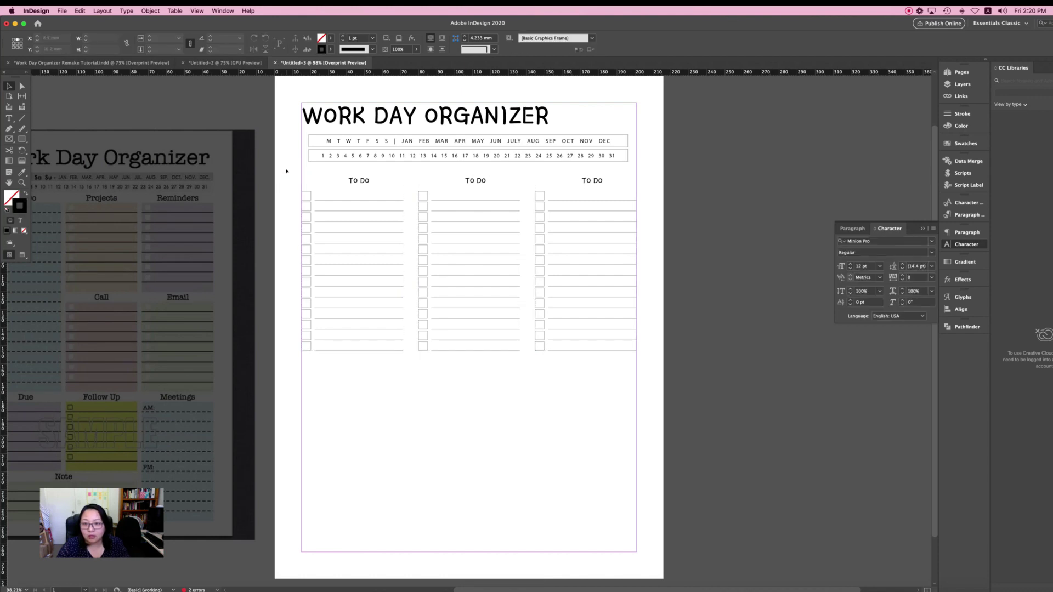
drag(285, 169, 685, 276)
scroll(597, 194, left, 1)
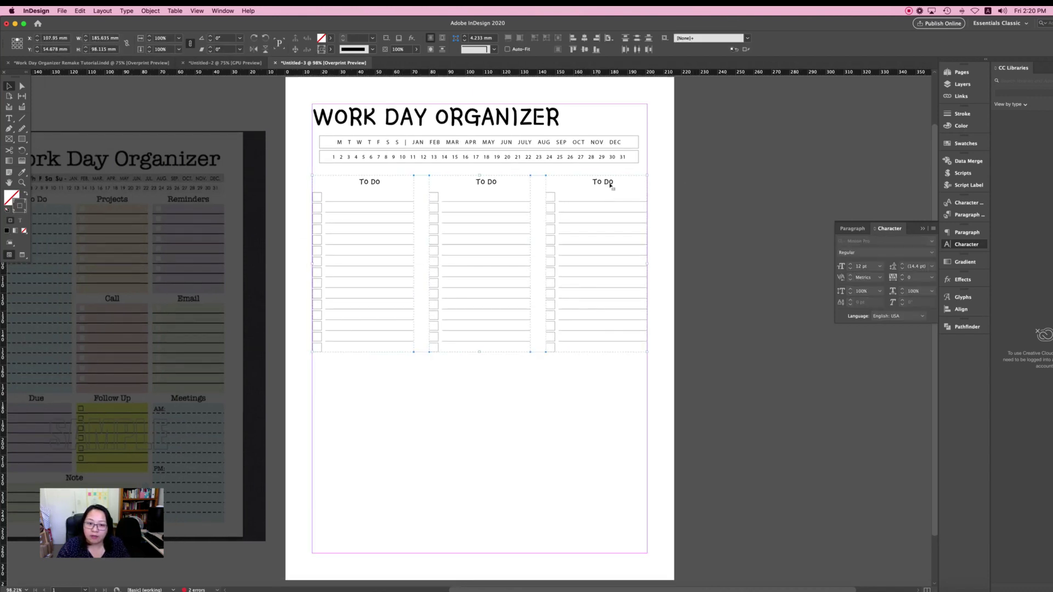
drag(611, 184, 620, 374)
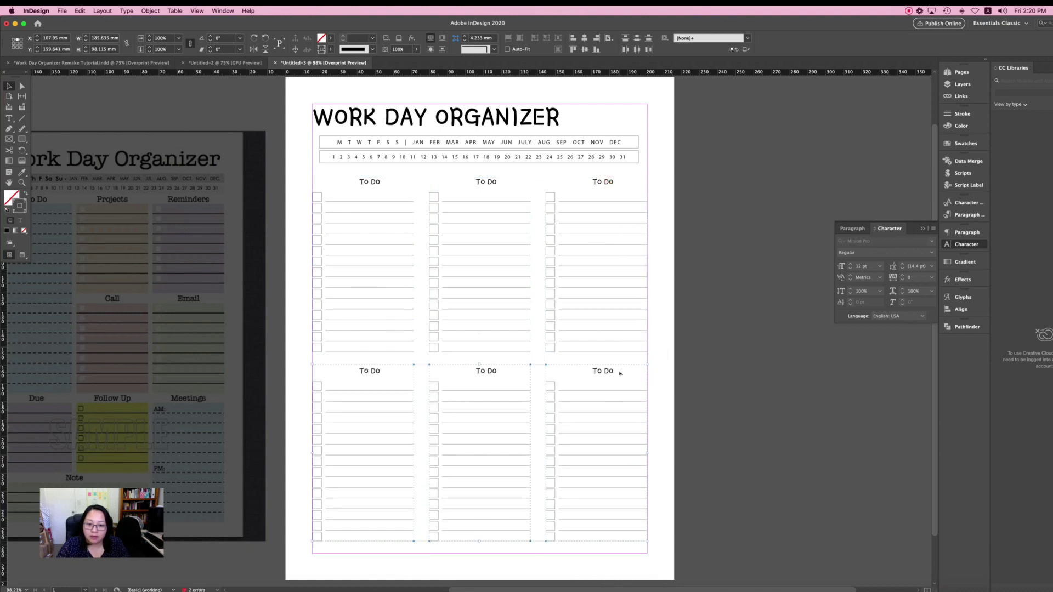
click(696, 377)
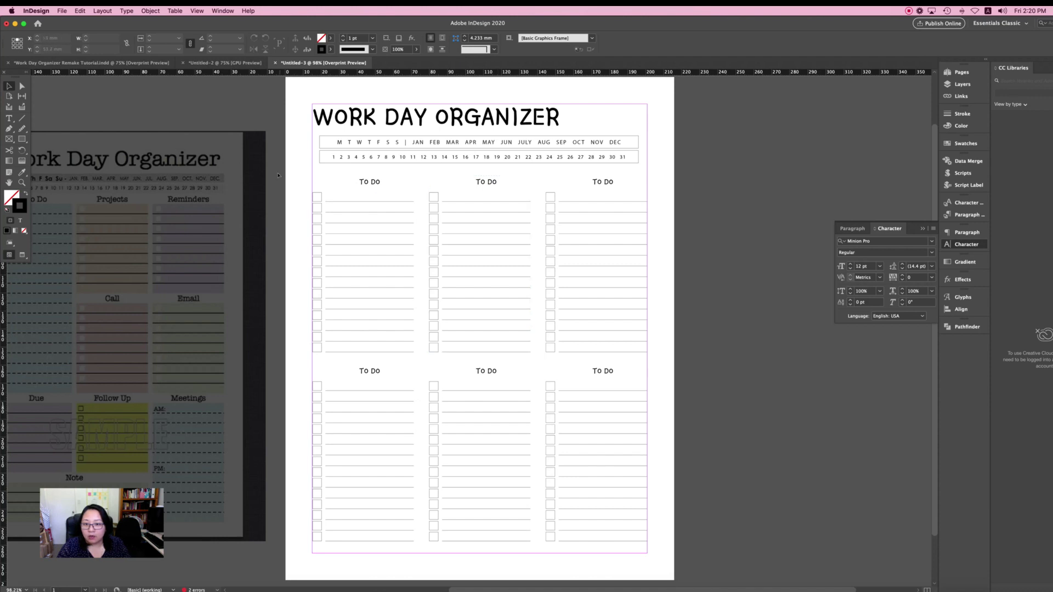
Ungroup the six To Do lists and delete the seventh and eighth rows from the upper middle and upper right lists
drag(285, 174, 685, 542)
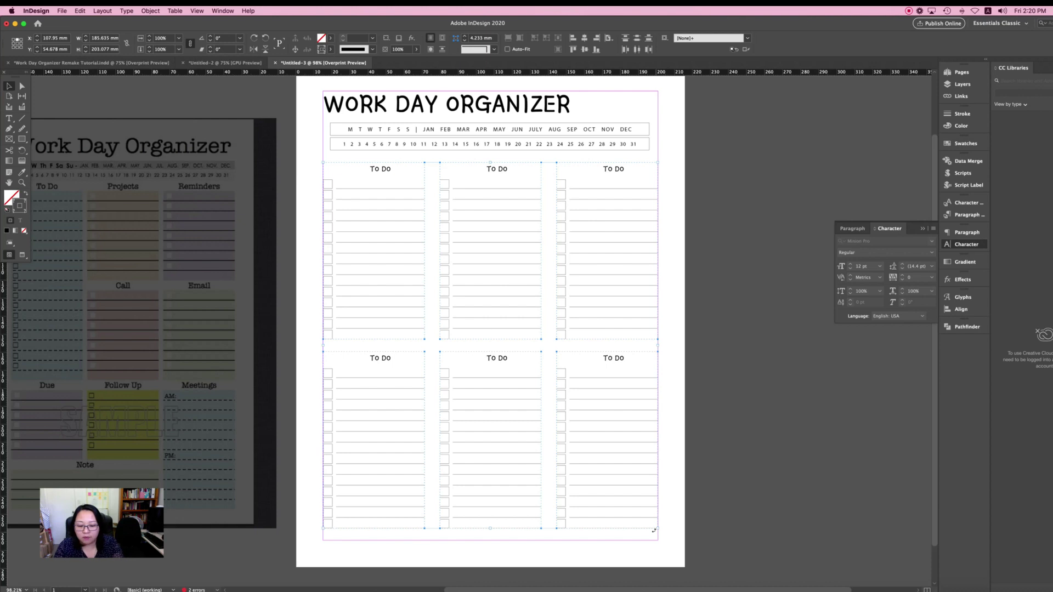
click(655, 400)
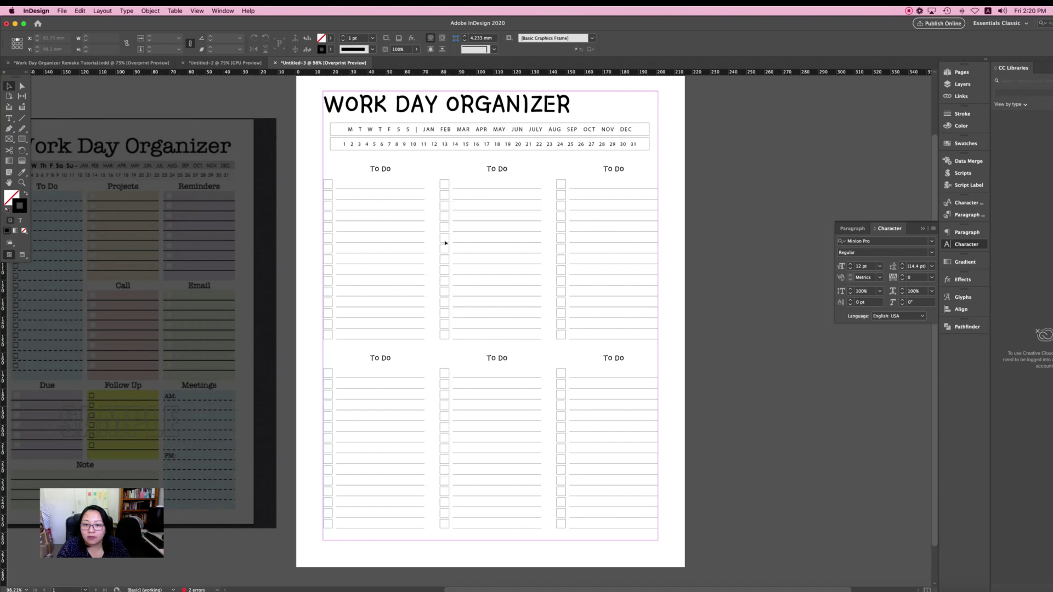
drag(439, 254, 605, 263)
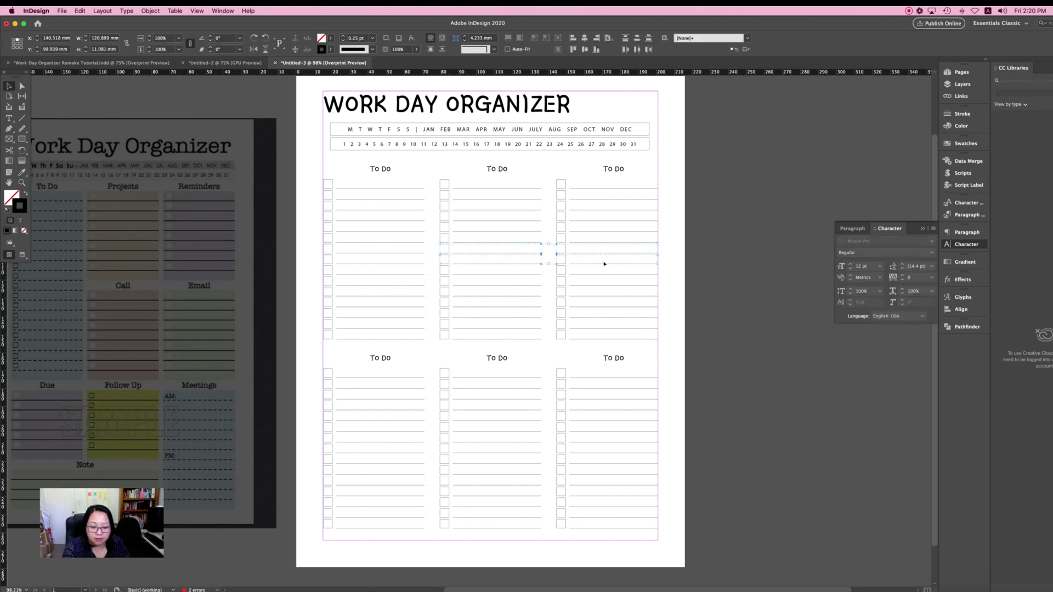
key(BackSpace)
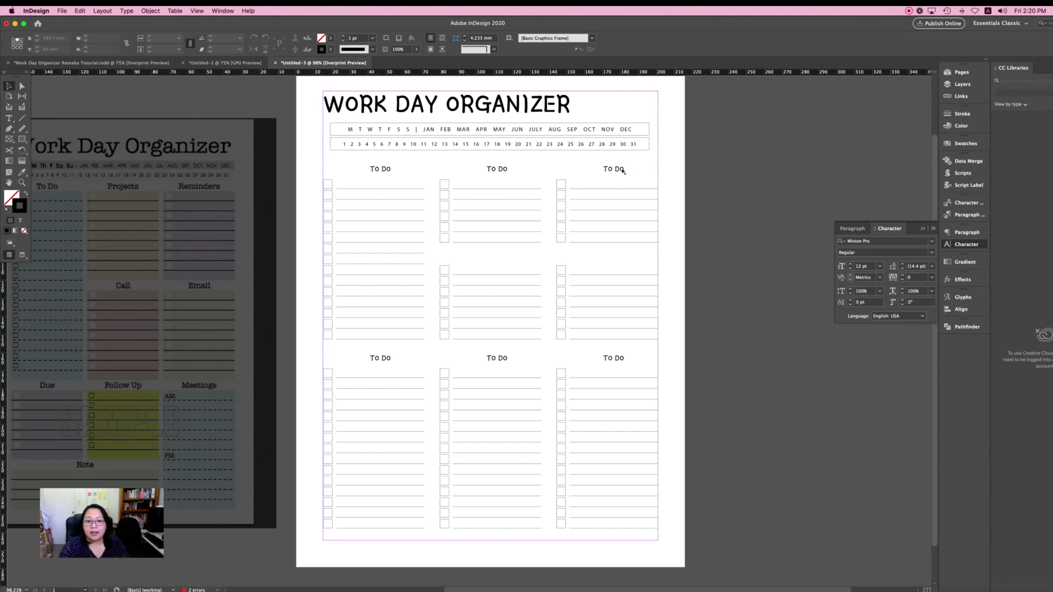
Duplicate the upper middle and upper right To Do headings straight down into the gaps left between their rows
click(616, 168)
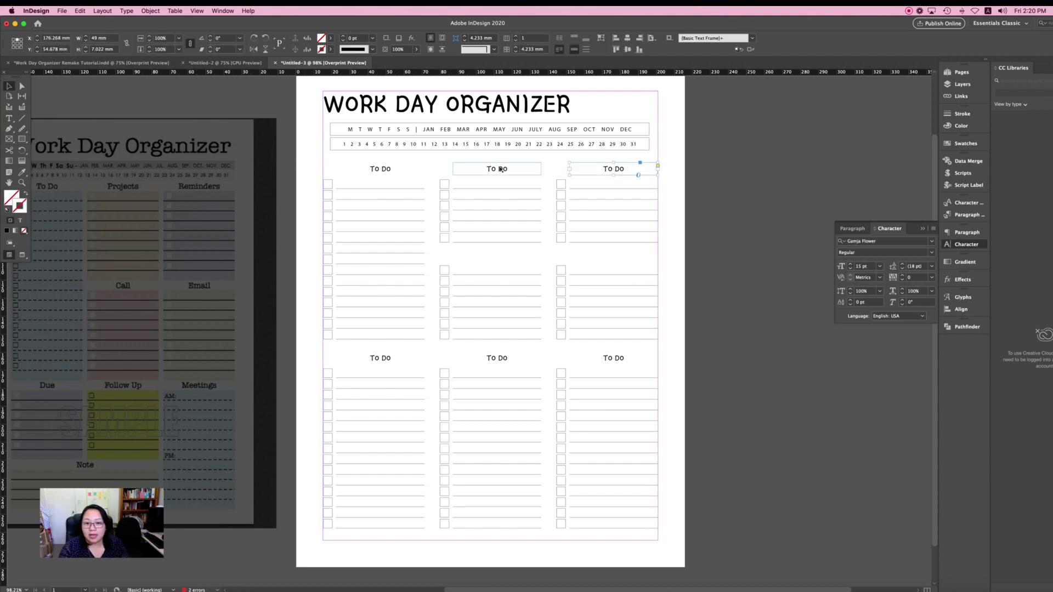
shift+click(500, 169)
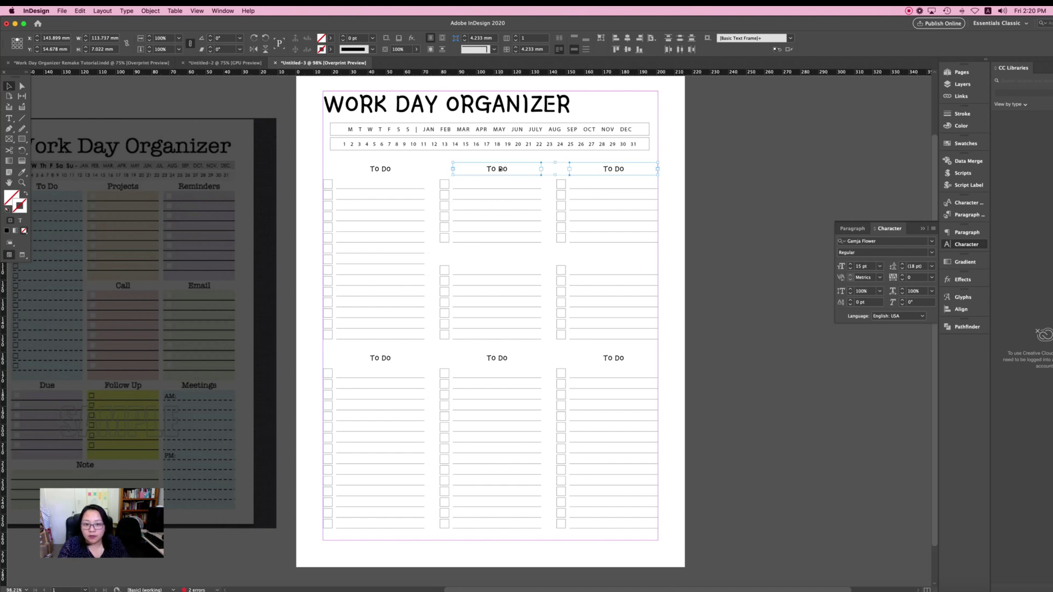
drag(500, 169, 495, 257)
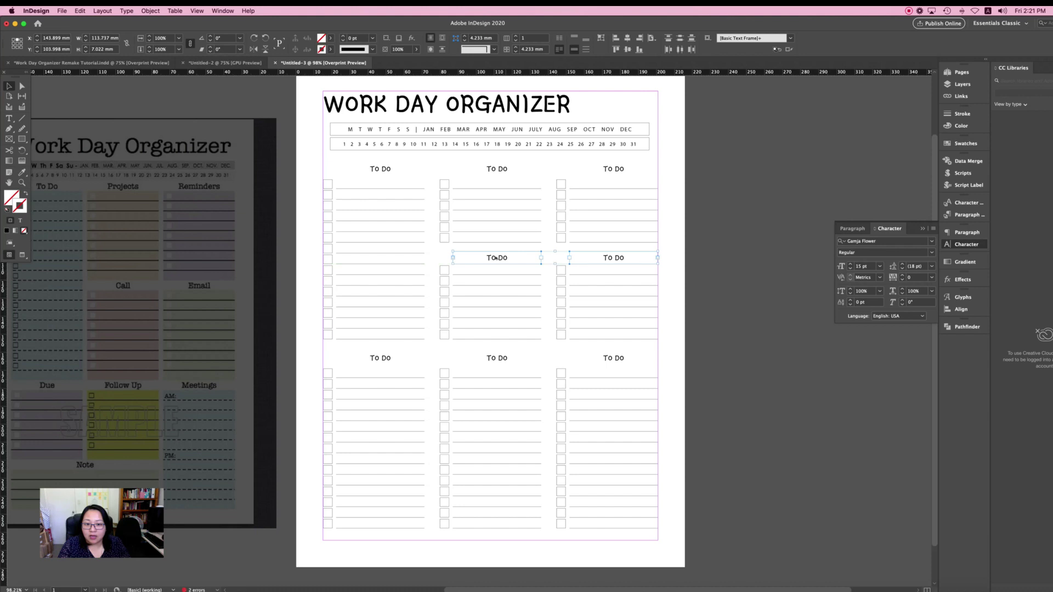
click(703, 276)
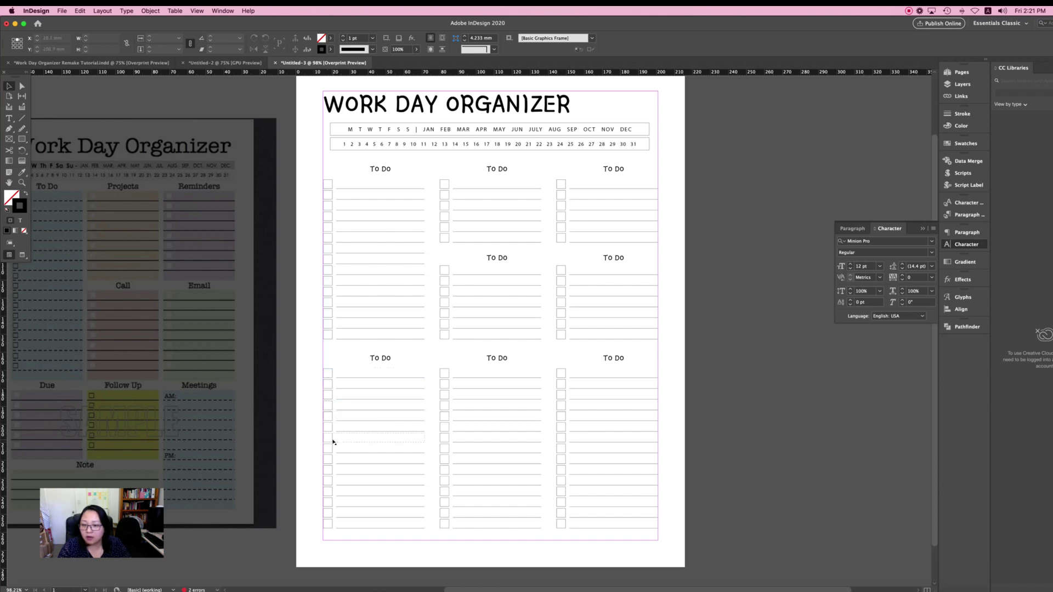
Delete the bottom eight rows from the lower left and lower middle lists
drag(310, 448, 539, 531)
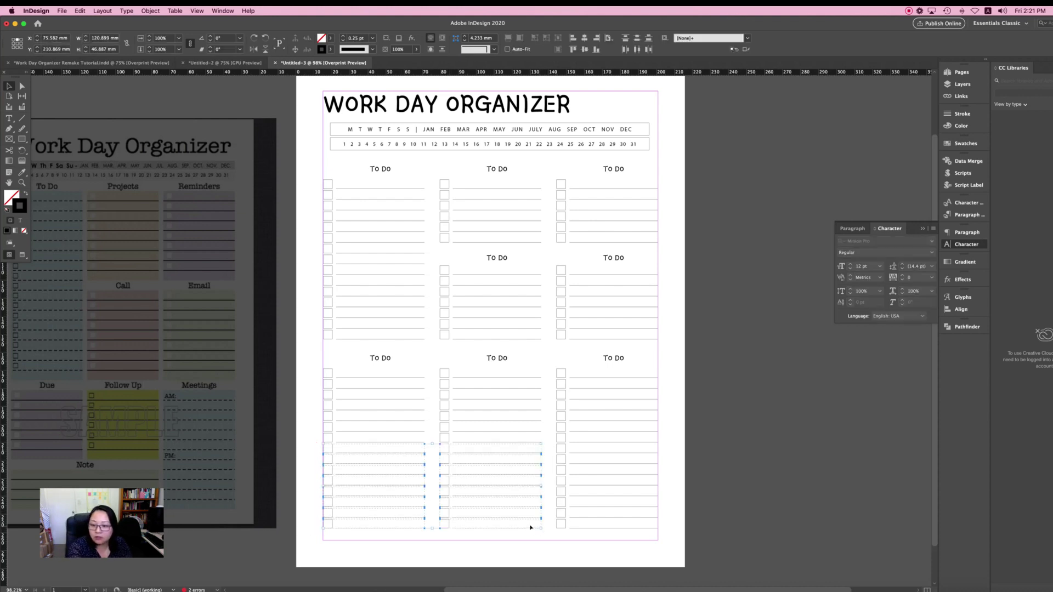
key(Delete)
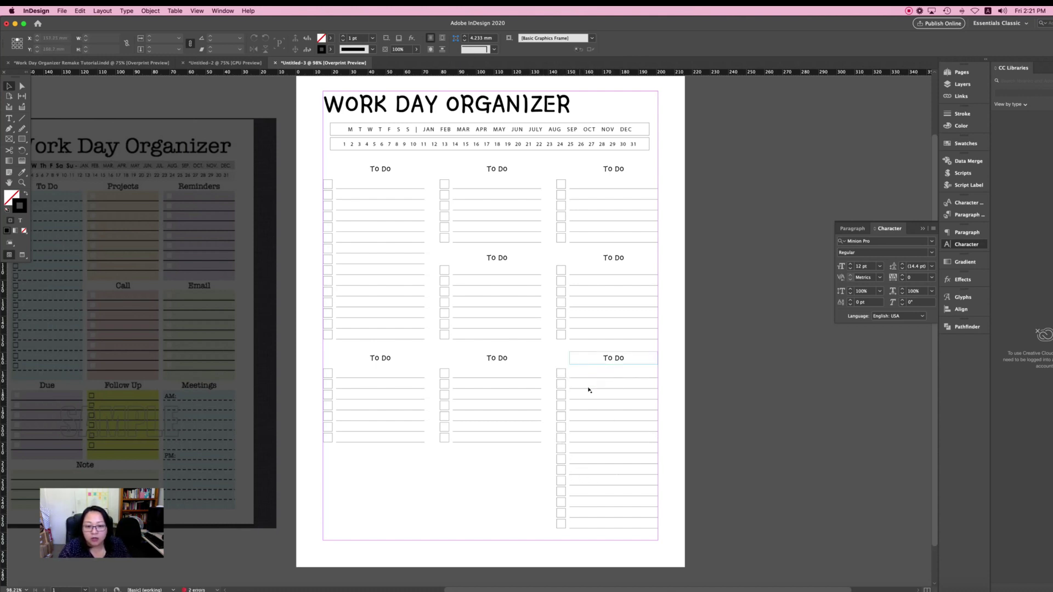
In the lower right list, extend the writing lines to the full 56.162 mm column width and delete all the checkboxes
drag(580, 369, 603, 538)
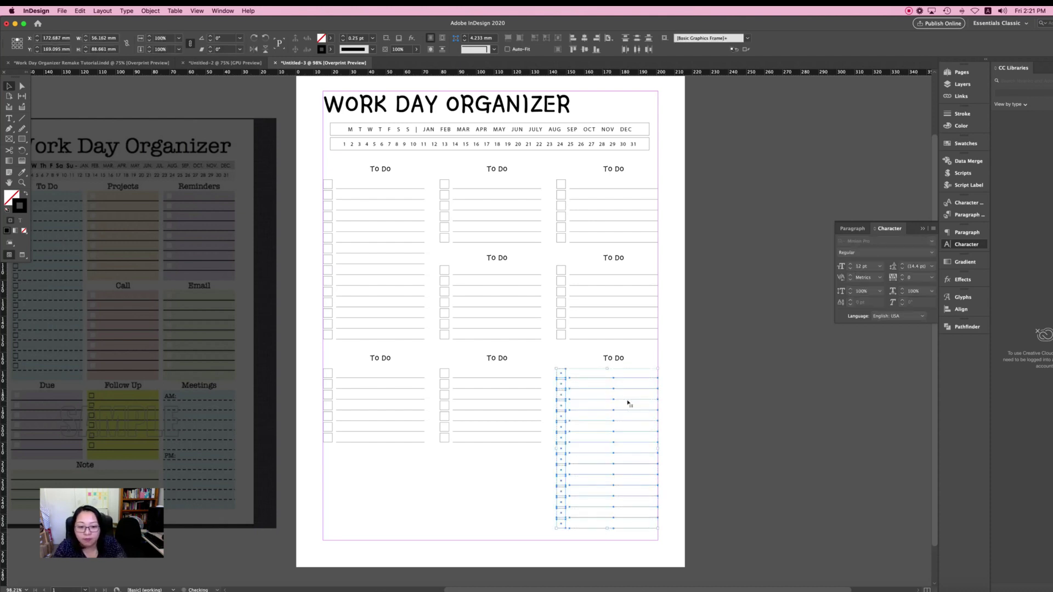
click(692, 394)
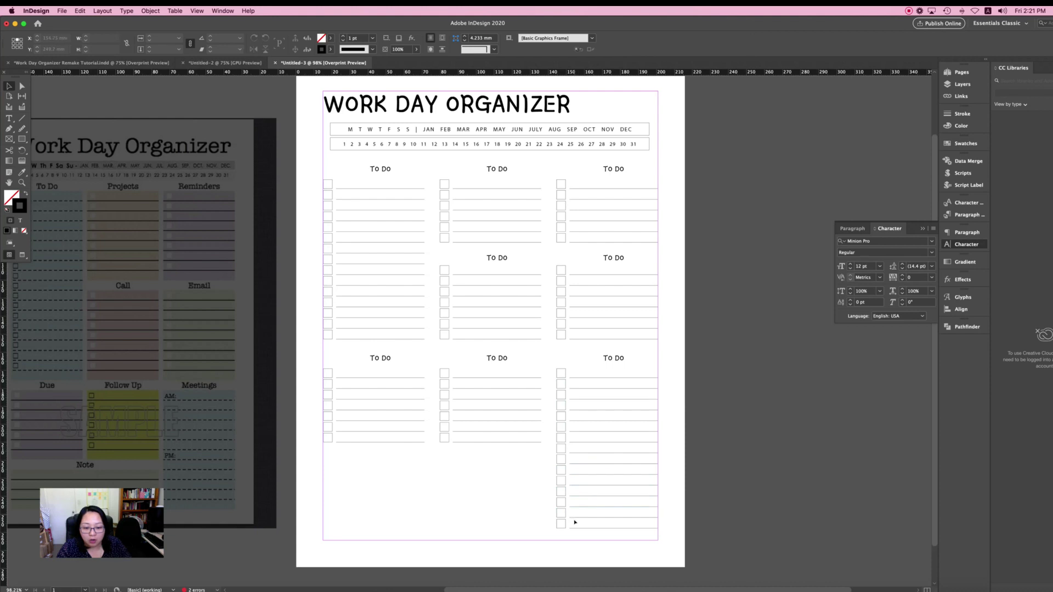
drag(577, 533, 583, 374)
drag(566, 450, 554, 452)
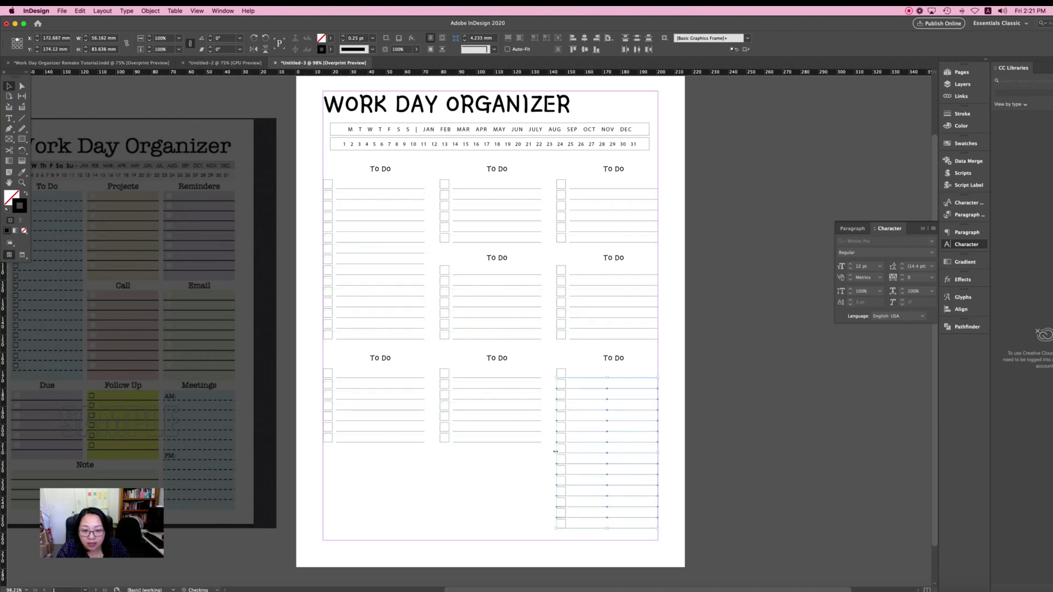
drag(552, 363, 603, 367)
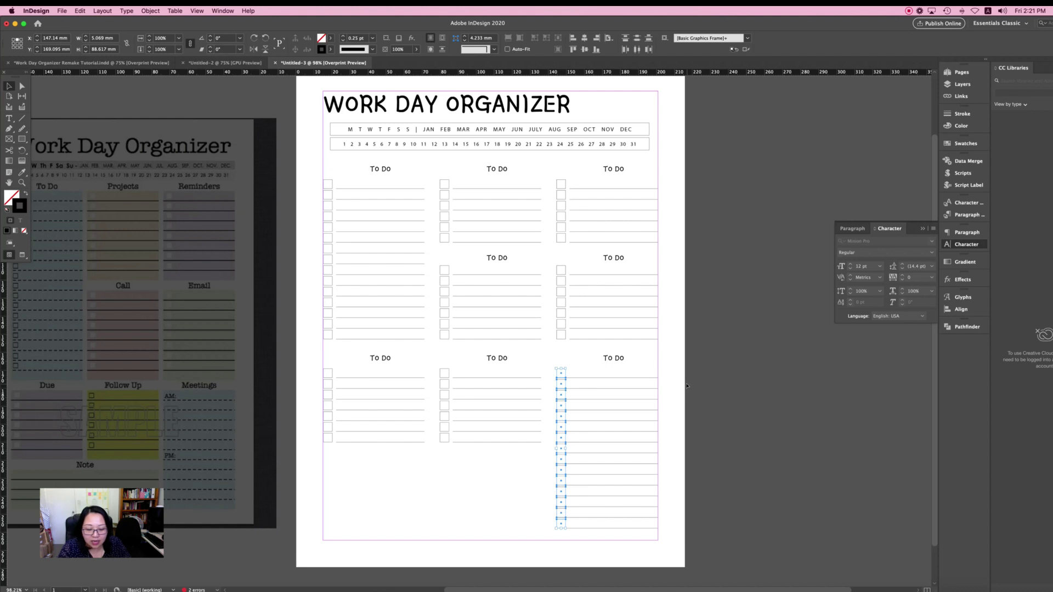
key(Delete)
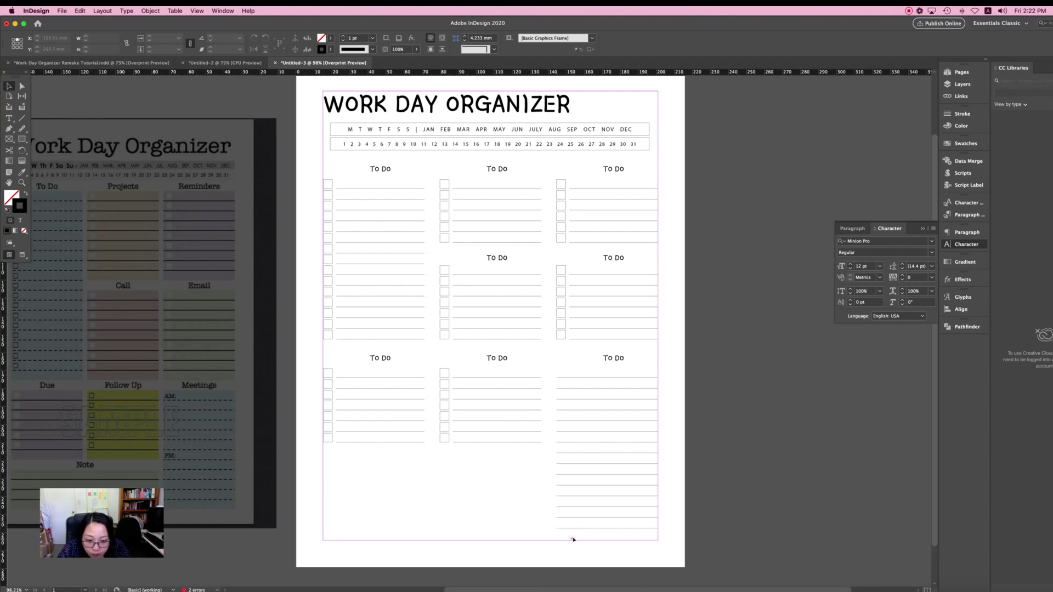
Duplicate the last line of the lower right list down to the page's bottom margin
drag(572, 539, 531, 529)
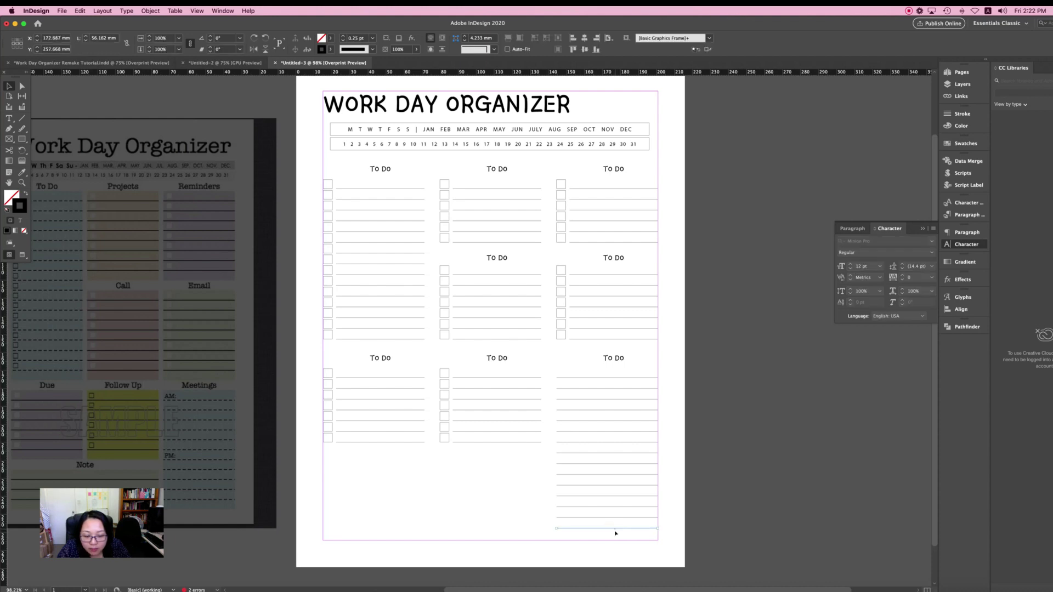
drag(615, 533, 616, 542)
click(610, 557)
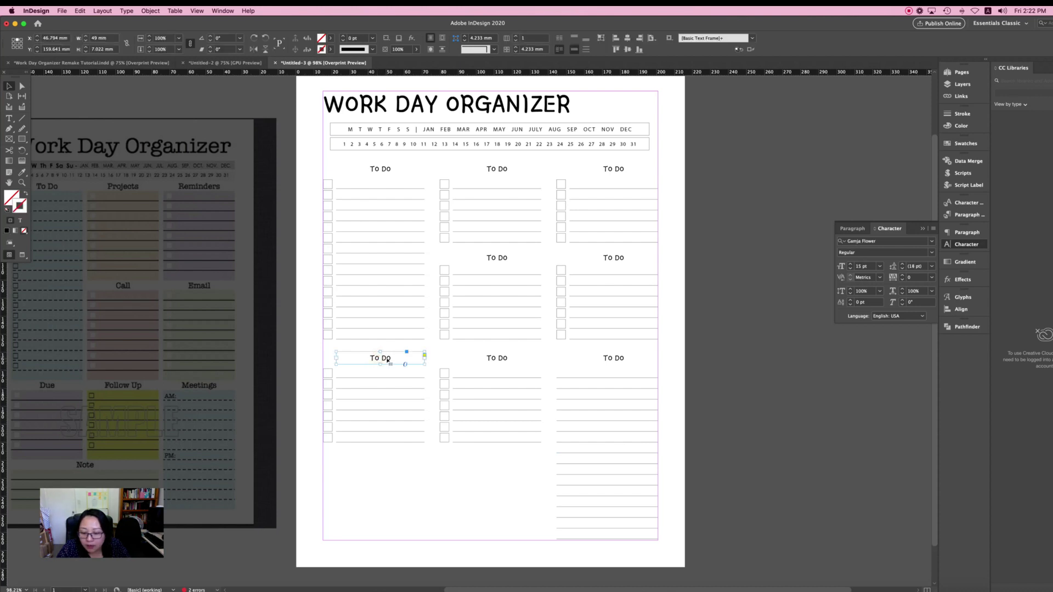
Duplicate the lower left To Do heading below its list and change the copy's text to NOTES
drag(387, 358, 407, 462)
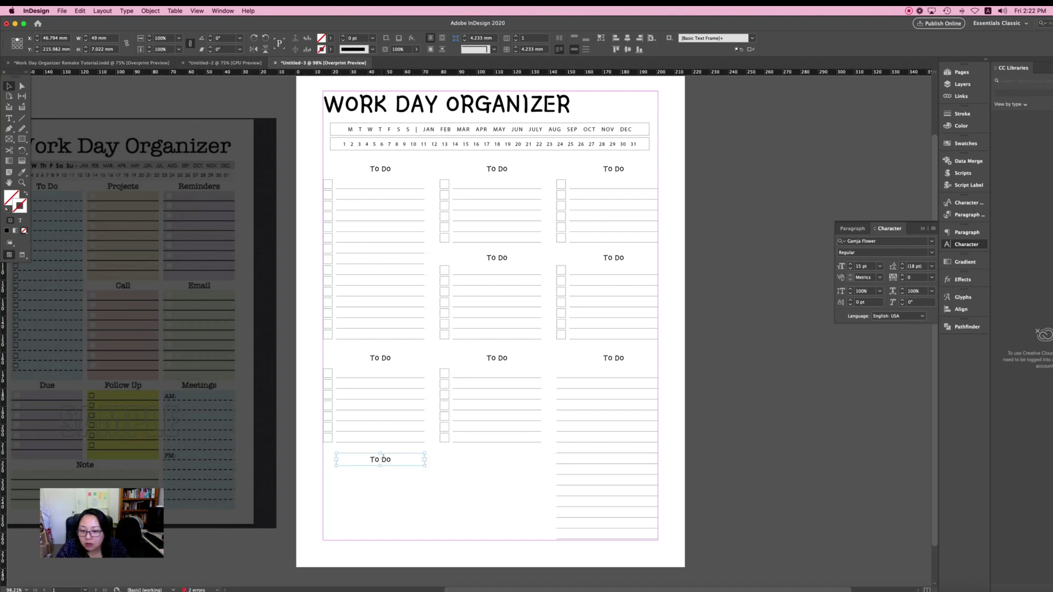
double_click(382, 460)
key(super+a)
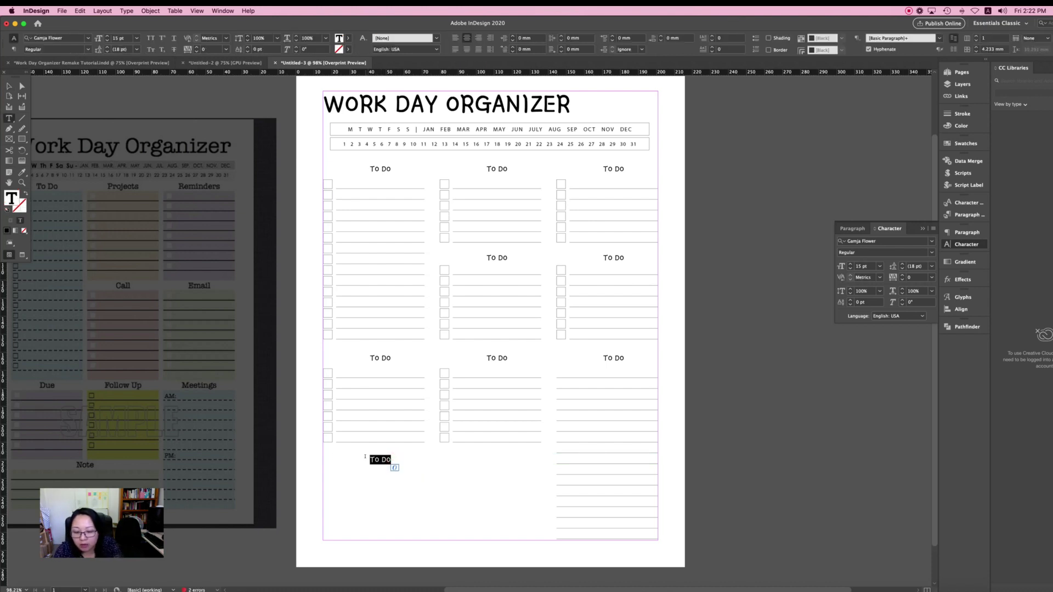
text(NOTES)
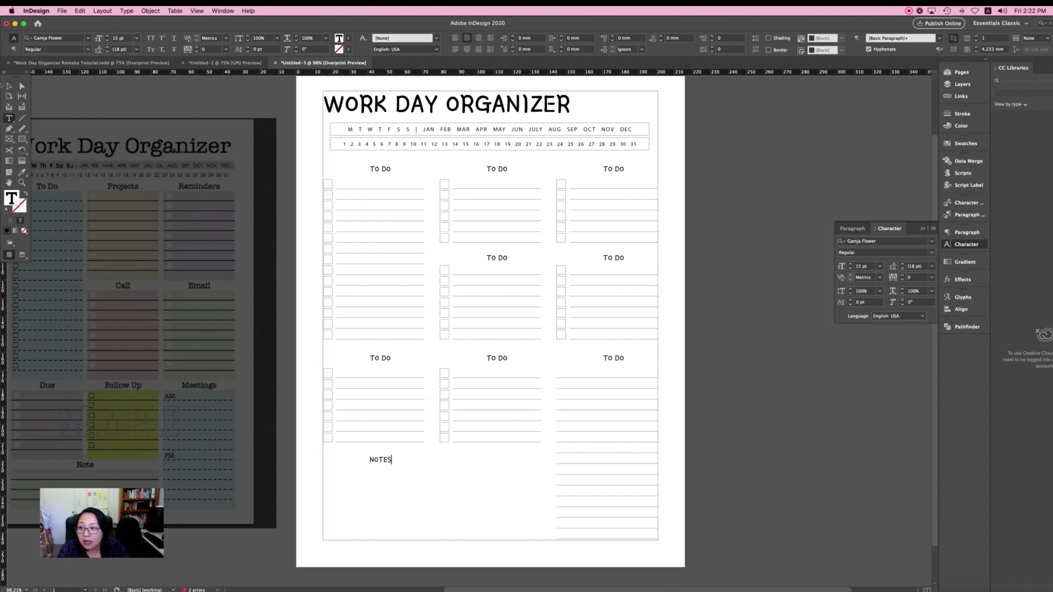
key(Escape)
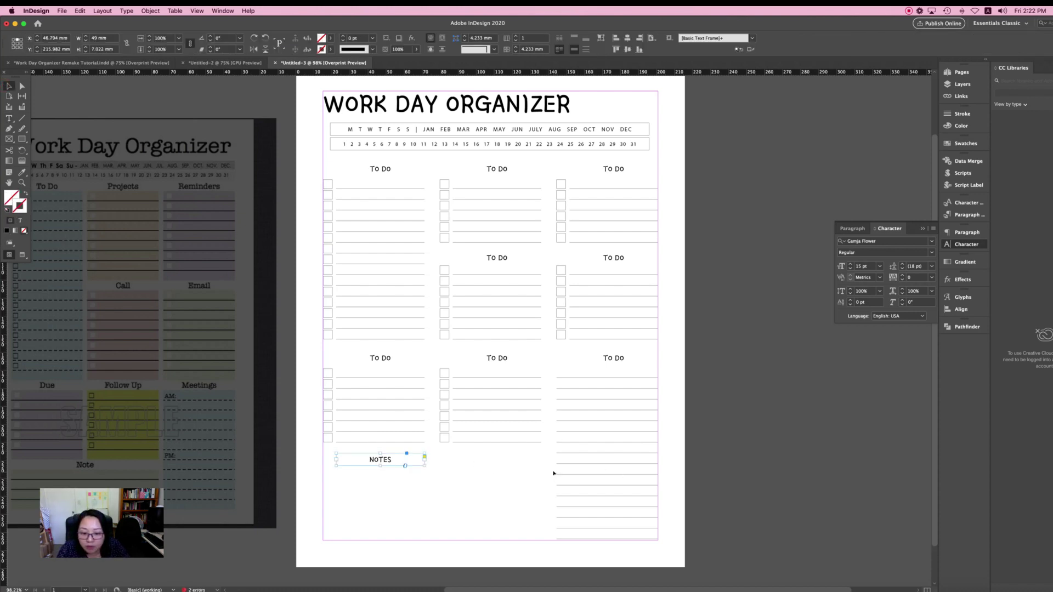
Copy the lower right list's bottom seven lines under NOTES, widen them to 120.899 mm across two columns, and remove the topmost copy
drag(554, 473, 653, 541)
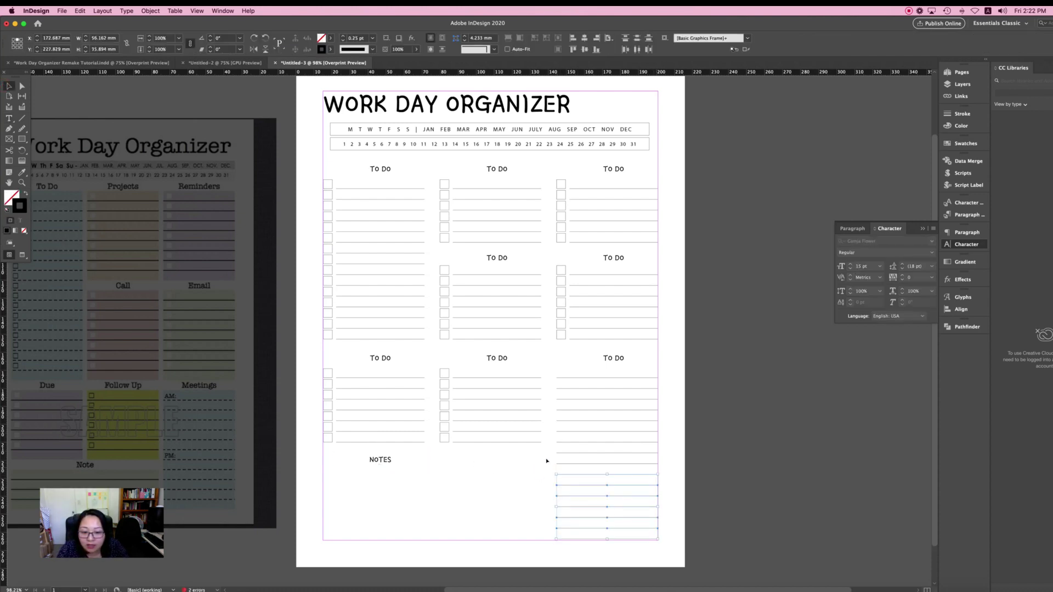
drag(547, 461, 603, 549)
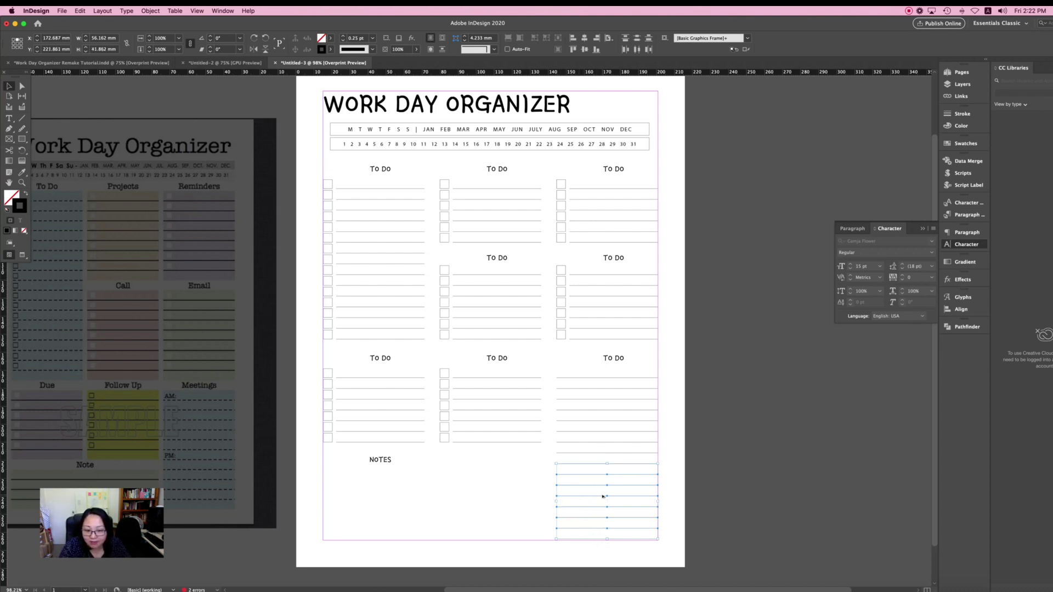
drag(602, 497, 371, 498)
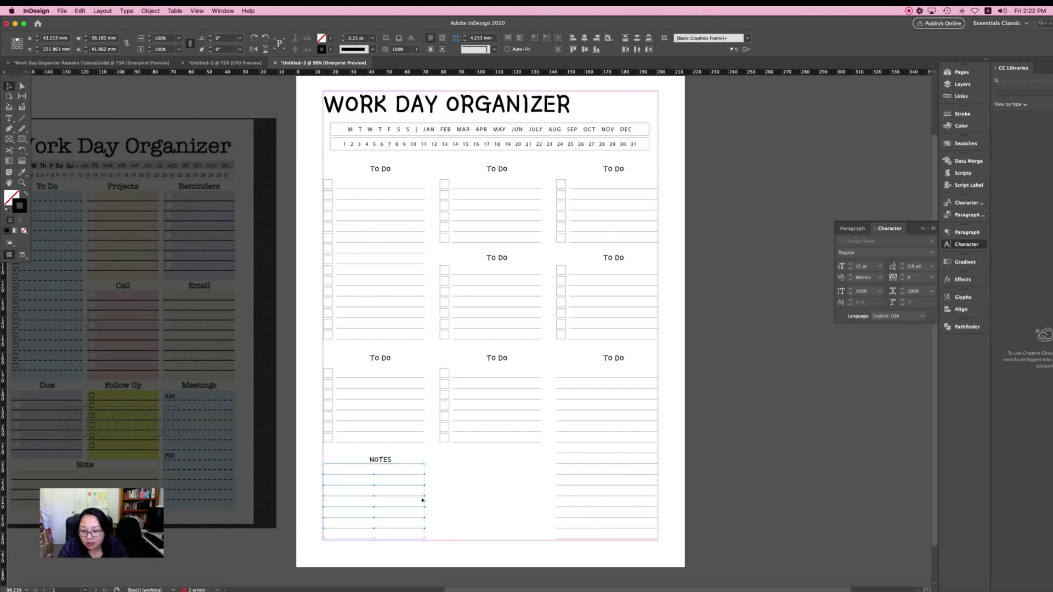
drag(423, 499, 541, 506)
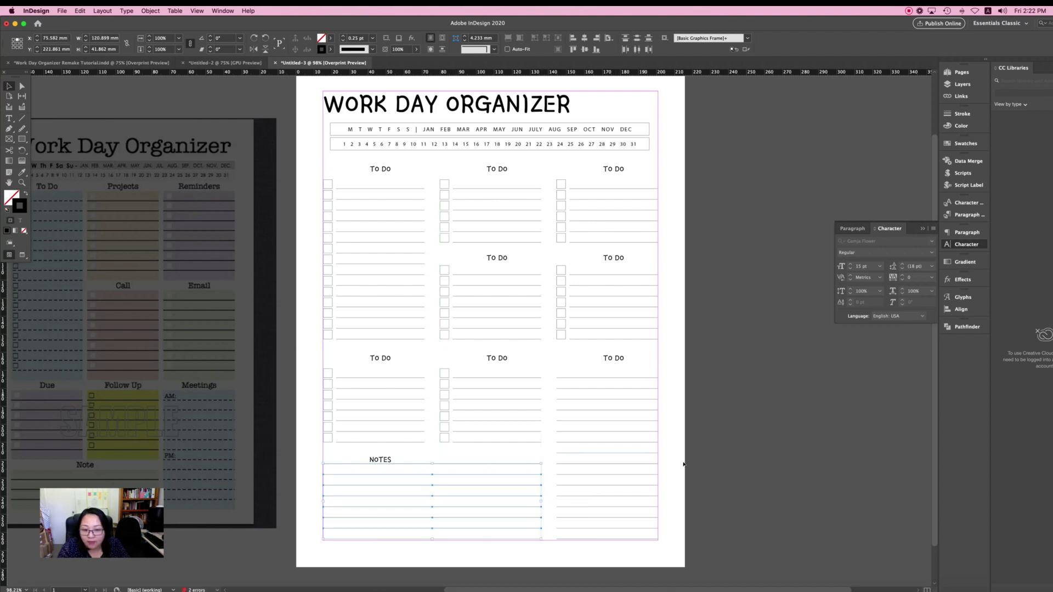
click(462, 461)
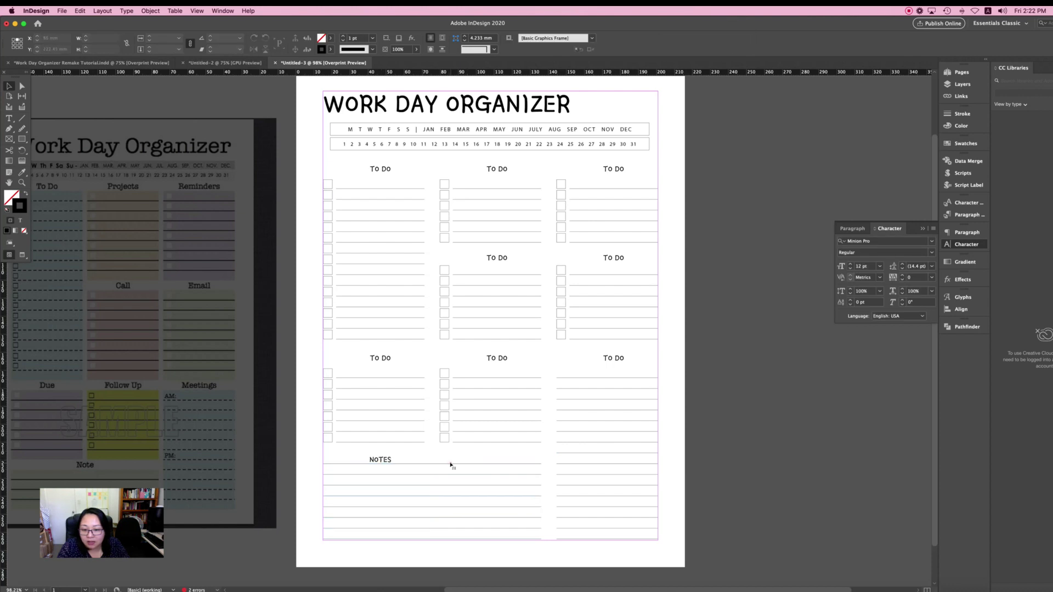
Align the NOTES heading frame to the left page margin and narrow it to about 28 mm
click(381, 461)
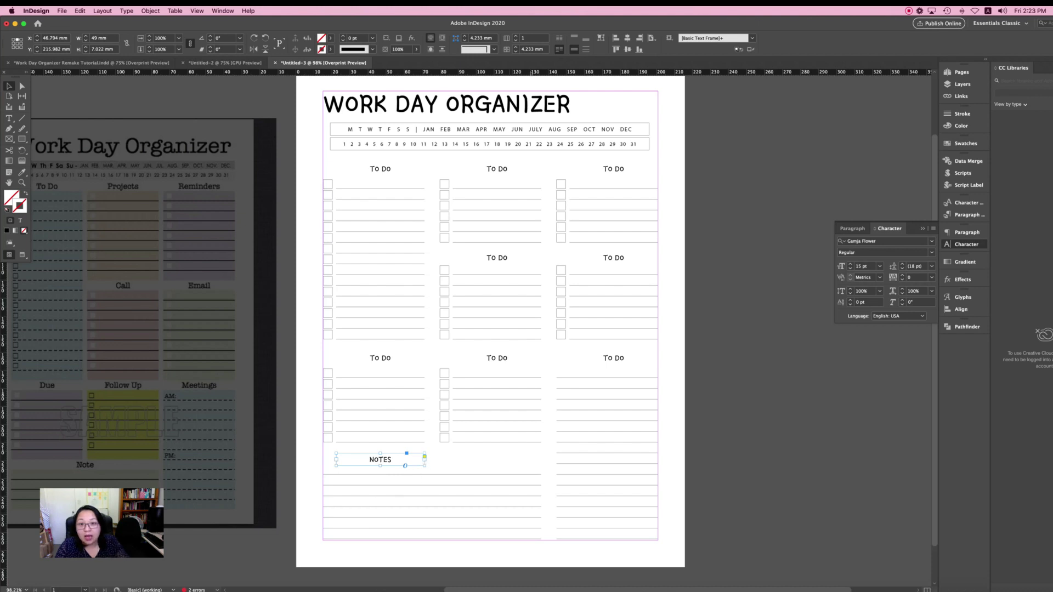
click(651, 38)
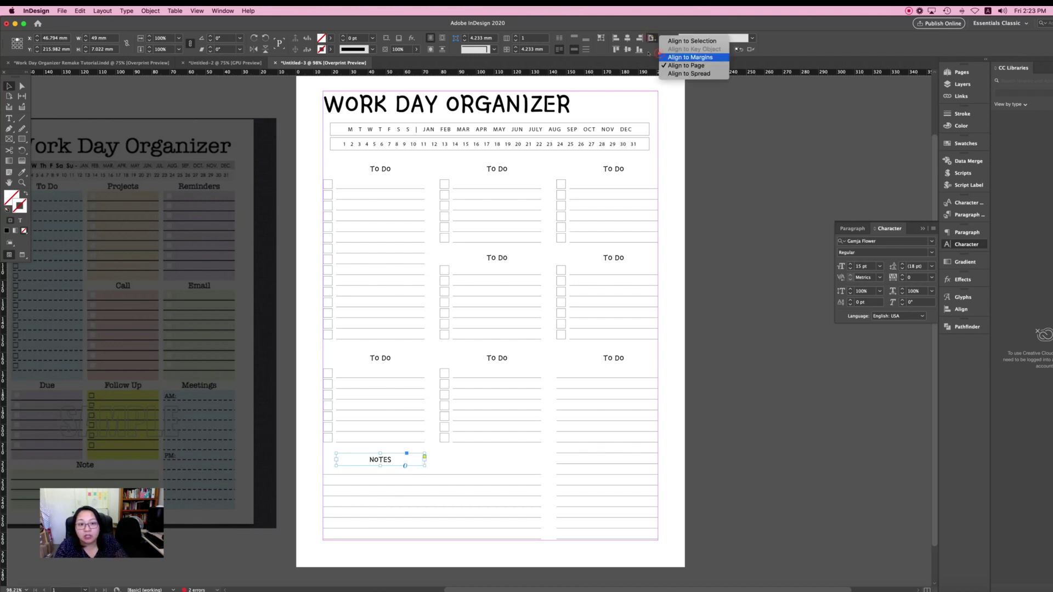
click(690, 57)
click(616, 39)
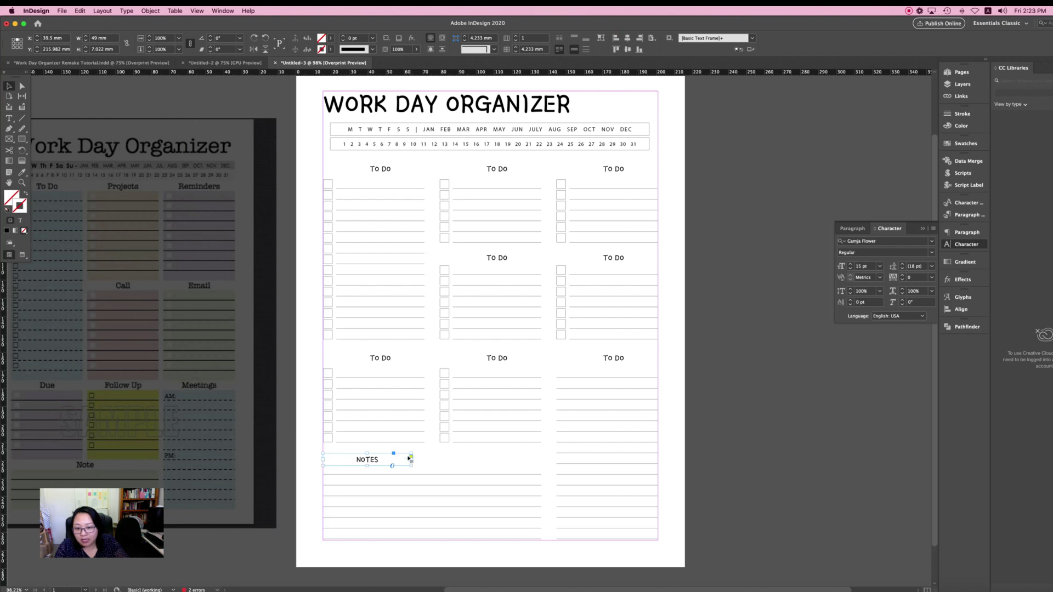
drag(411, 461, 375, 463)
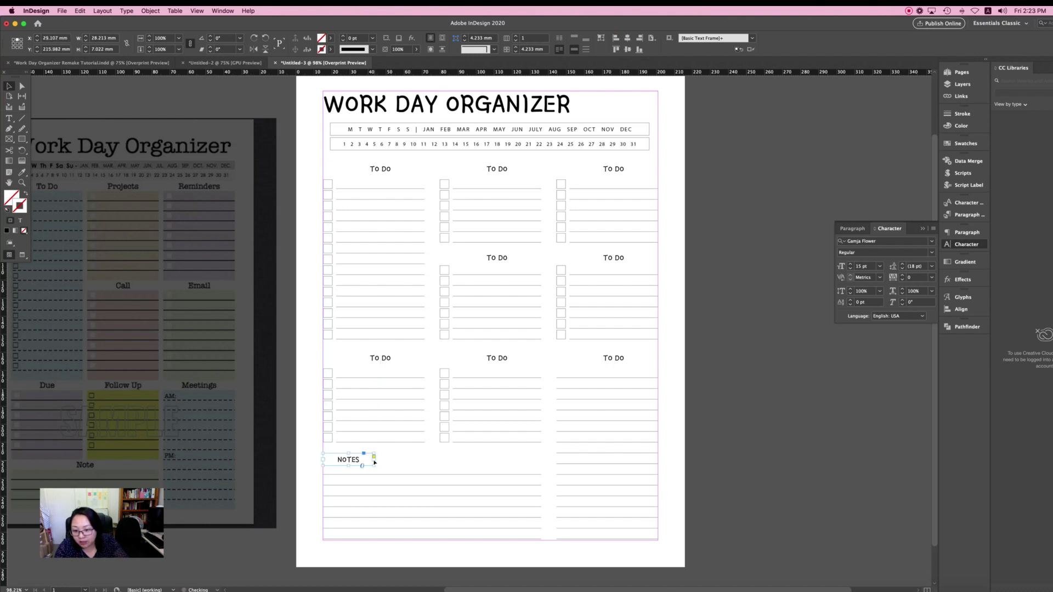
click(707, 472)
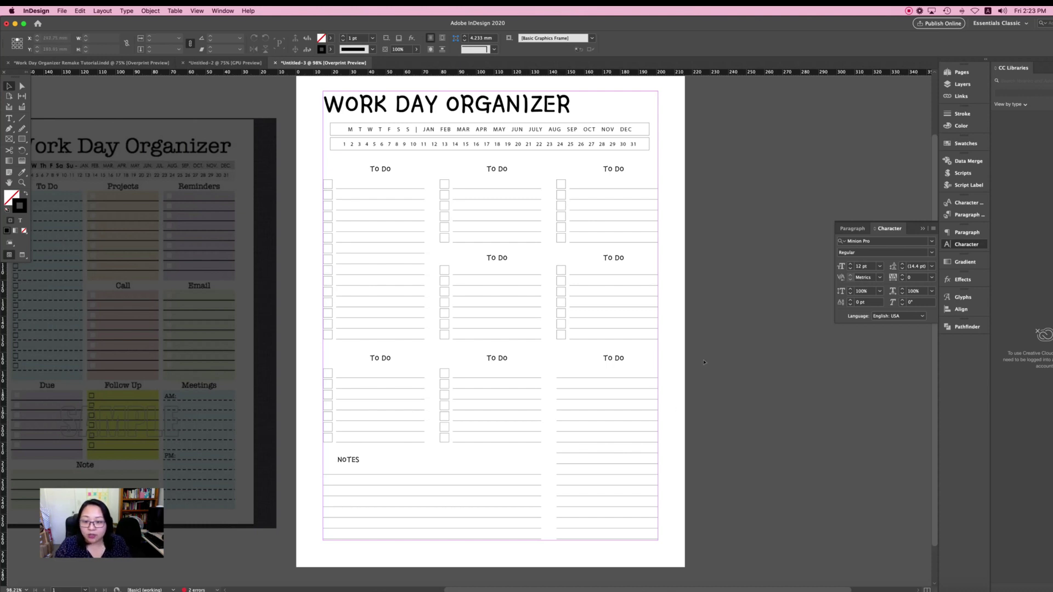
Change the top row's middle To Do heading to PROJECTS and its right-hand To Do heading to REMINDERS
double_click(491, 169)
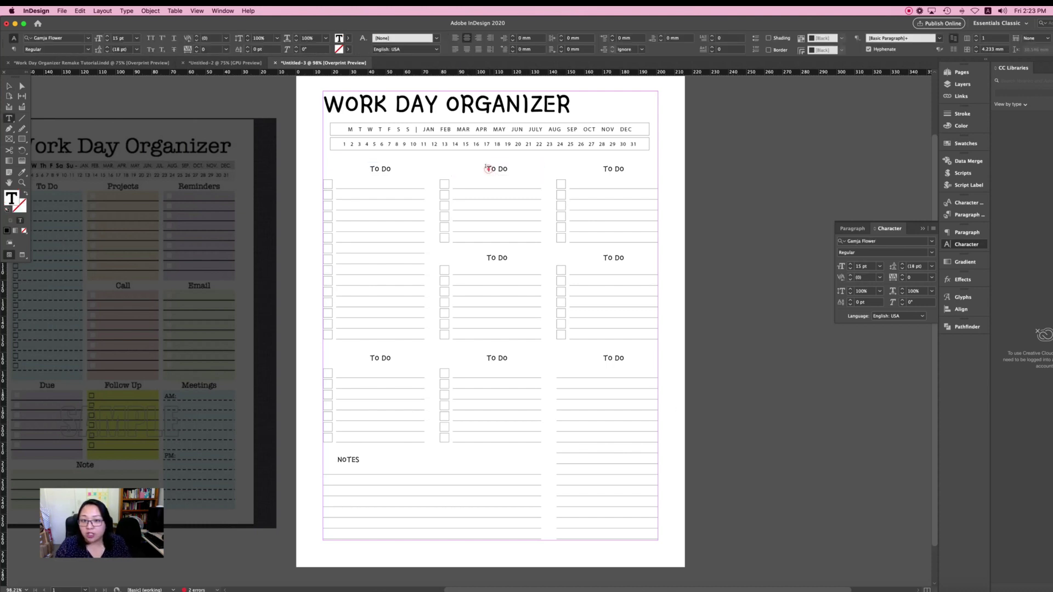
drag(484, 169, 547, 171)
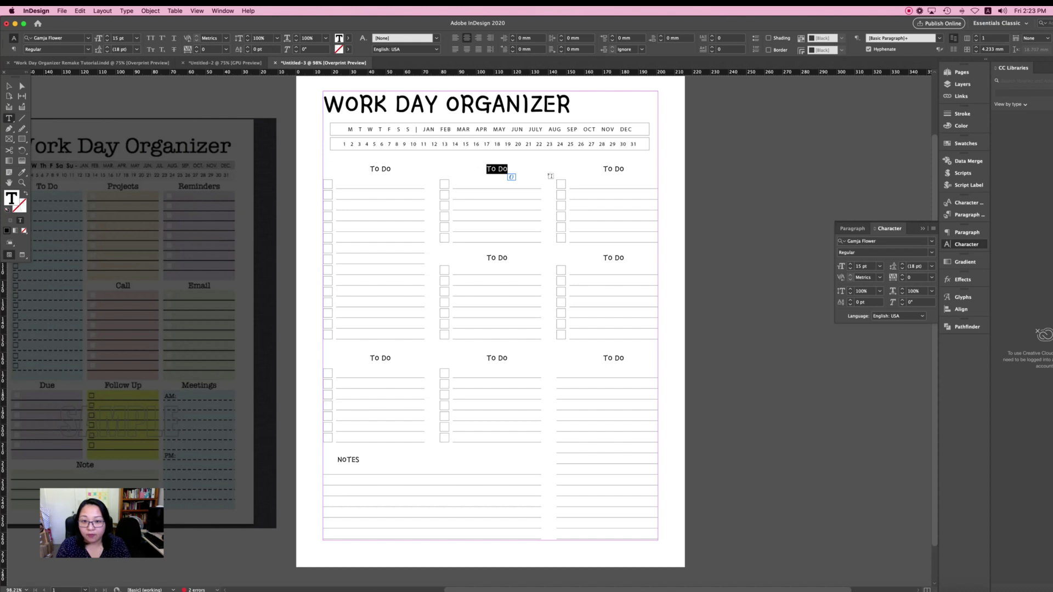
text(PROJECTS)
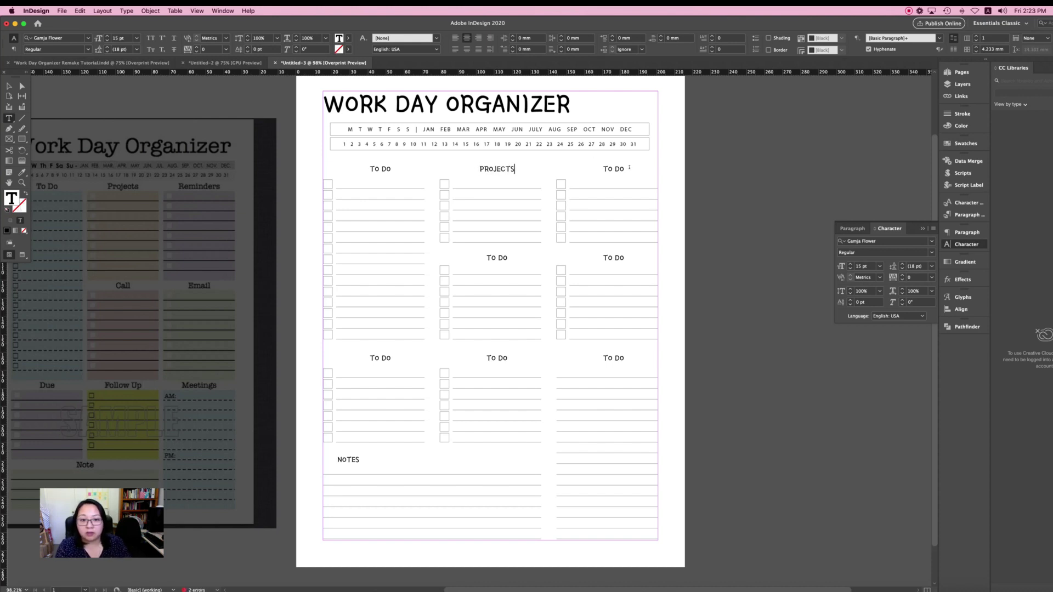
drag(601, 168, 624, 171)
text(REM)
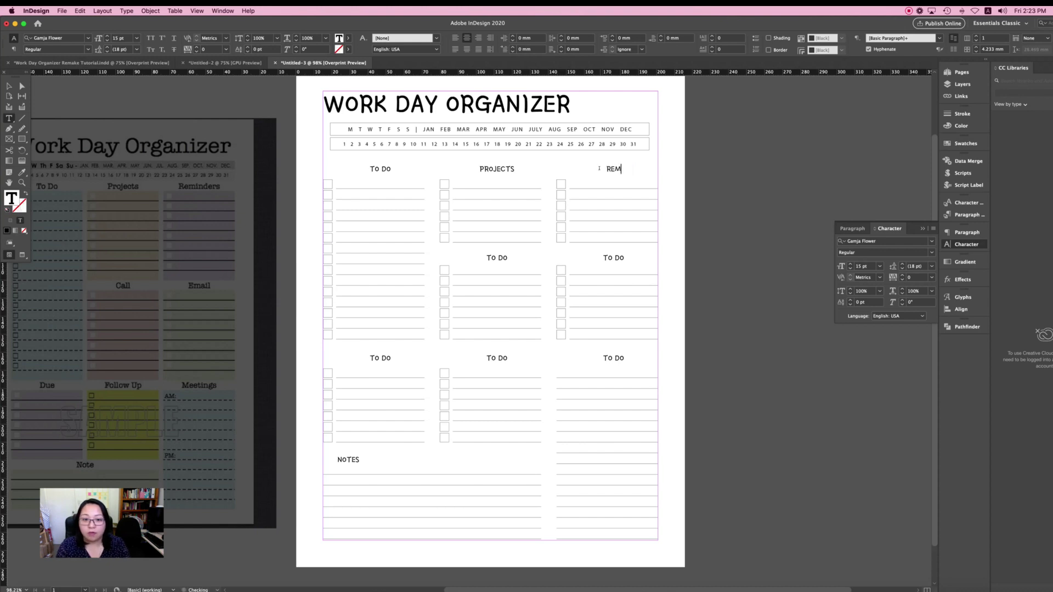
text(INDERS)
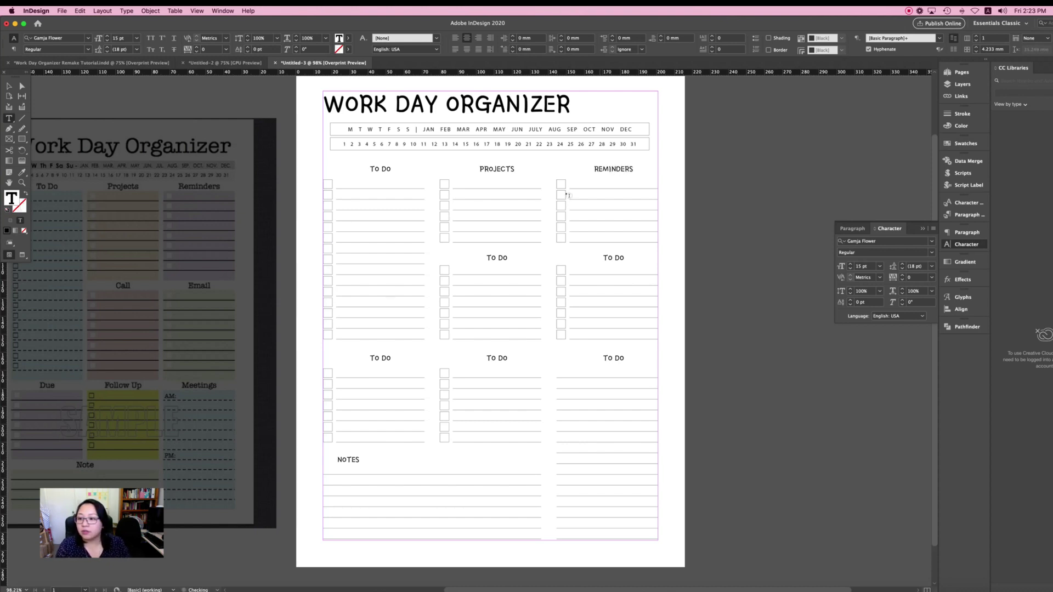
Retitle the second row's To Do headings as CALL in the middle column and EMAIL in the right column
drag(485, 258, 512, 259)
text(CAL)
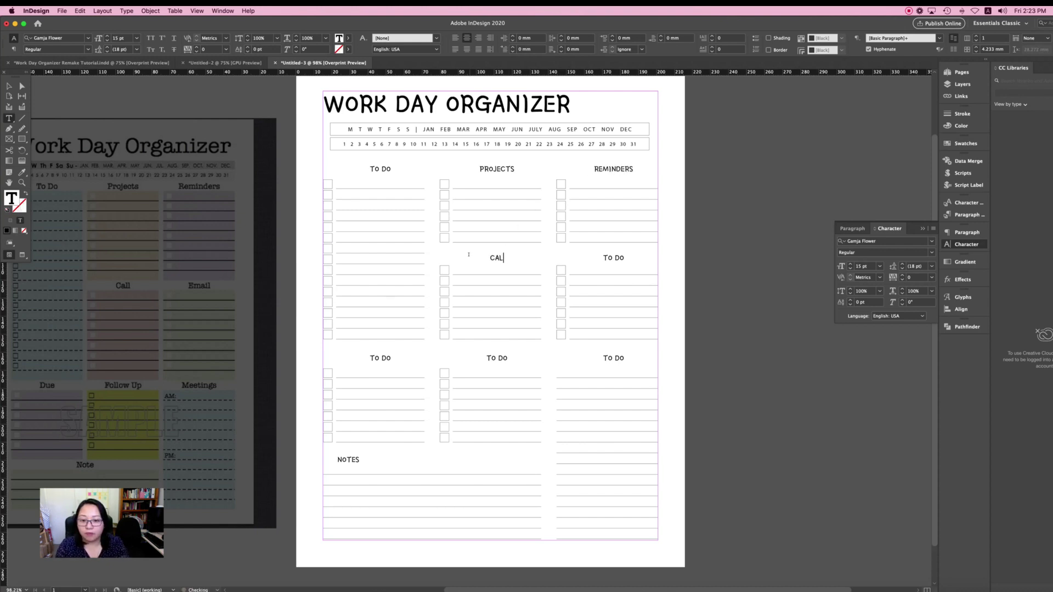
text(L)
drag(627, 257, 598, 257)
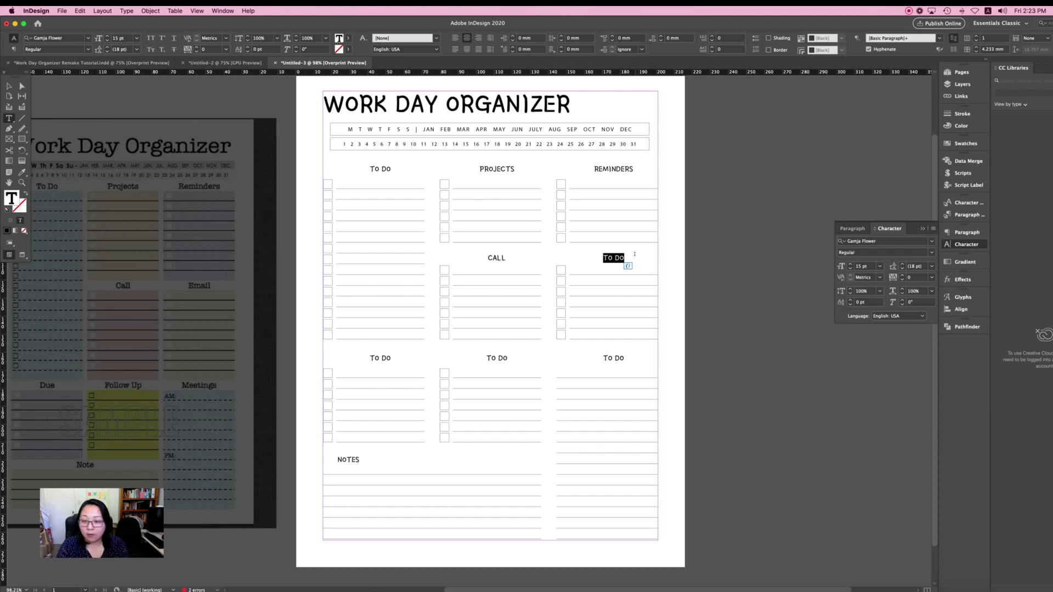
text(EMAIL)
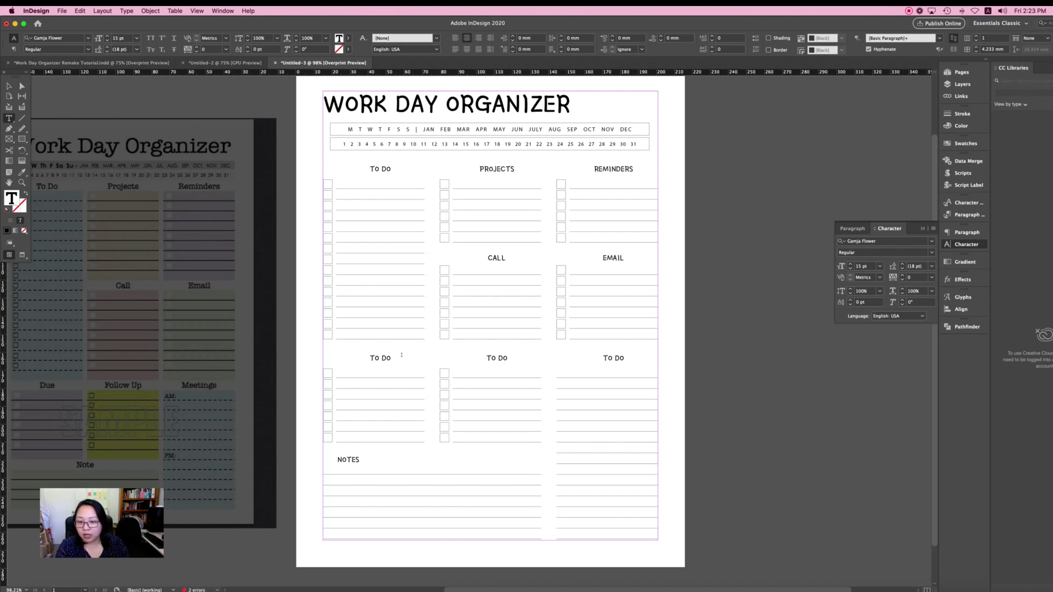
Retitle the three To Do headings in the lower row, from left to right, as DUE, FOLLOW UP and MEETINGS
drag(363, 356, 392, 358)
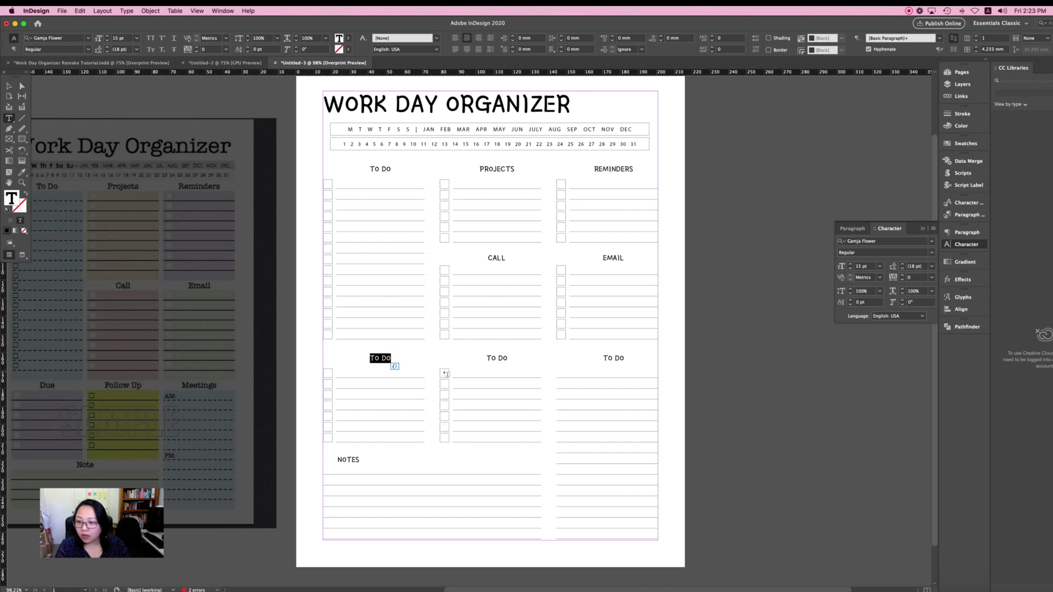
text(DUE)
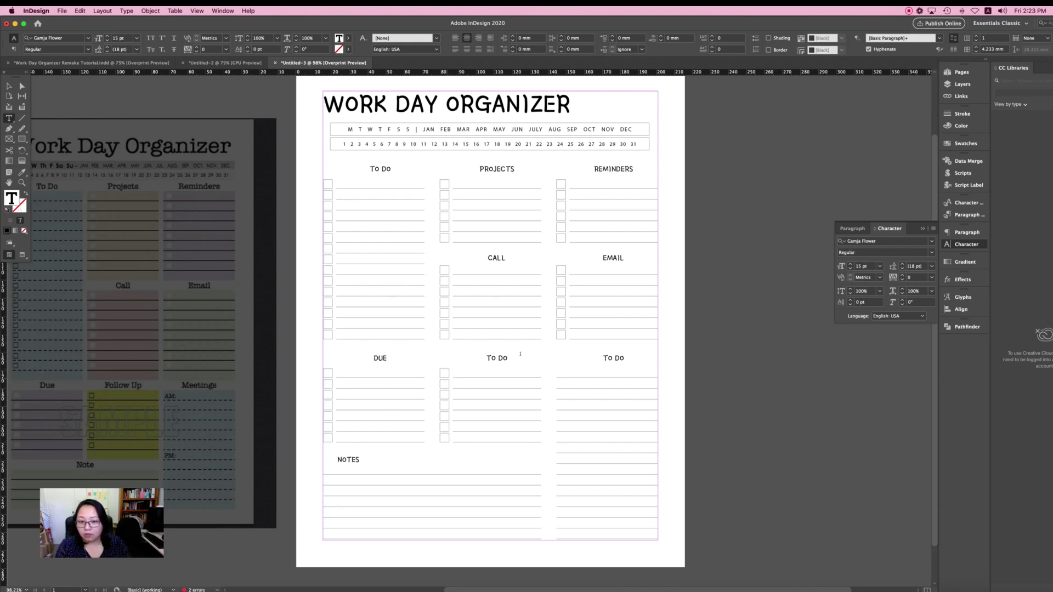
drag(485, 357, 508, 355)
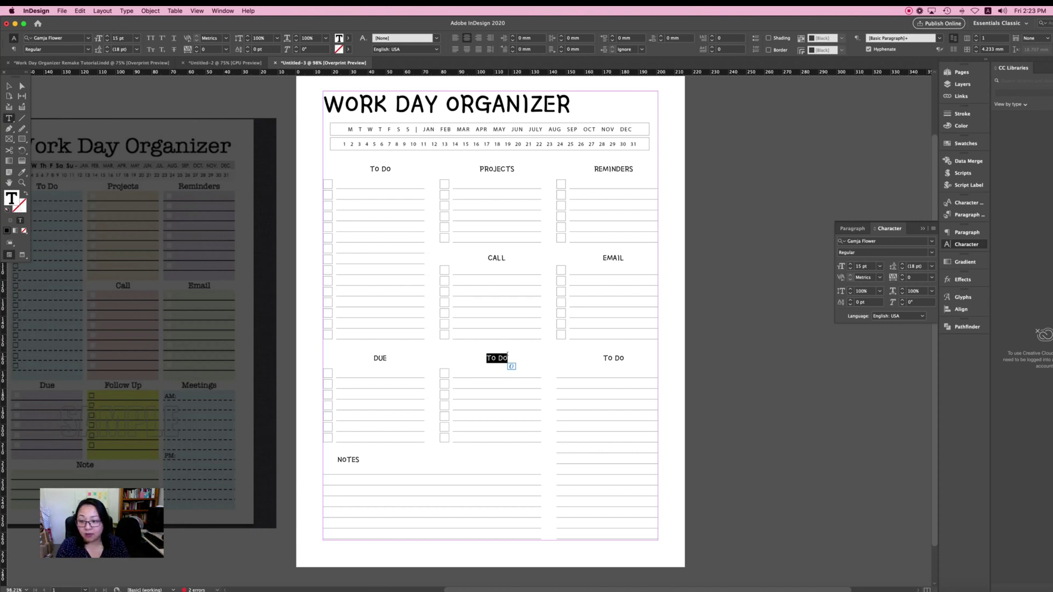
text(FOLLOW UP)
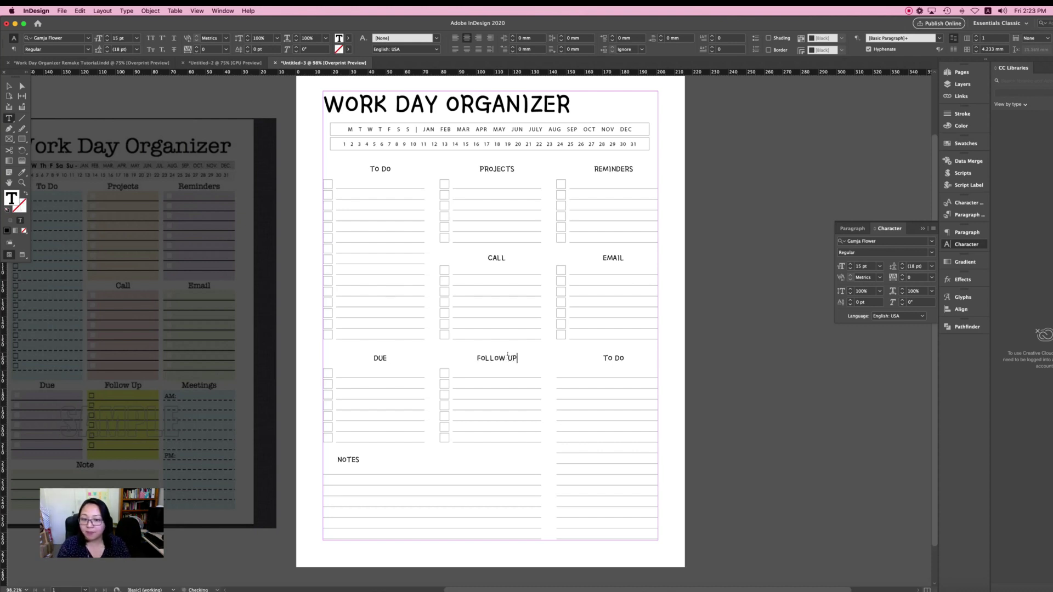
shift+click(655, 356)
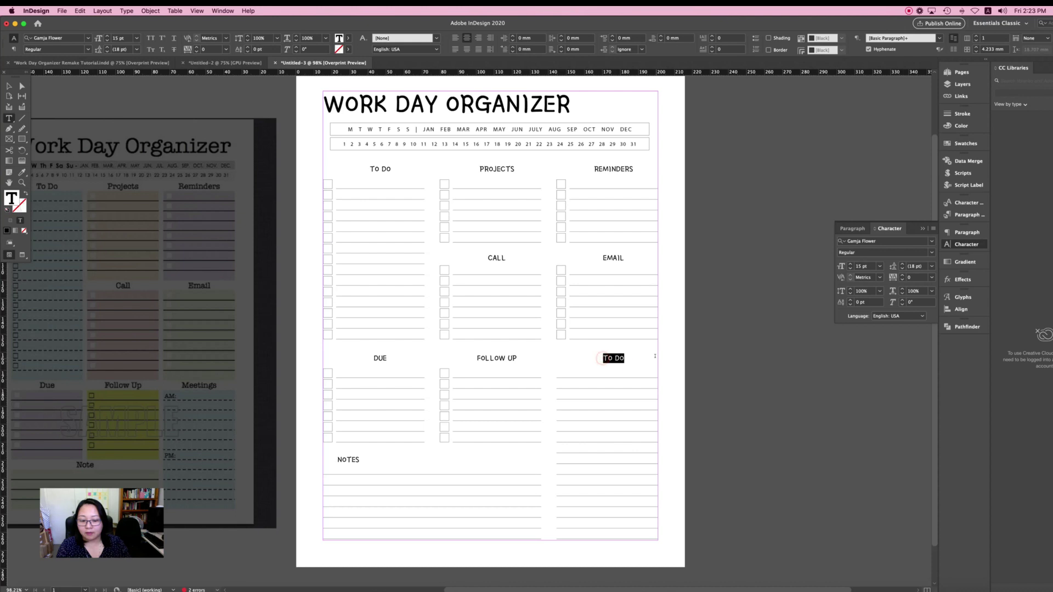
text(MEETINGS)
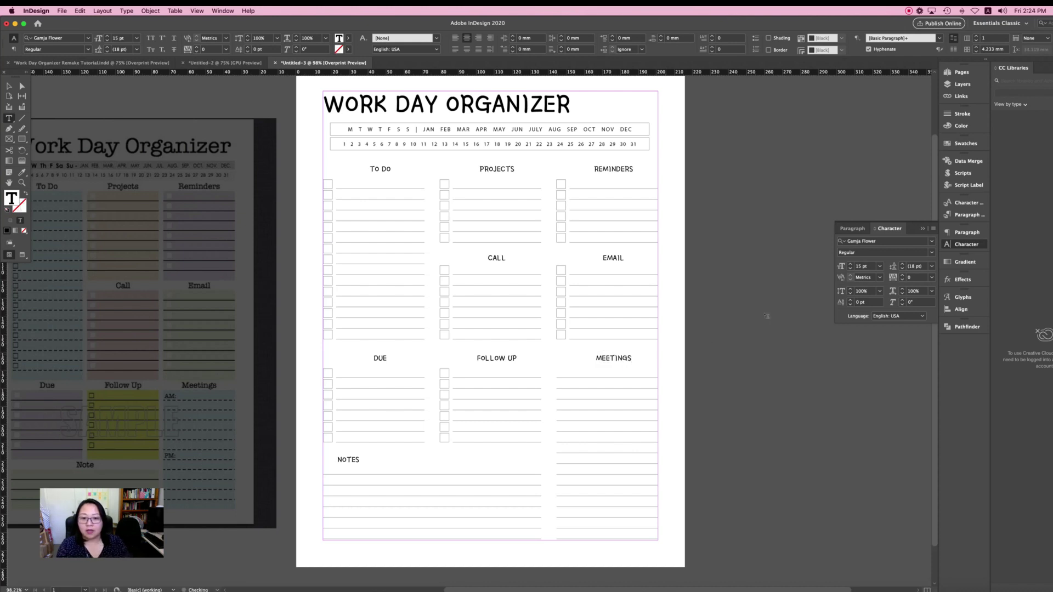
Add a small text frame reading "AM" on the first line beneath the Meetings heading
key(Escape)
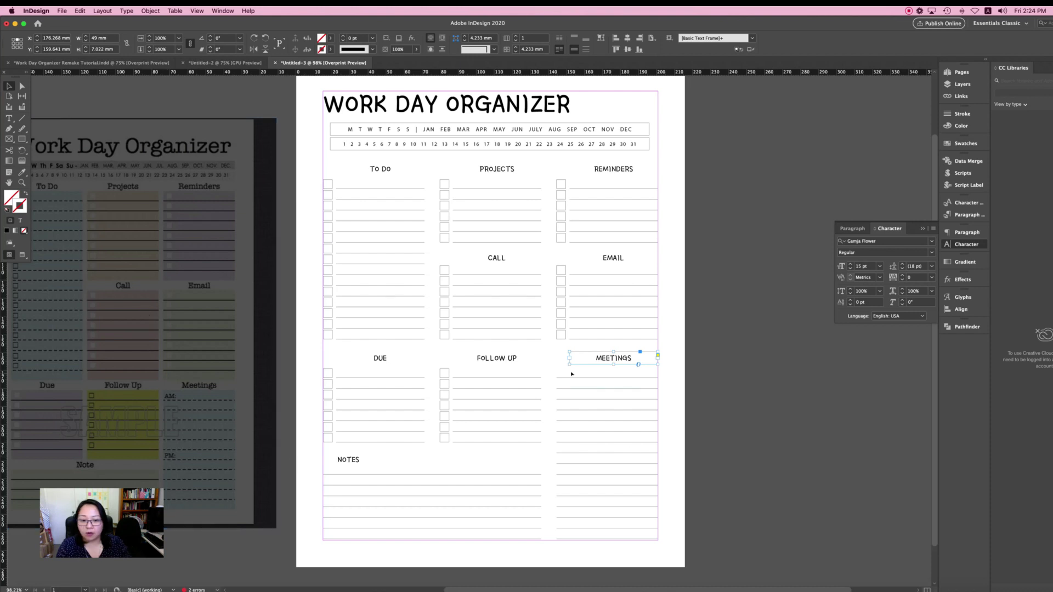
click(9, 119)
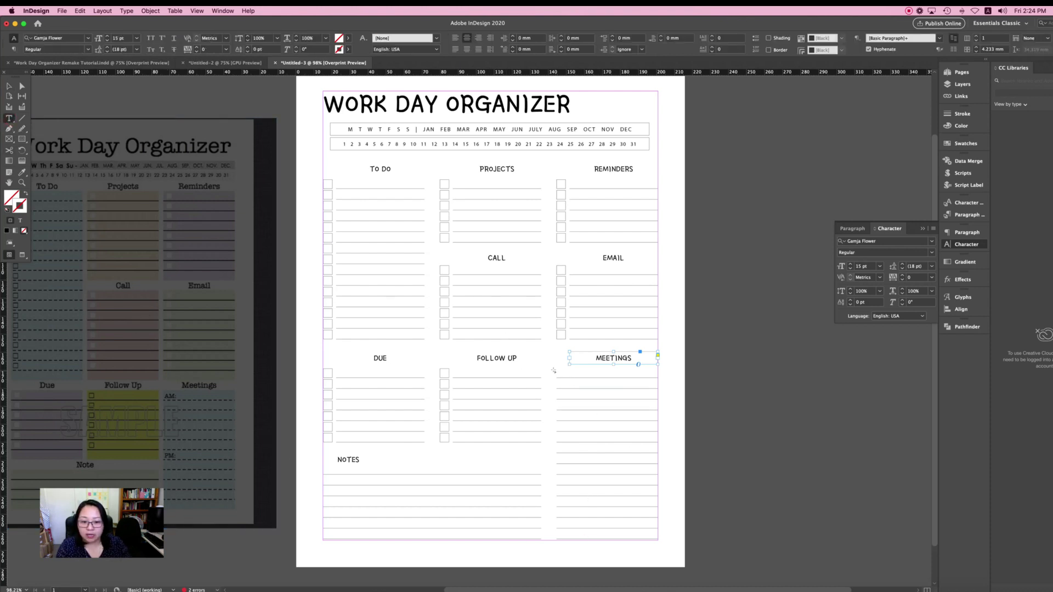
drag(556, 372, 586, 384)
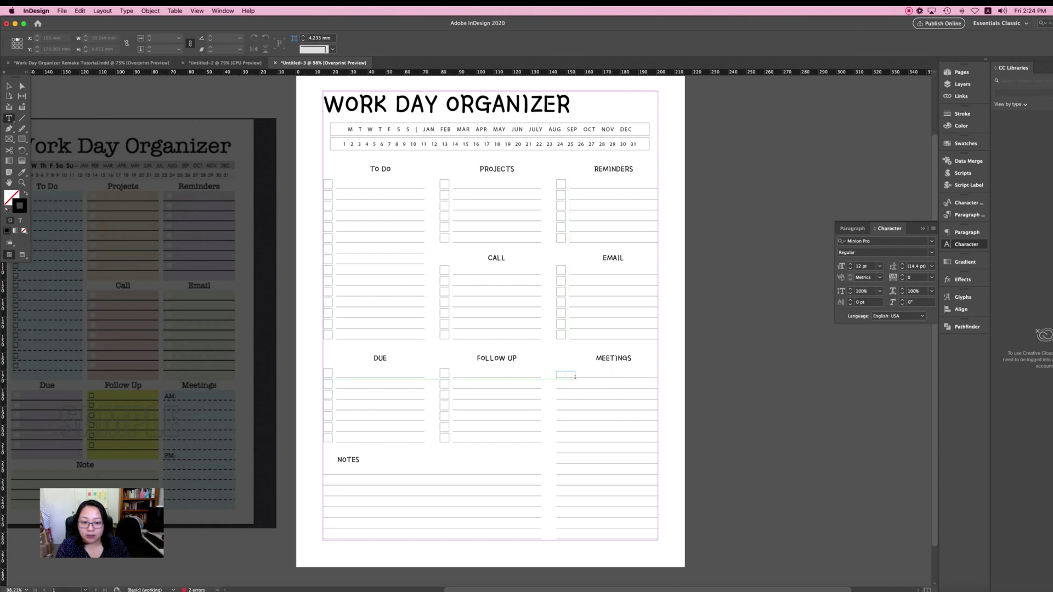
text(AM)
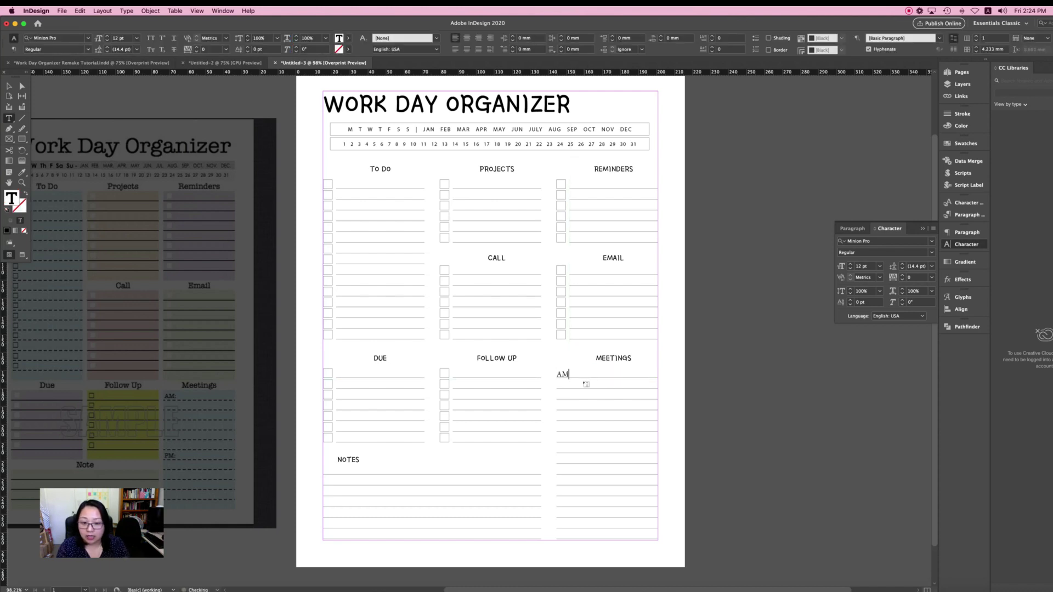
Set the AM label's font to Avenir Book at 9 pt
click(9, 87)
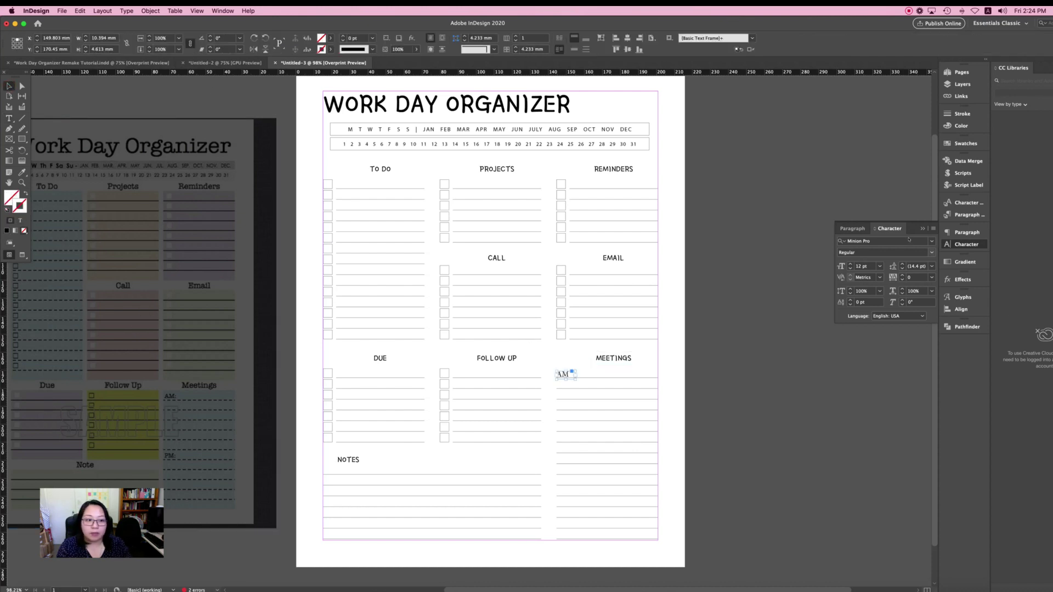
click(931, 241)
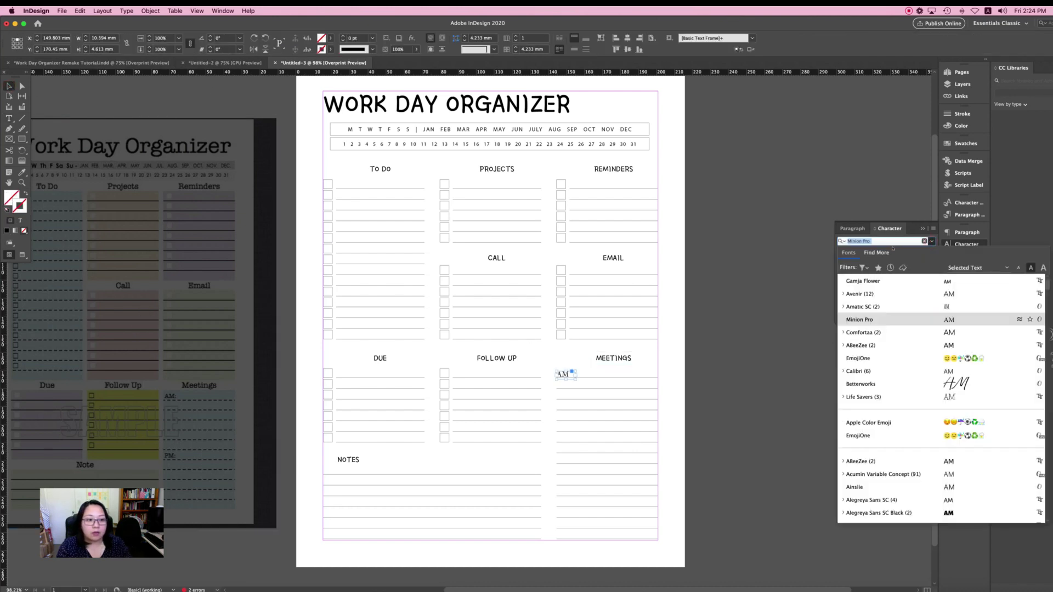
click(876, 295)
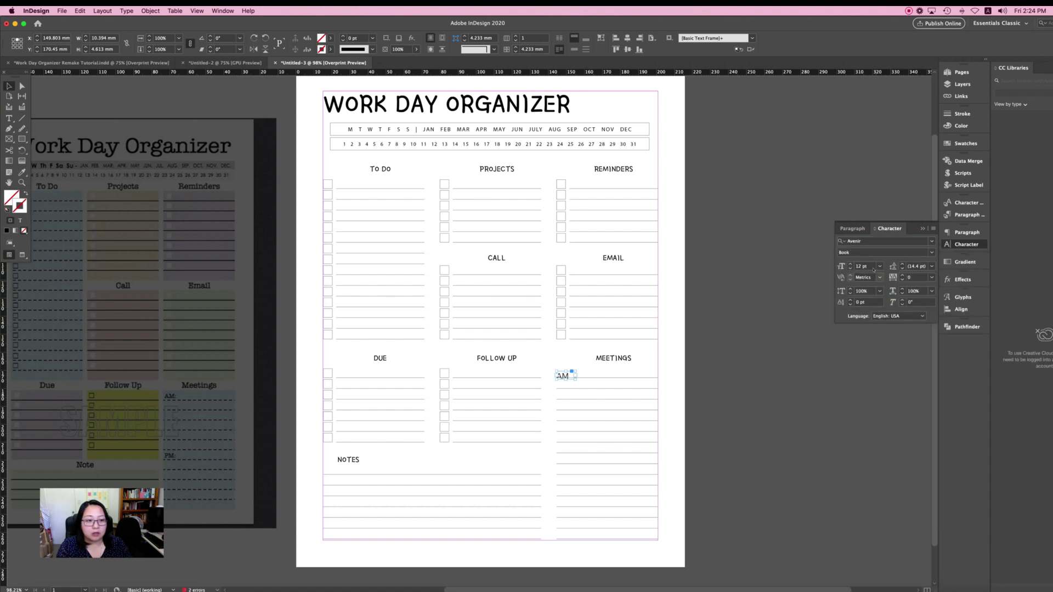
click(879, 266)
click(870, 305)
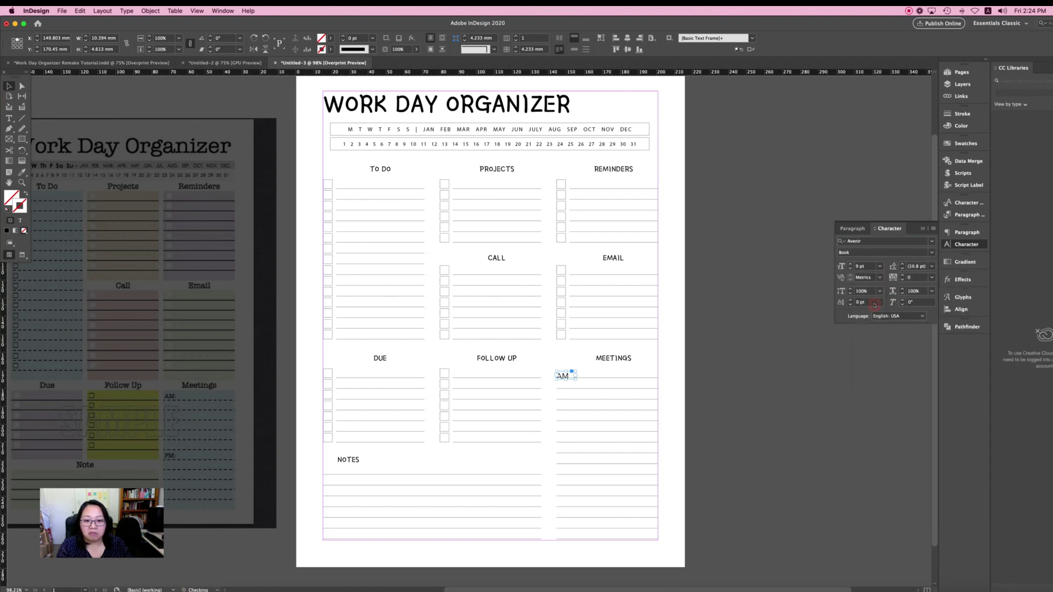
click(754, 388)
Align the AM label with the start of the first Meetings line and nudge it slightly above that line
click(574, 379)
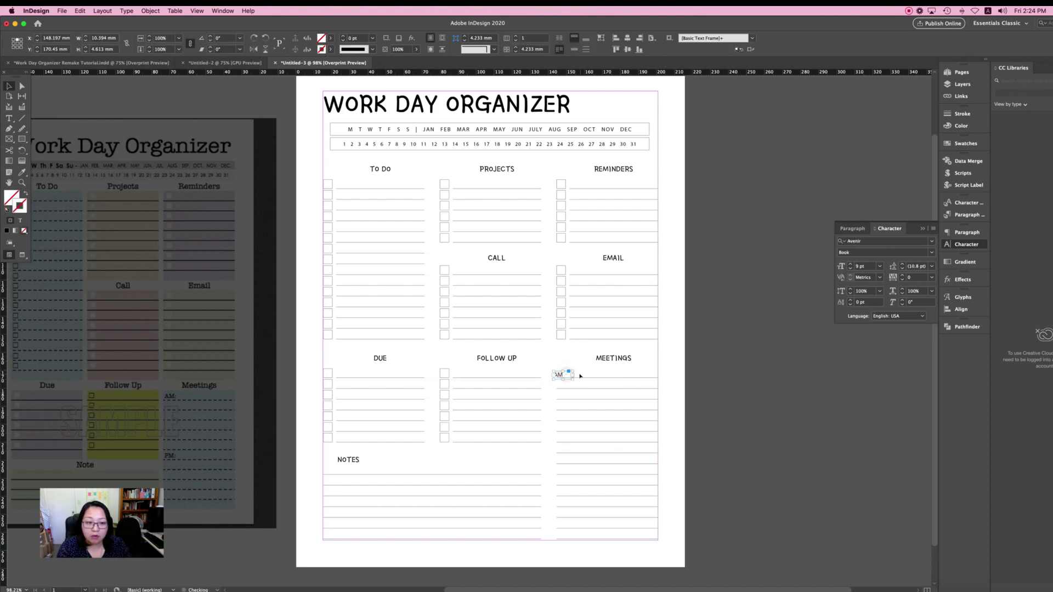
drag(571, 378, 574, 377)
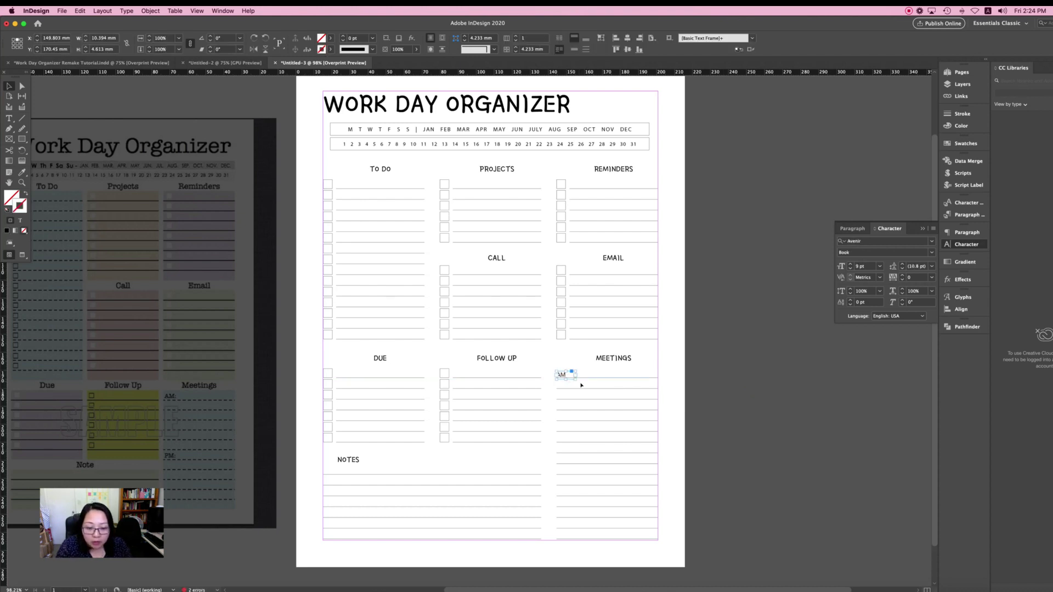
click(694, 383)
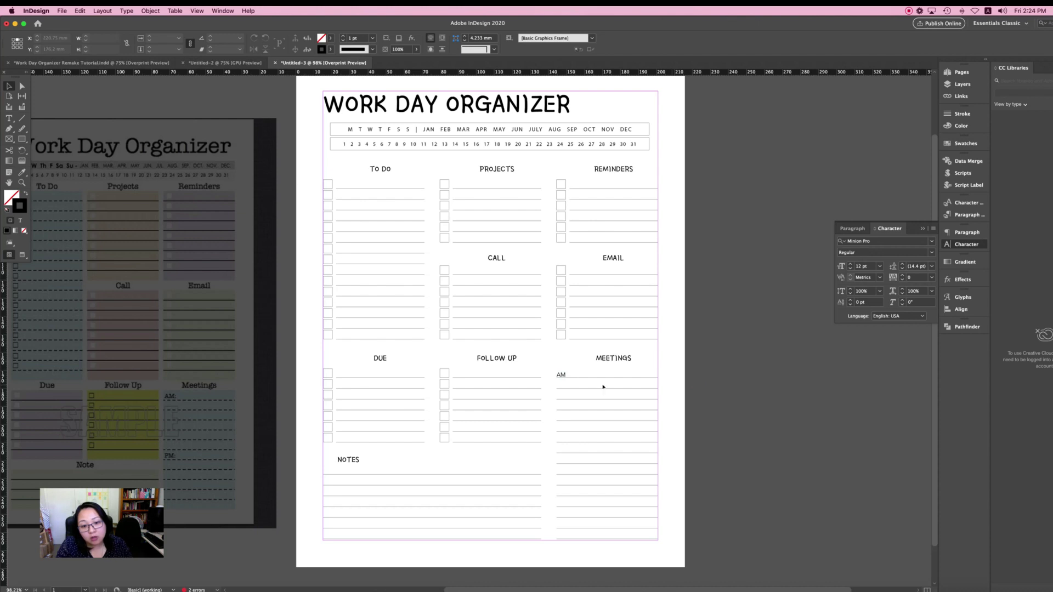
click(573, 374)
key(Up)
key(Up)
key(Up)
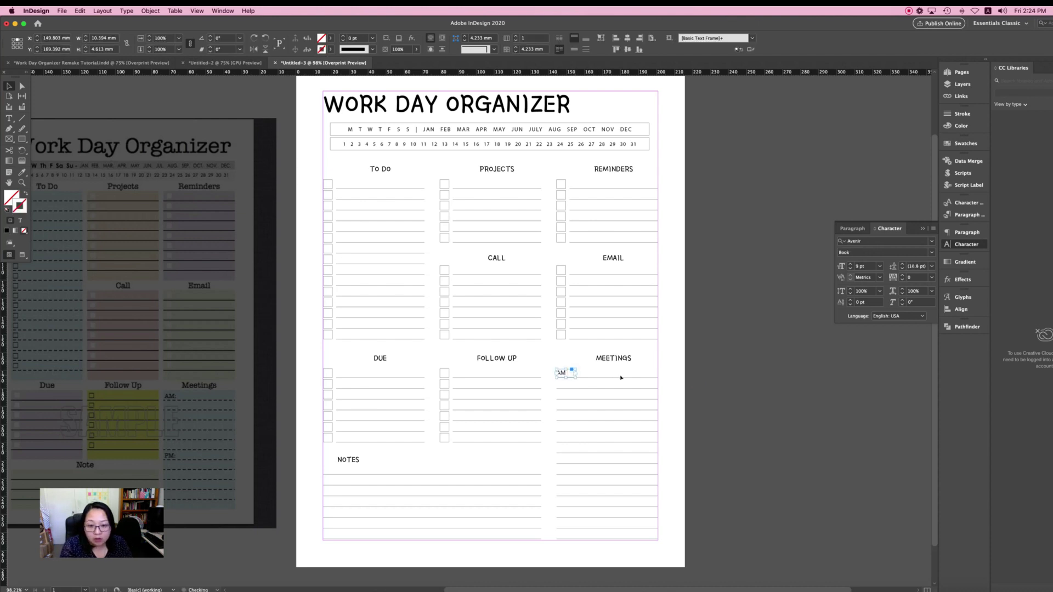
click(768, 392)
Reduce the AM label's size to 8 pt and nudge it slightly right and down on the first Meetings line
click(564, 372)
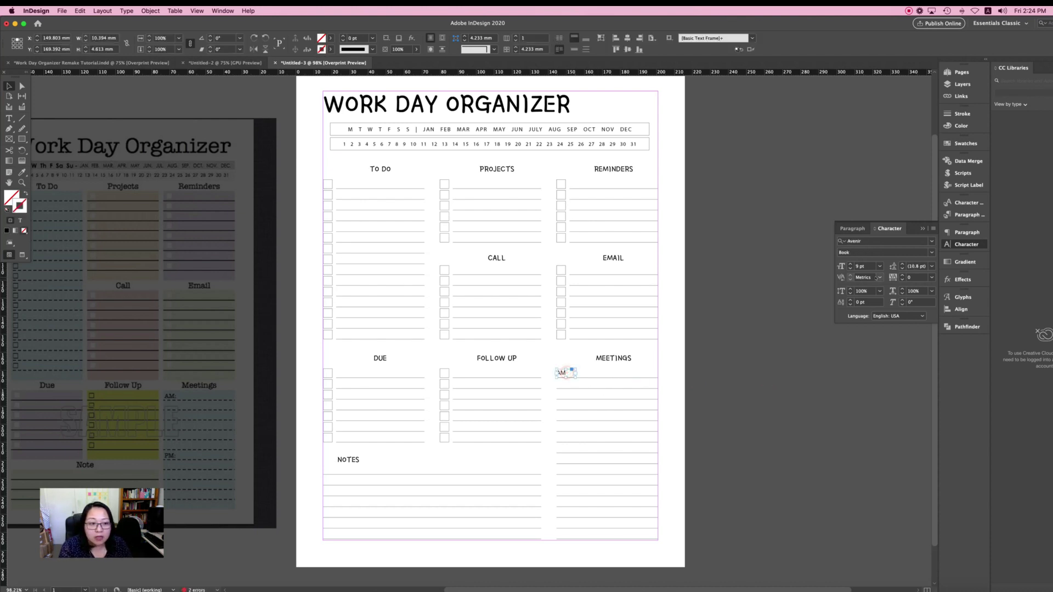
click(879, 266)
click(866, 328)
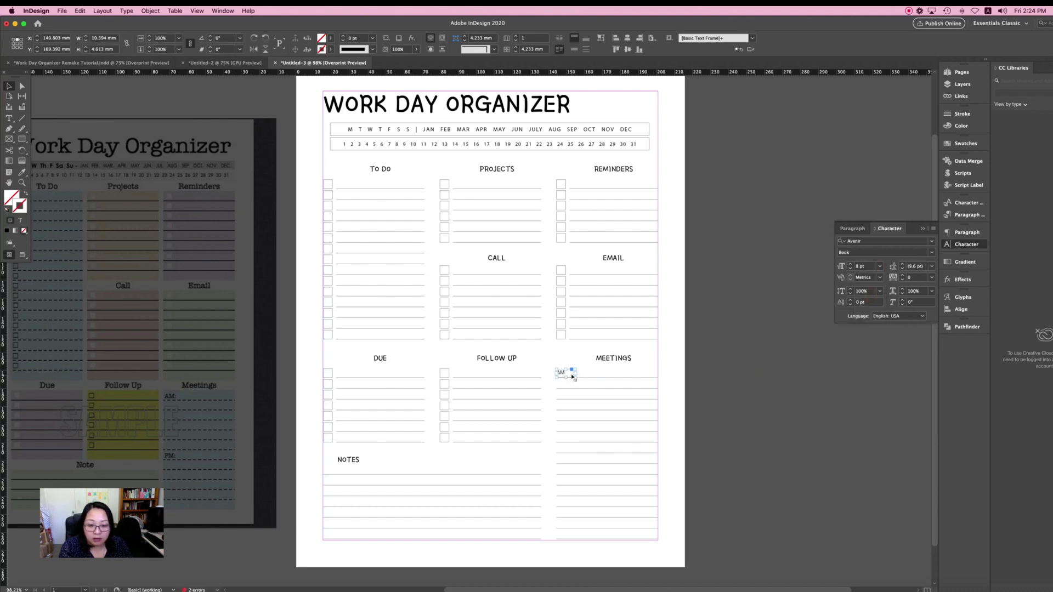
key(Right)
key(Right)
key(Right)
key(Down)
key(Down)
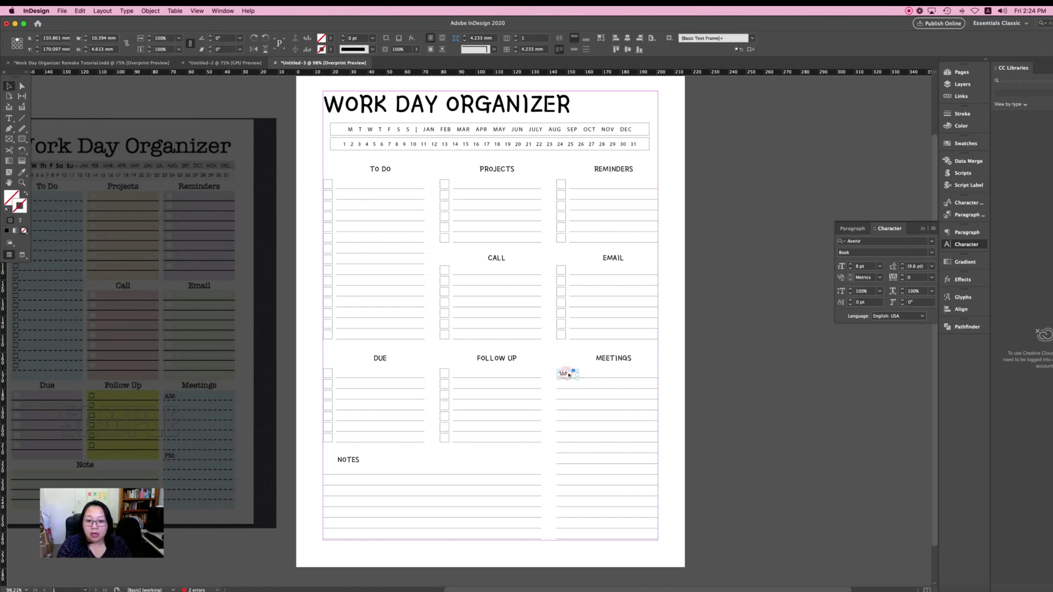
Duplicate the AM label straight down to the Meetings line level with the Notes heading and change the copy's text to "PM"
drag(569, 375, 580, 461)
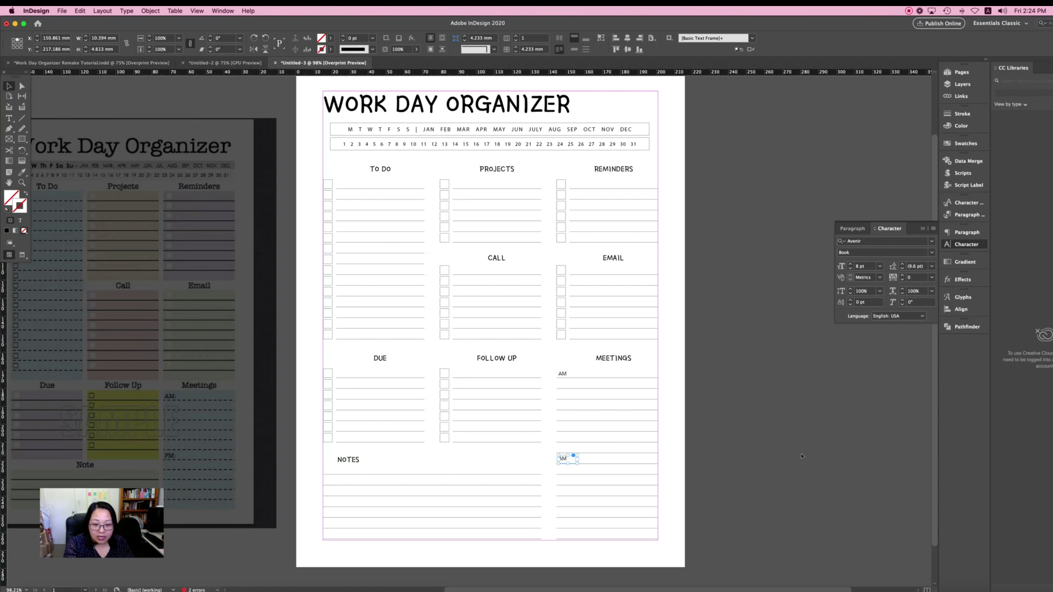
key(Down)
key(Down)
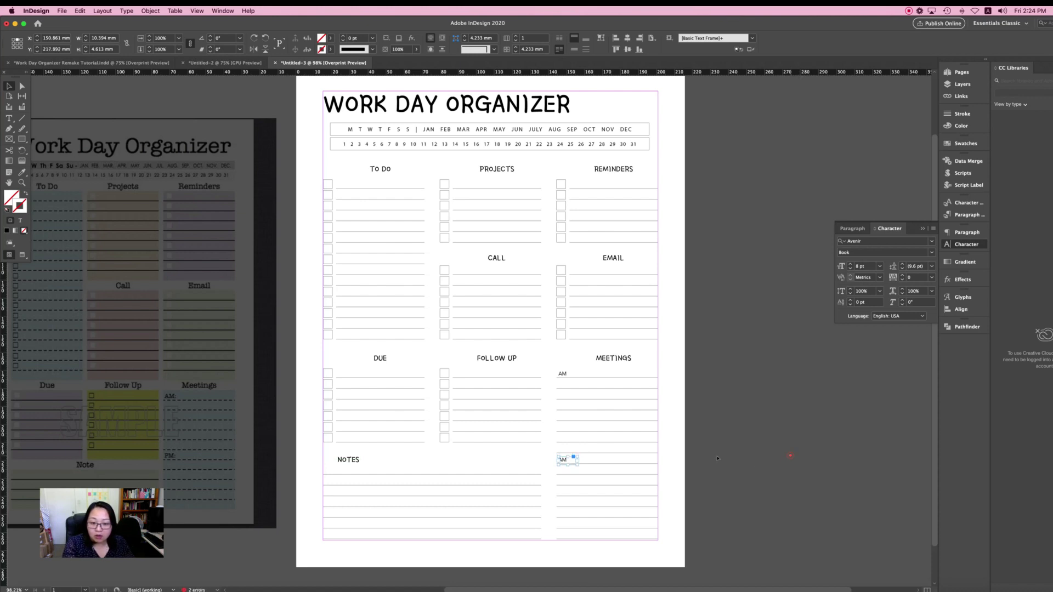
double_click(562, 460)
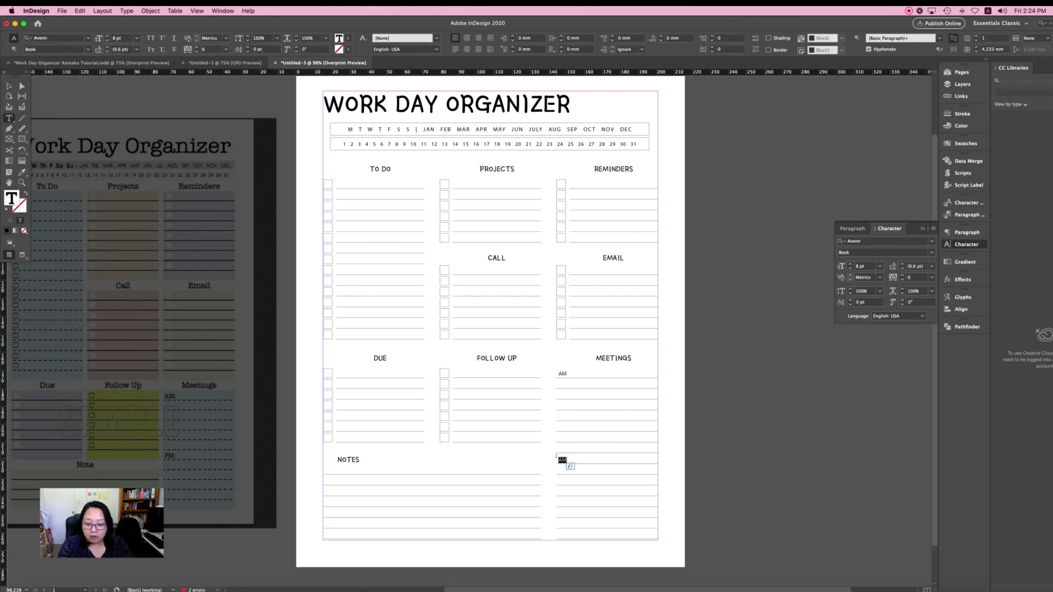
text(PM)
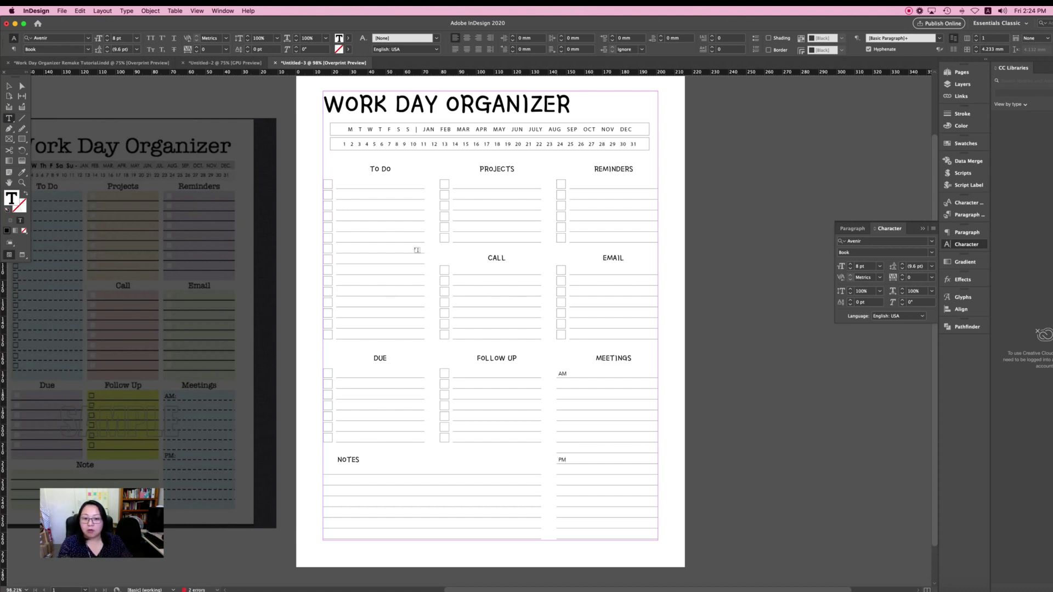
key(Escape)
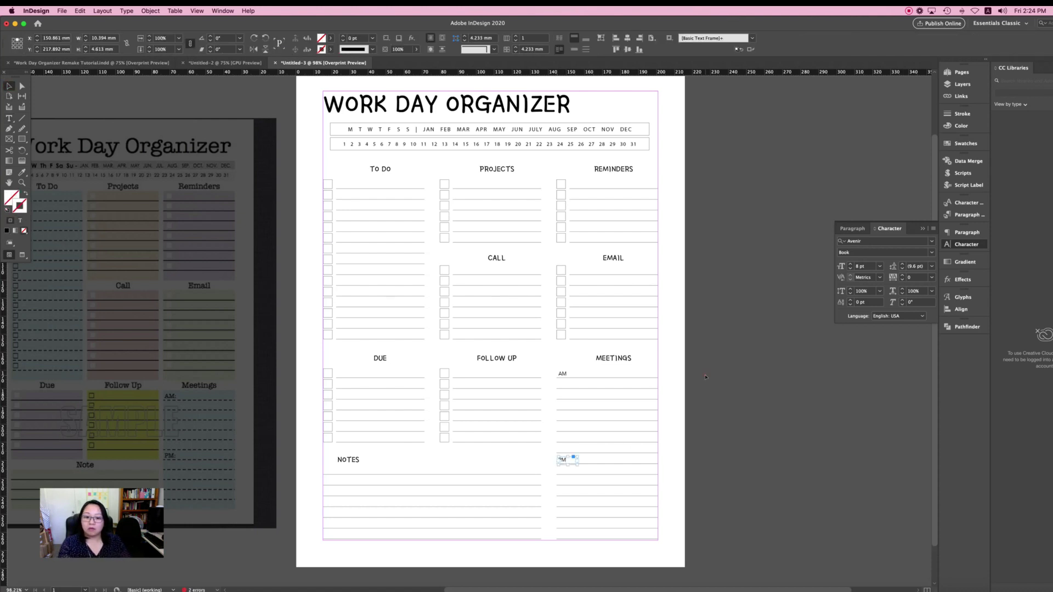
click(706, 377)
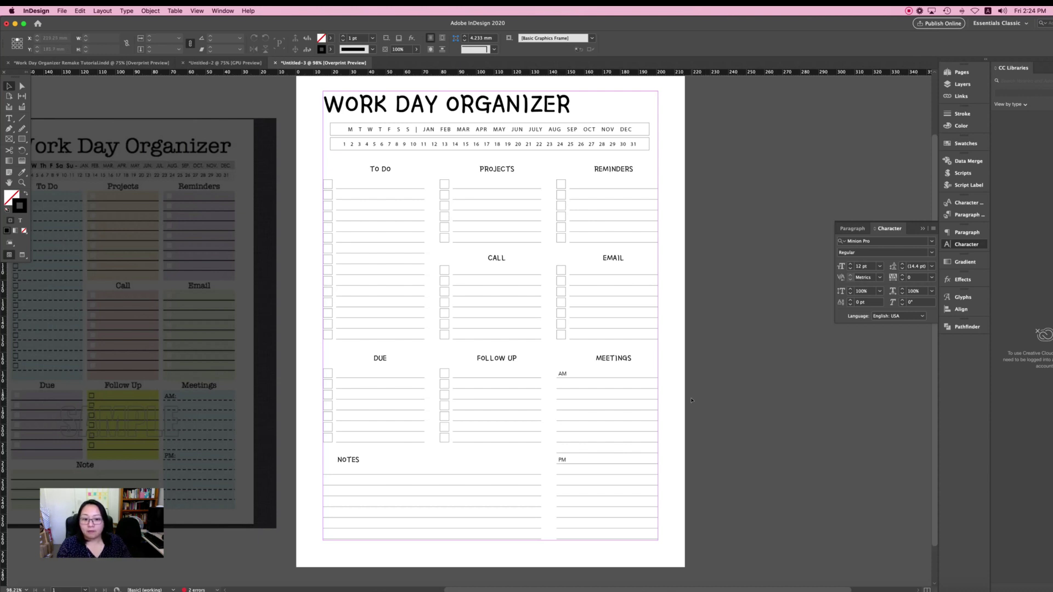
Look over the section headings one by one, from To Do through Notes
click(404, 170)
click(517, 170)
click(625, 170)
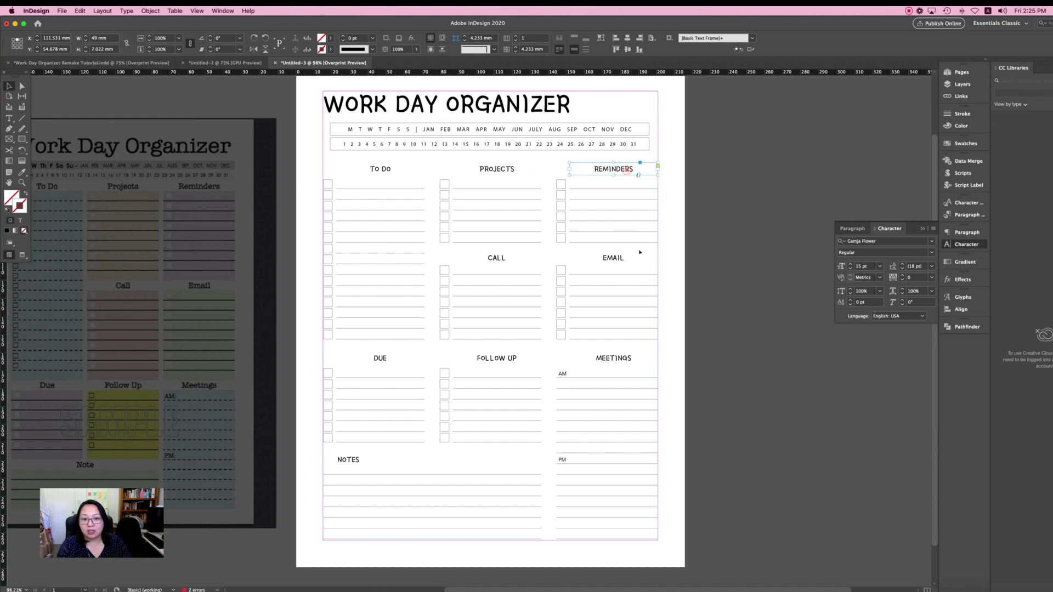
click(639, 252)
click(524, 258)
click(377, 364)
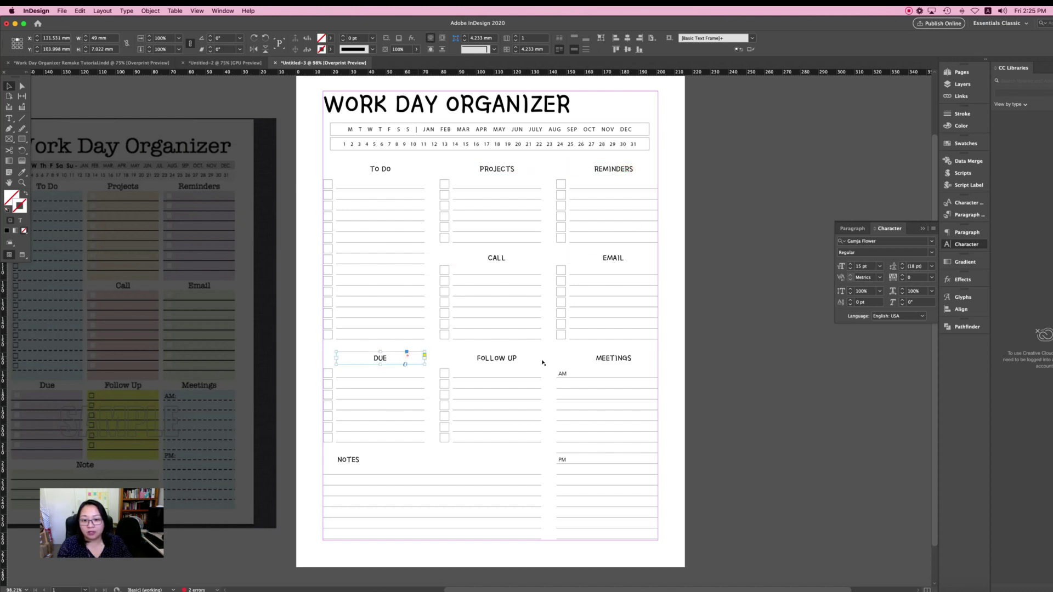
click(527, 362)
click(618, 364)
click(377, 463)
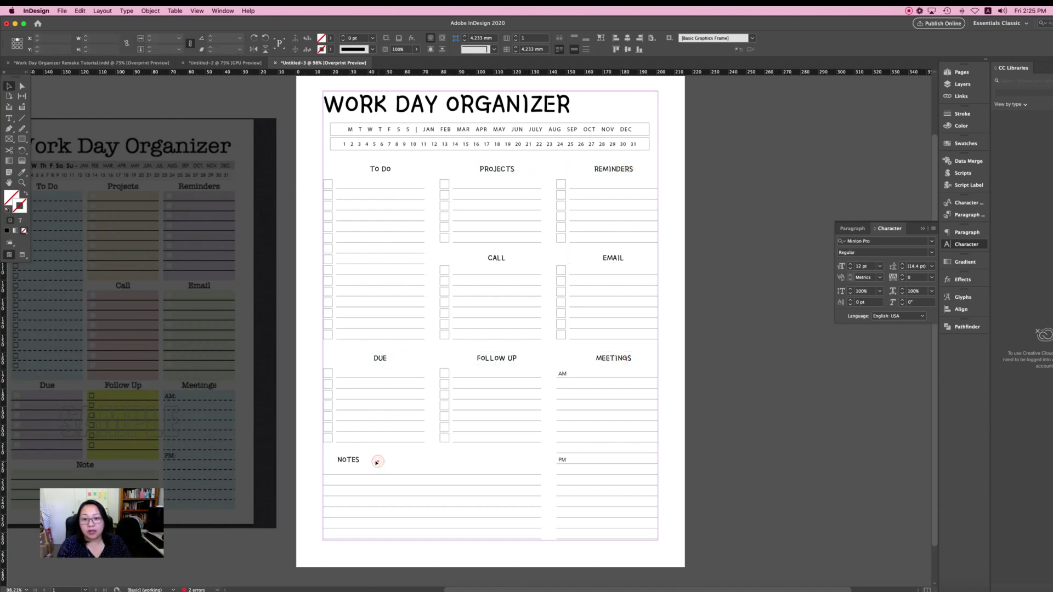
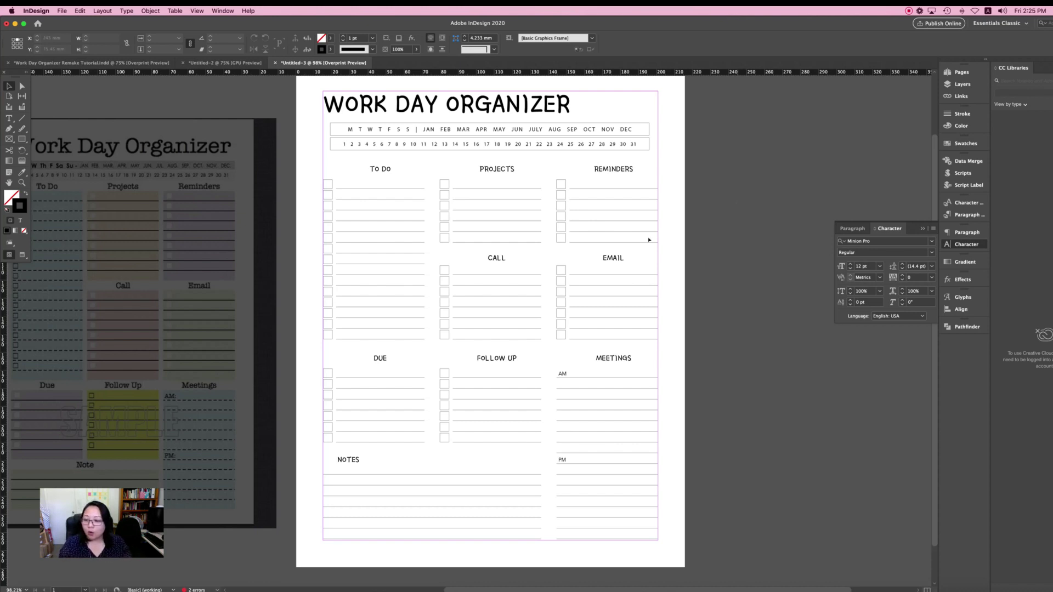
Switch to Chrome and browse the Pinterest color palette pins related to 25 Summer Color Palettes
click(115, 588)
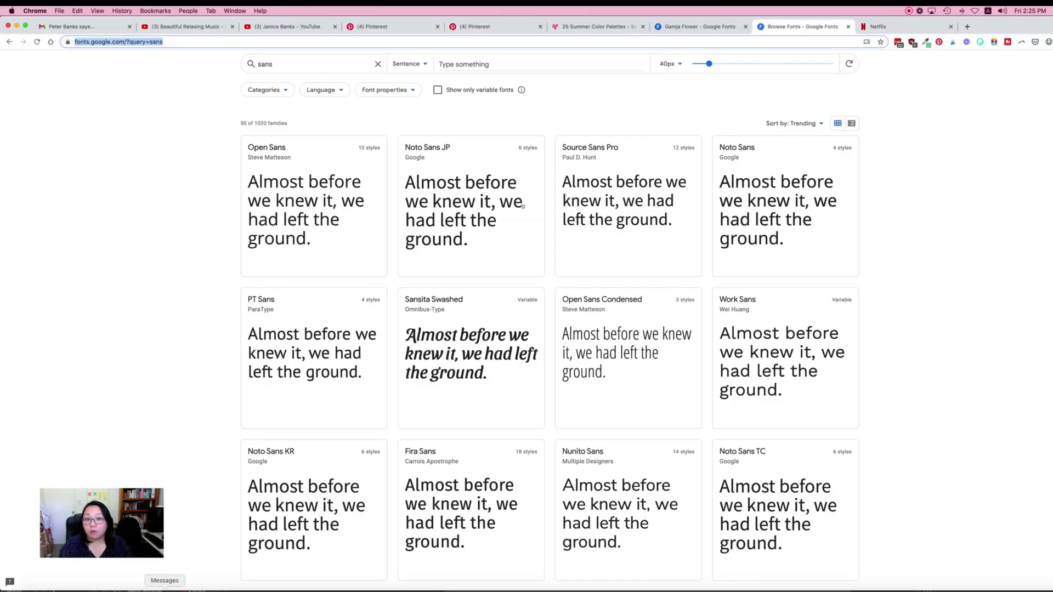
click(496, 30)
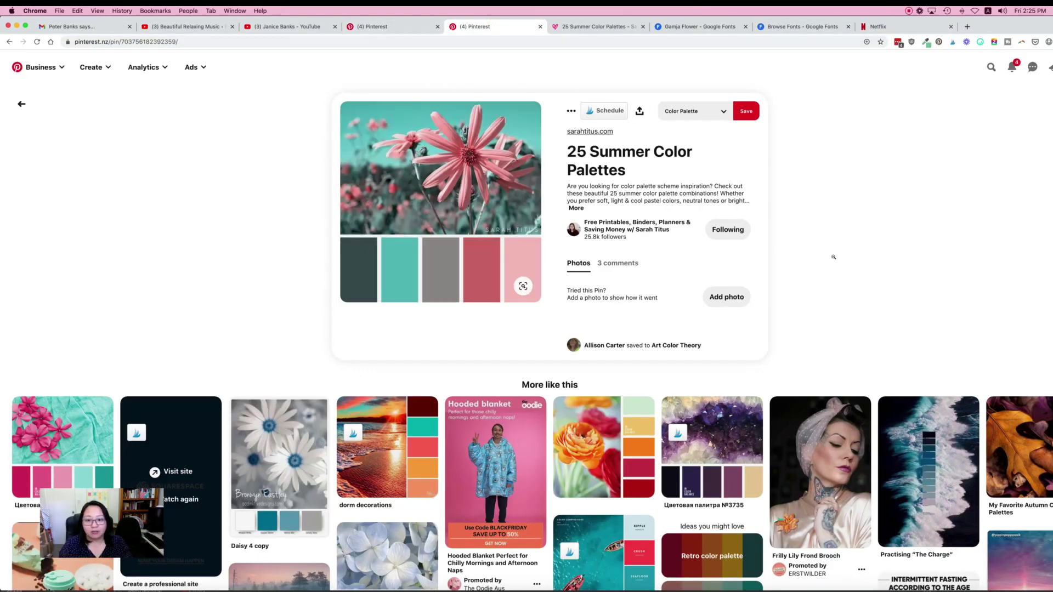
scroll(813, 301, down, 10)
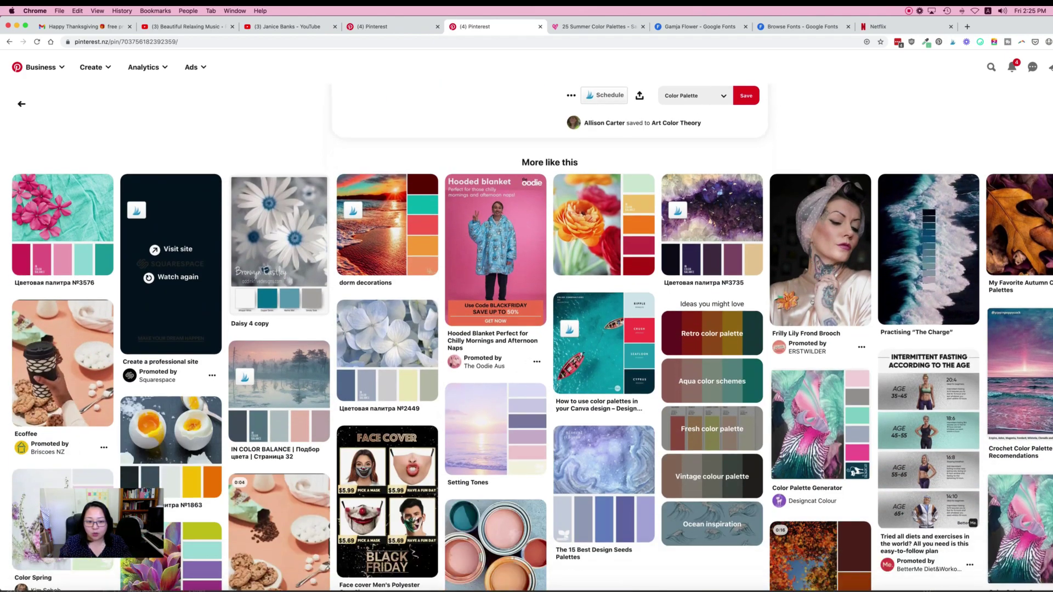
scroll(813, 301, down, 1)
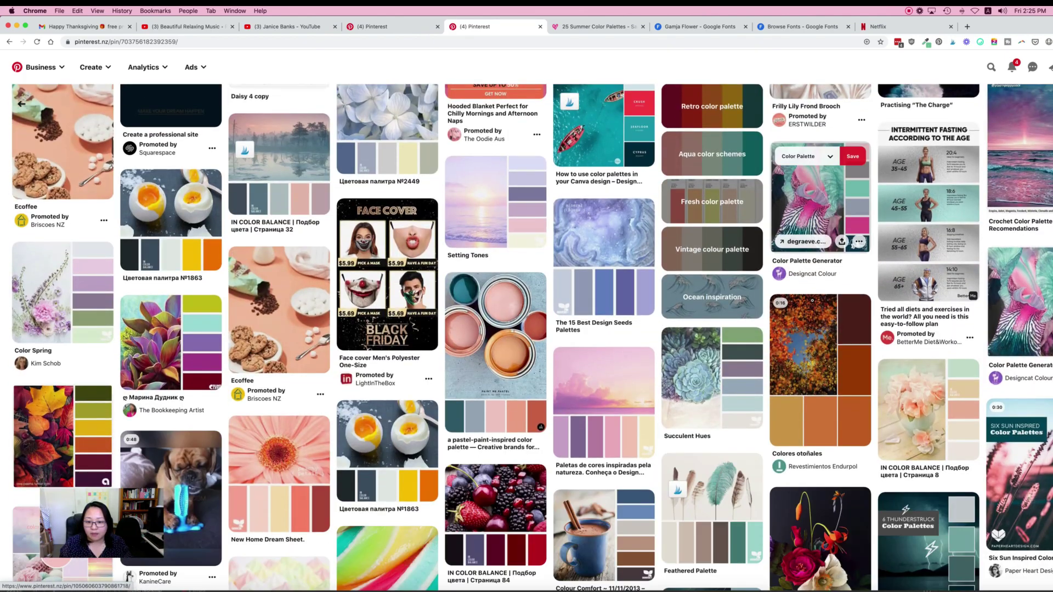
scroll(773, 298, up, 10)
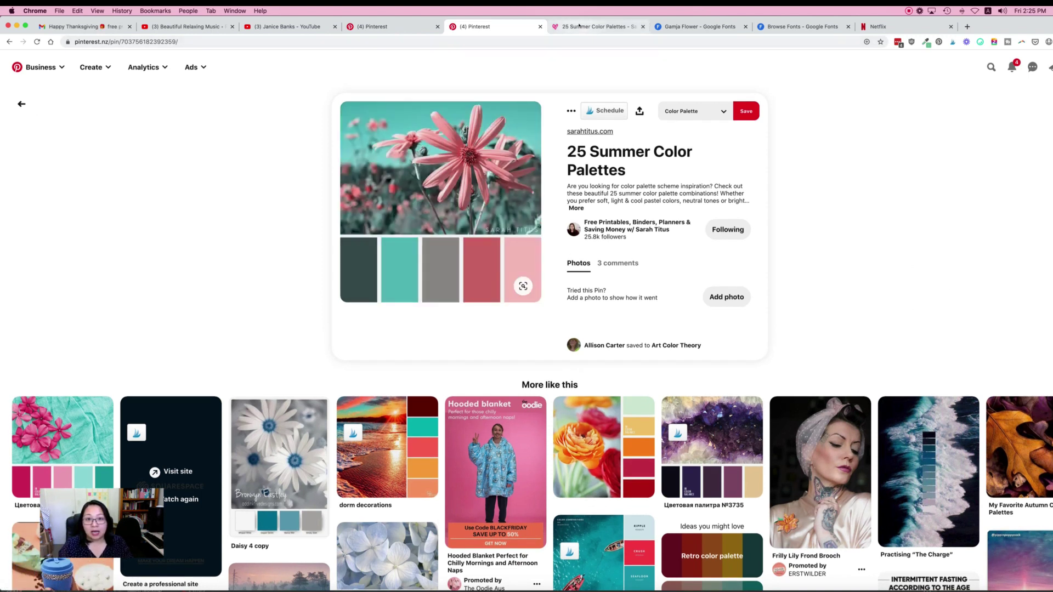
On the 25 Summer Color Palettes web page, copy the Oracle Blue hex code #405556
click(630, 28)
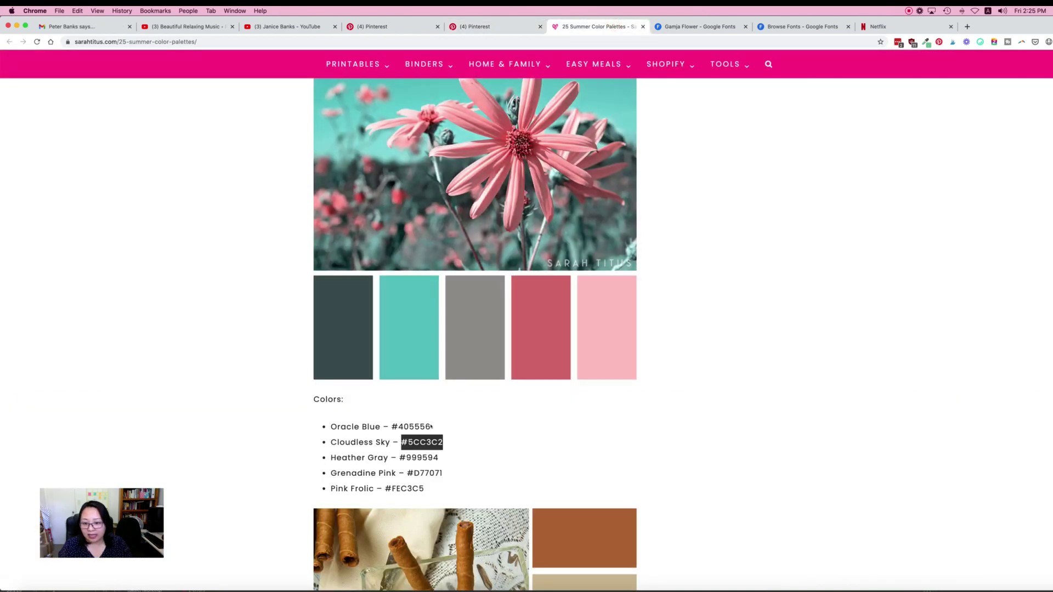
drag(432, 427, 396, 442)
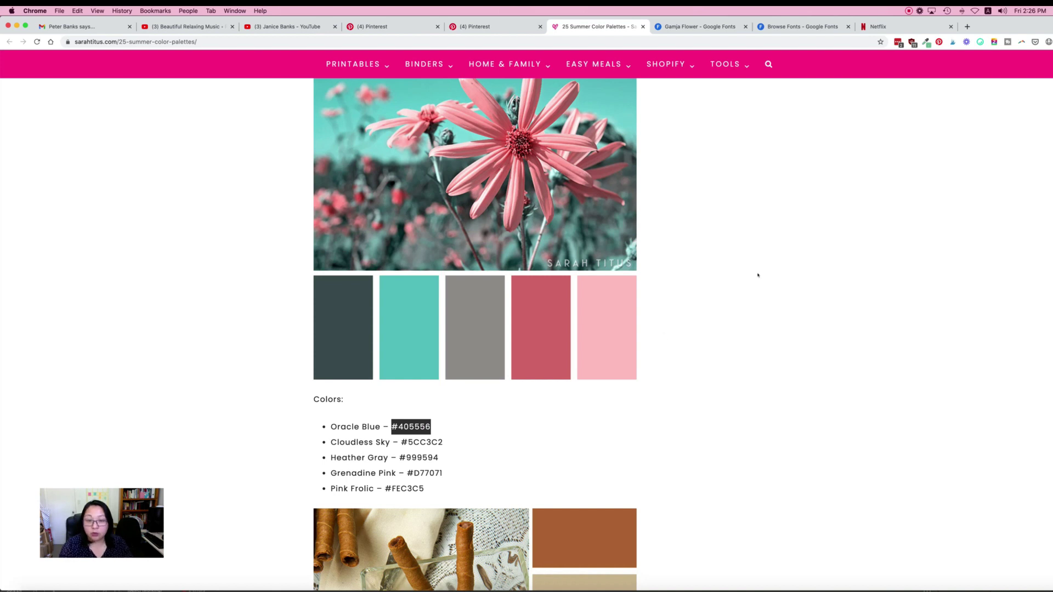
drag(436, 427, 399, 426)
key(super+c)
Switch to InDesign and set the default fill color to the copied hex code 405556
key(super+Tab)
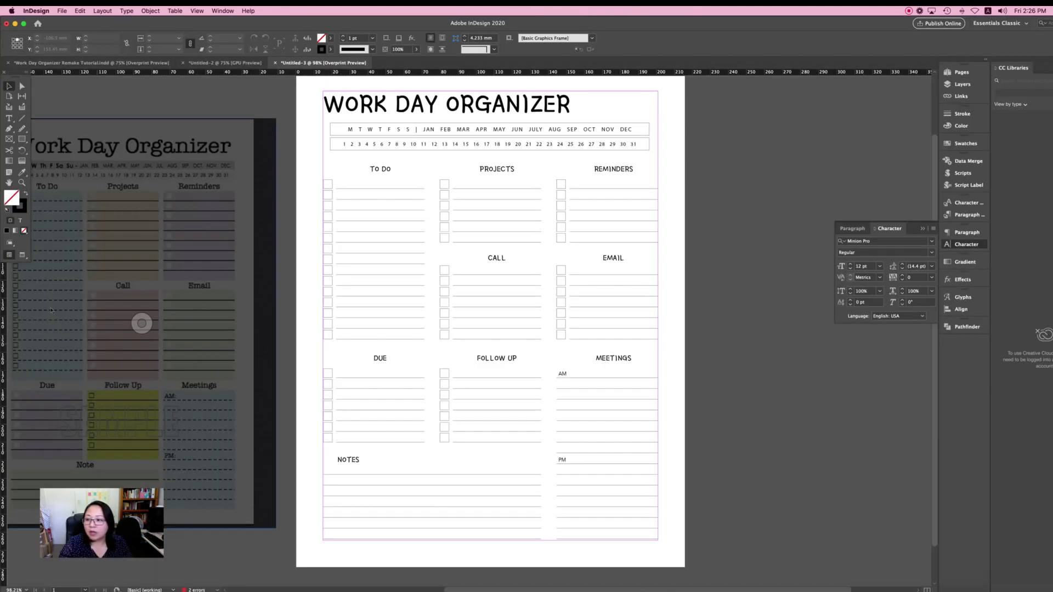
double_click(12, 197)
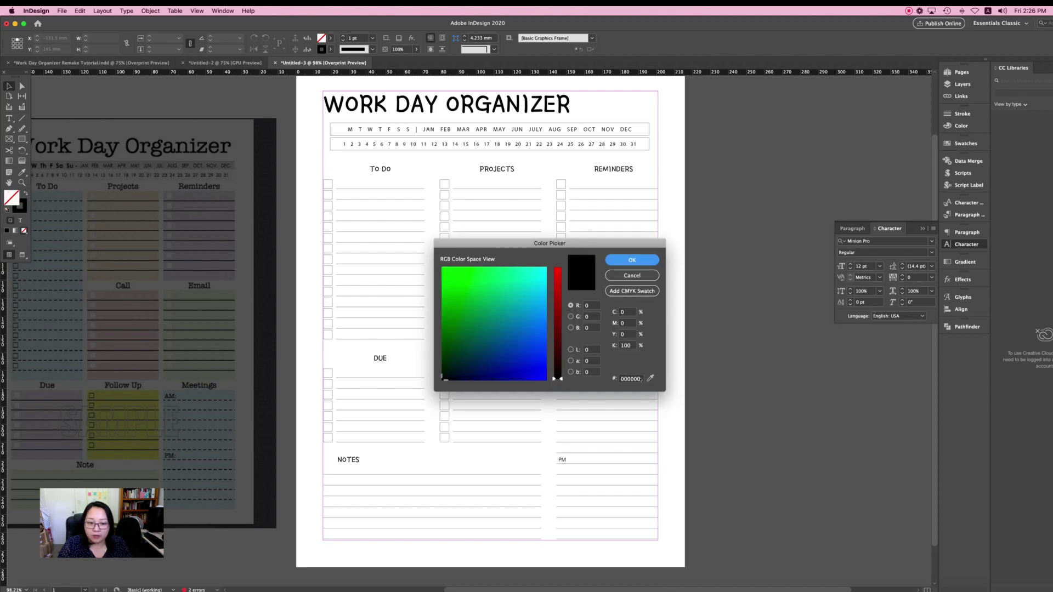
double_click(631, 379)
double_click(640, 379)
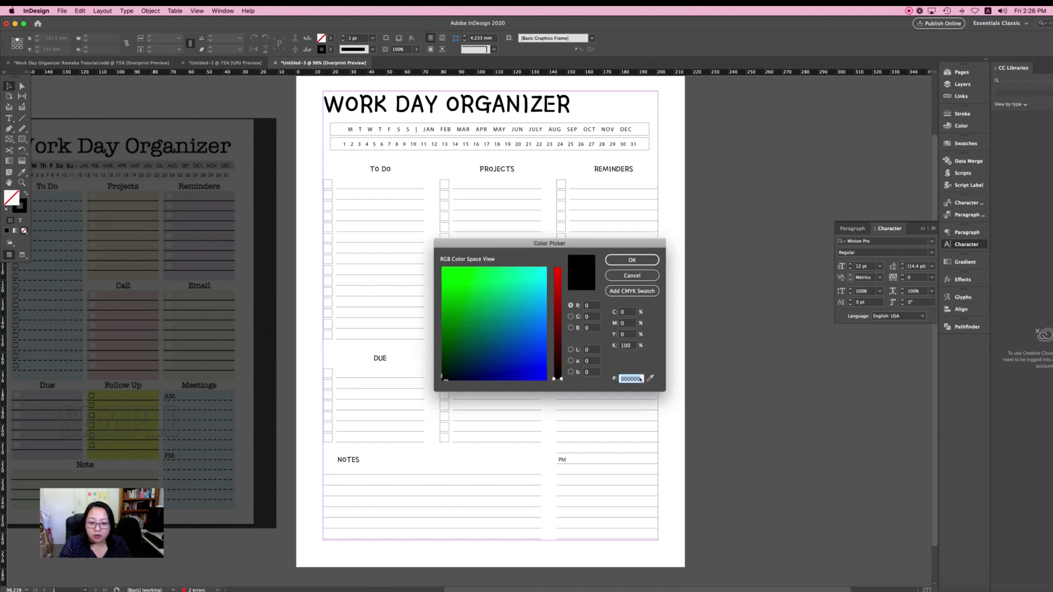
key(super+v)
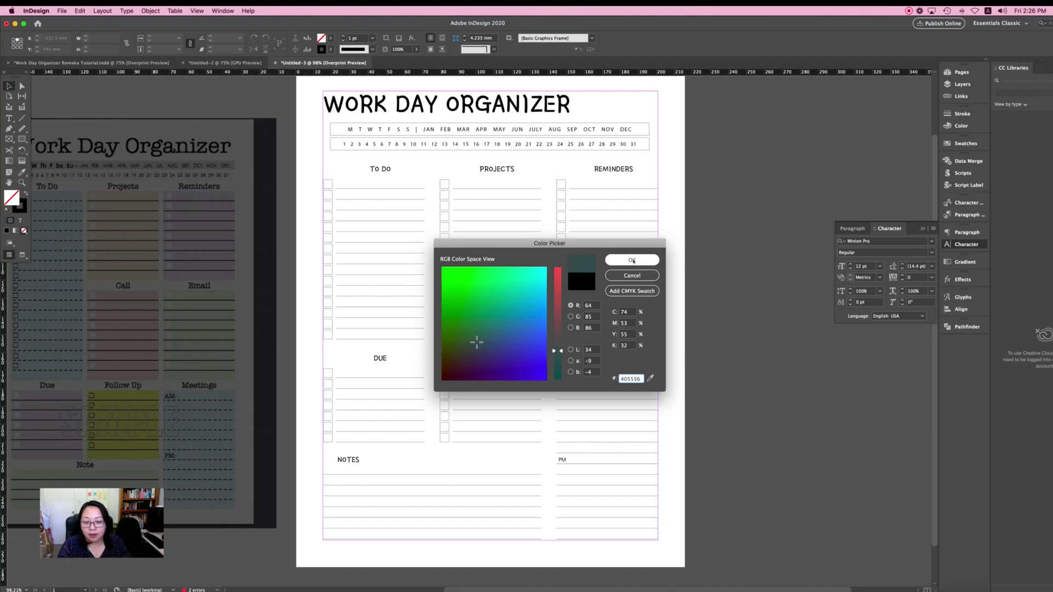
click(634, 261)
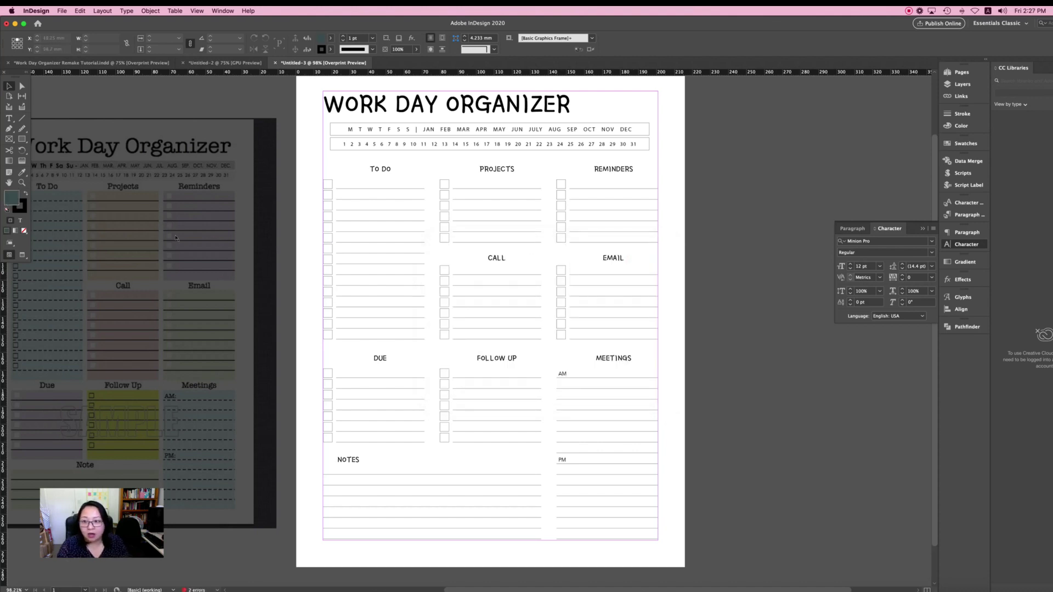
Show the document's color swatches and add the current dark blue fill color to them as a new swatch
click(964, 145)
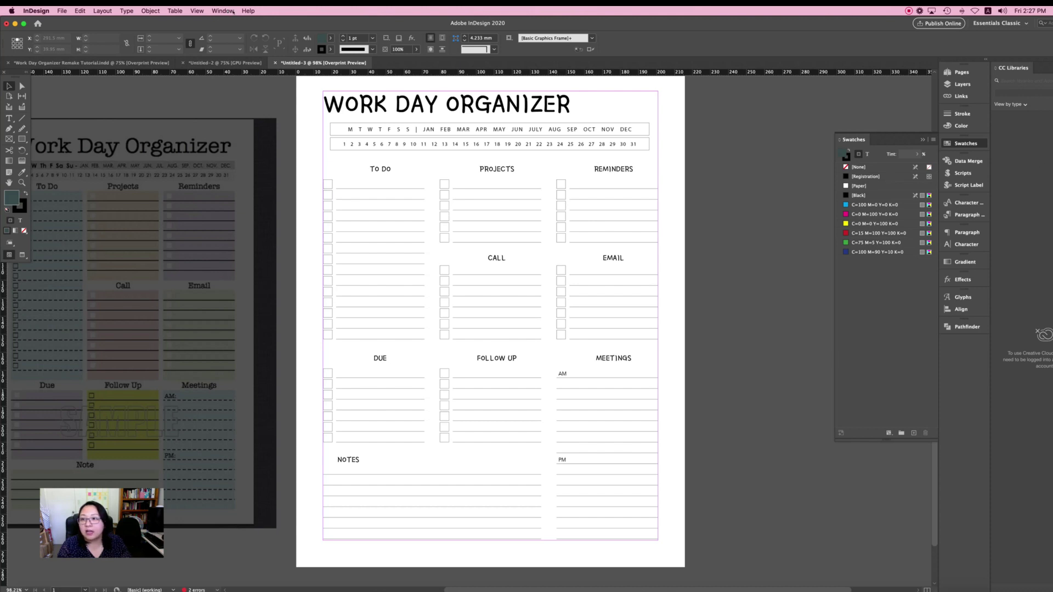
click(228, 10)
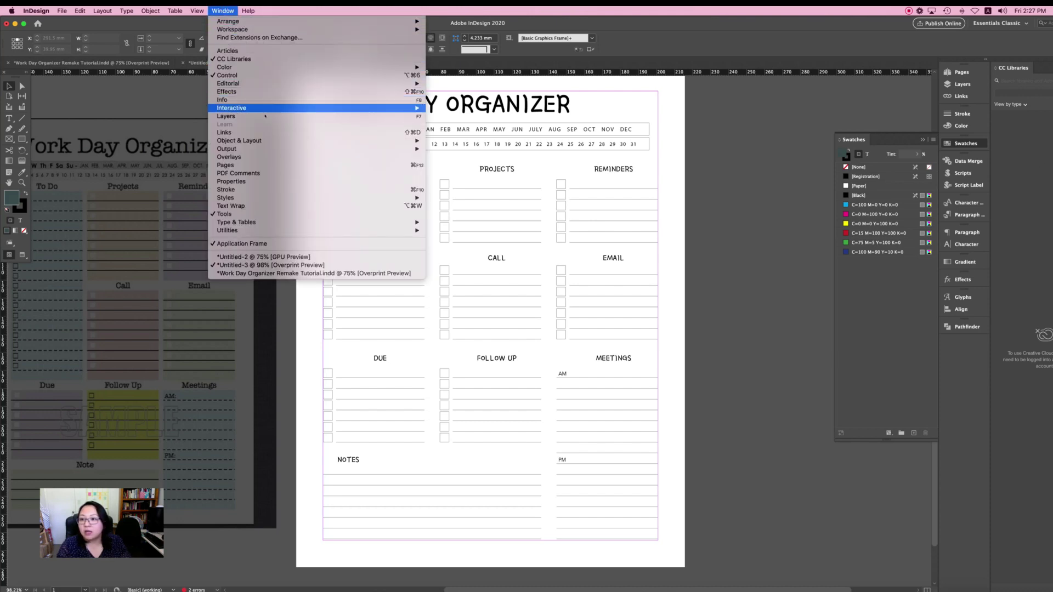
mouse_move(260, 67)
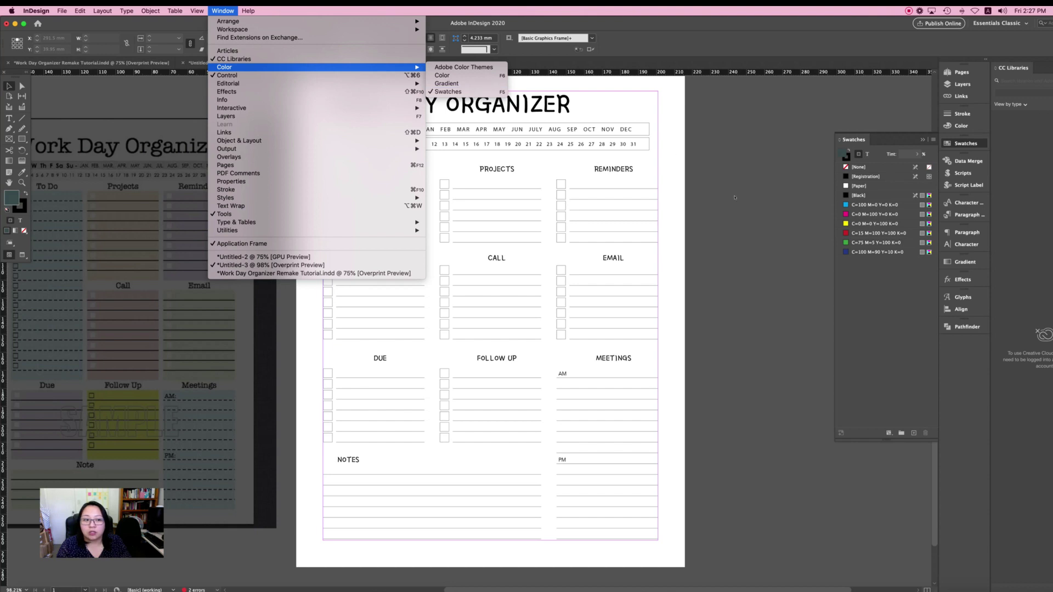
click(871, 280)
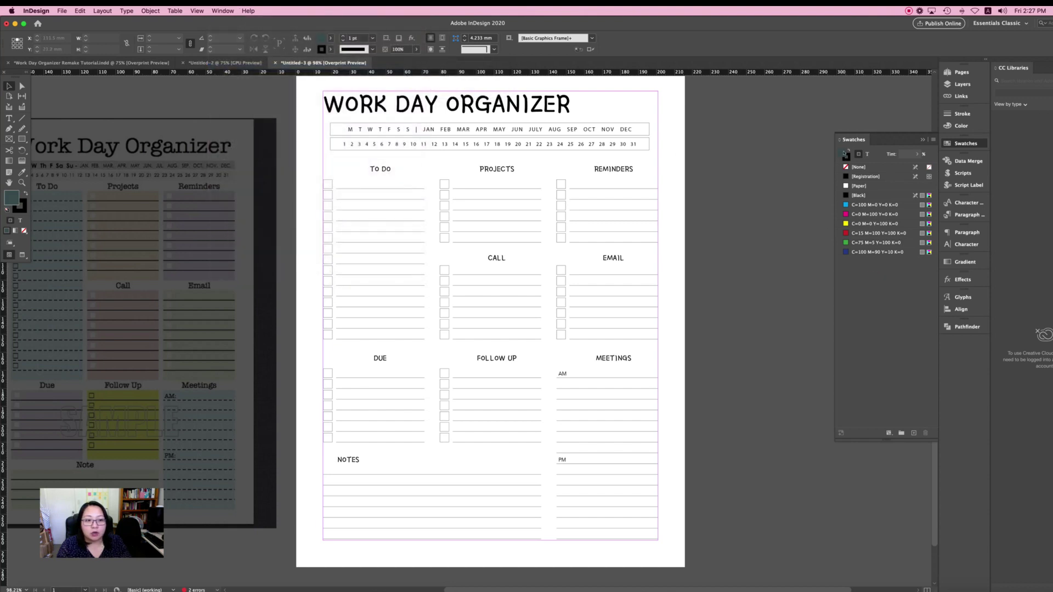
click(846, 155)
drag(873, 250, 874, 258)
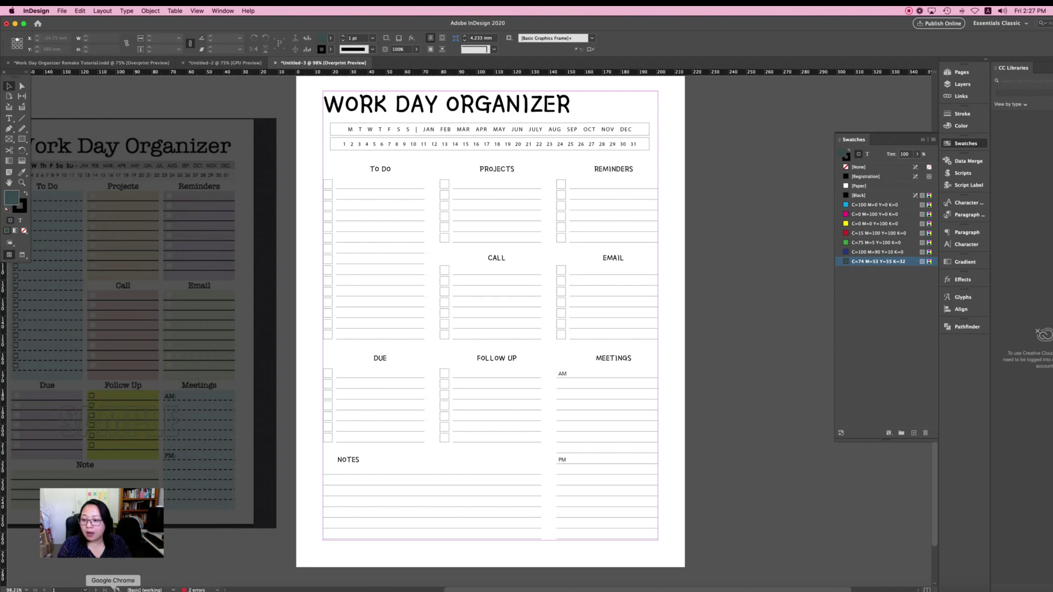
Switch to Chrome and bring up the image-saving options for the flower palette image on its Pinterest pin
click(115, 589)
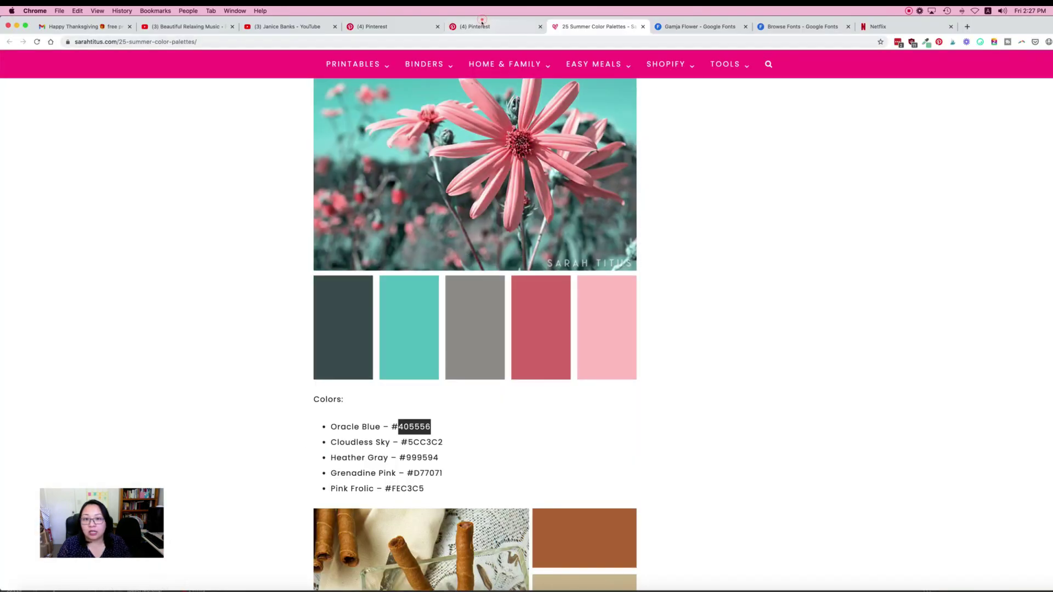
click(481, 22)
right_click(458, 147)
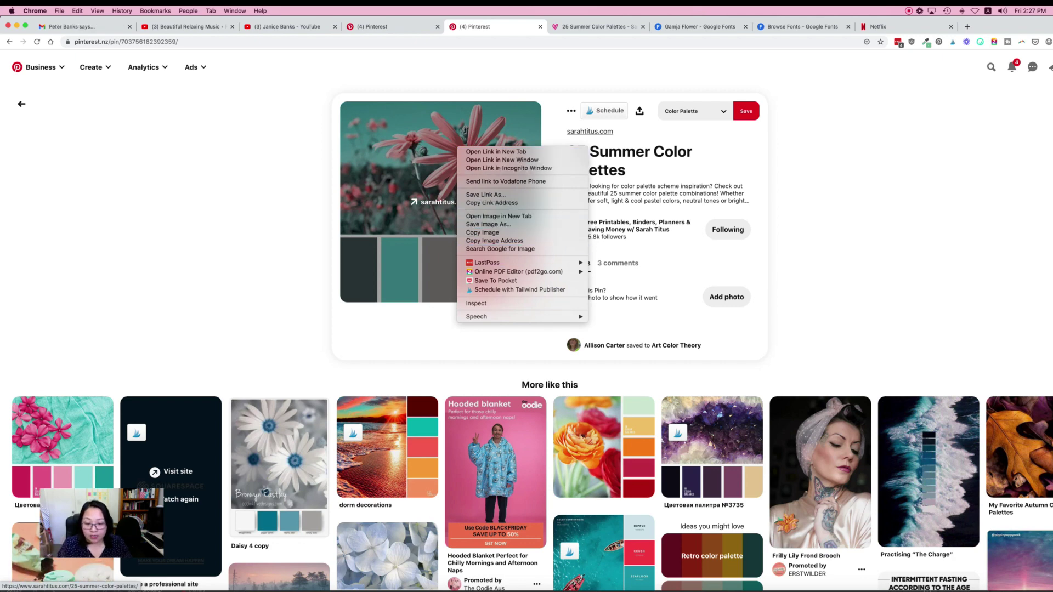
Switch to Finder, place color pallette1.jpg from the Desktop into the InDesign page, and move it over the page's upper-right corner
key(super+Tab)
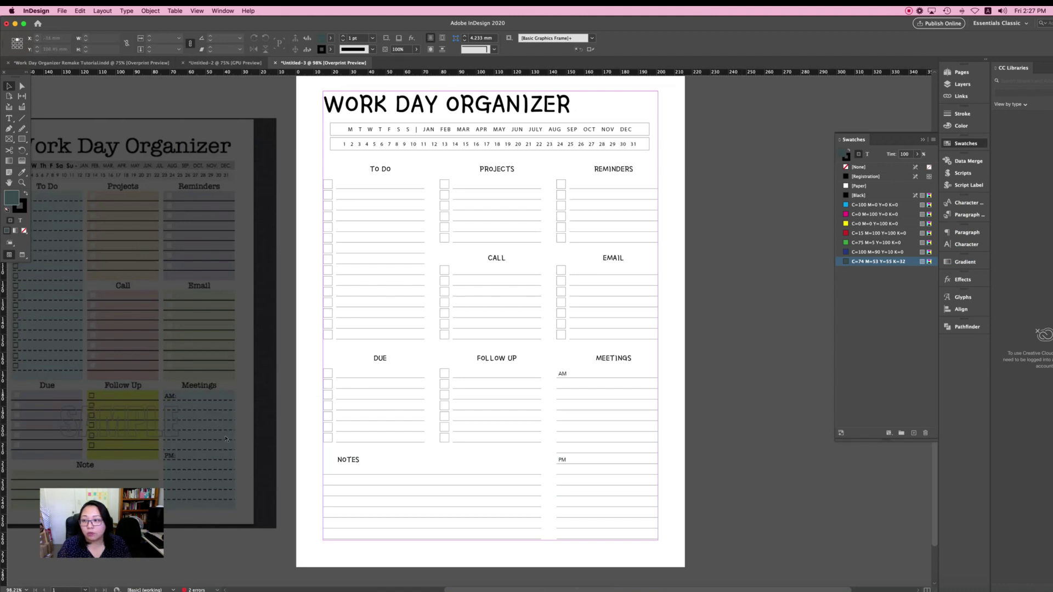
key(super+Tab)
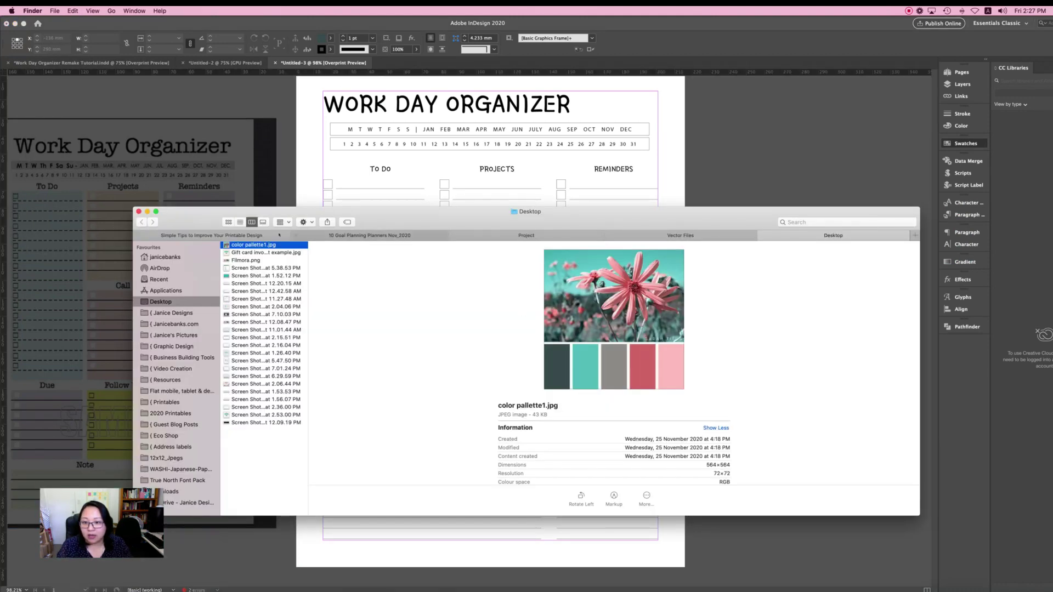
drag(262, 246, 681, 254)
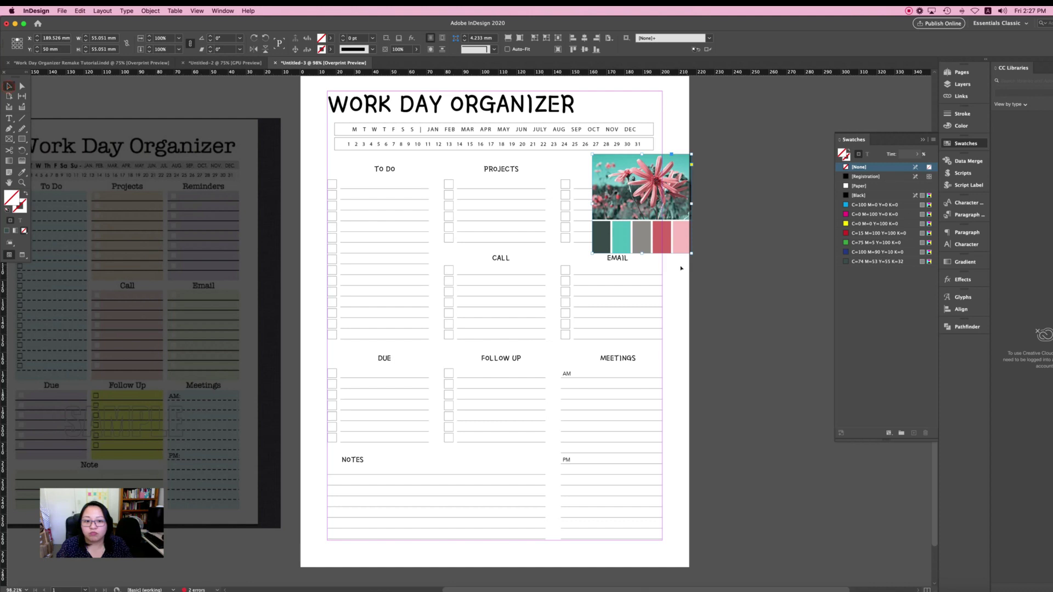
scroll(674, 269, up, 3)
scroll(675, 270, right, 1)
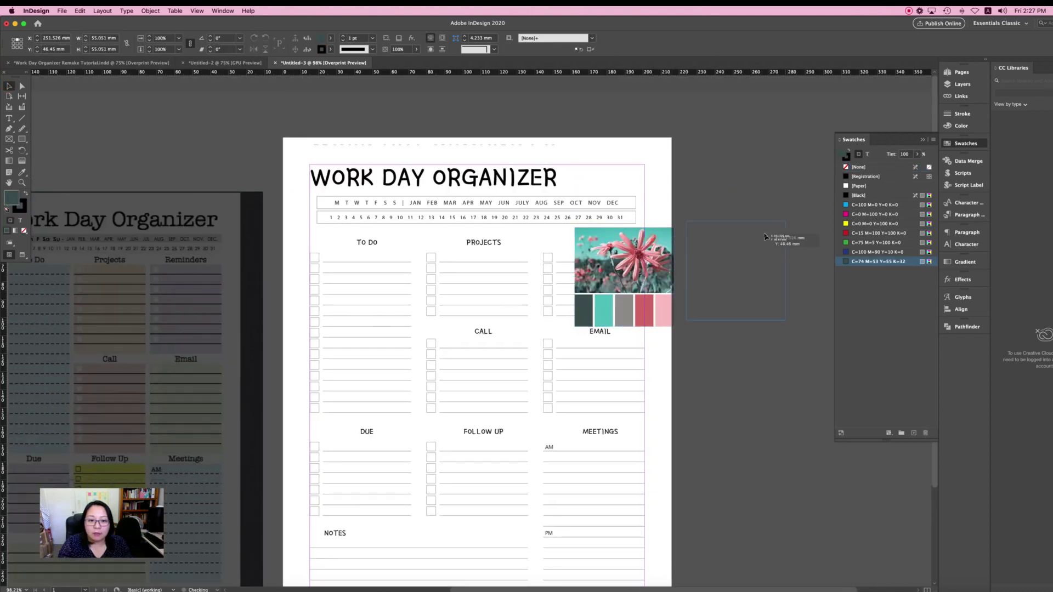
drag(650, 246, 621, 178)
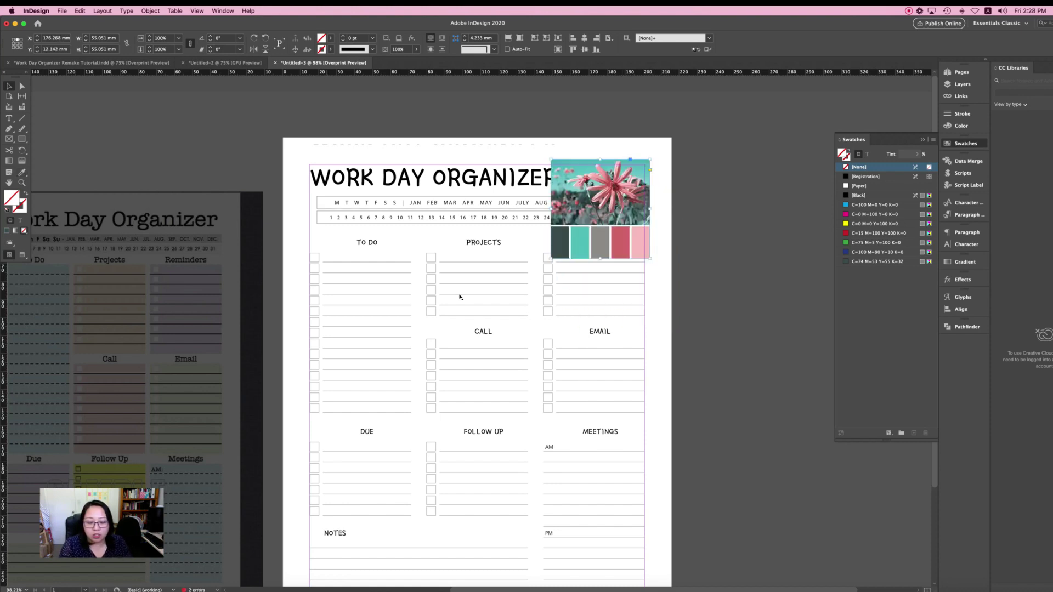
Sample the dark blue and teal blocks of the palette image with the Eyedropper tool and add each as a swatch
key(i)
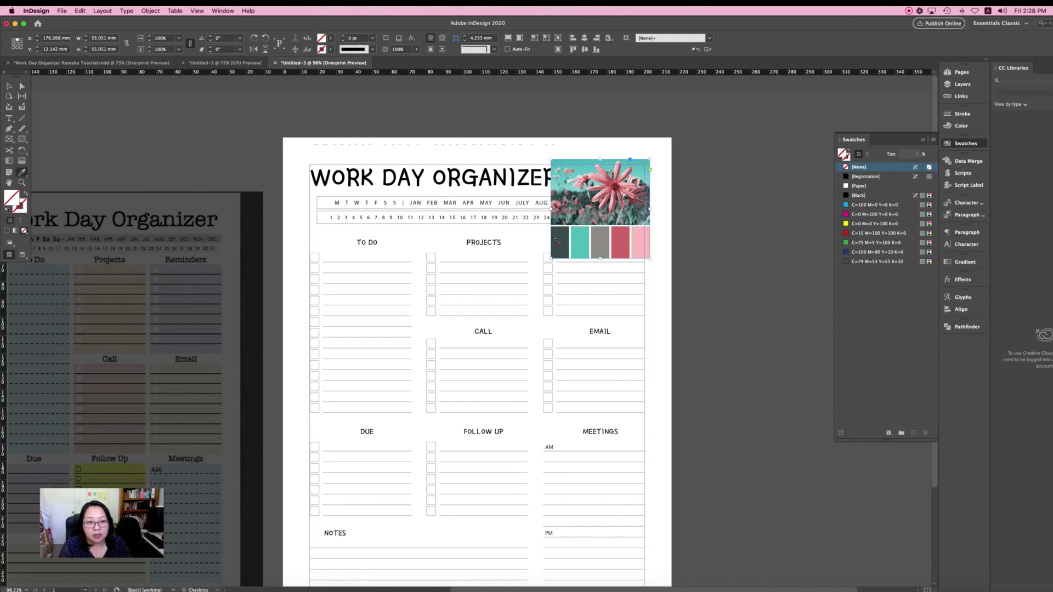
click(555, 239)
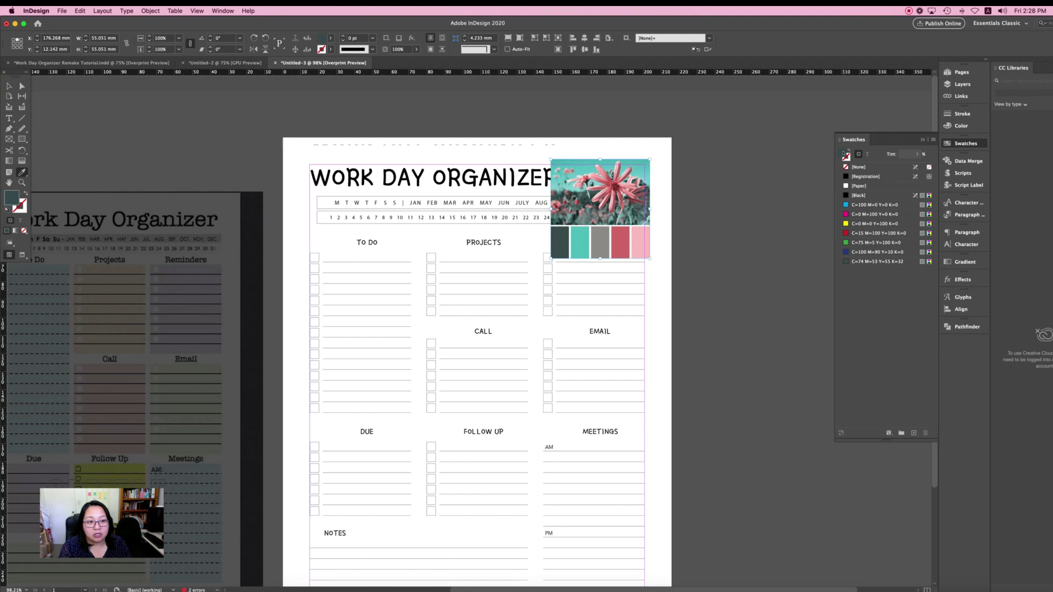
drag(862, 204, 877, 270)
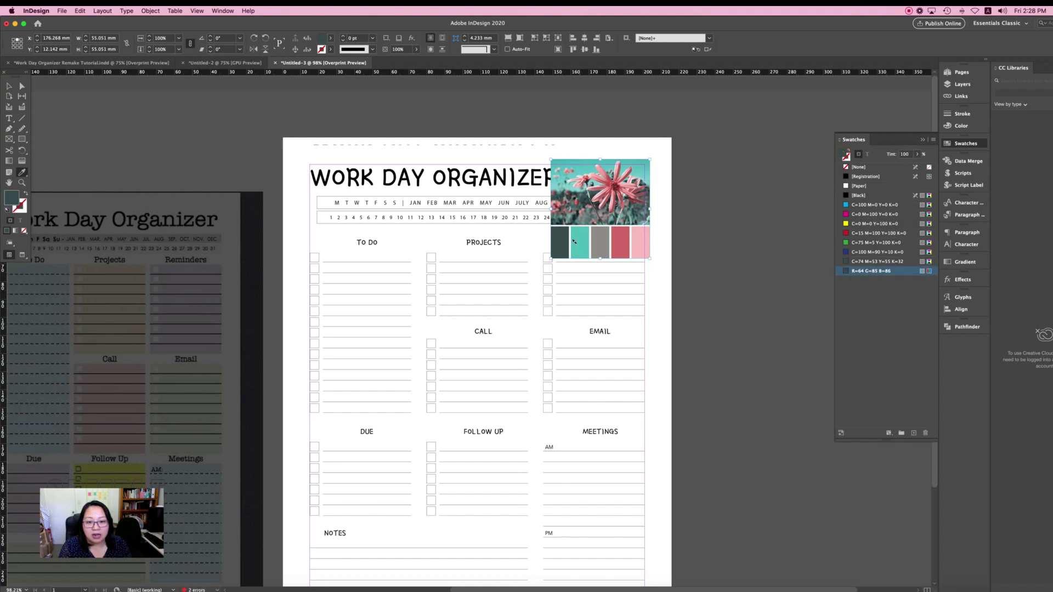
scroll(574, 240, down, 1)
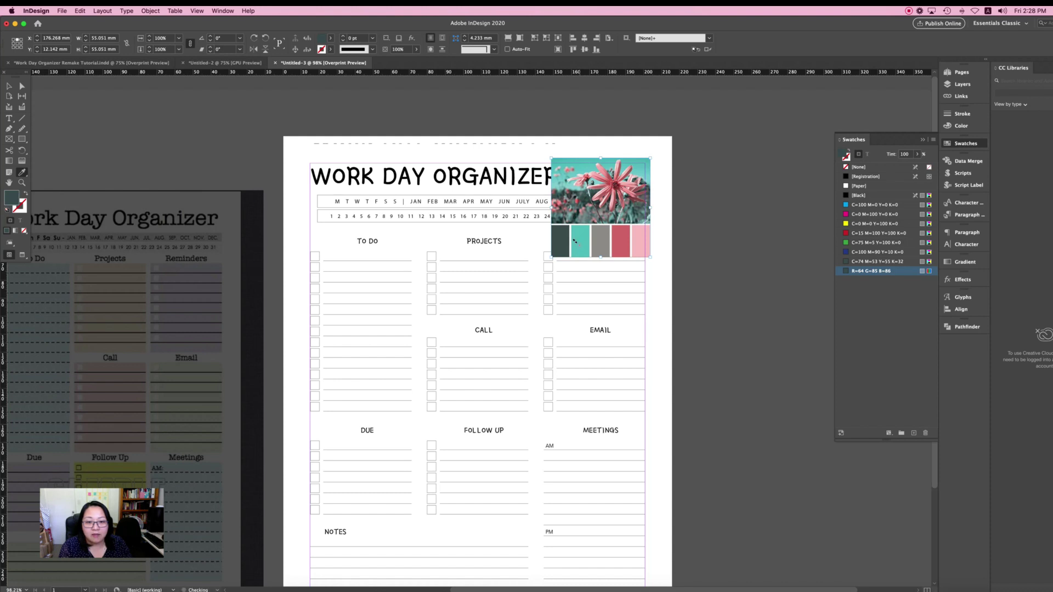
click(582, 239)
drag(841, 154, 874, 276)
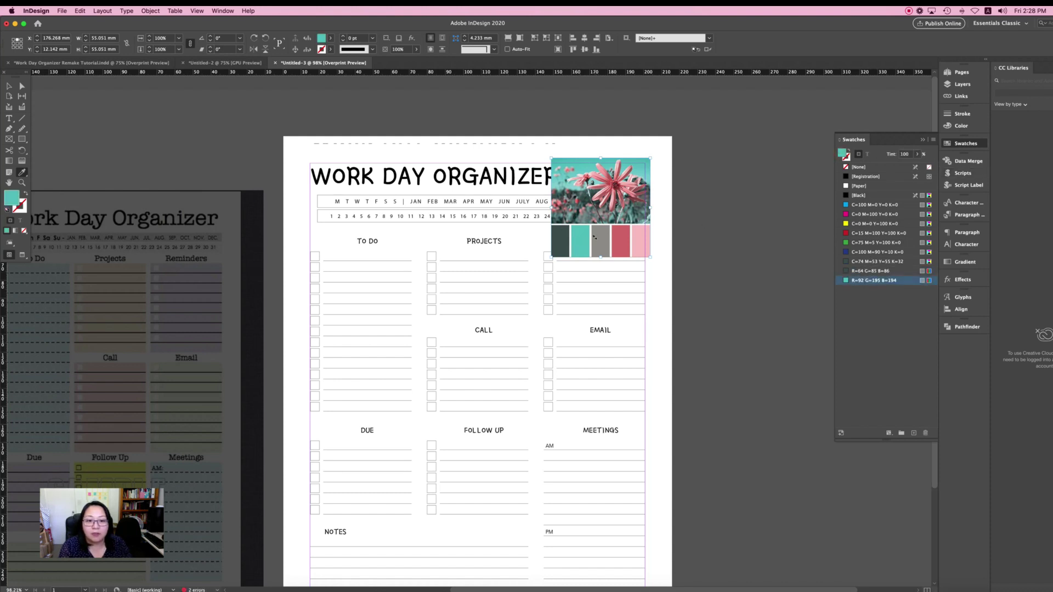
Sample the gray, rose and light pink blocks of the palette image and add each as a swatch
click(603, 237)
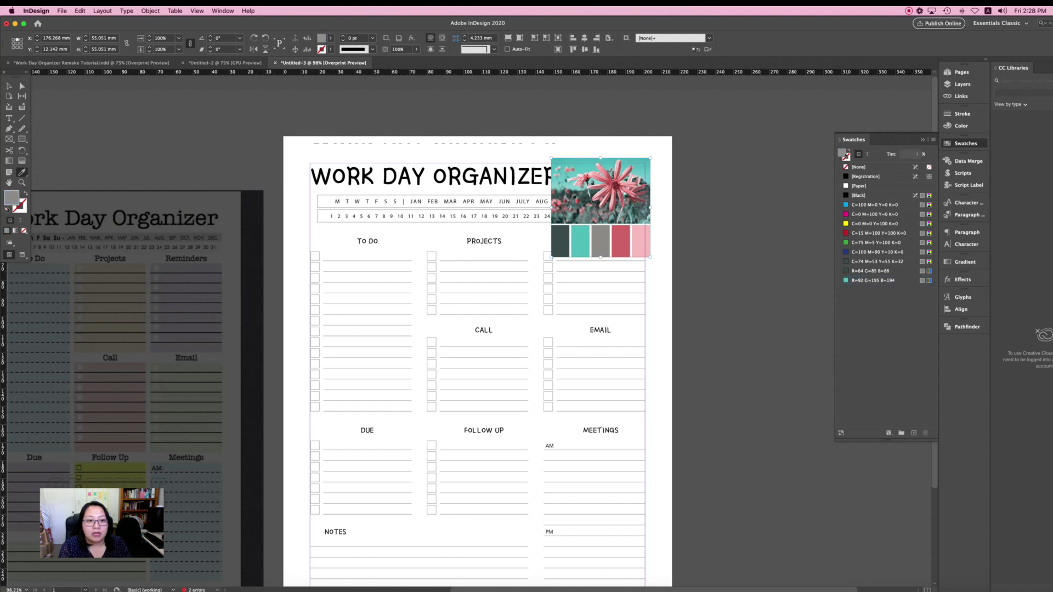
drag(849, 177, 859, 280)
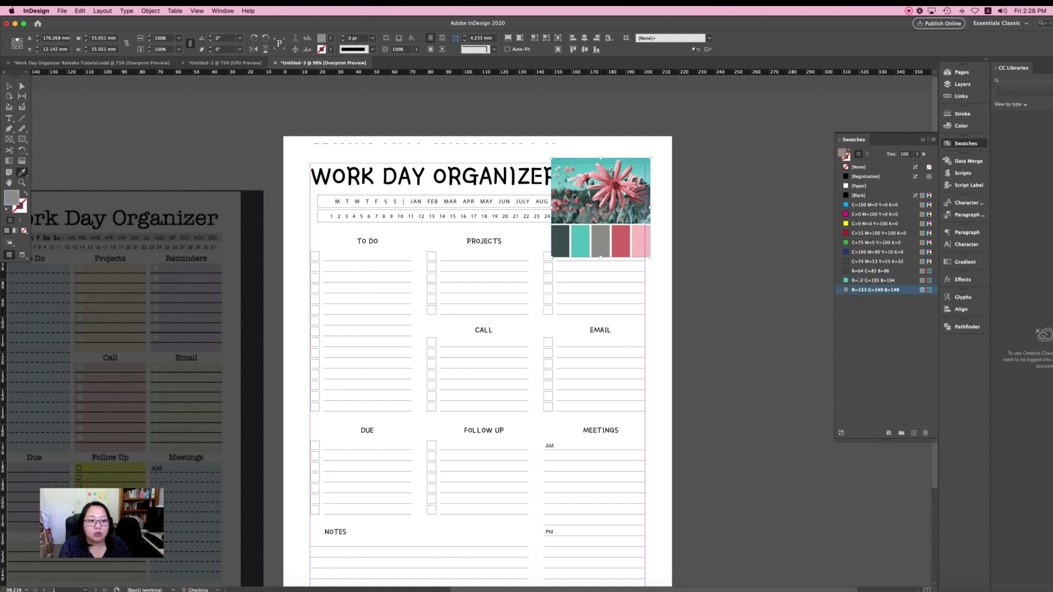
click(623, 238)
drag(841, 154, 874, 294)
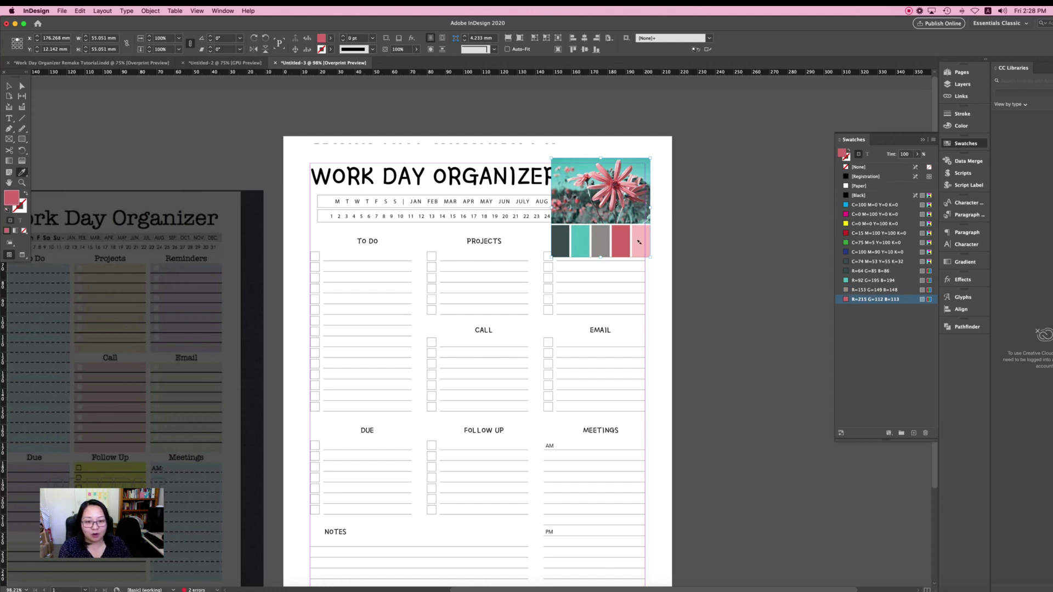
click(641, 240)
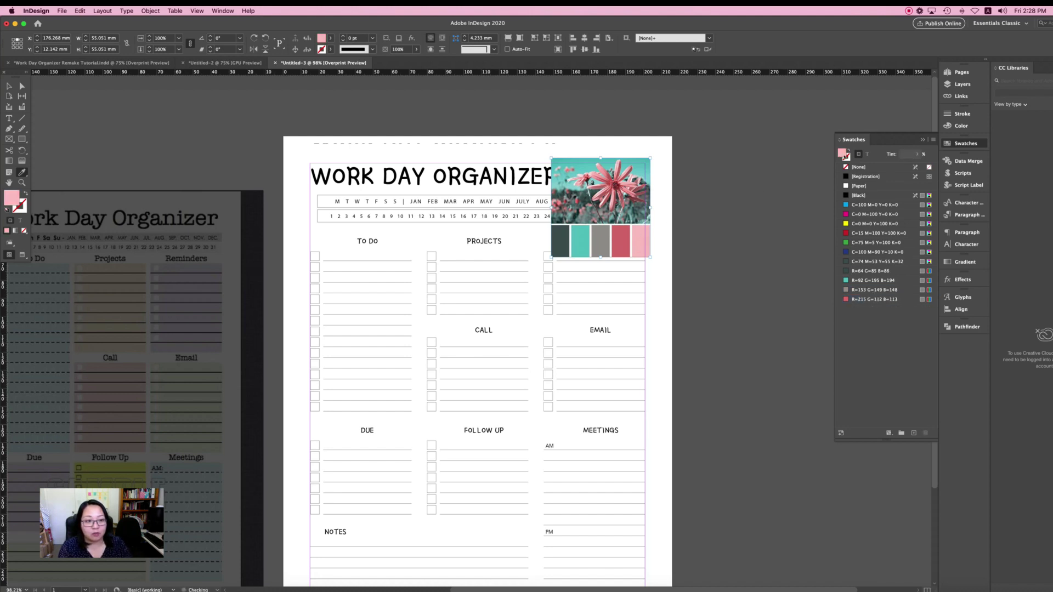
drag(842, 154, 862, 301)
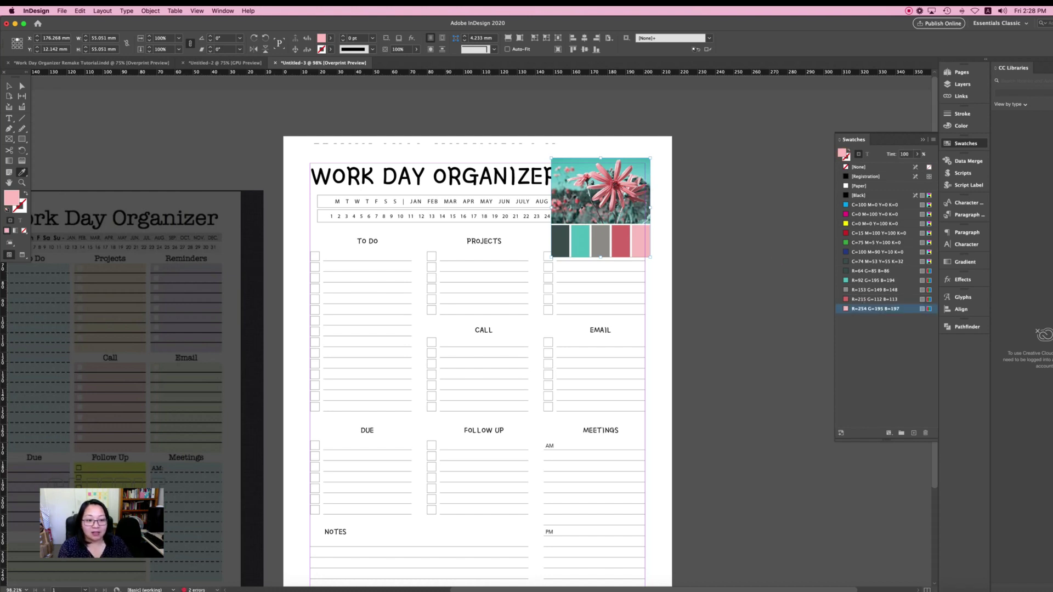
Delete the palette image from the page
key(v)
click(657, 224)
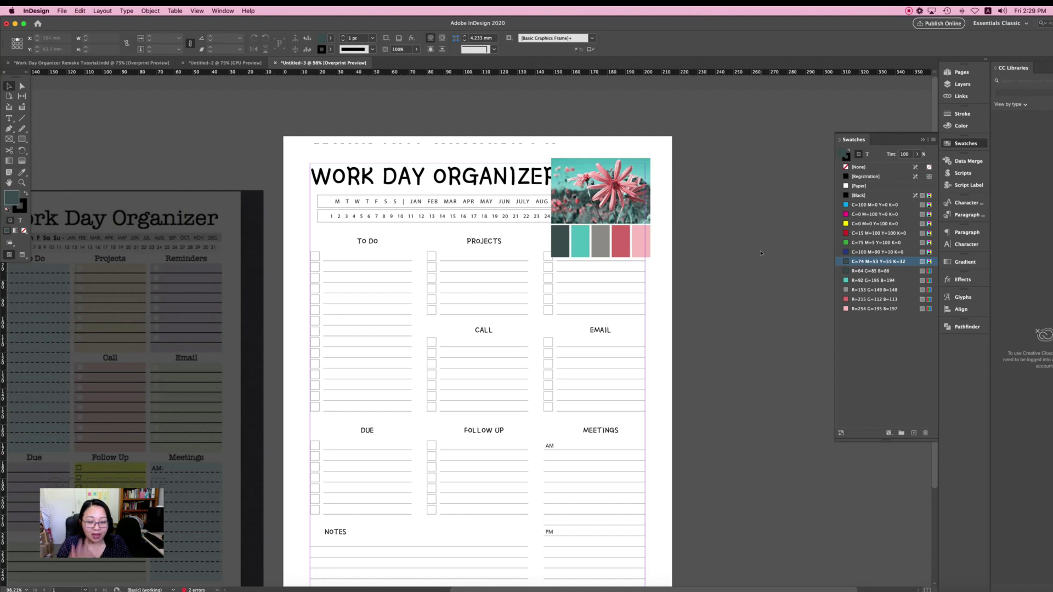
click(601, 208)
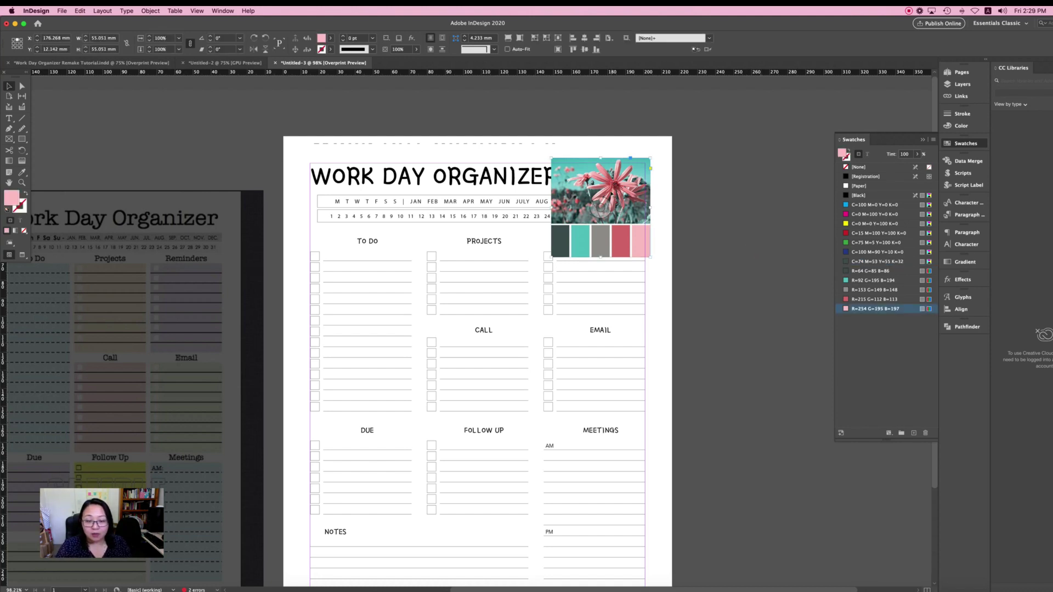
key(Delete)
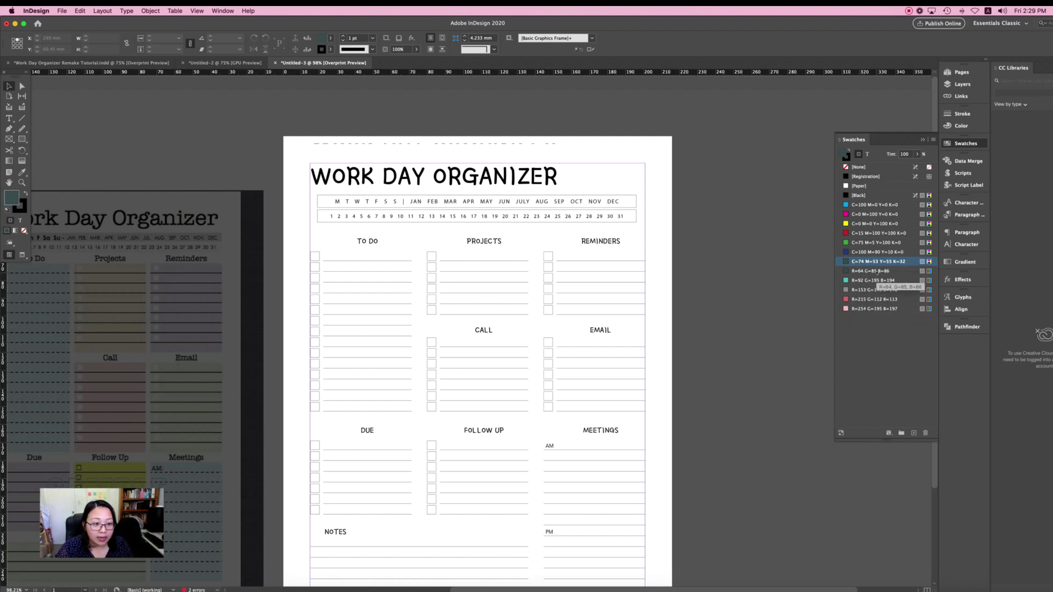
Put the five RGB swatches sampled from the palette image into a new color group
click(878, 270)
shift+click(877, 309)
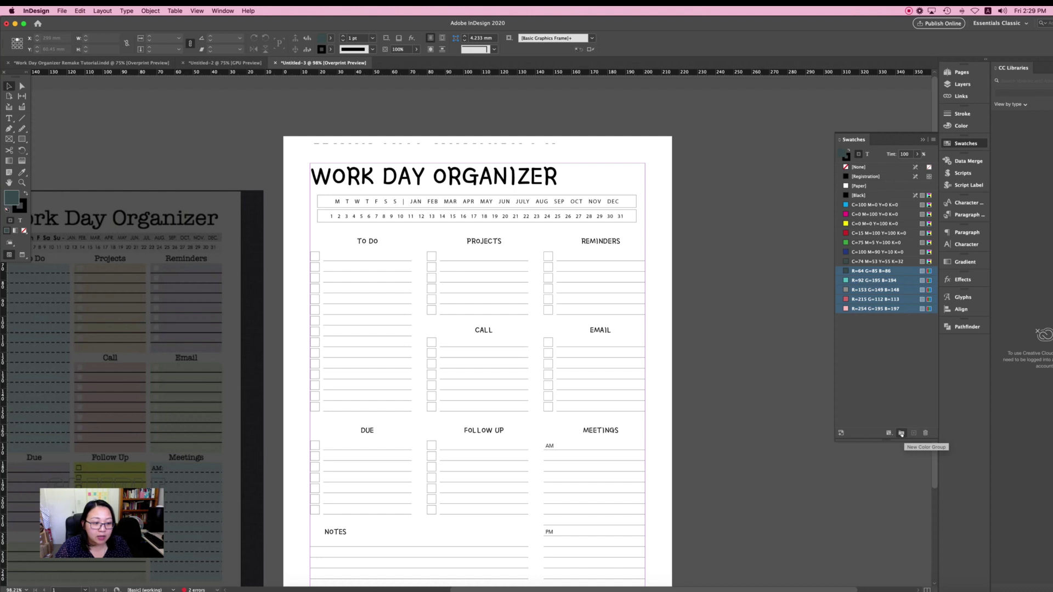
click(901, 433)
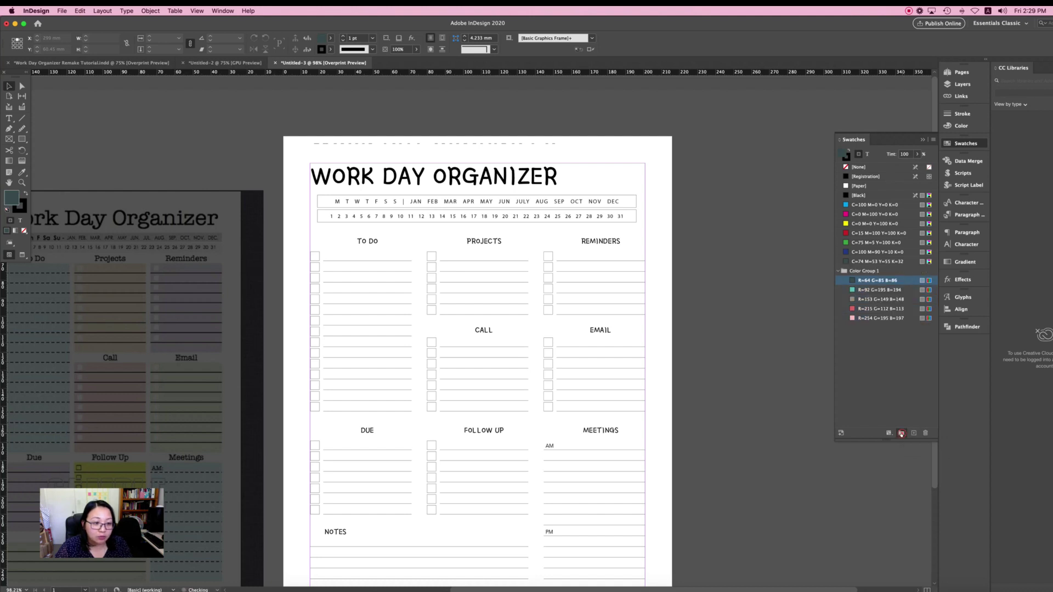
Rename the new color group to "Hygge Pastel Colors"
double_click(864, 271)
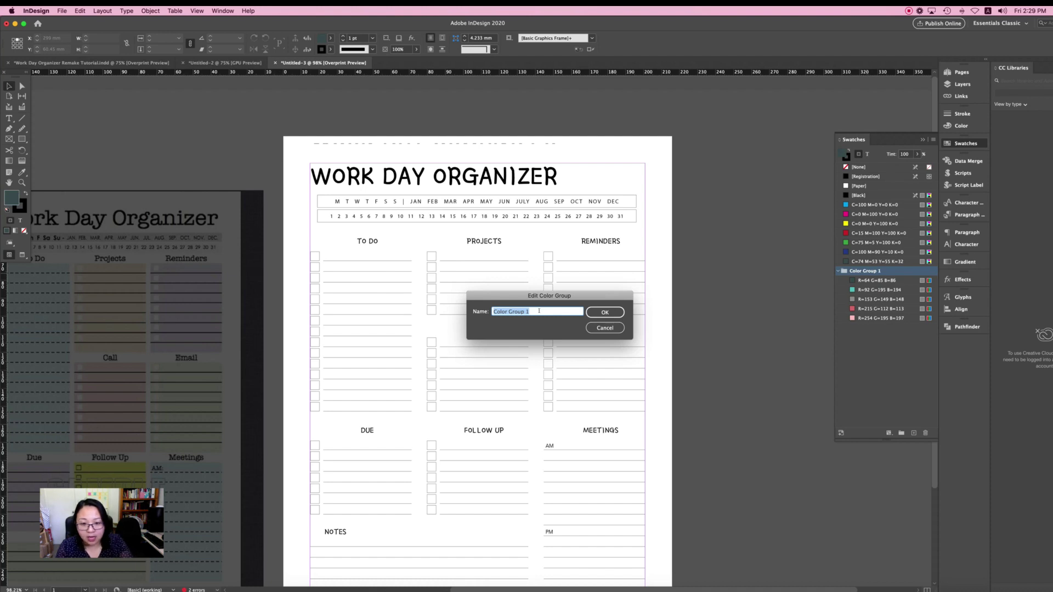
text(Home)
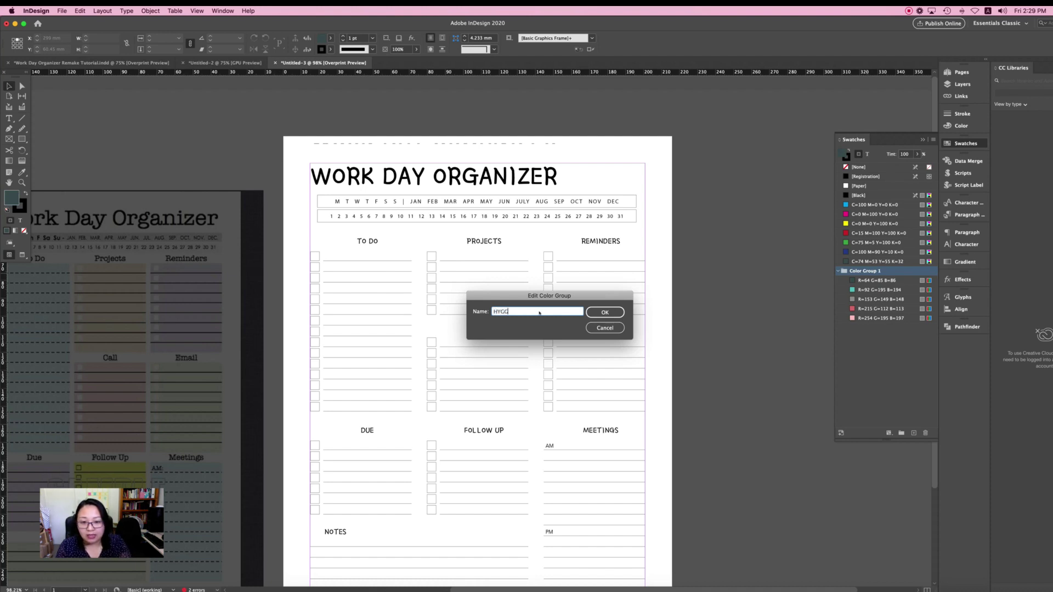
key(BackSpace)
key(BackSpace)
key(BackSpace)
text(yge)
text(e )
text(Paste)
text(l )
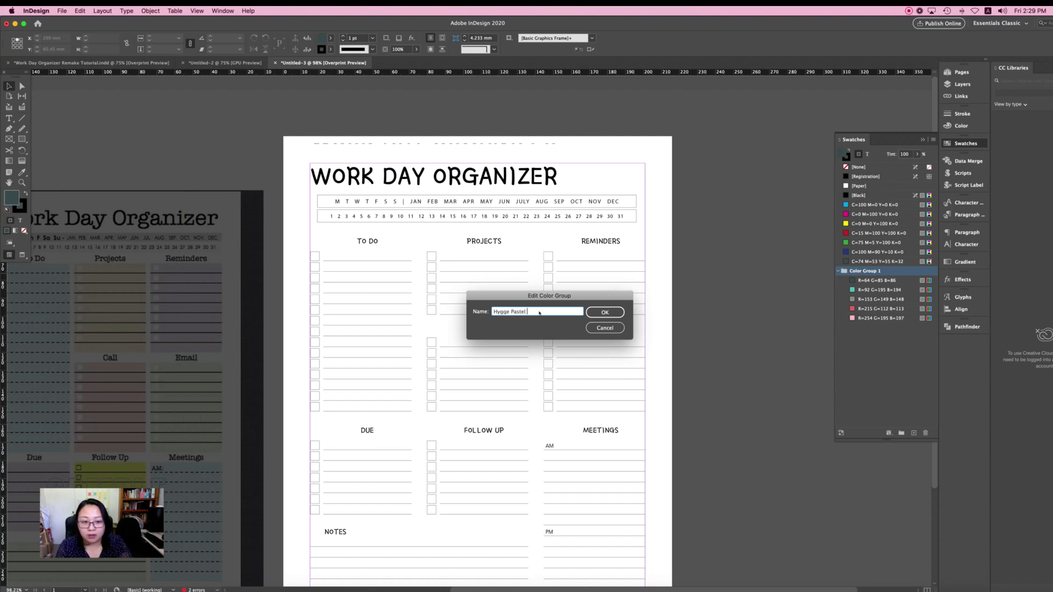
text(Colo)
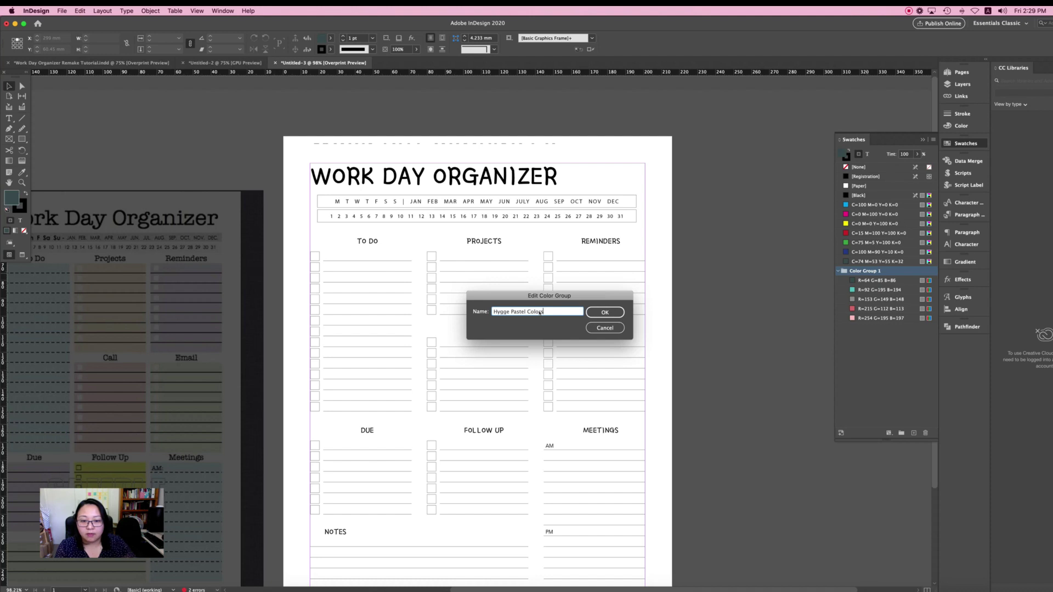
text(rs)
click(609, 312)
Fill the weekday and month row with the R=254 G=195 B=197 pink swatch and the date number row with the R=92 G=195 B=194 teal swatch
scroll(798, 316, down, 3)
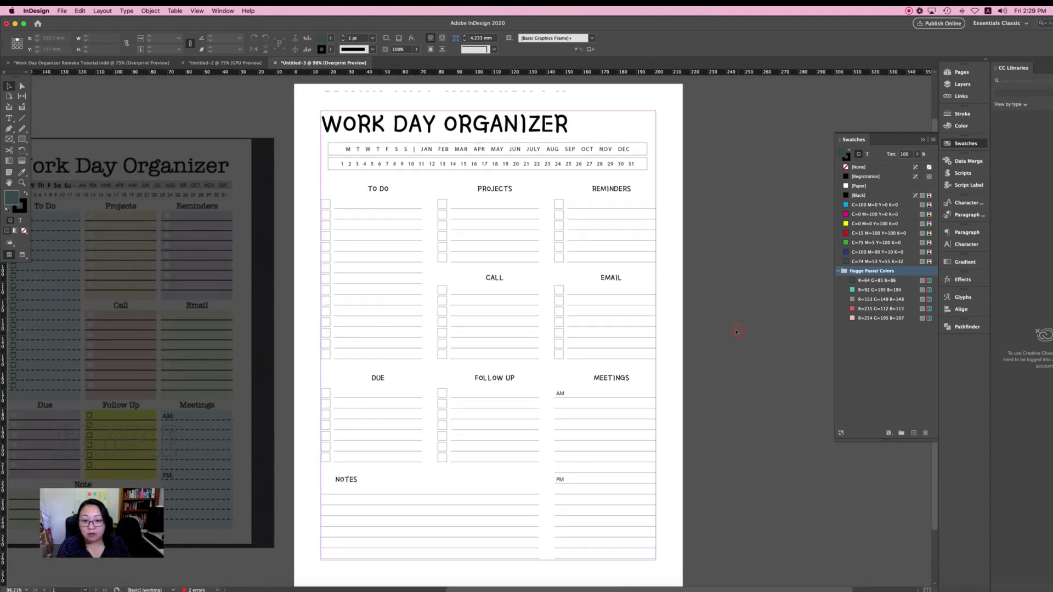
scroll(722, 331, down, 2)
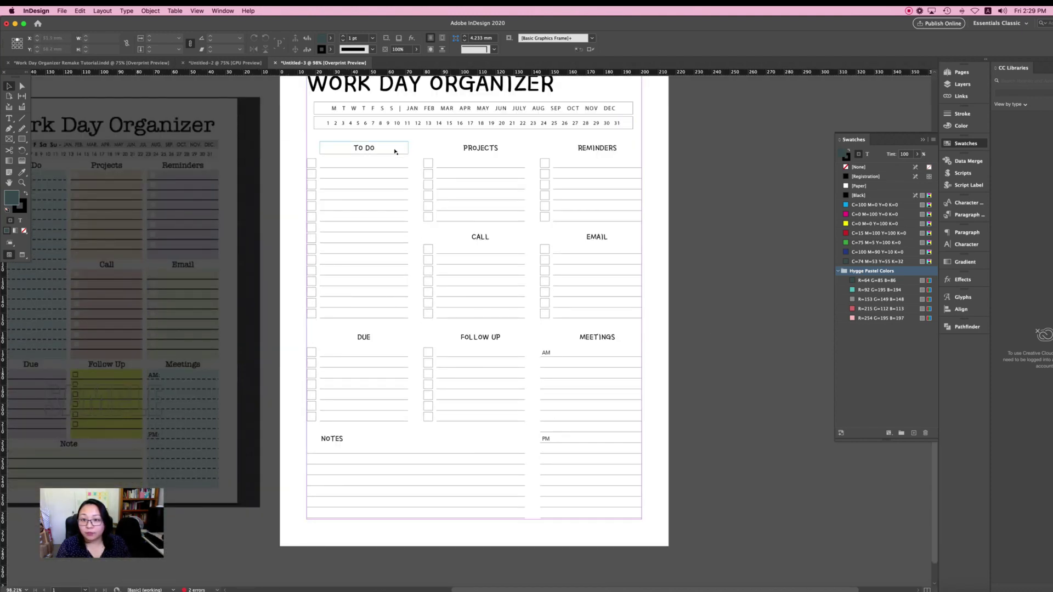
click(394, 152)
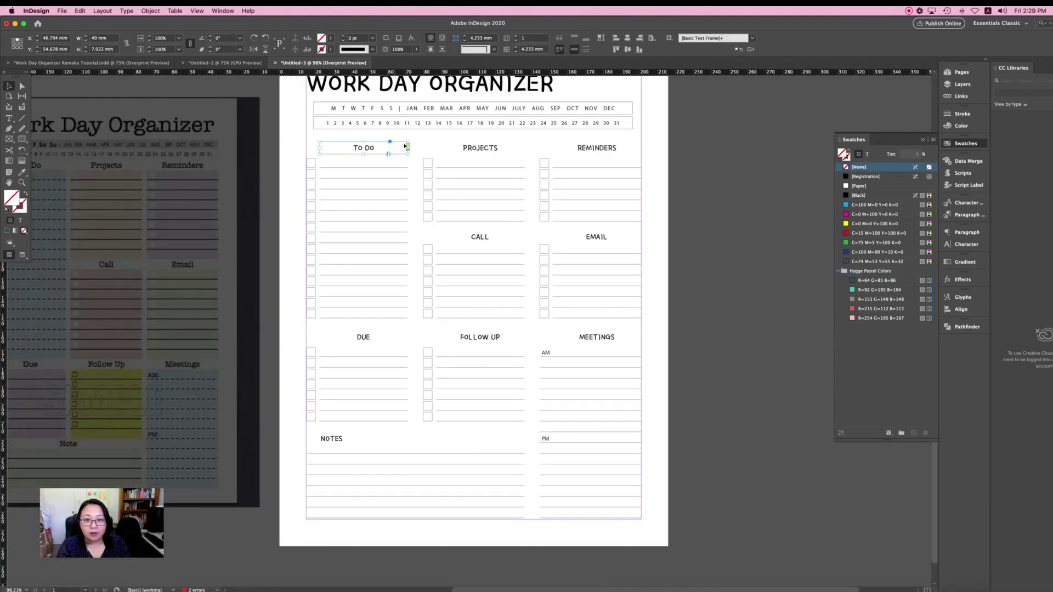
click(628, 107)
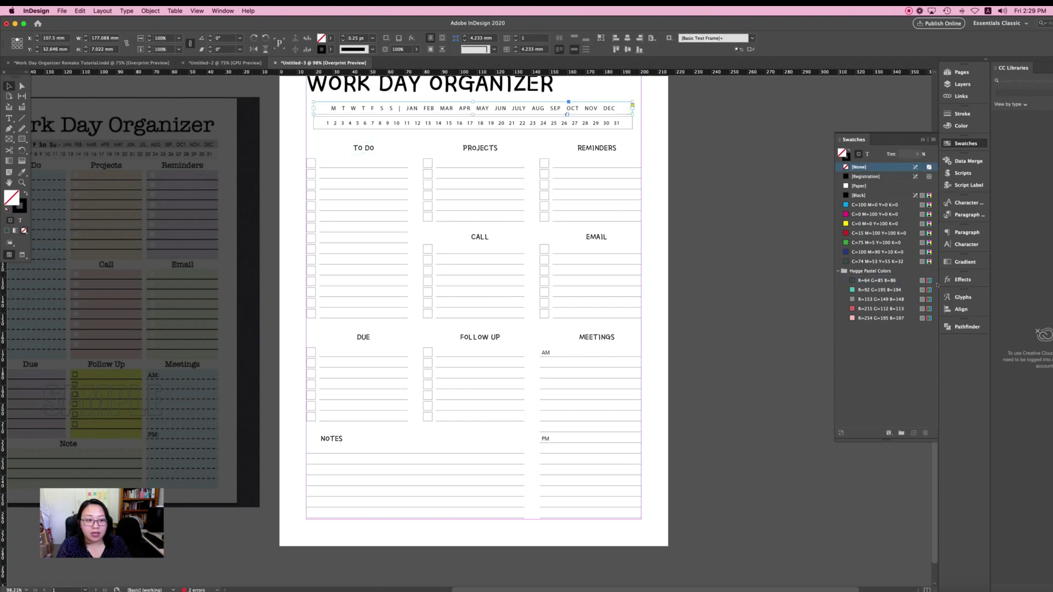
click(868, 318)
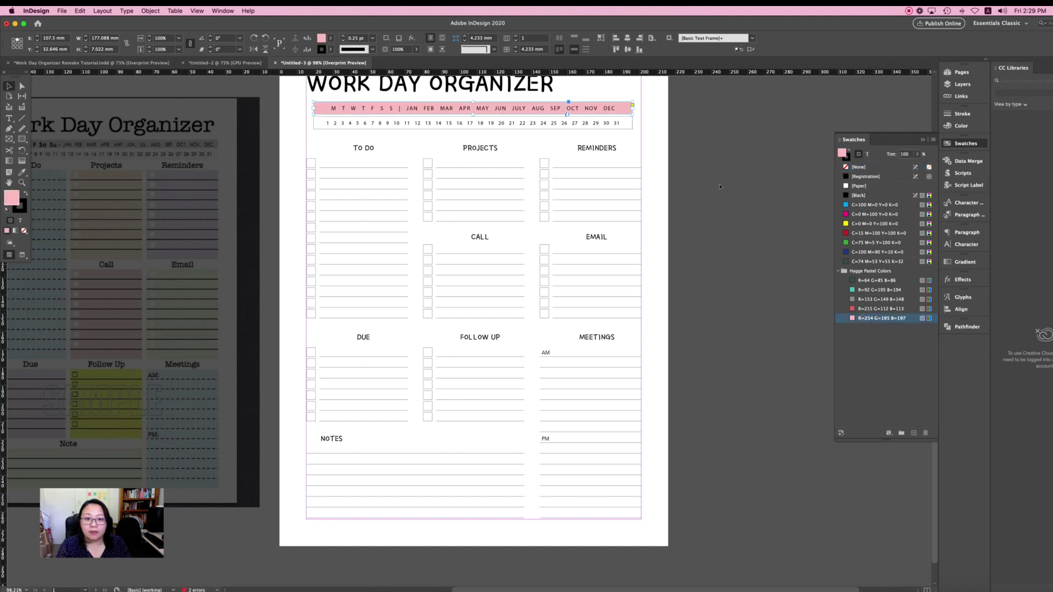
click(629, 125)
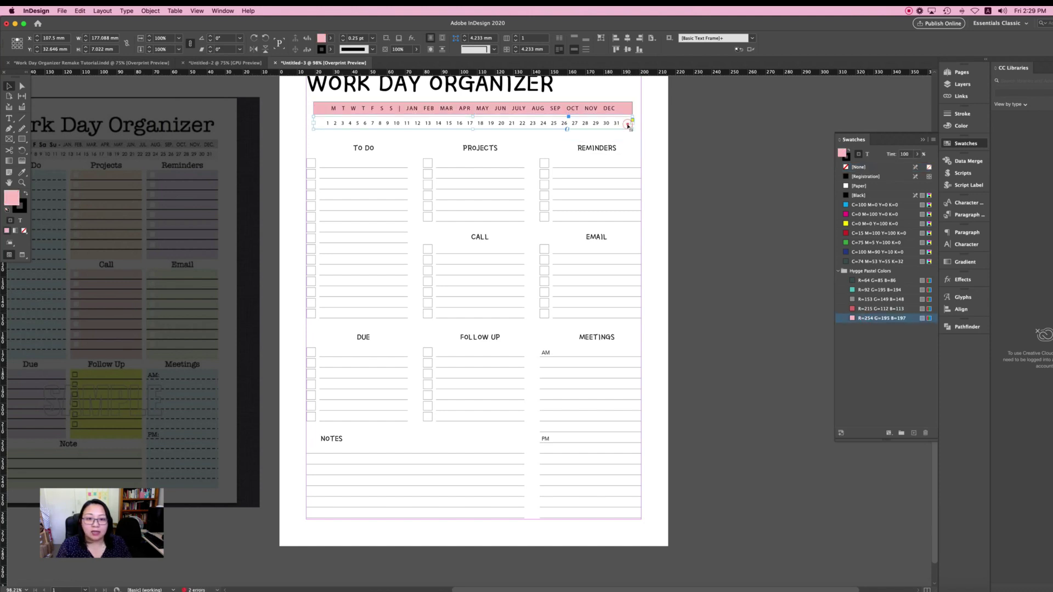
click(877, 290)
click(697, 224)
scroll(700, 219, up, 1)
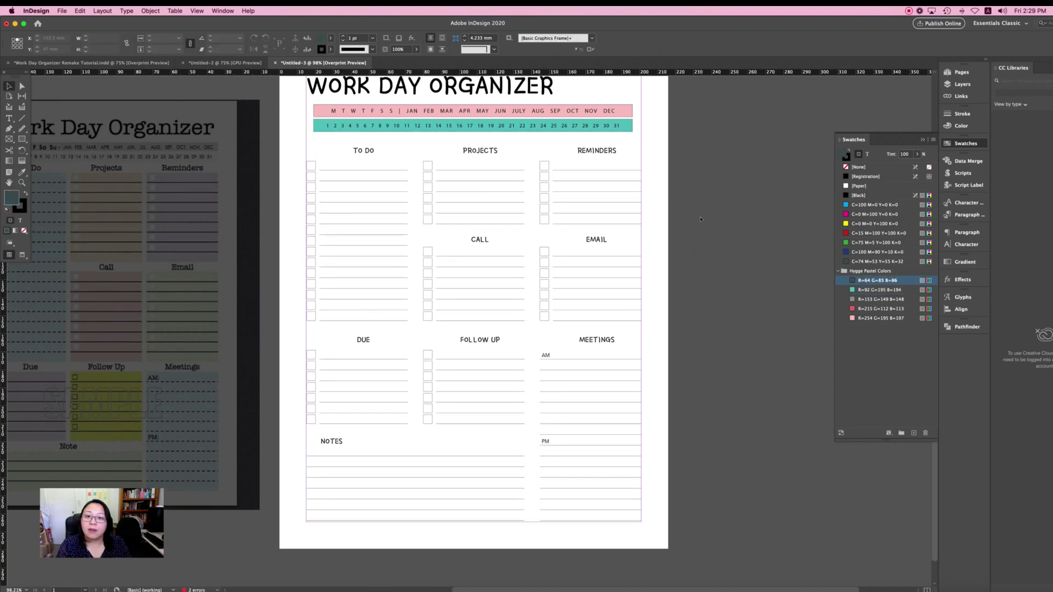
Set the fill tint of both the month row and the date number row to 50%
scroll(700, 220, up, 5)
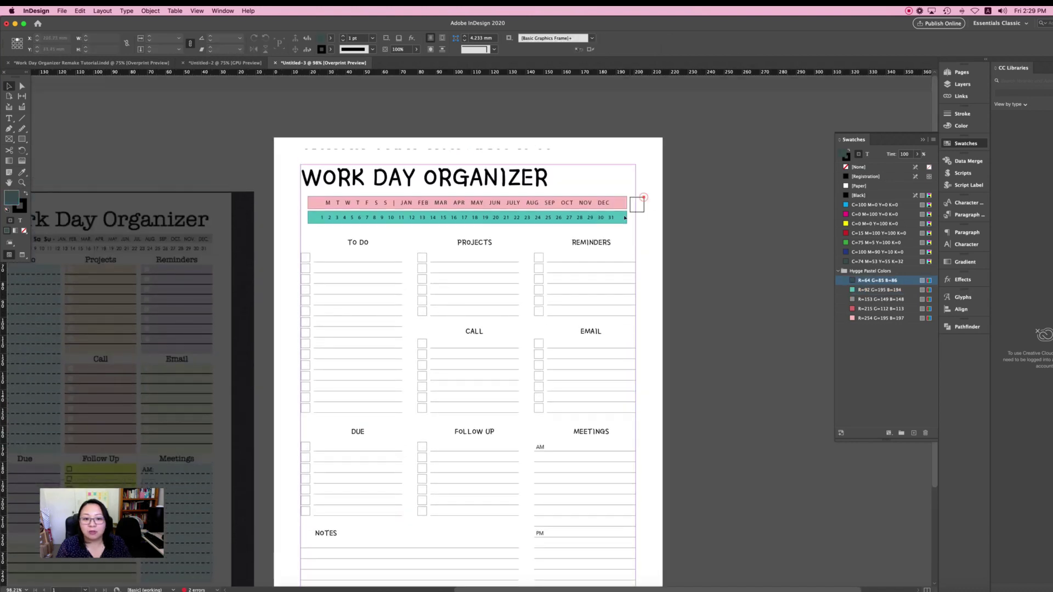
drag(637, 204, 625, 219)
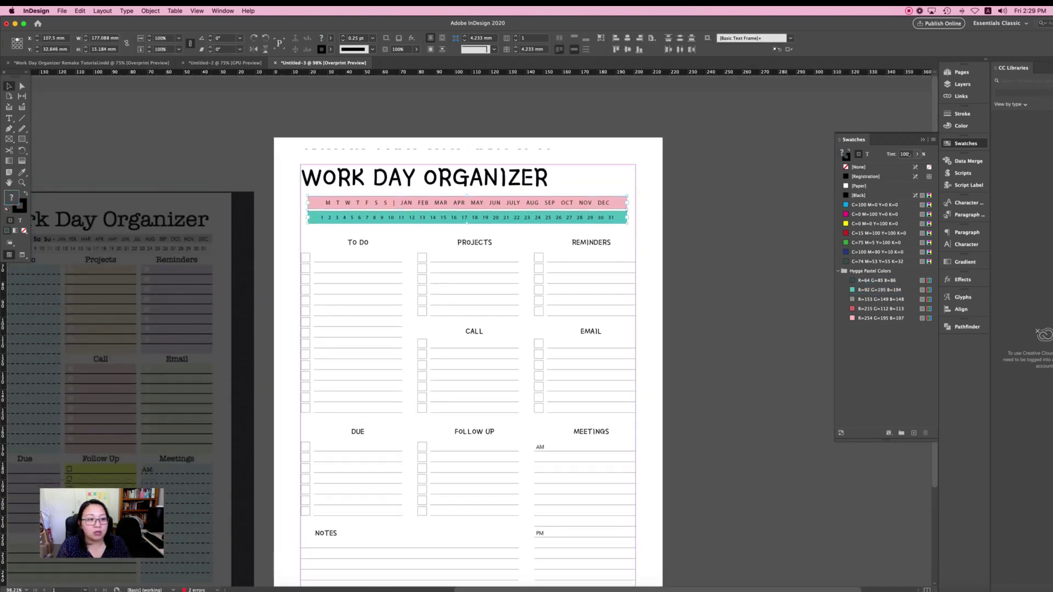
click(905, 154)
text(50)
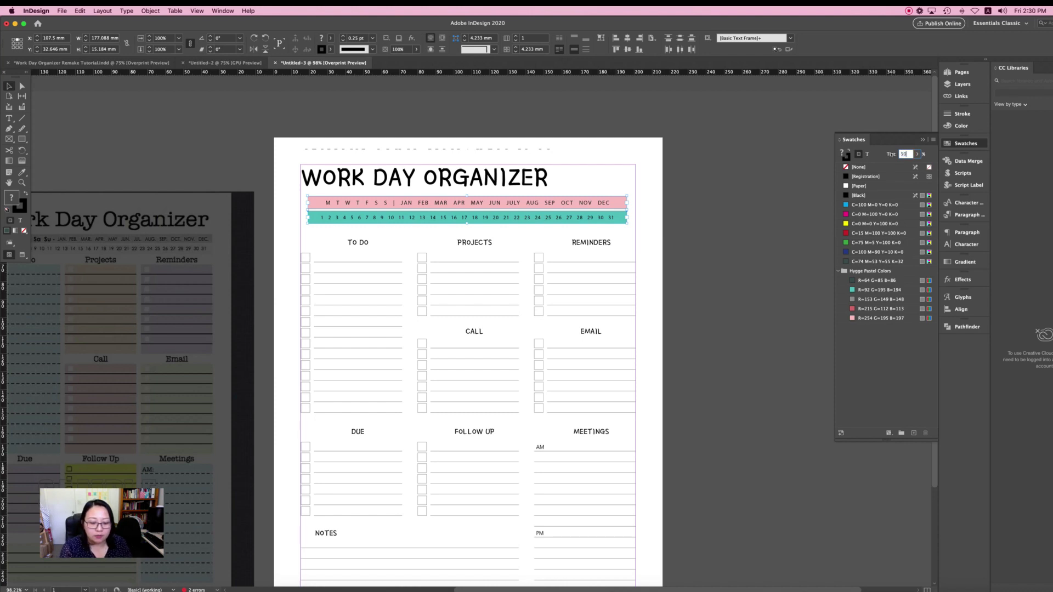
key(Return)
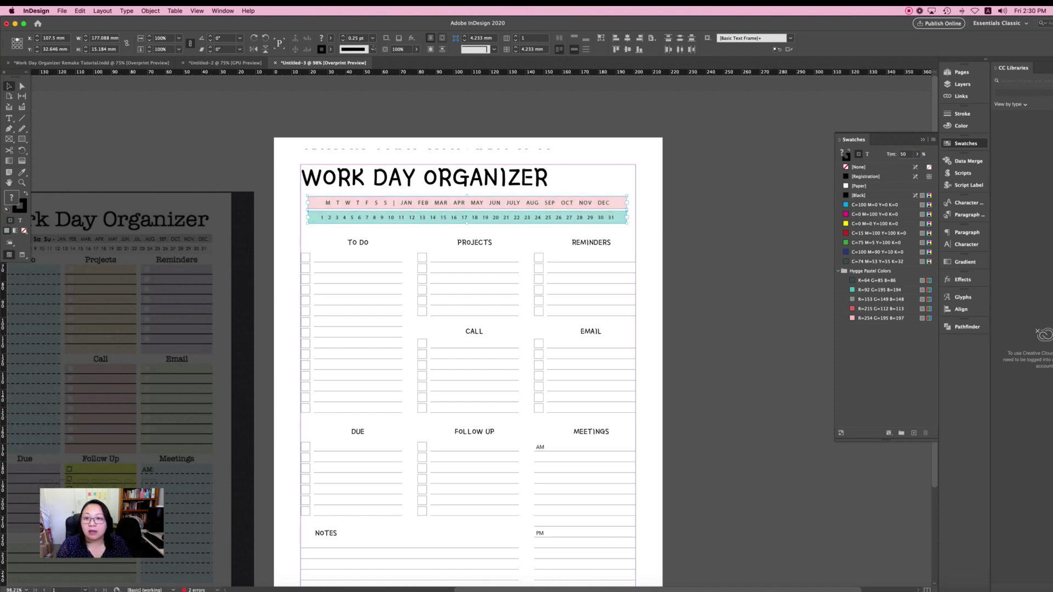
Remove the black stroke from the month and date rows by setting it to None
click(330, 50)
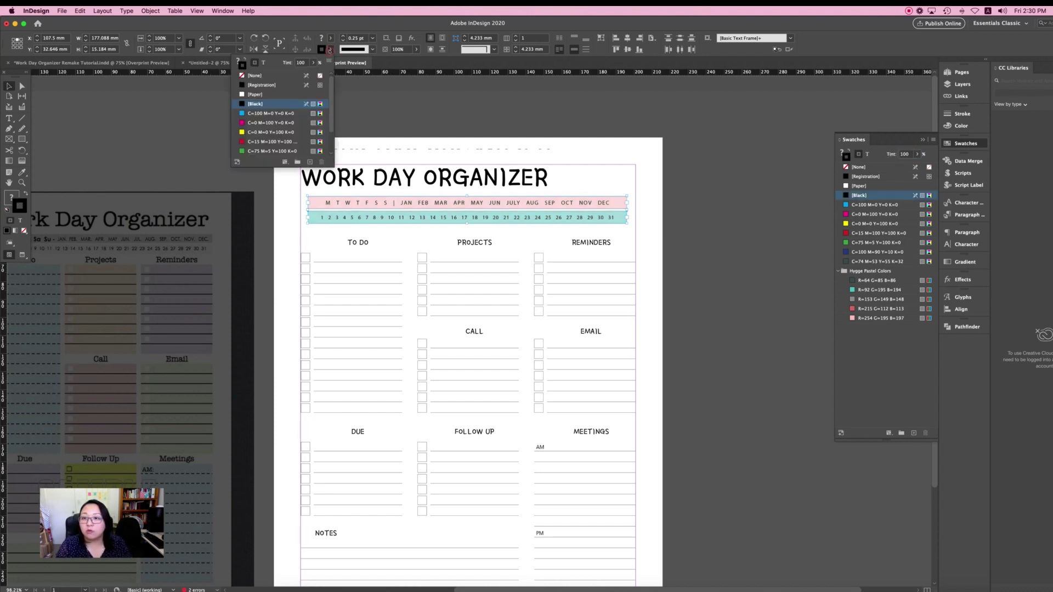
click(255, 76)
click(710, 245)
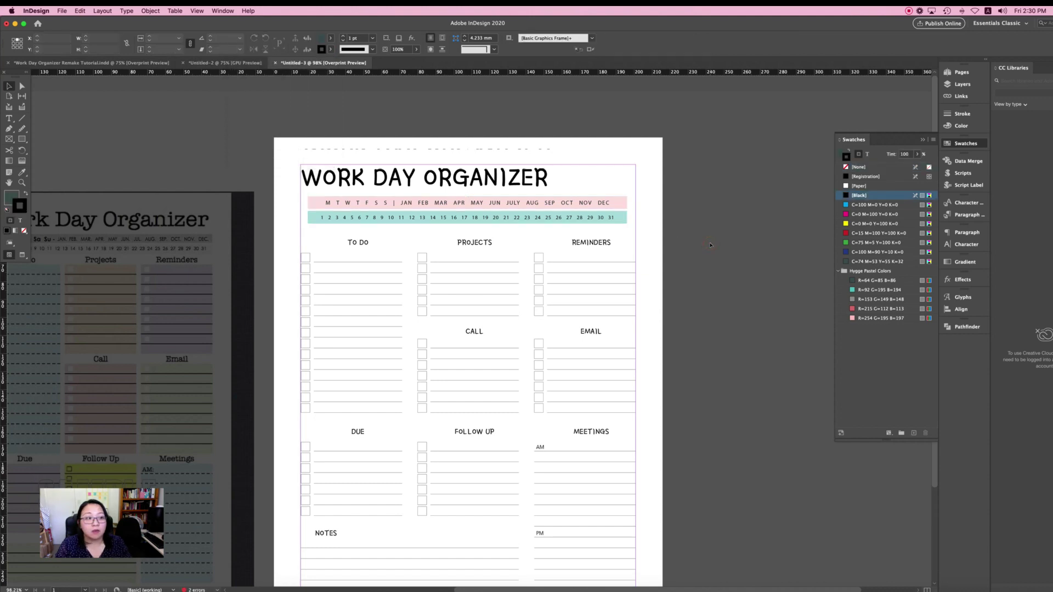
Try the R=64 G=85 B=86 dark swatch as the stroke of the TO DO heading frame, and undo it
scroll(710, 244, down, 2)
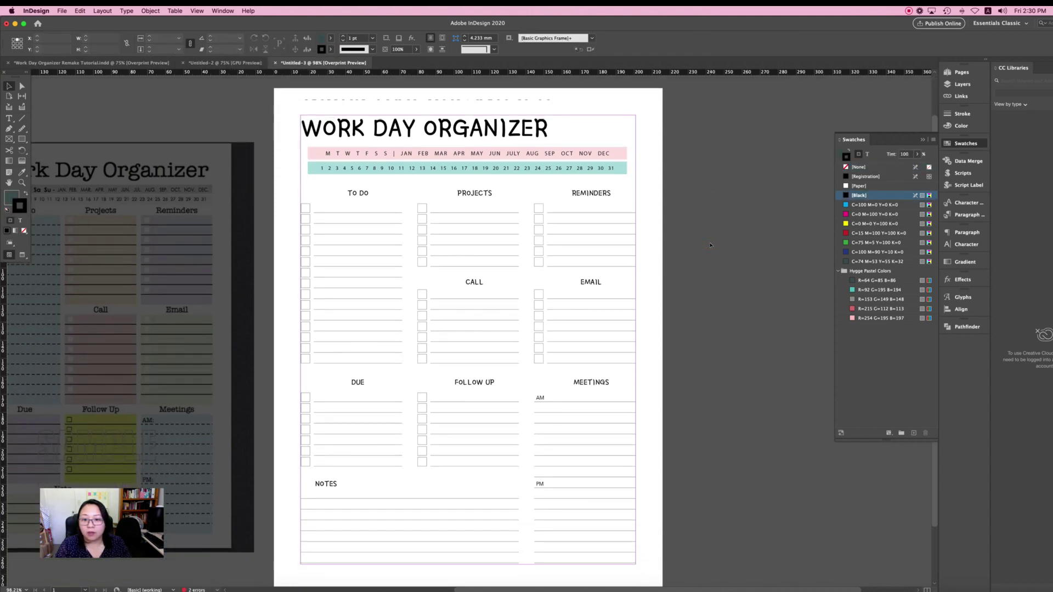
click(385, 196)
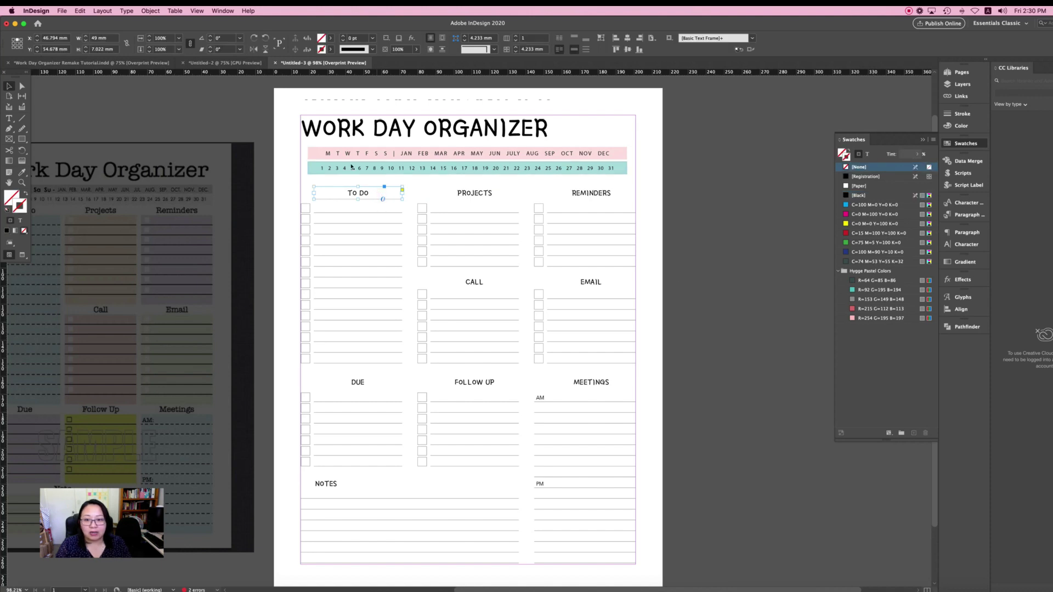
click(878, 280)
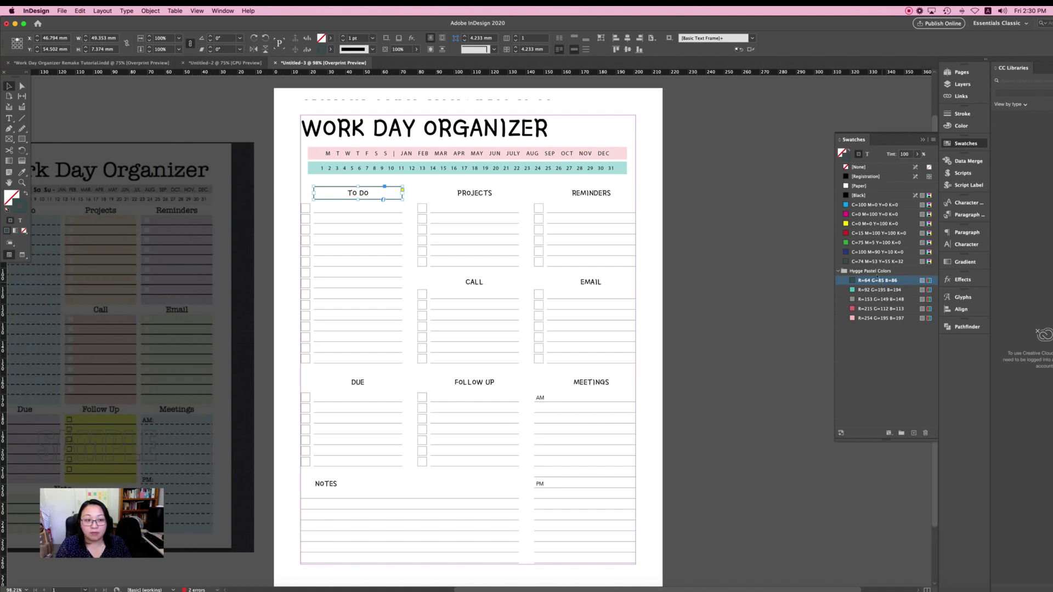
key(super+z)
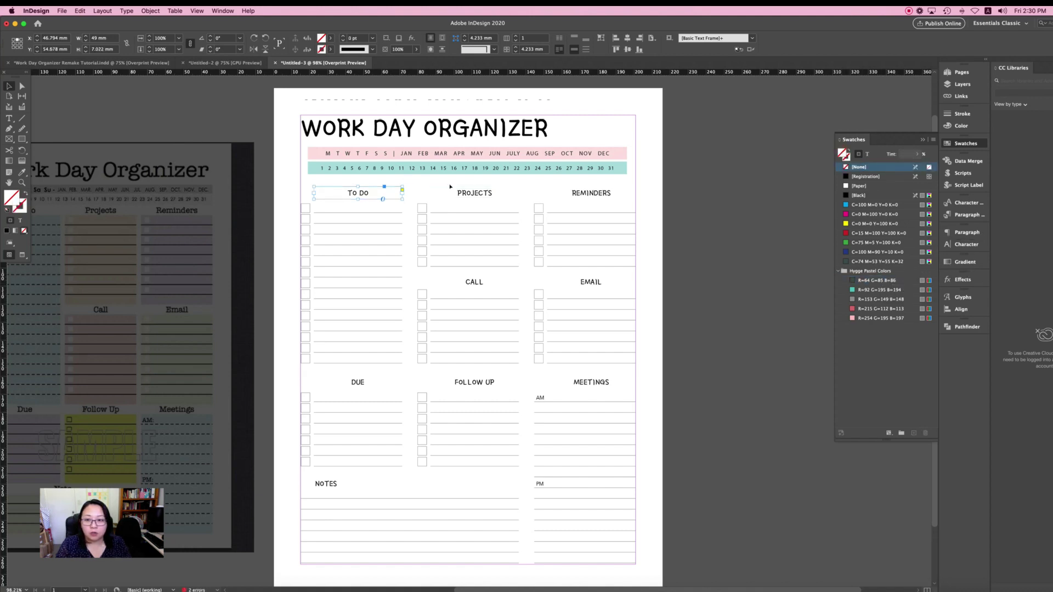
Try filling the TO DO heading frame with the R=64 G=85 B=86 swatch at 30% tint, and undo both changes
click(902, 281)
click(903, 154)
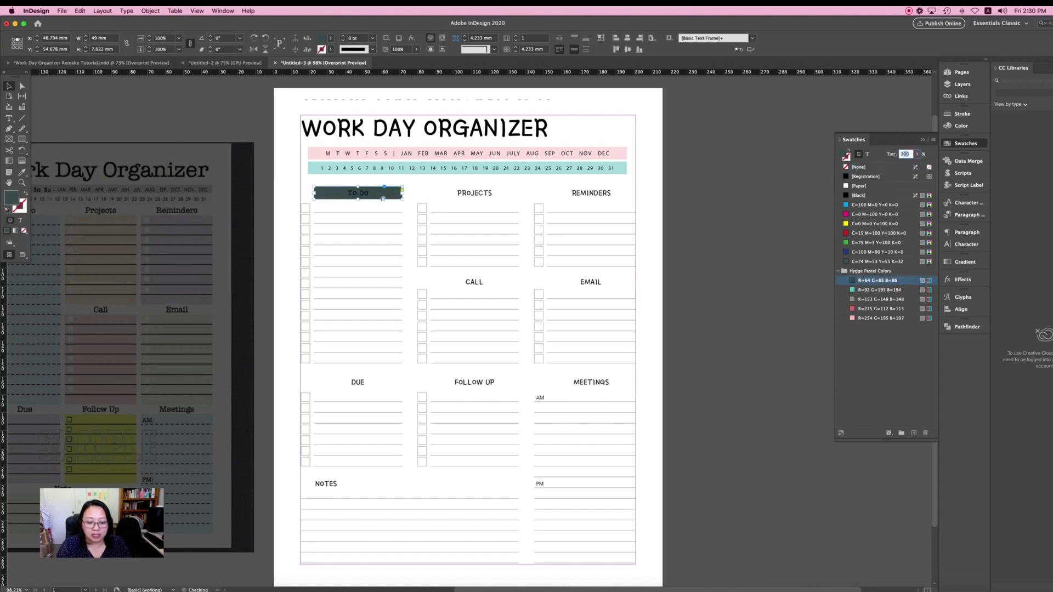
text(30)
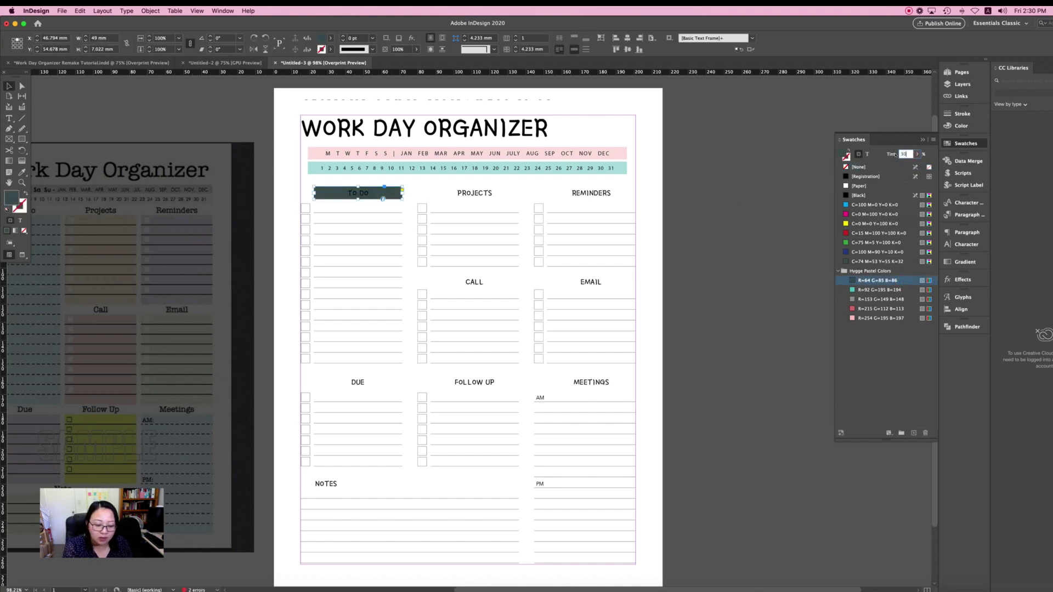
key(Return)
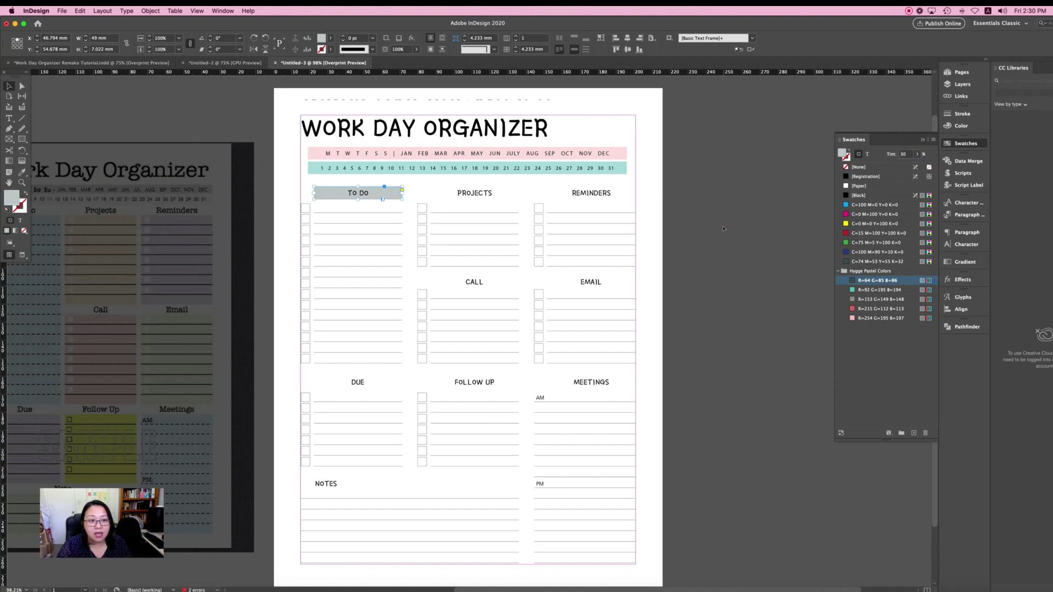
click(723, 227)
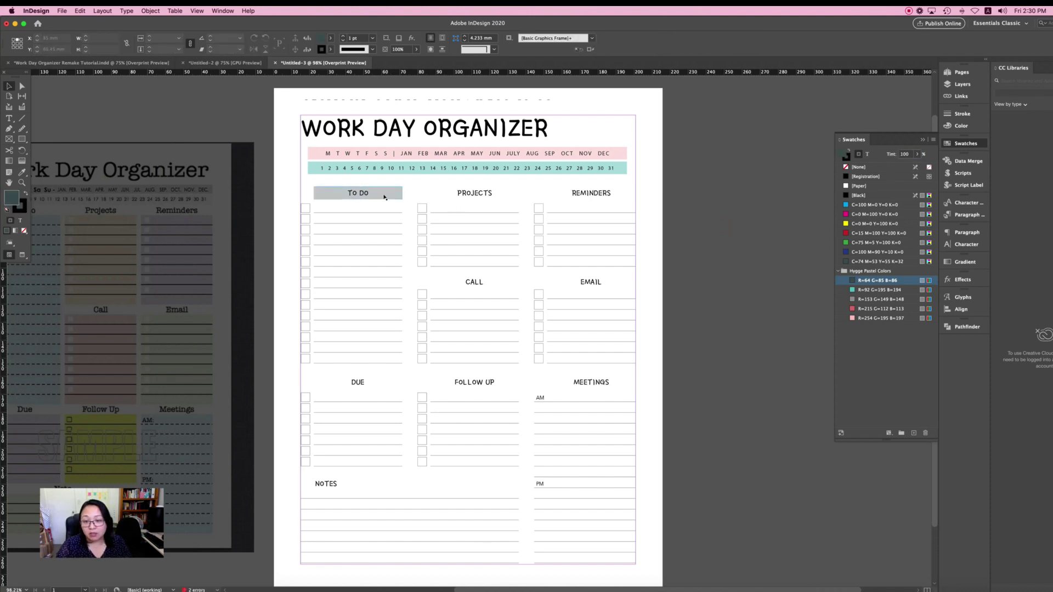
click(384, 197)
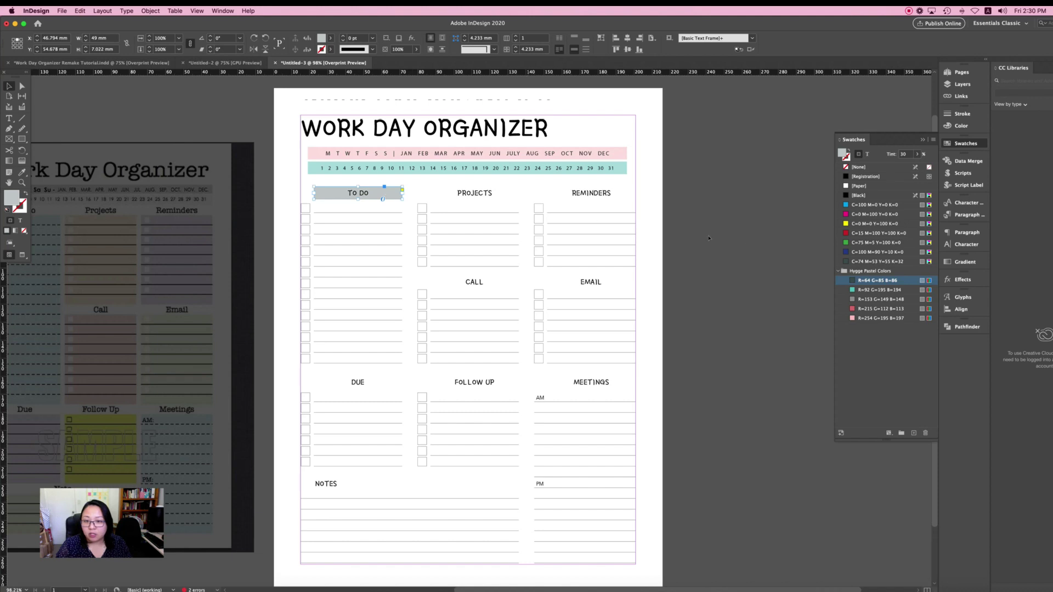
key(super+z)
key(super+z)
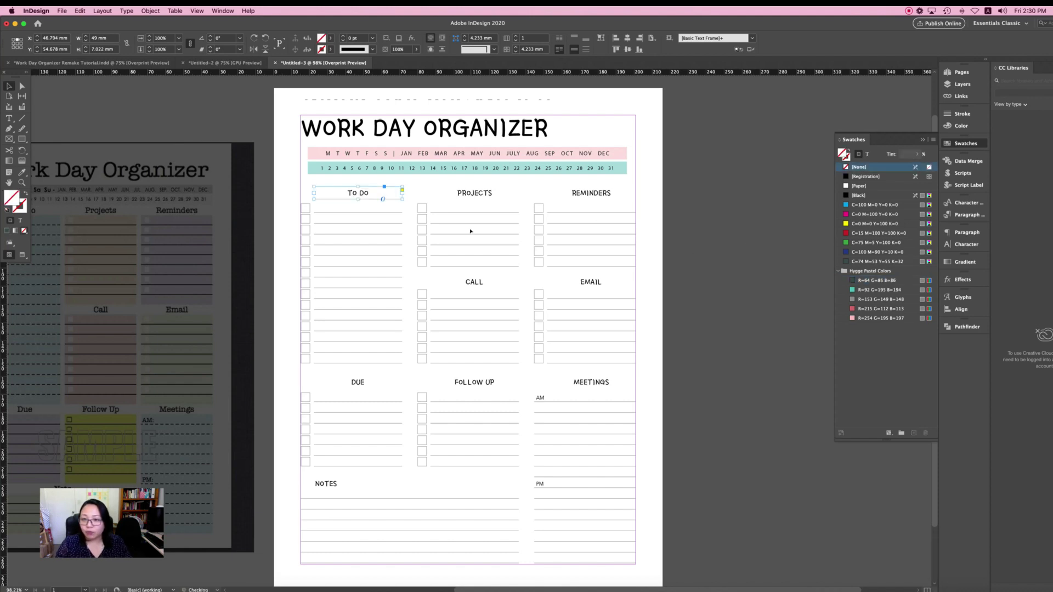
Fill all section heading frames together, from TO DO through MEETINGS and NOTES, with the R=64 G=85 B=86 dark swatch
shift+click(497, 196)
shift+click(595, 196)
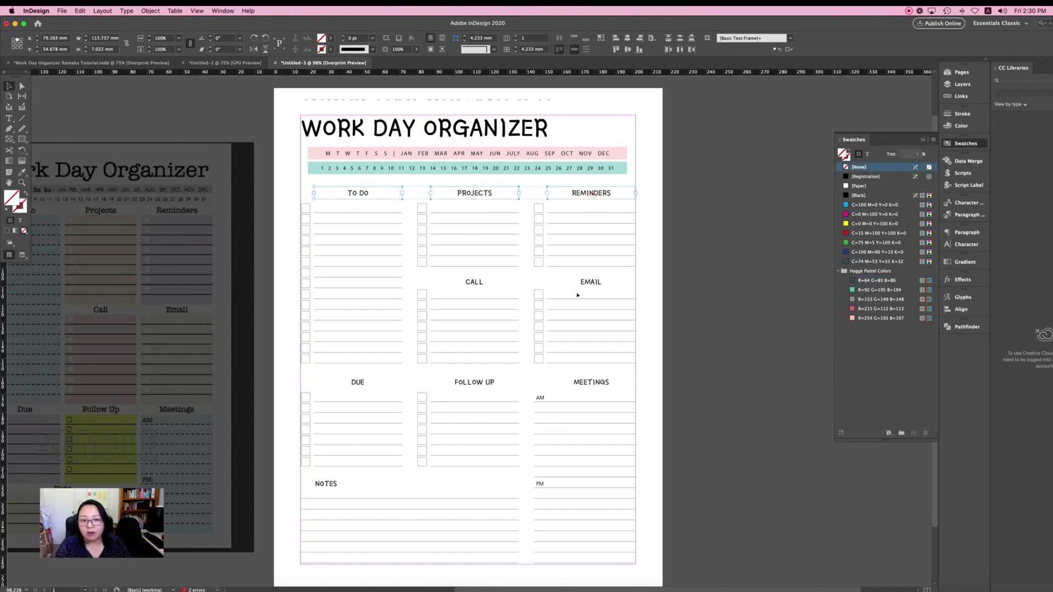
shift+click(606, 283)
shift+click(503, 282)
shift+click(367, 384)
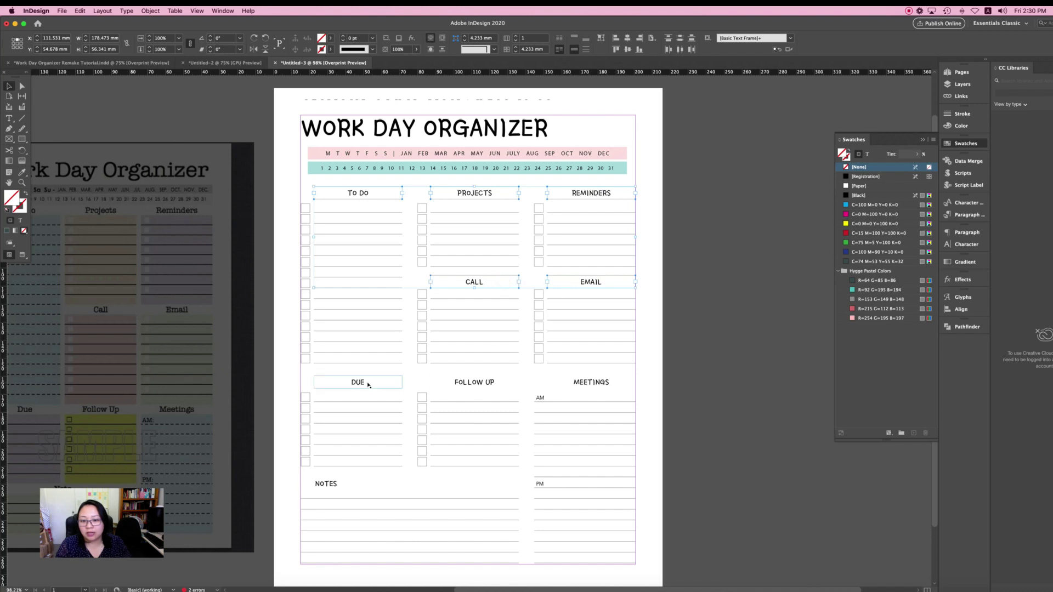
shift+click(463, 389)
shift+click(563, 383)
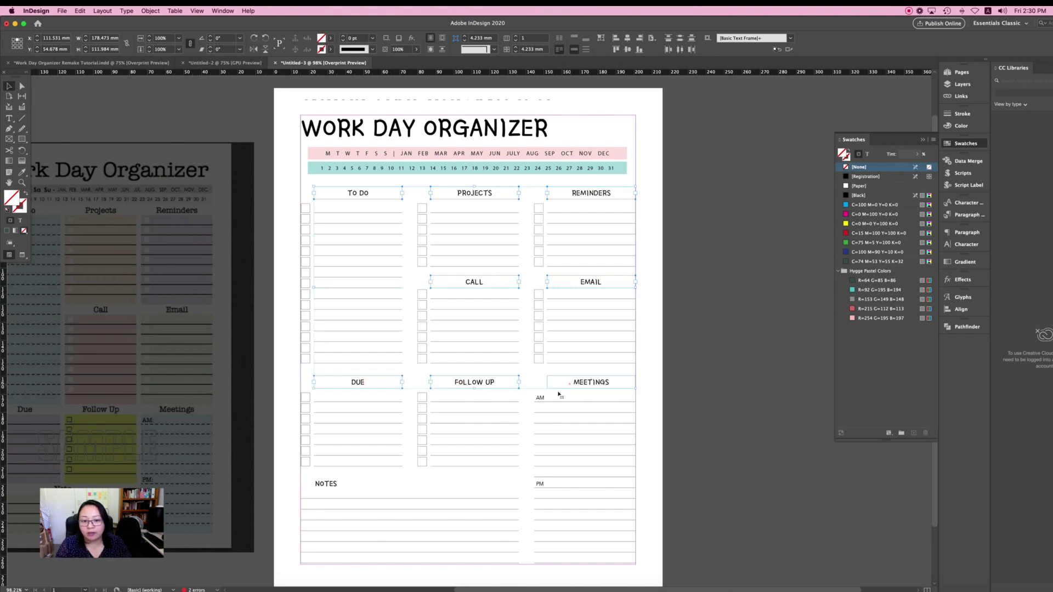
shift+click(334, 484)
shift+click(334, 484)
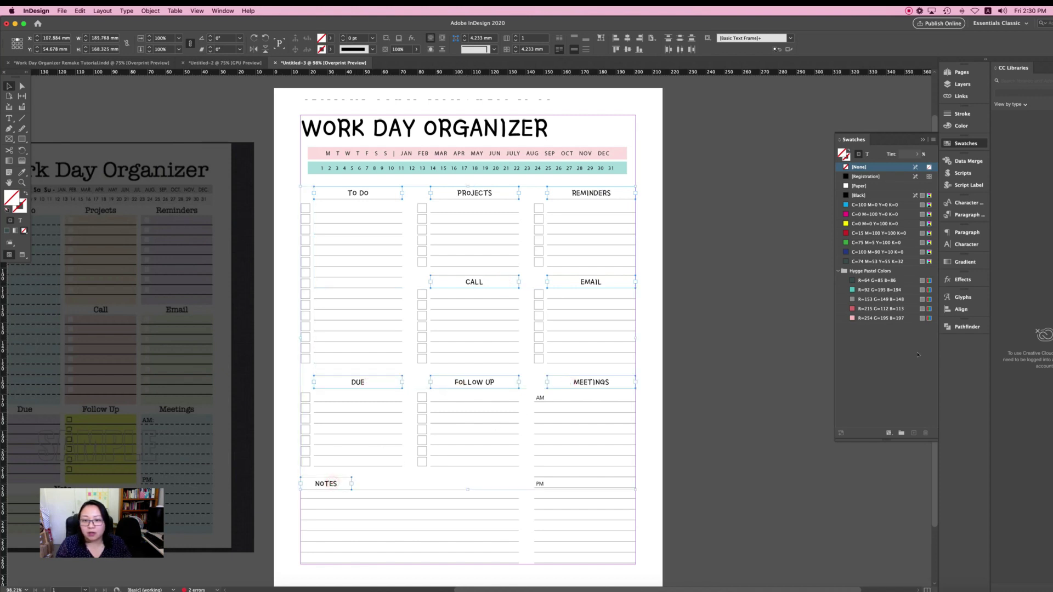
click(888, 281)
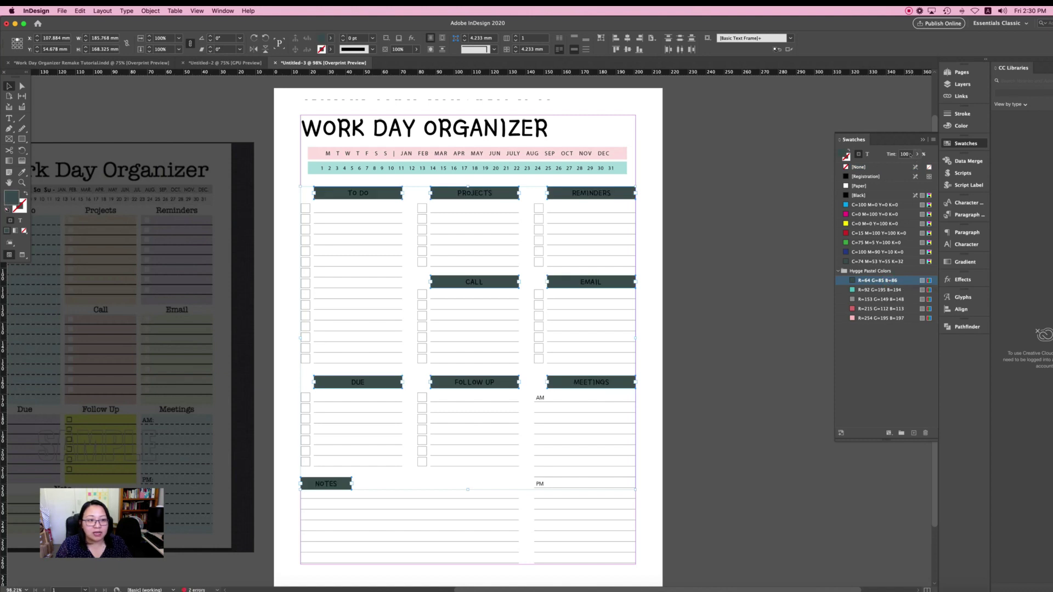
Set the fill tint of all the section heading frames to 30%
click(892, 155)
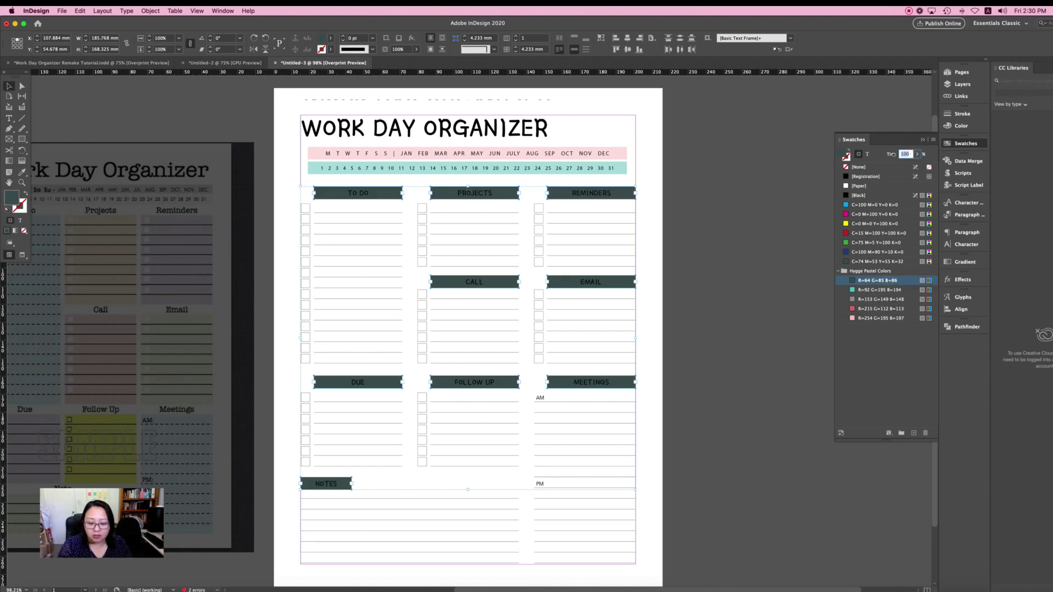
text(30)
key(Return)
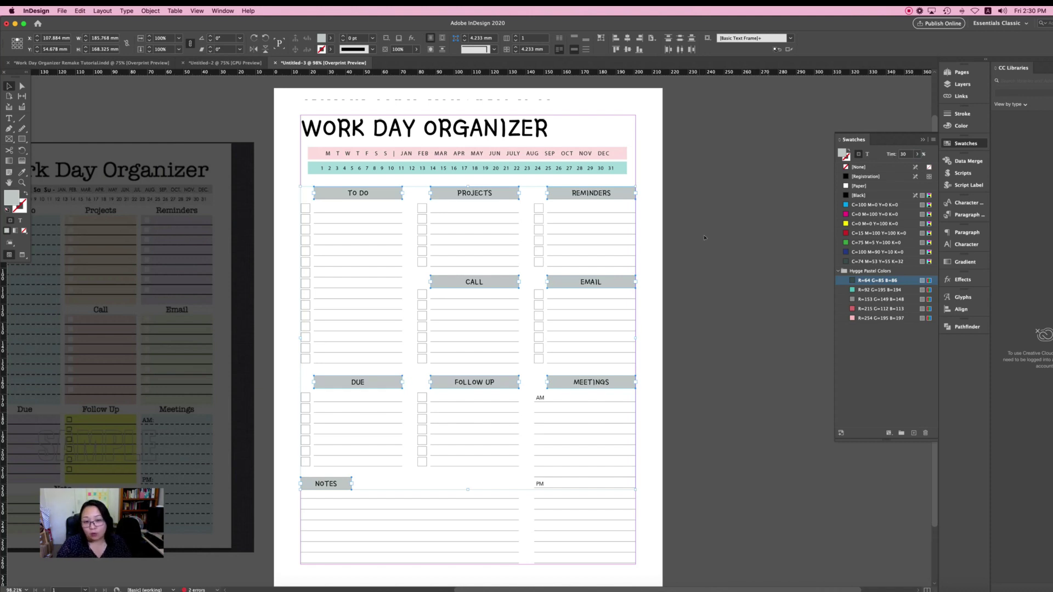
click(729, 231)
click(506, 194)
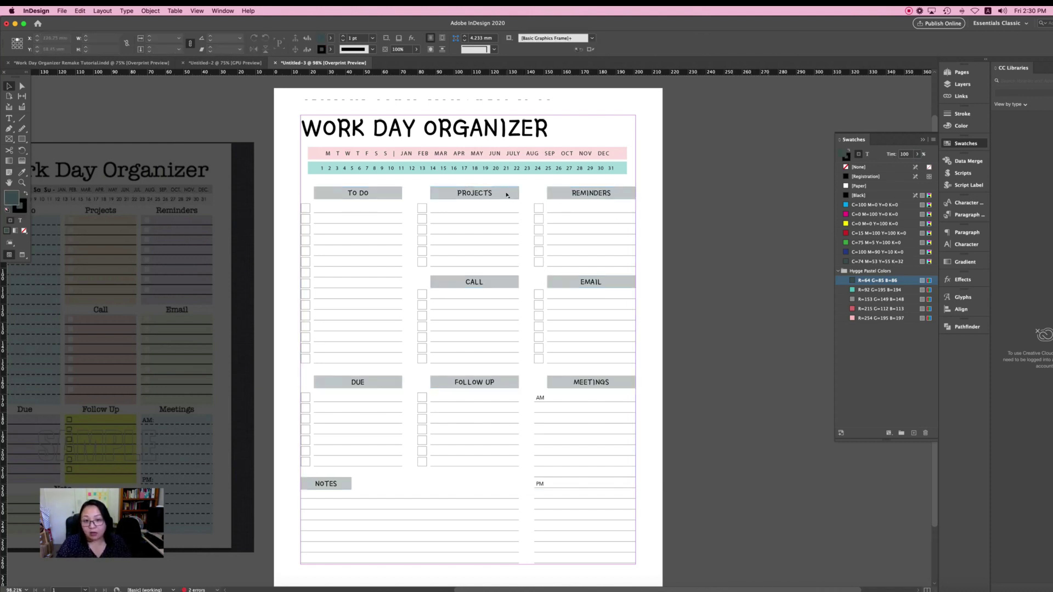
Fill the PROJECTS heading frame with the R=92 G=195 B=194 swatch and the REMINDERS heading frame with R=153 G=149 B=148
click(884, 290)
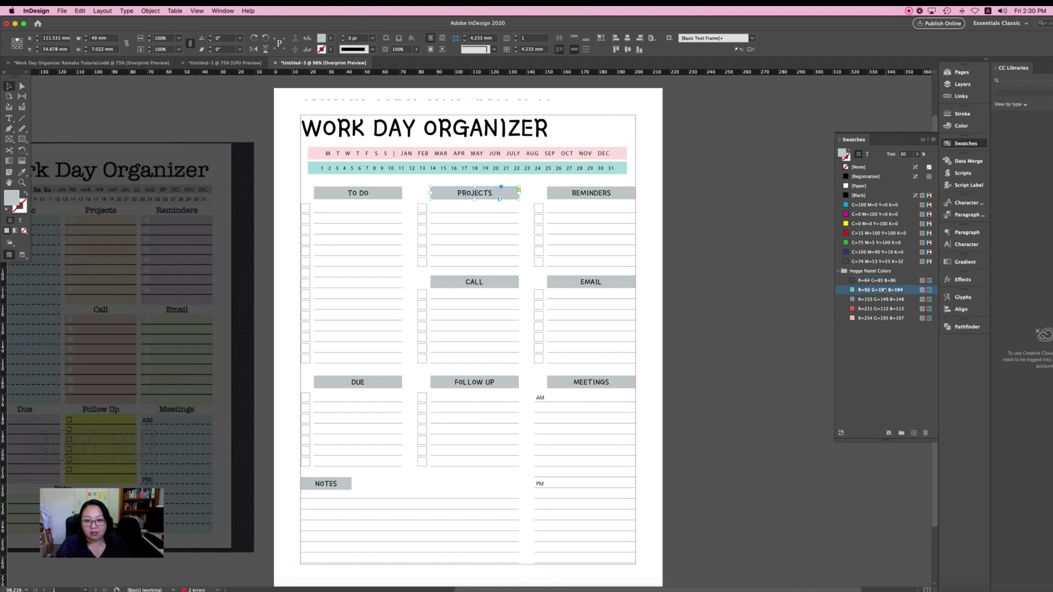
key(super+alt+bracketright)
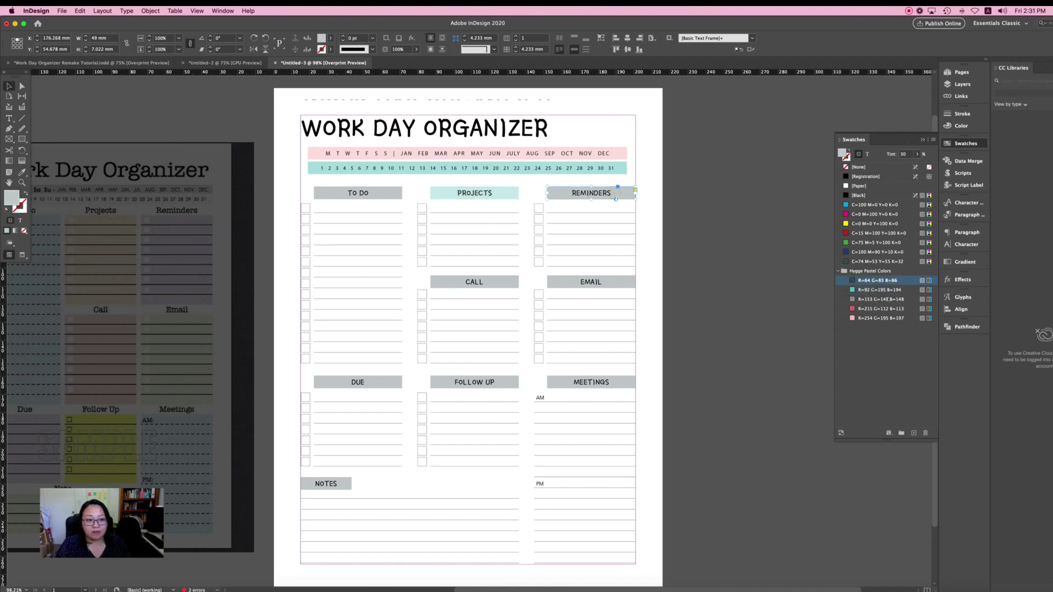
click(884, 299)
Fill the CALL heading frame with the R=215 G=112 B=113 swatch and the EMAIL heading frame with R=254 G=195 B=197
click(497, 284)
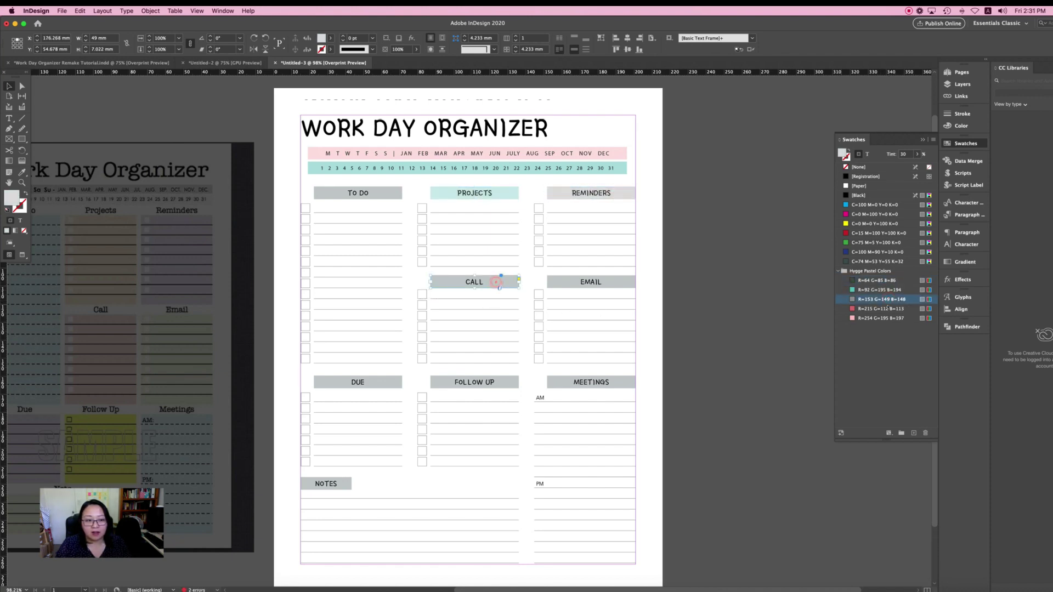
click(881, 309)
click(606, 284)
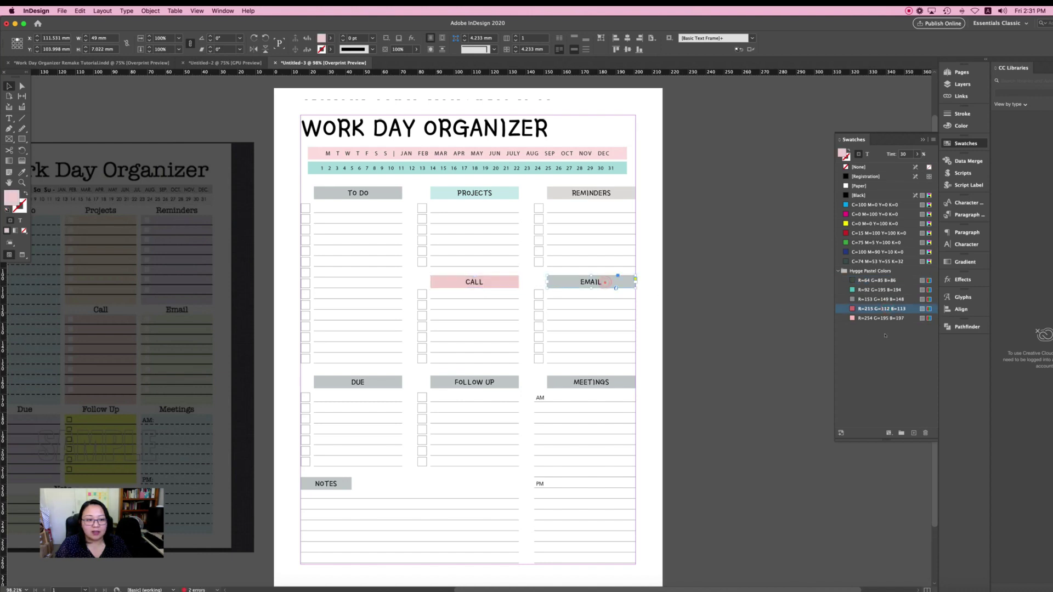
click(881, 319)
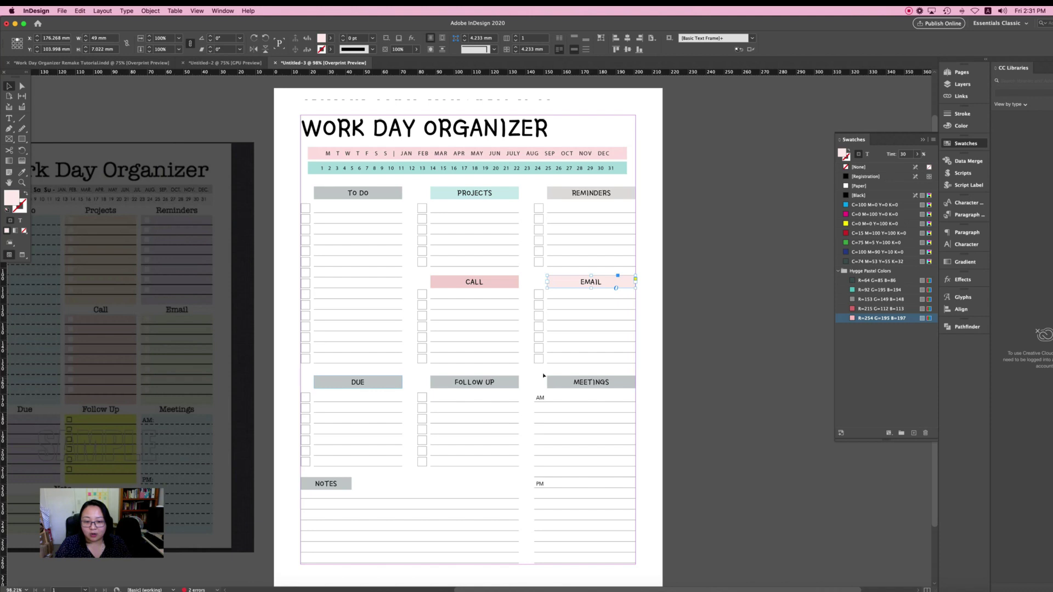
Fill the DUE heading frame with the R=153 G=149 B=148 swatch and the FOLLOW UP heading frame with R=92 G=195 B=194
click(557, 382)
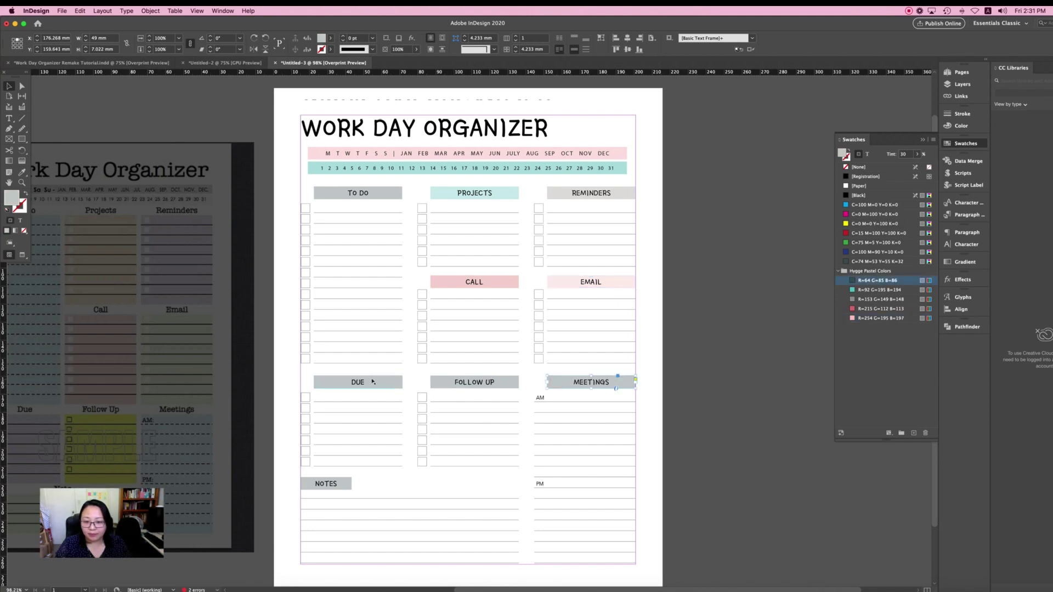
click(378, 382)
click(894, 299)
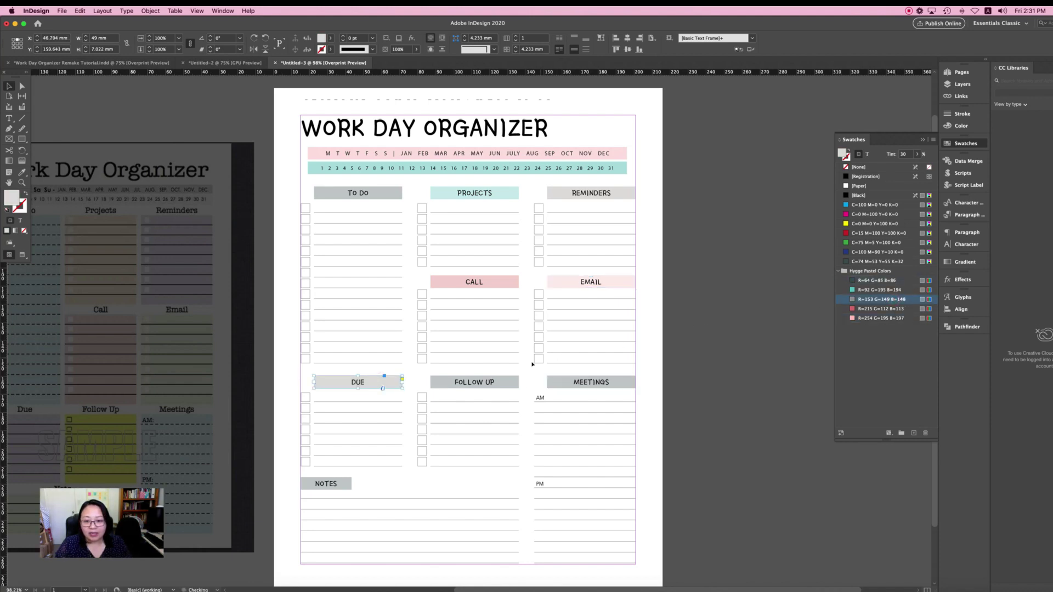
click(512, 380)
click(860, 290)
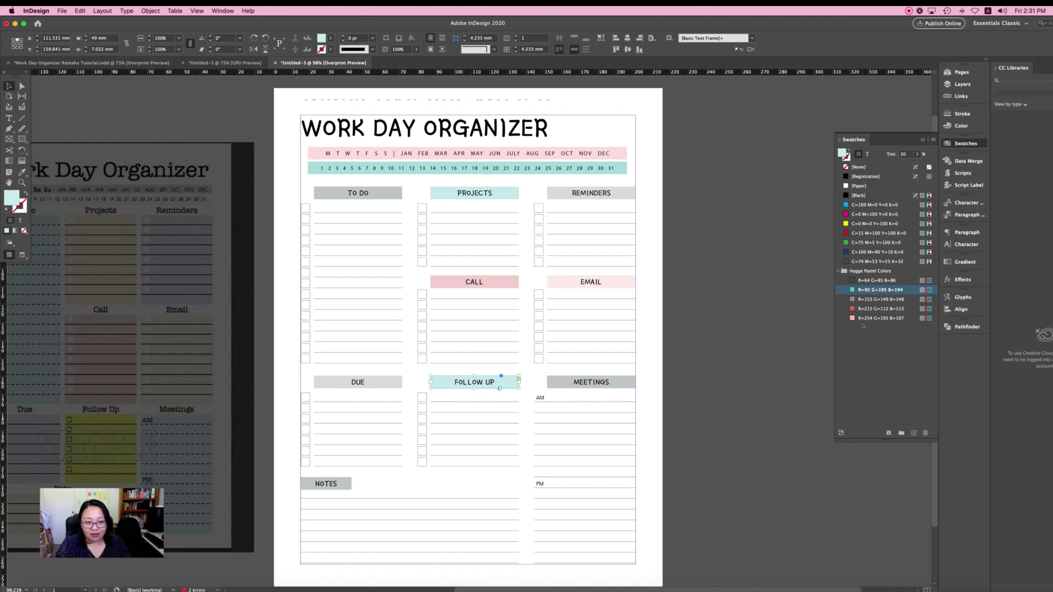
Fill the NOTES heading frame with the R=92 G=195 B=194 swatch
click(340, 484)
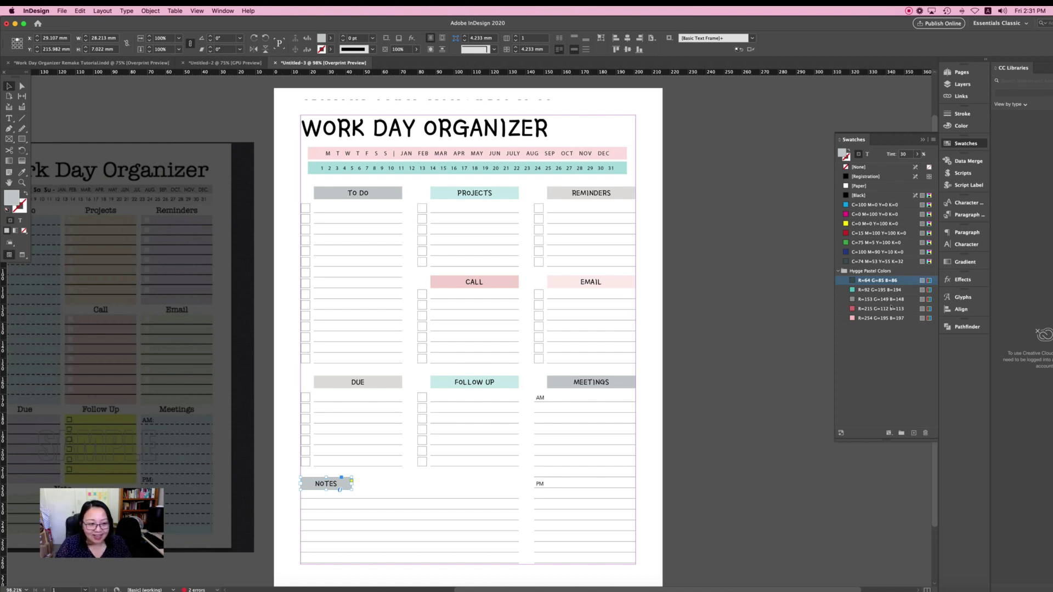
click(884, 292)
click(761, 330)
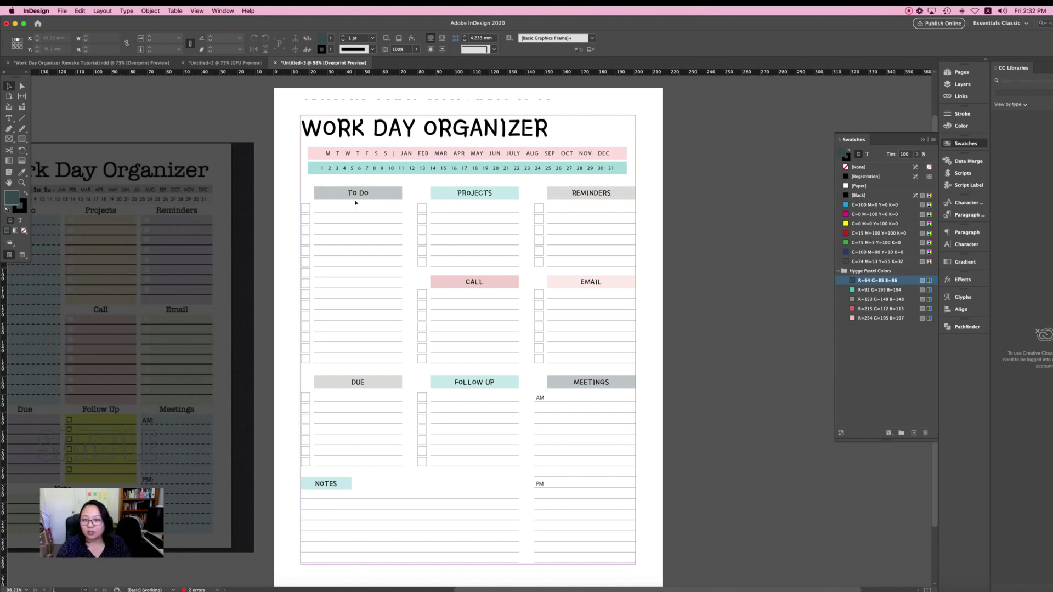
Apply the Rounded corner shape to all nine section heading frames together, from TO DO through NOTES
click(376, 198)
click(377, 196)
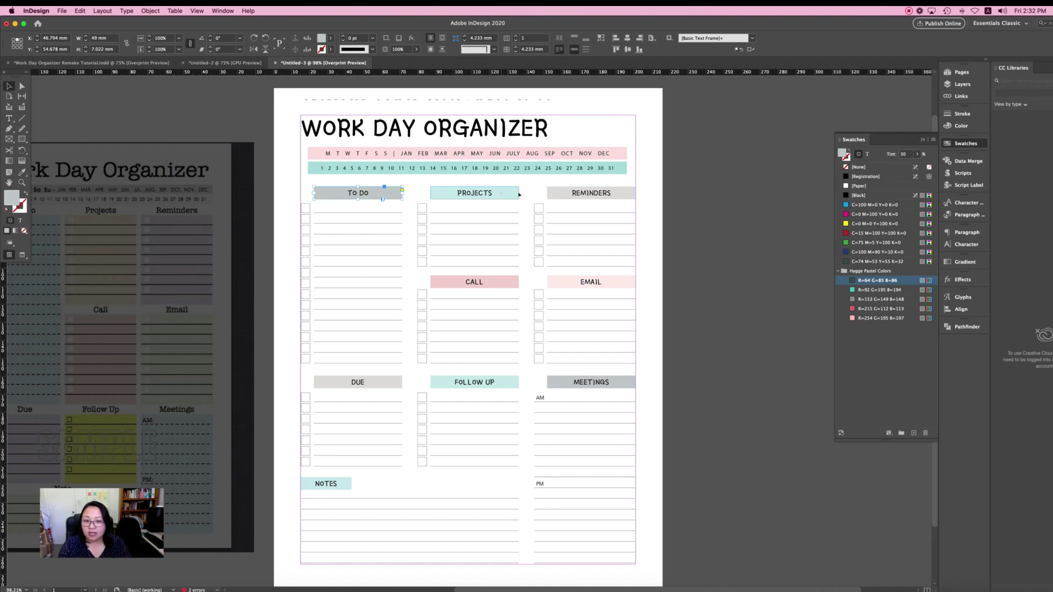
shift+click(519, 194)
shift+click(587, 192)
shift+click(608, 281)
shift+click(515, 283)
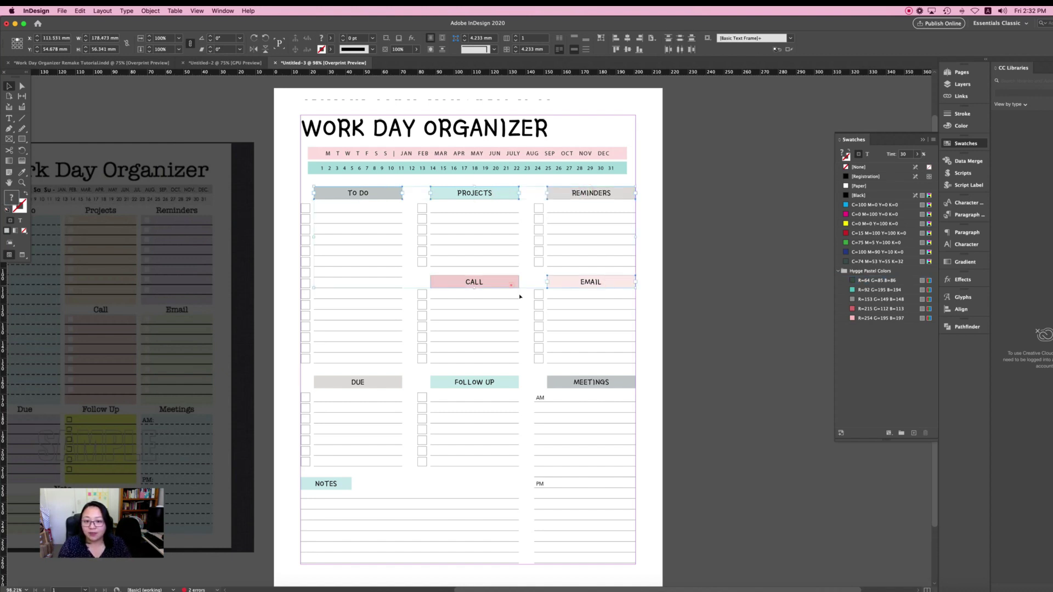
shift+click(620, 384)
shift+click(502, 384)
shift+click(384, 389)
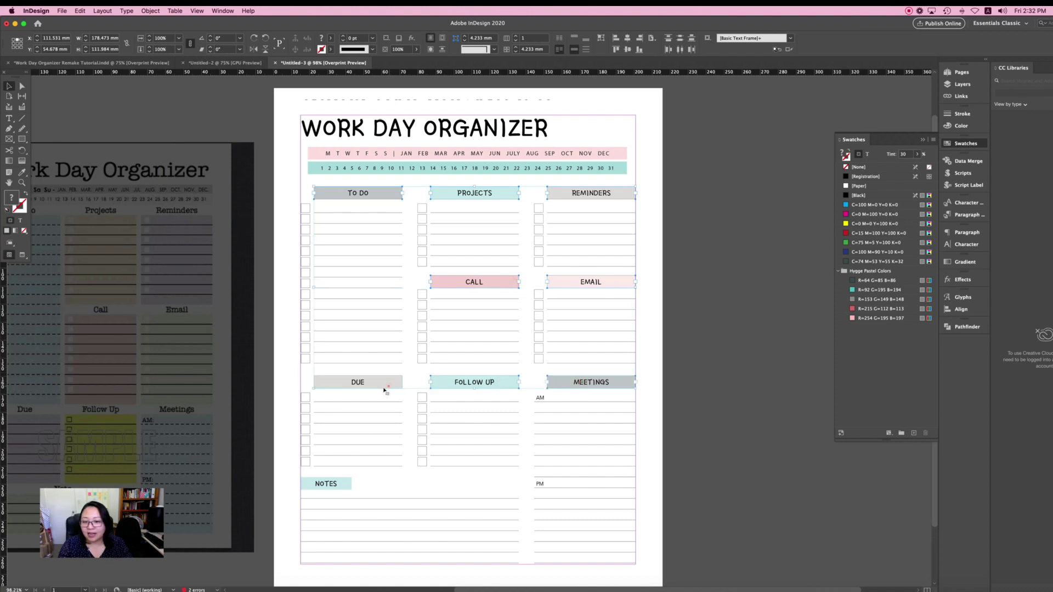
shift+click(330, 485)
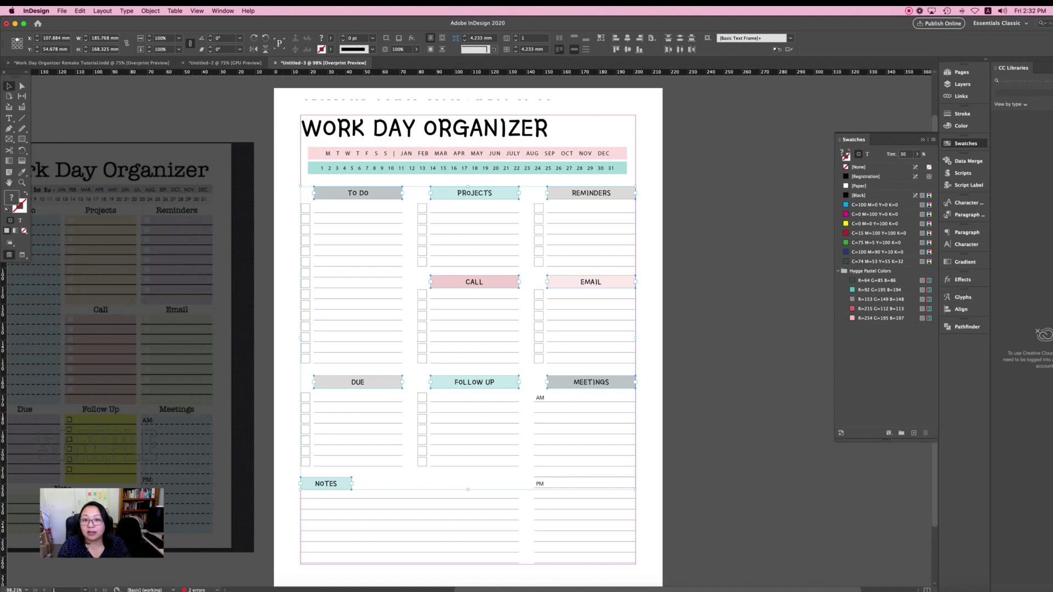
click(493, 49)
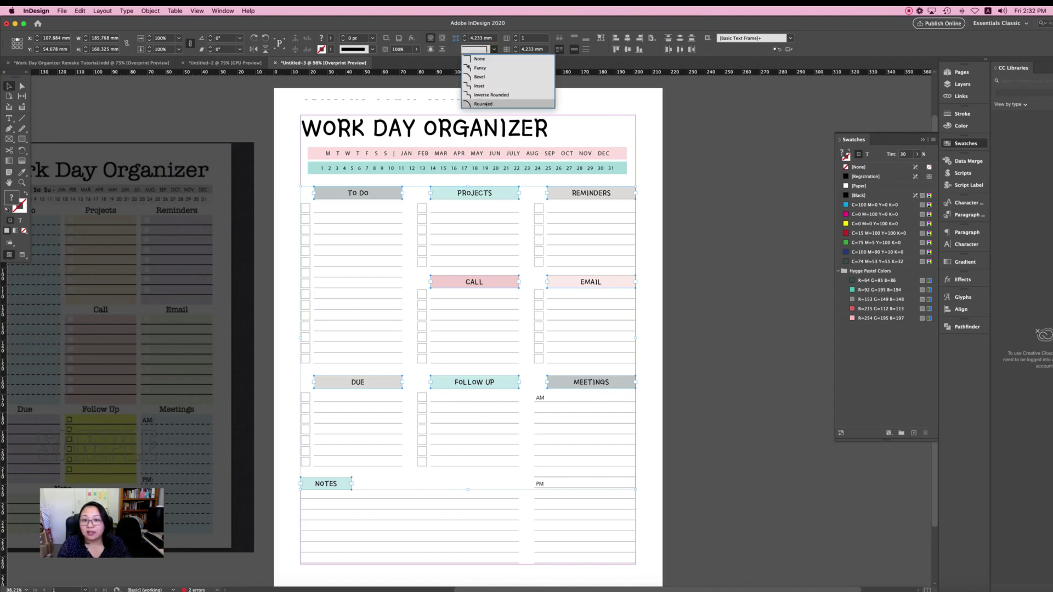
click(483, 104)
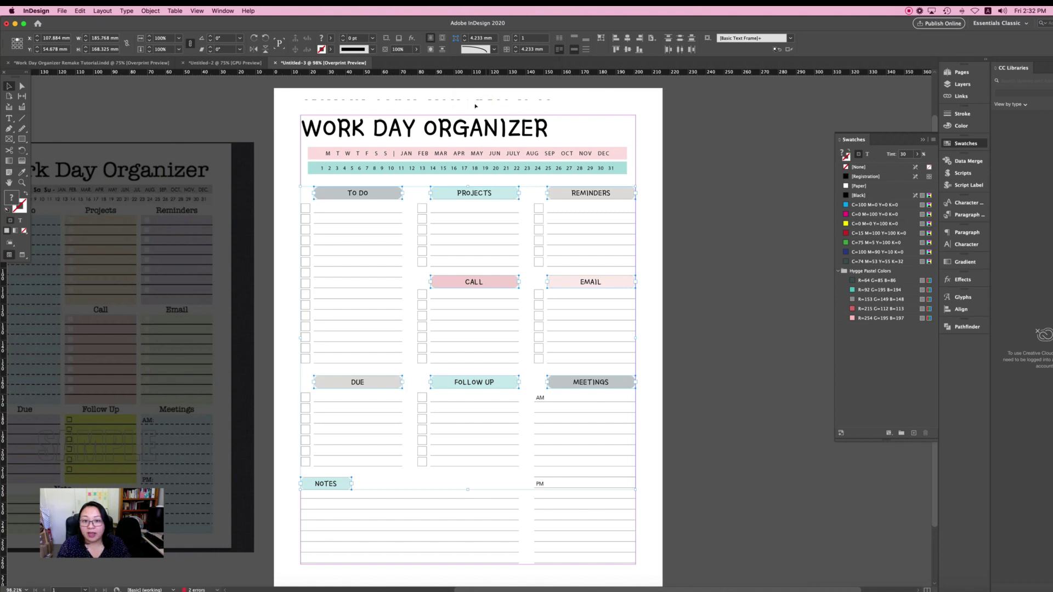
Set the corner size of all the section heading frames to 1.5 mm
double_click(476, 38)
text(1)
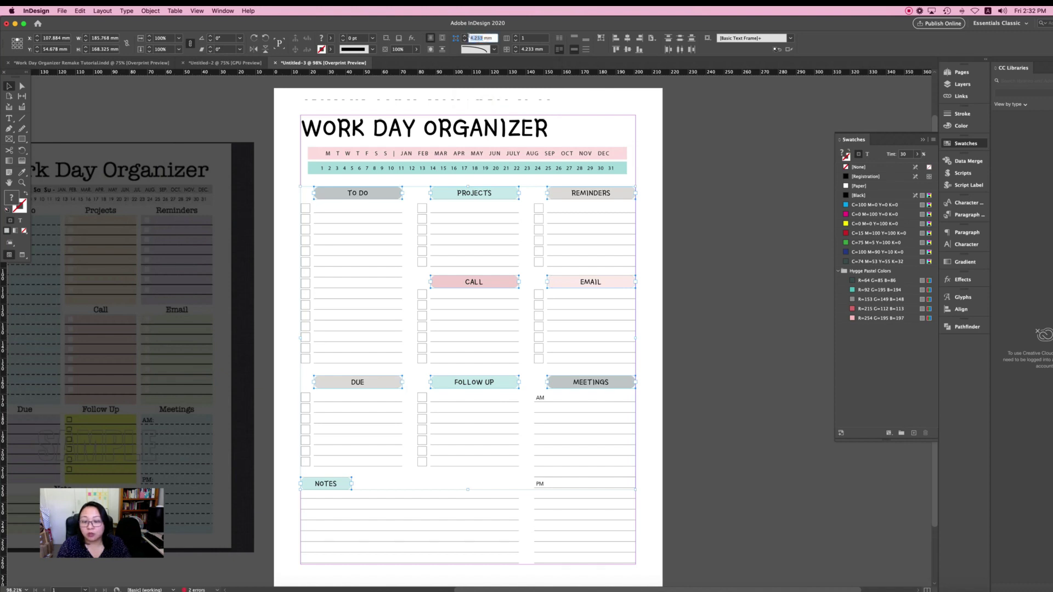
text(.5)
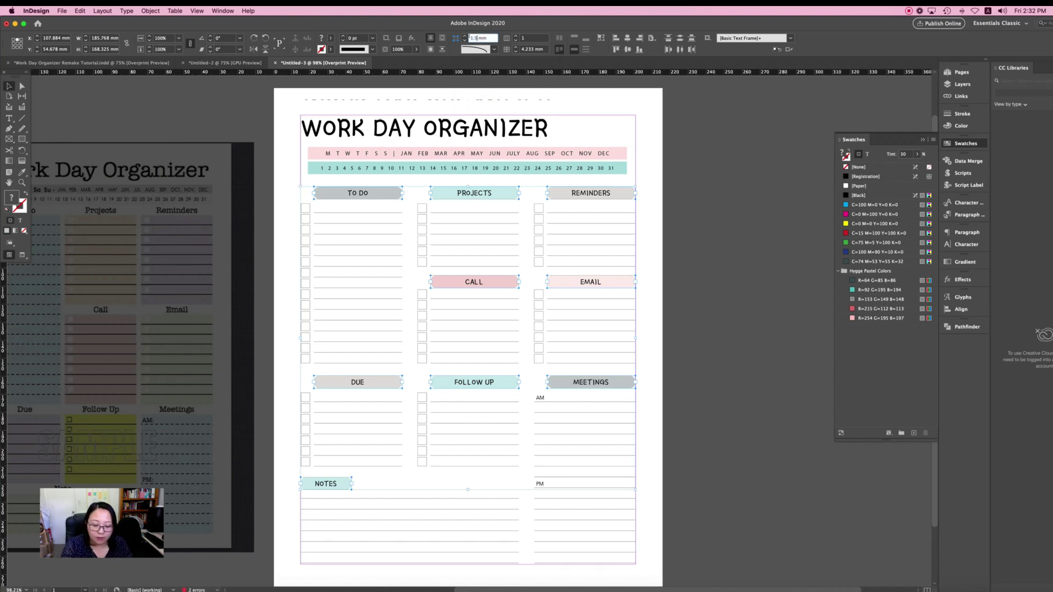
key(Return)
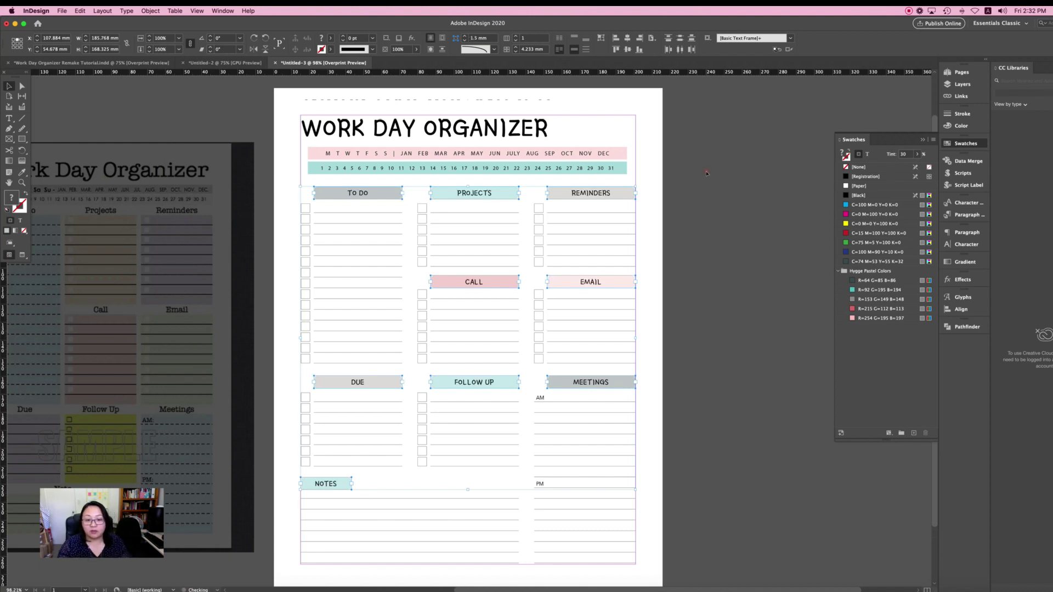
click(698, 165)
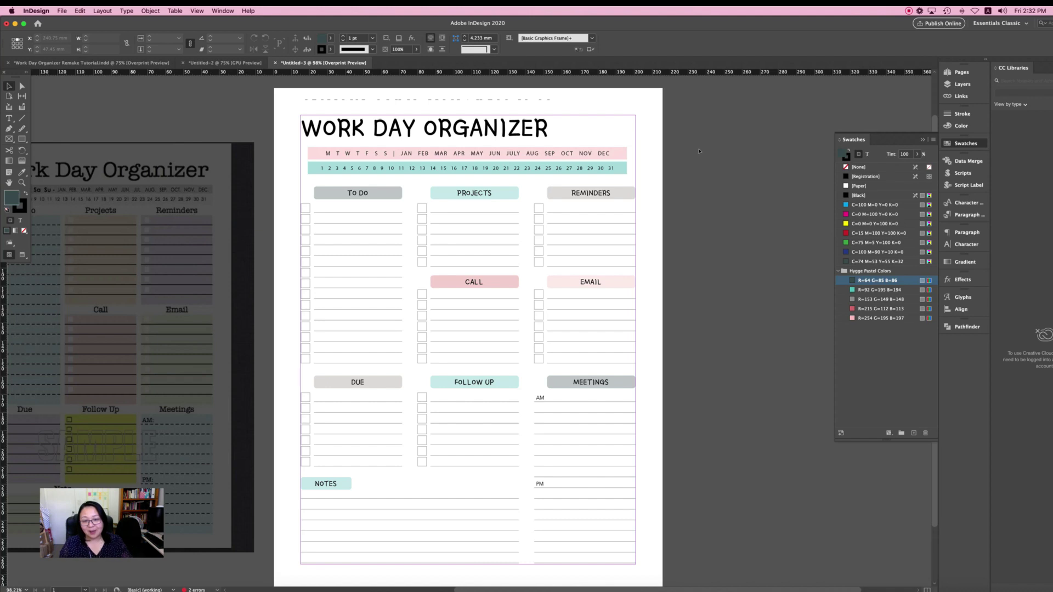
Nudge the teal row of day numbers 1 to 31 slightly down from the pink month row
scroll(698, 151, down, 1)
click(613, 157)
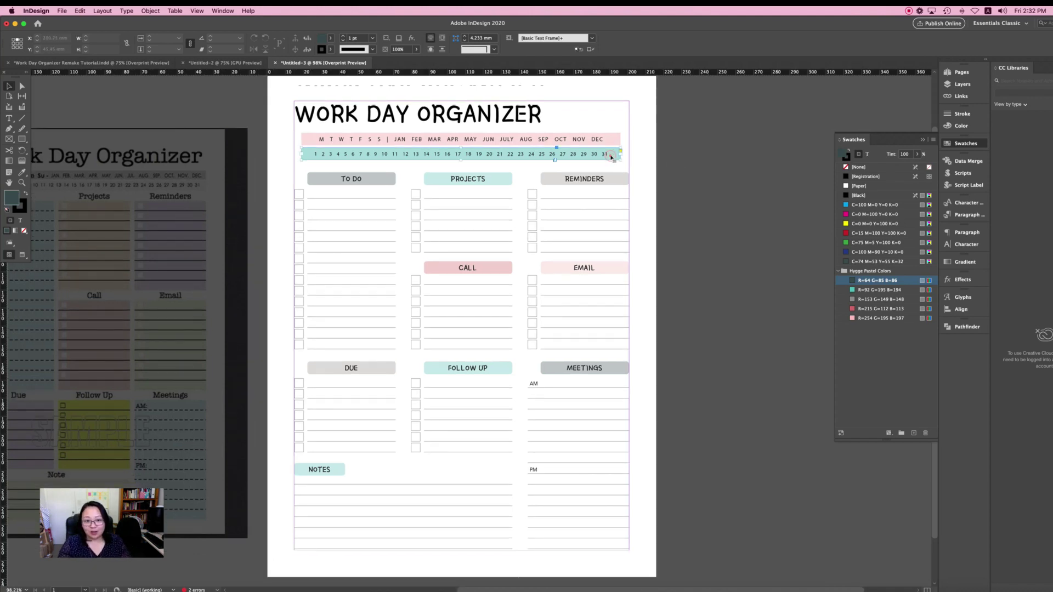
key(Down)
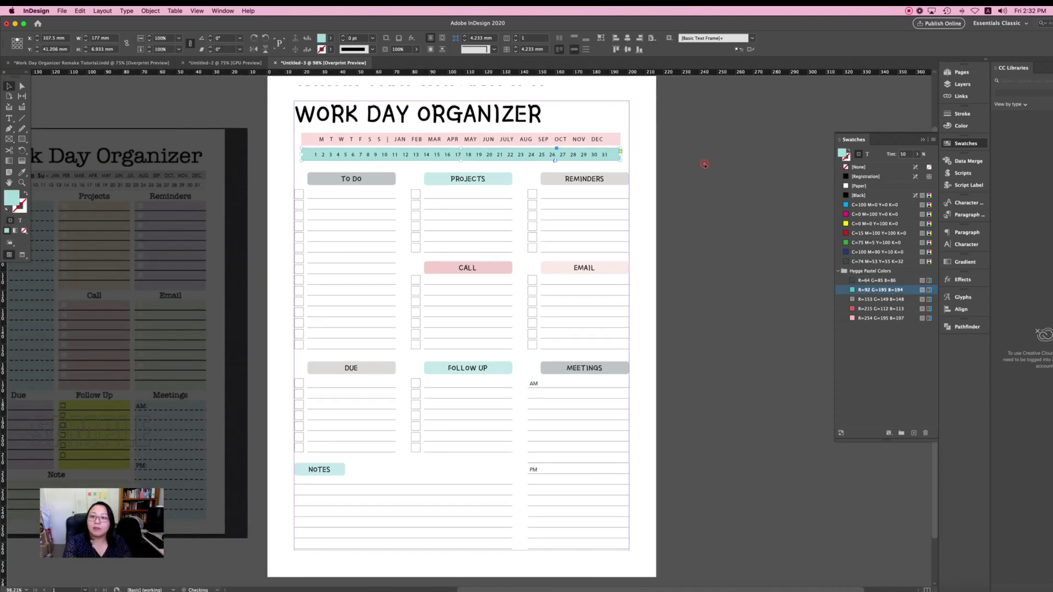
click(705, 164)
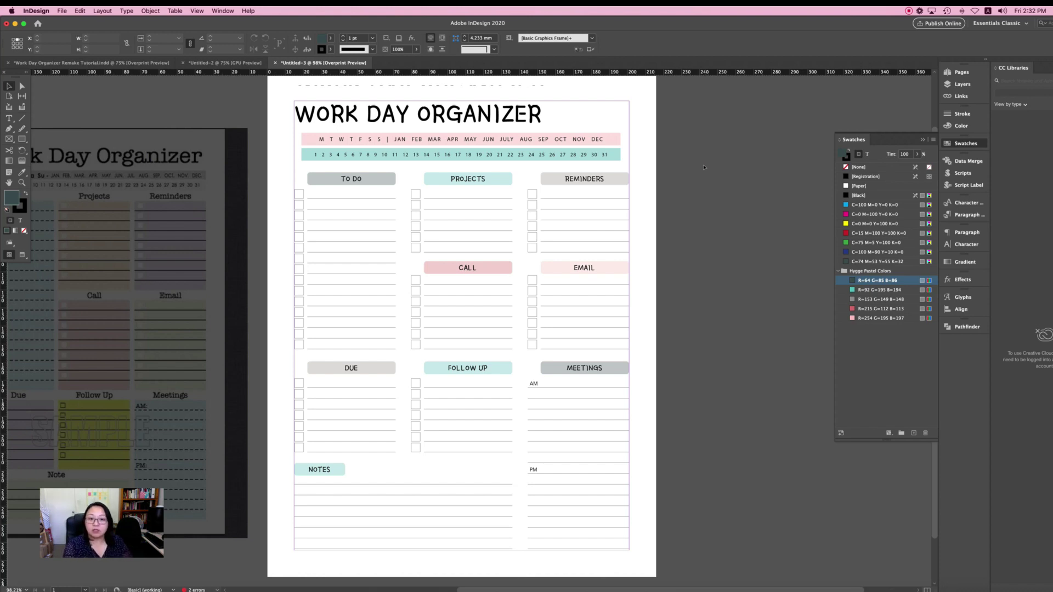
Preview the page without guides and nudge the WORK DAY ORGANIZER title right to an X position of about 89 mm
key(w)
key(super+minus)
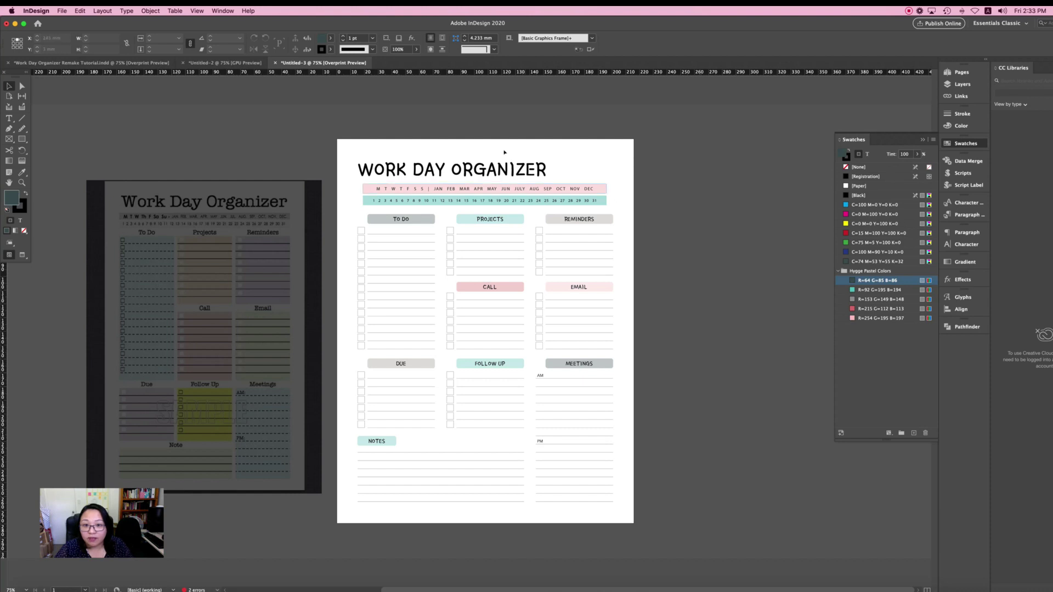
click(528, 172)
key(Right)
key(Right)
key(Right)
key(Right)
key(Right)
key(Right)
key(Right)
key(Right)
key(Right)
key(Right)
key(Right)
key(Right)
key(Right)
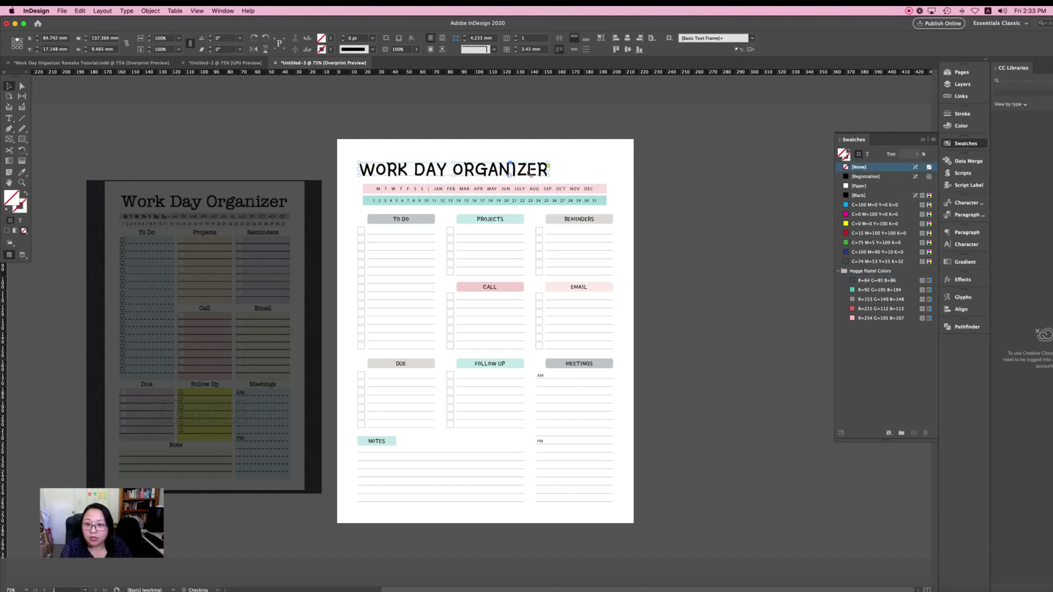
key(Right)
key(Right)
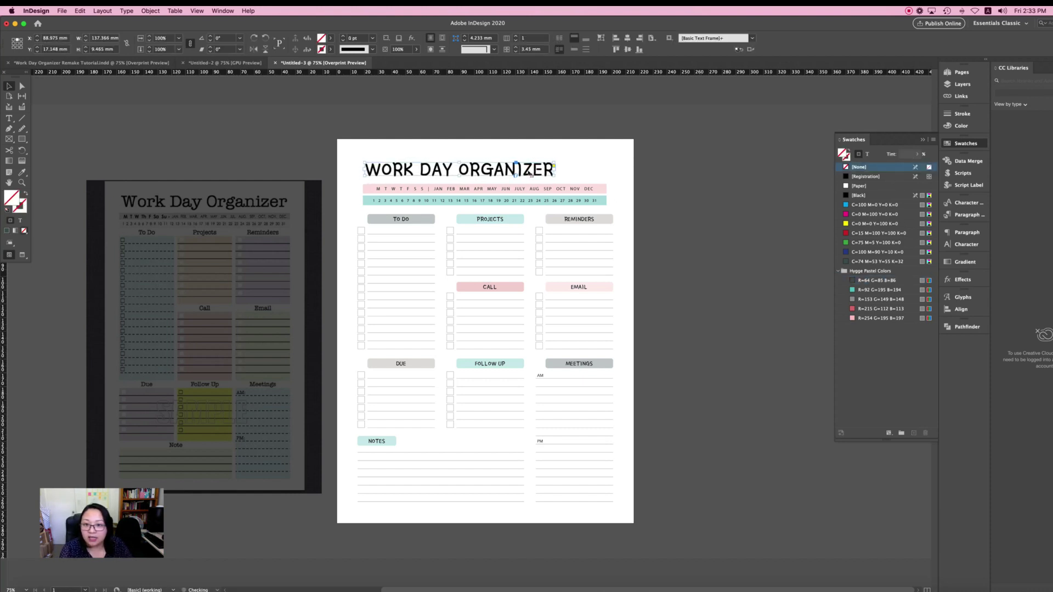
click(684, 209)
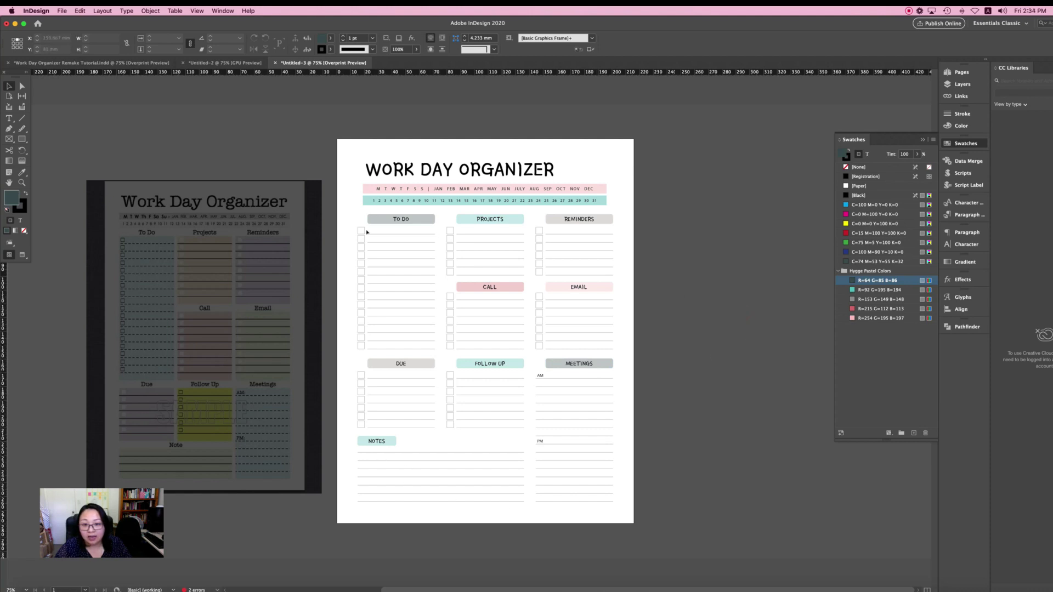
click(204, 337)
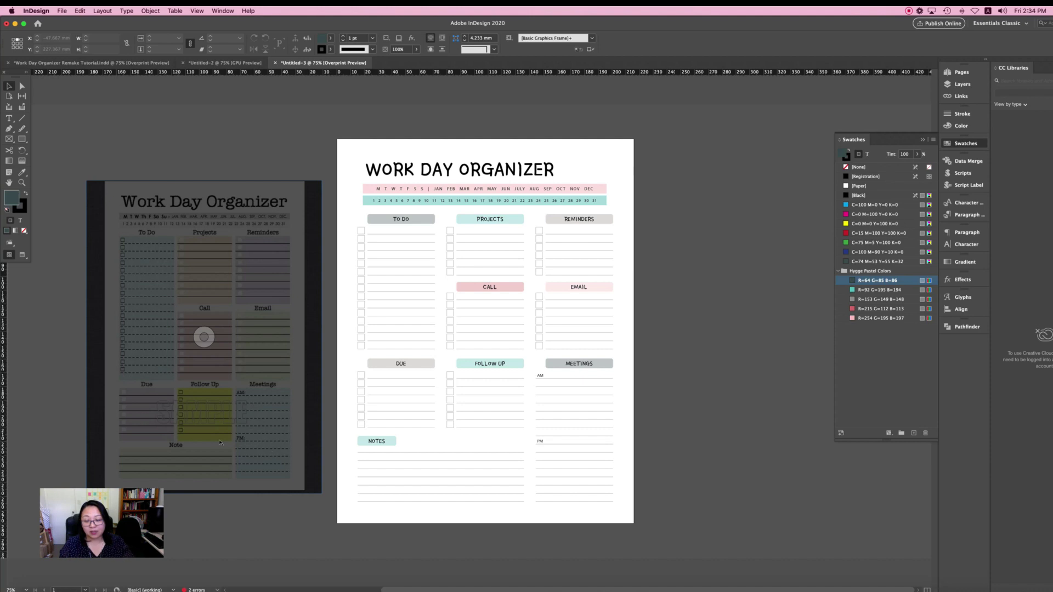
click(376, 441)
click(400, 364)
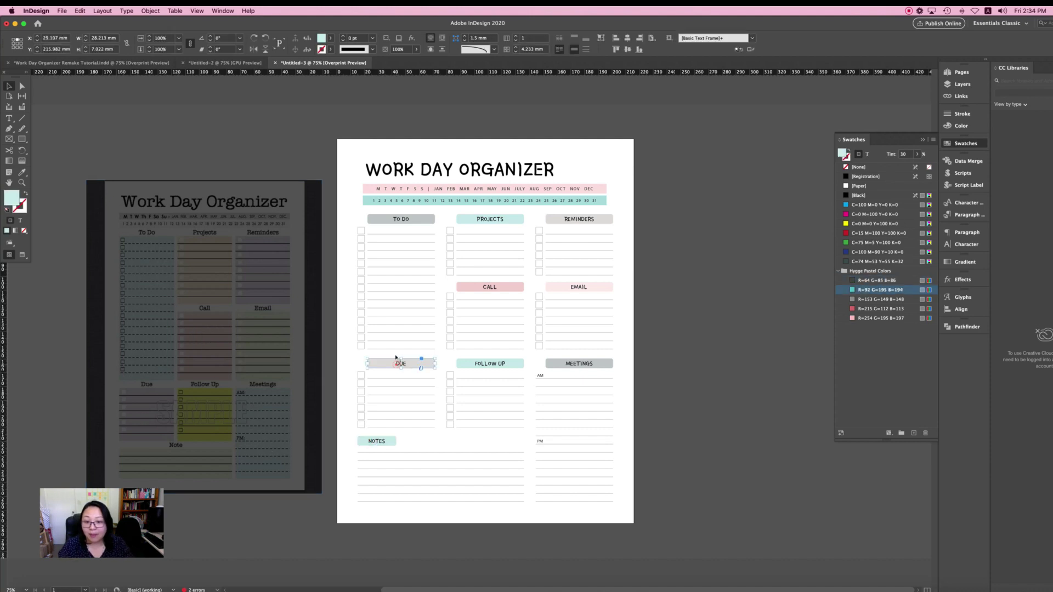
click(709, 355)
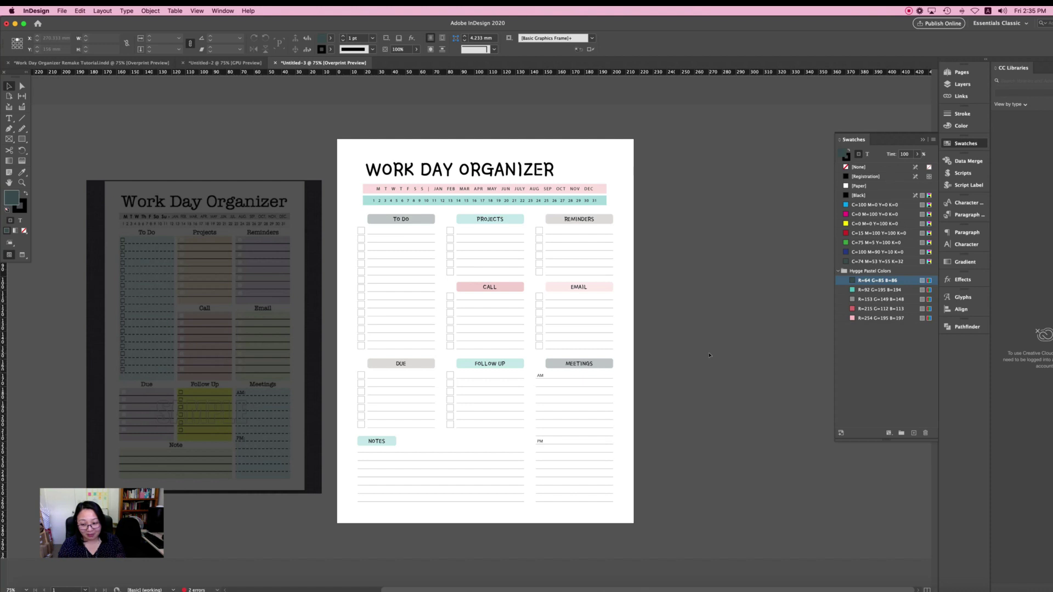
Switch to doodles.ai in Illustrator, select the blank ribbon banner doodle near the artboard's lower edge, and return to the InDesign organizer
click(499, 589)
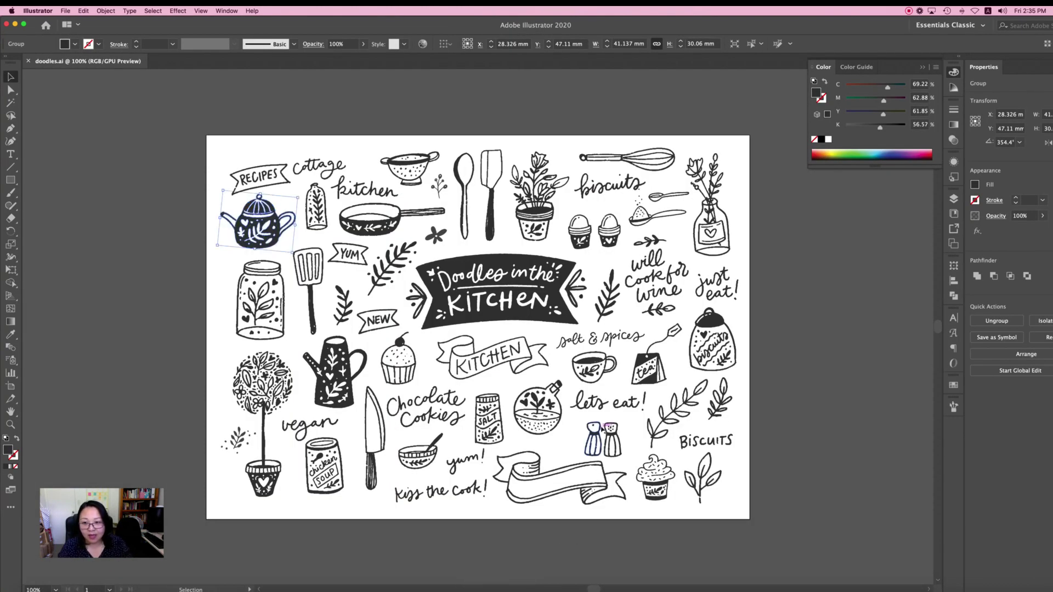
click(114, 233)
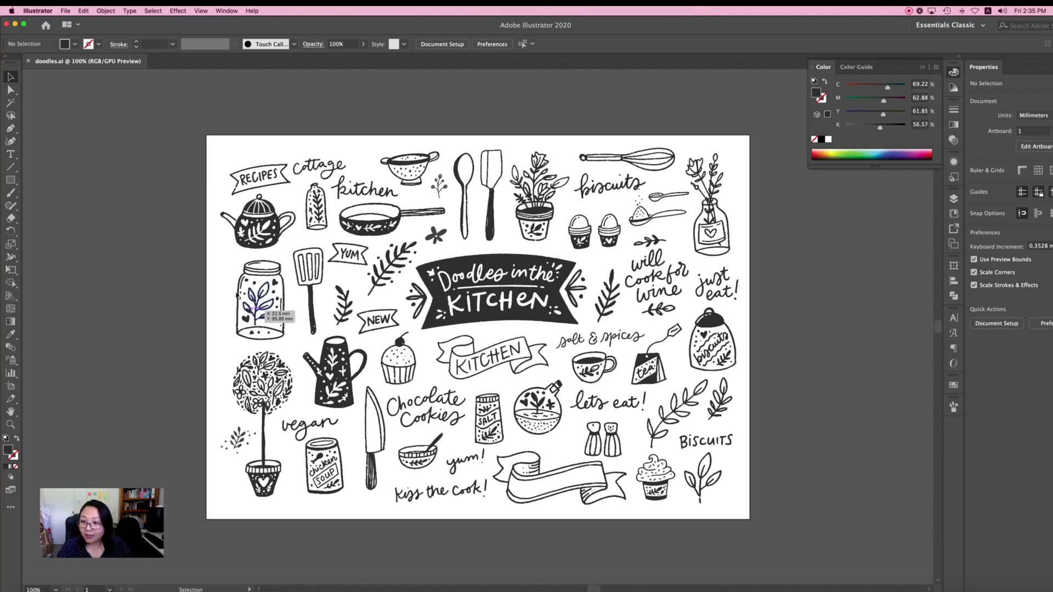
click(601, 484)
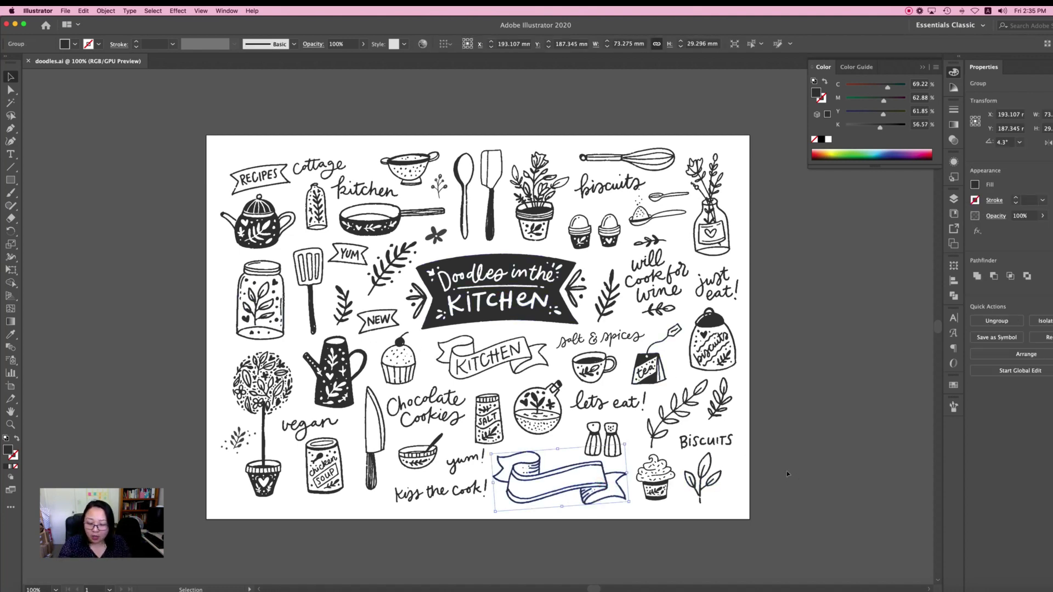
key(a)
key(v)
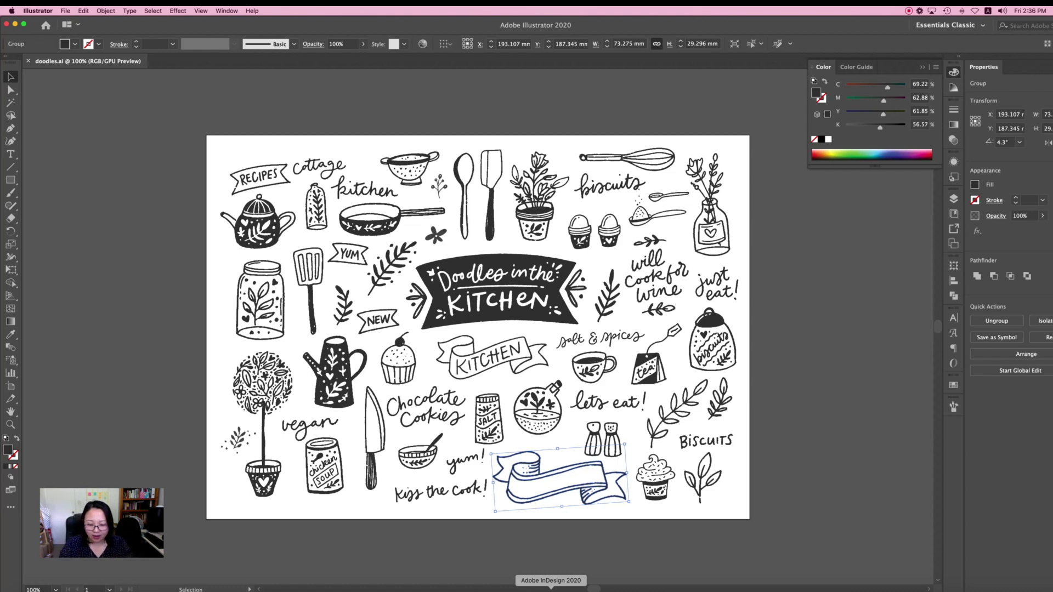
click(551, 590)
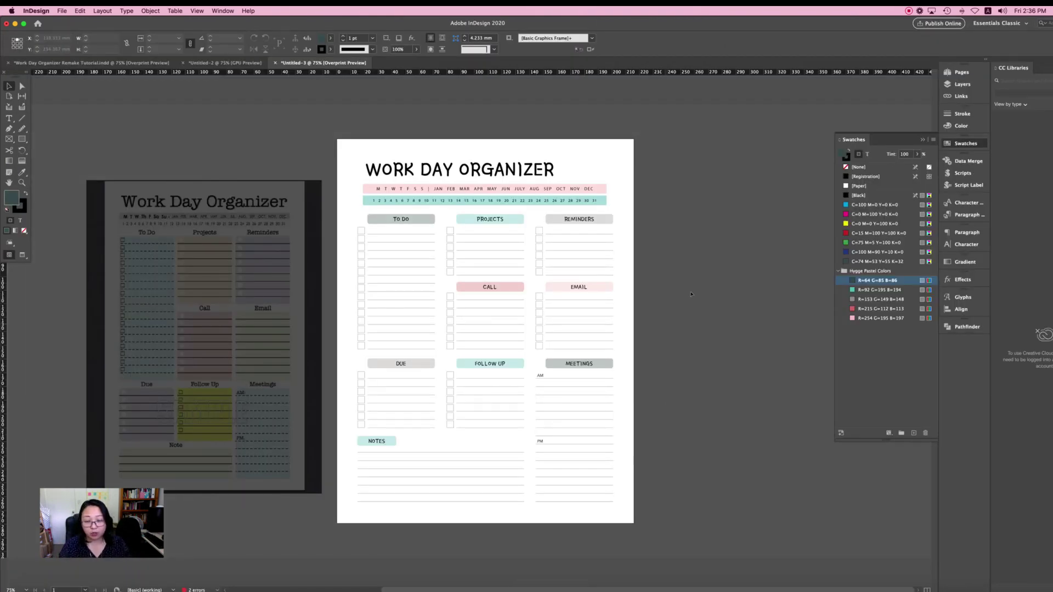
Paste the blank ribbon banner doodle, shrink it to about 39 mm wide, and place it beside the end of the WORK DAY ORGANIZER title
click(706, 280)
key(super+v)
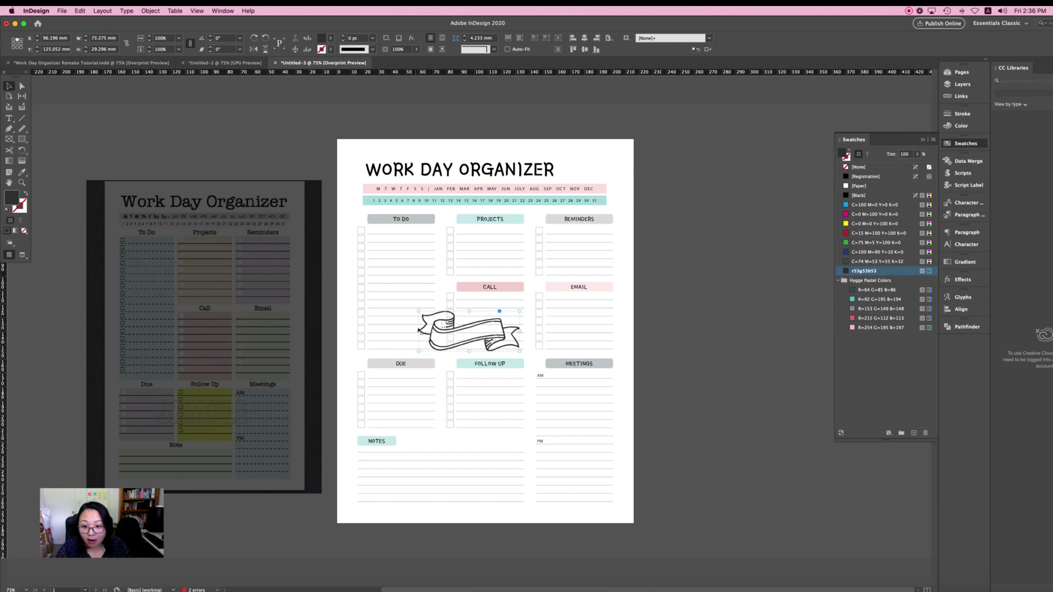
drag(417, 312, 600, 175)
click(708, 197)
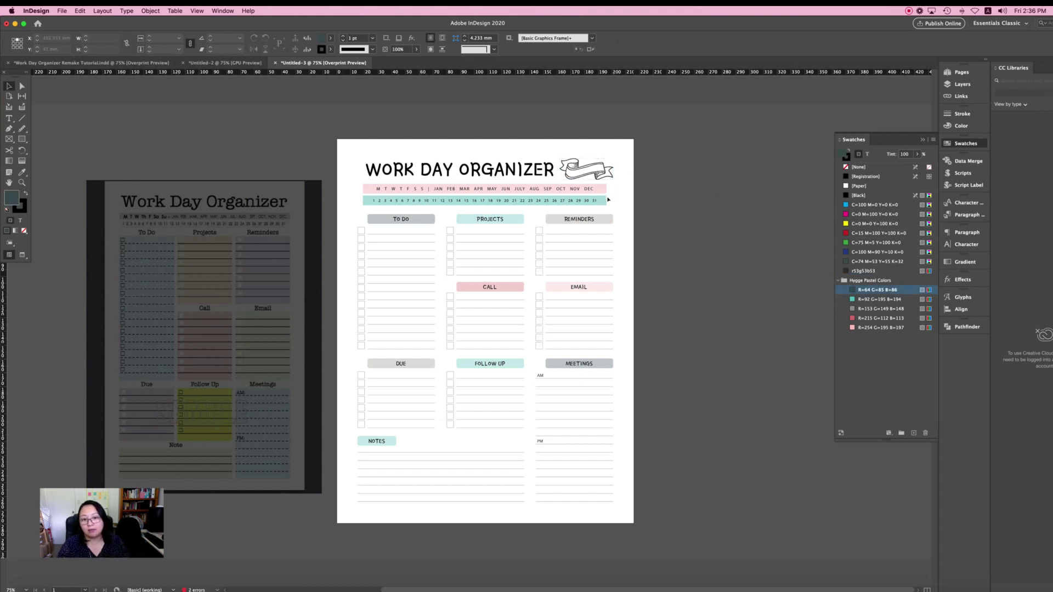
Enlarge the WORK DAY ORGANIZER title to about 144 mm wide and fill its frame with the [Paper] swatch
click(555, 173)
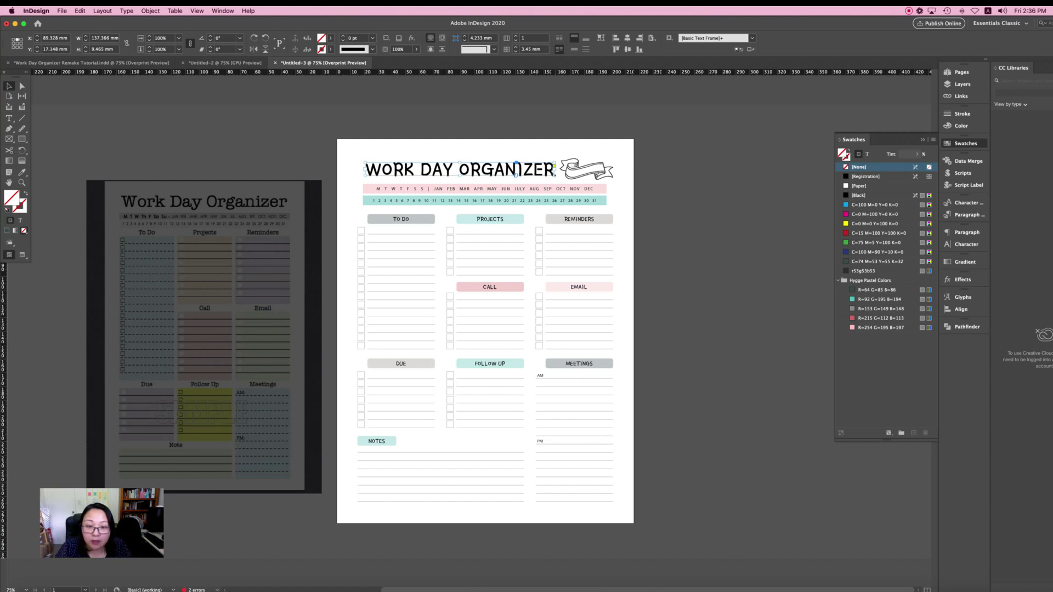
drag(555, 176, 559, 173)
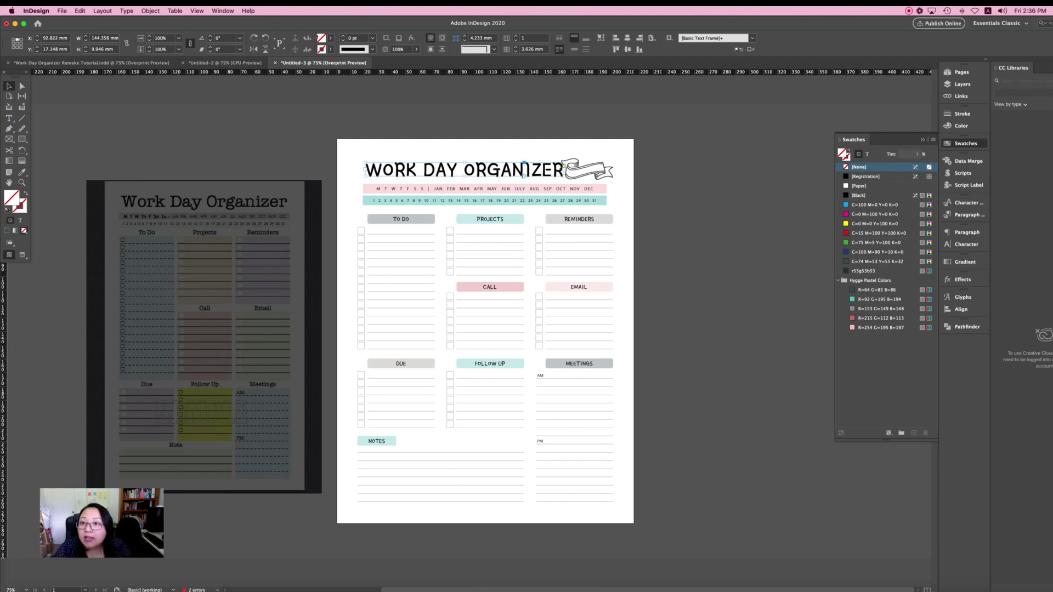
click(331, 38)
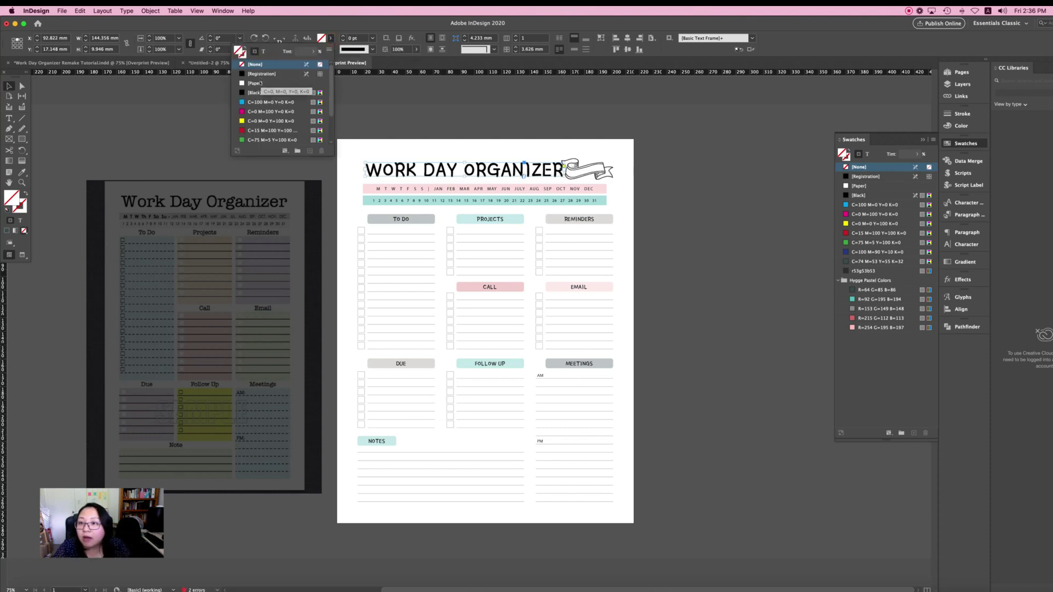
click(257, 84)
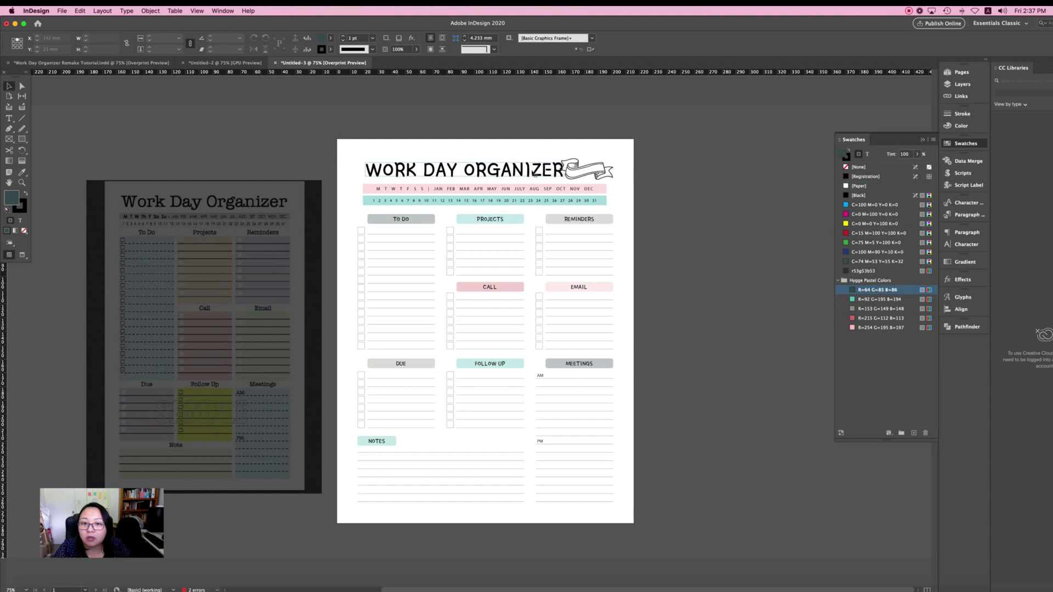
Bring the WORK DAY ORGANIZER title frame in front of the ribbon banner
right_click(535, 175)
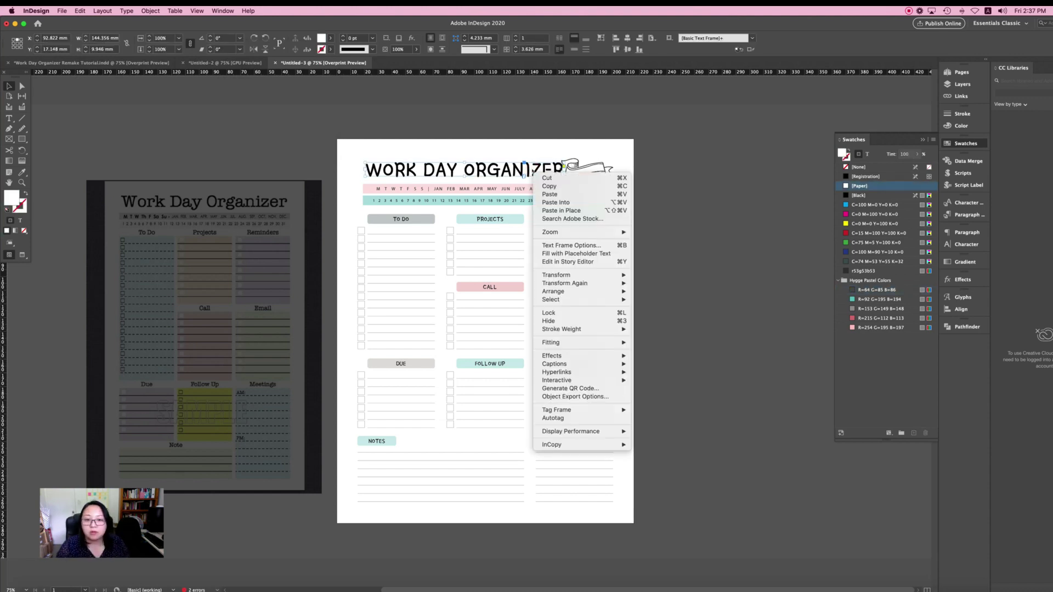
mouse_move(581, 295)
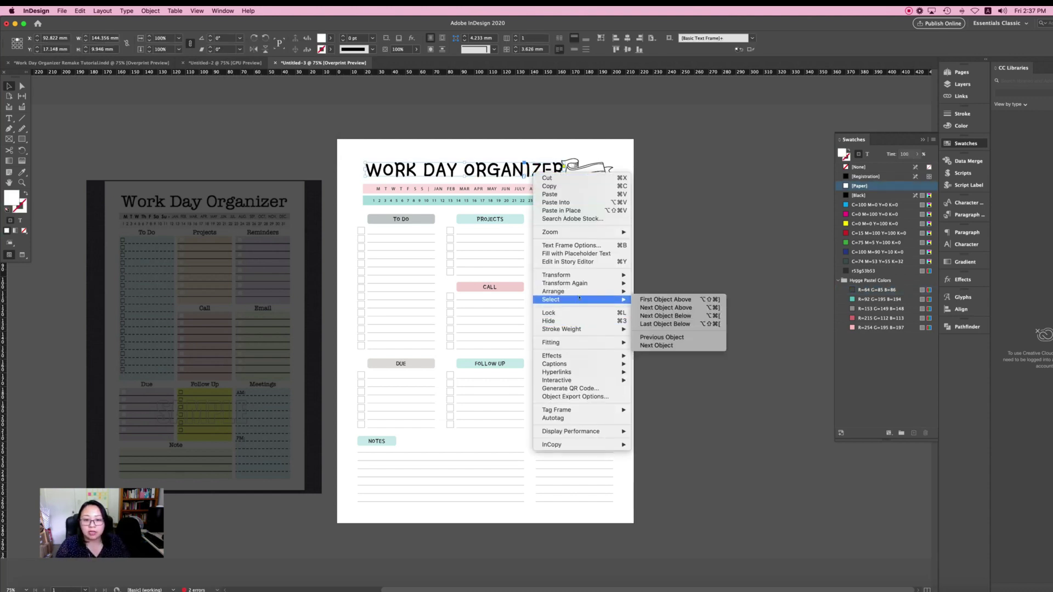
click(658, 291)
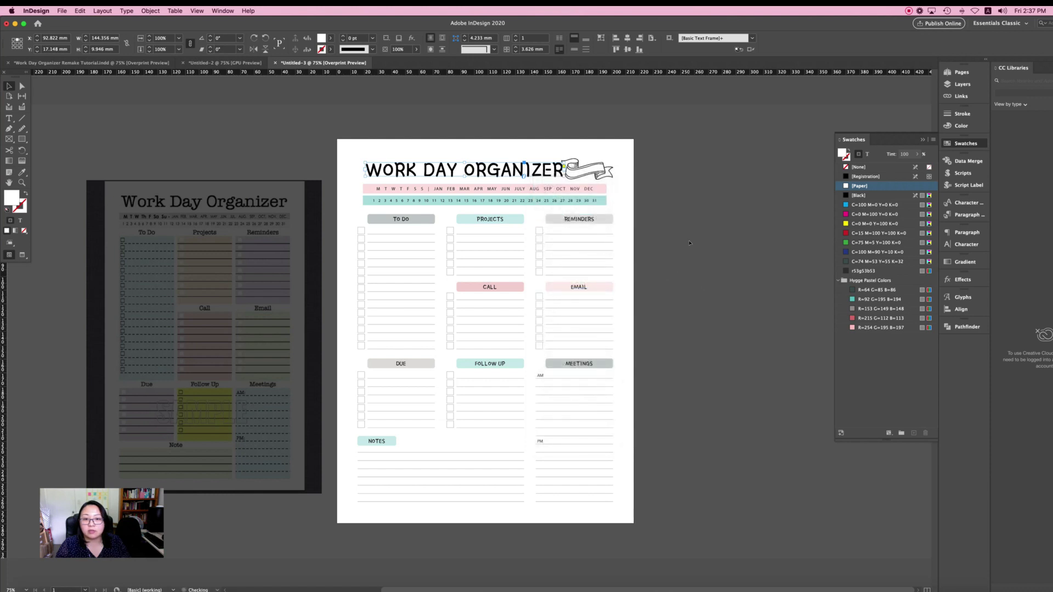
click(690, 242)
Enlarge the title to about 148 mm wide and nudge the ribbon banner right to an X position of about 183 mm
click(555, 171)
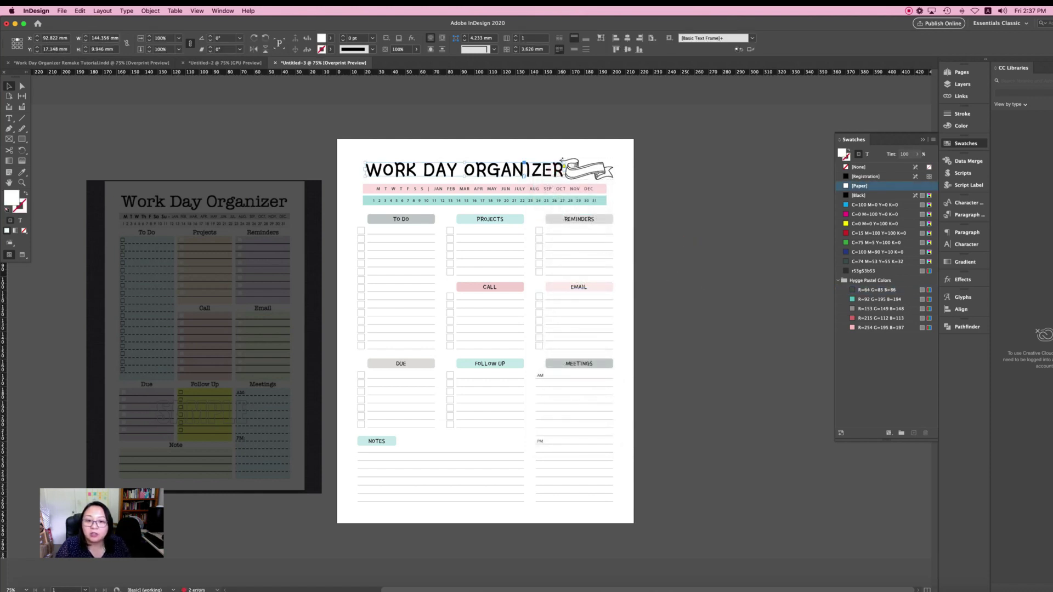
drag(563, 163, 564, 161)
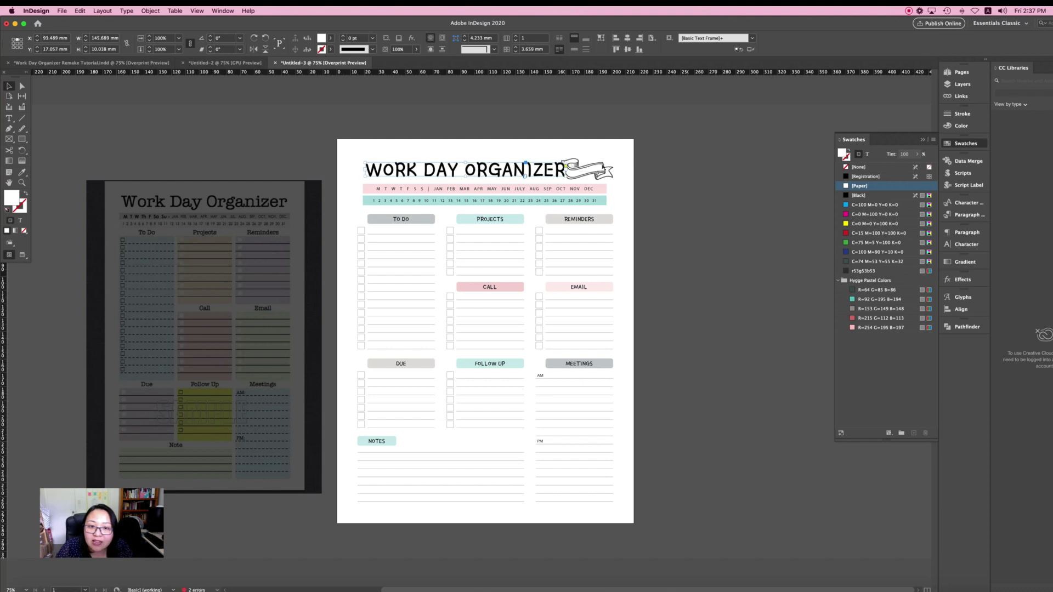
click(668, 170)
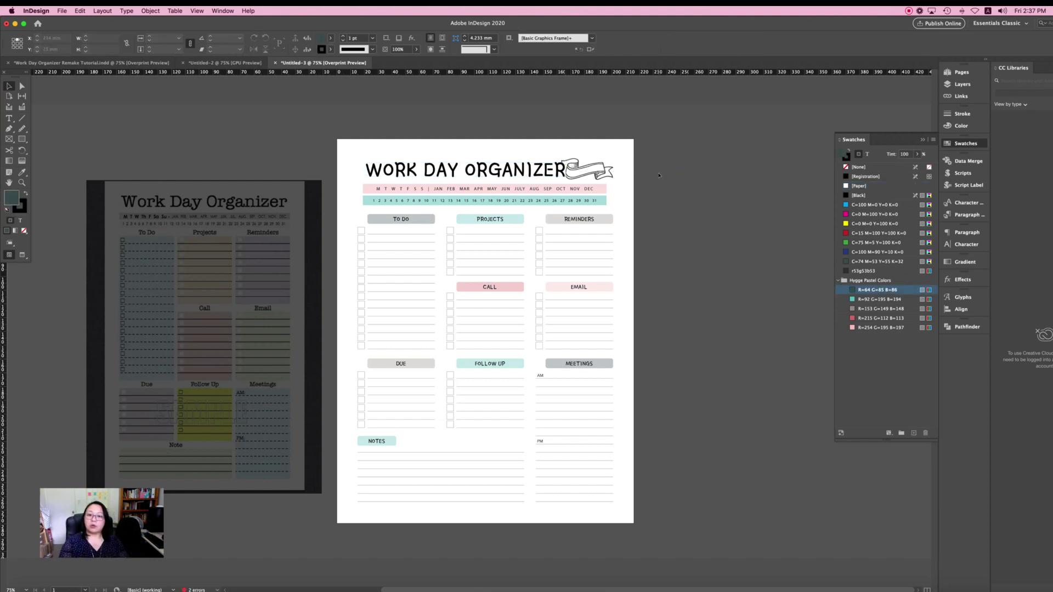
click(554, 174)
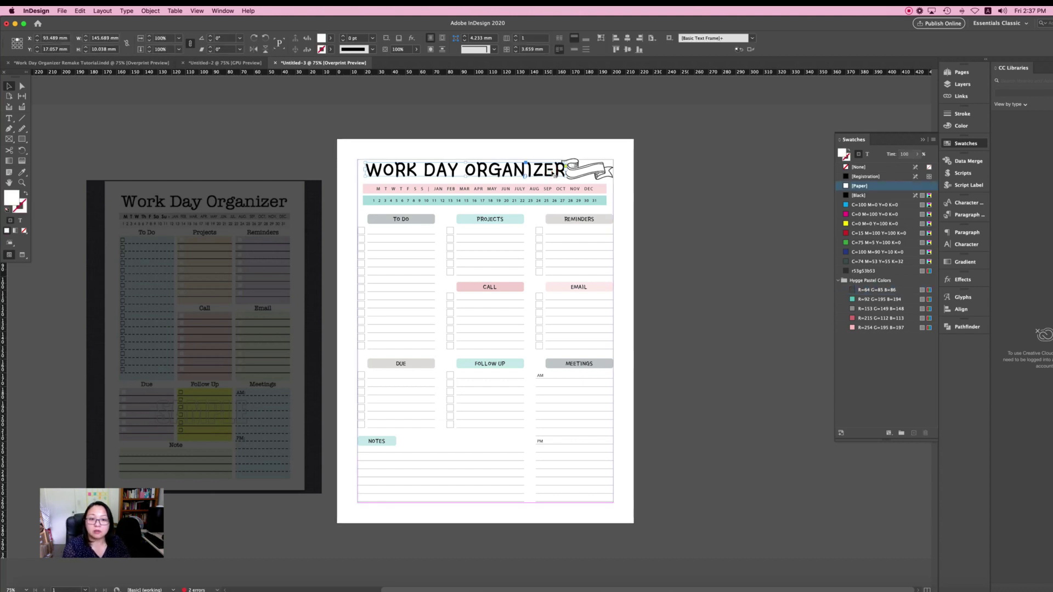
click(602, 172)
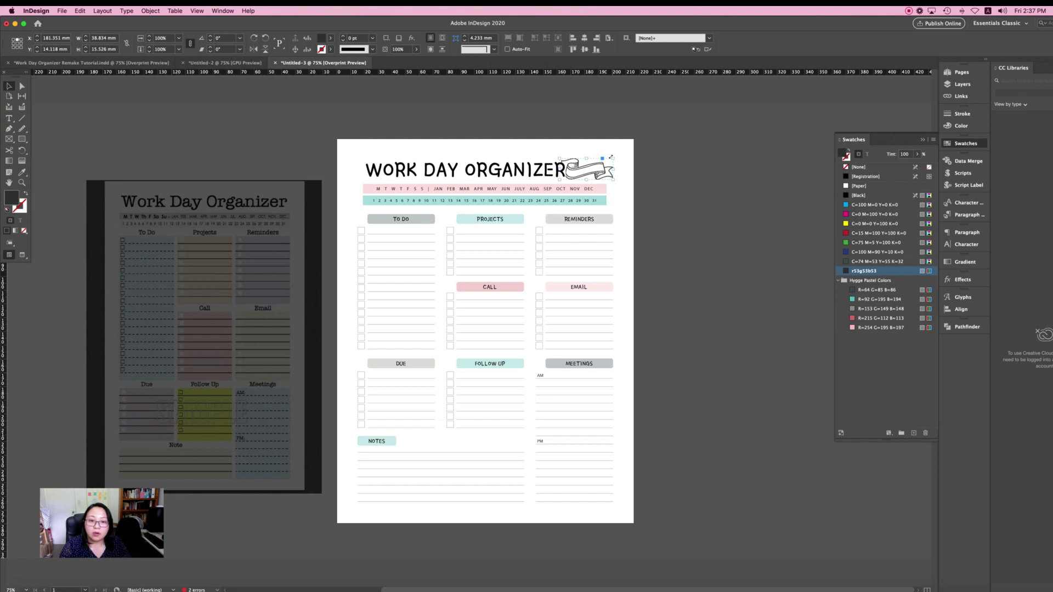
drag(591, 175, 593, 174)
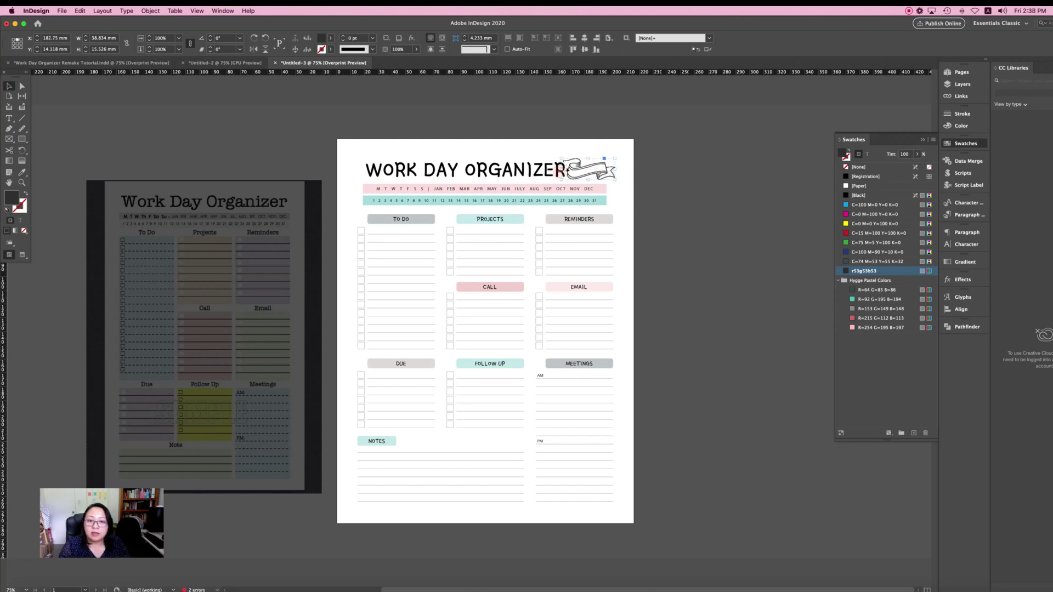
click(525, 164)
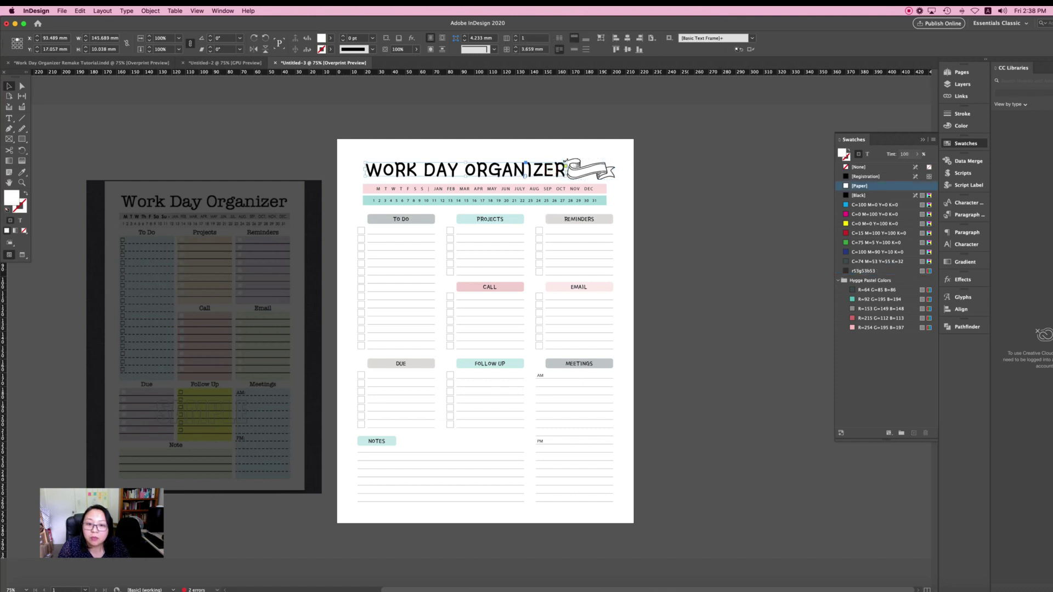
drag(566, 162, 569, 161)
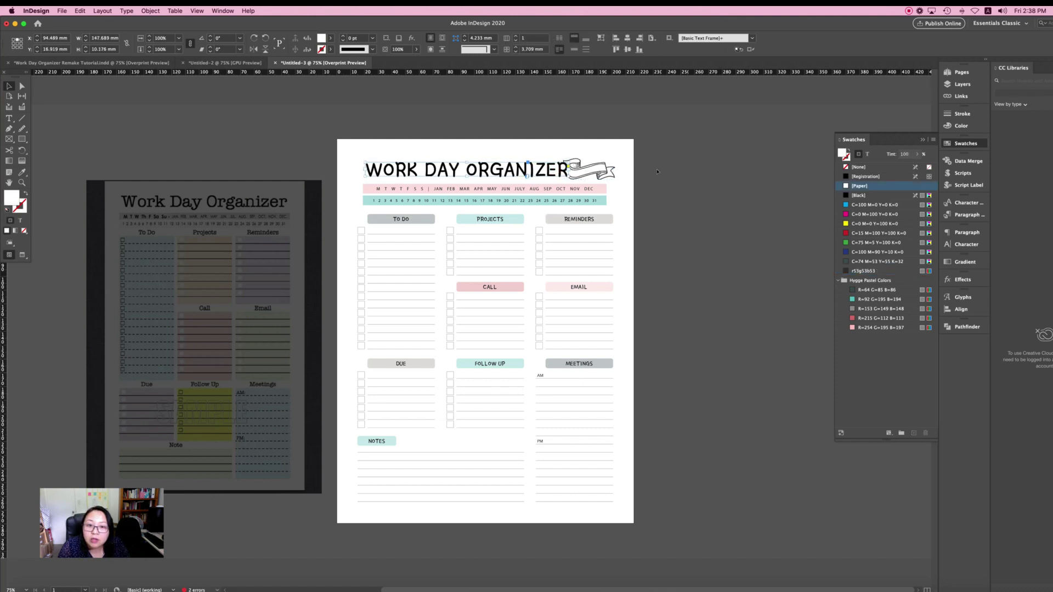
click(680, 173)
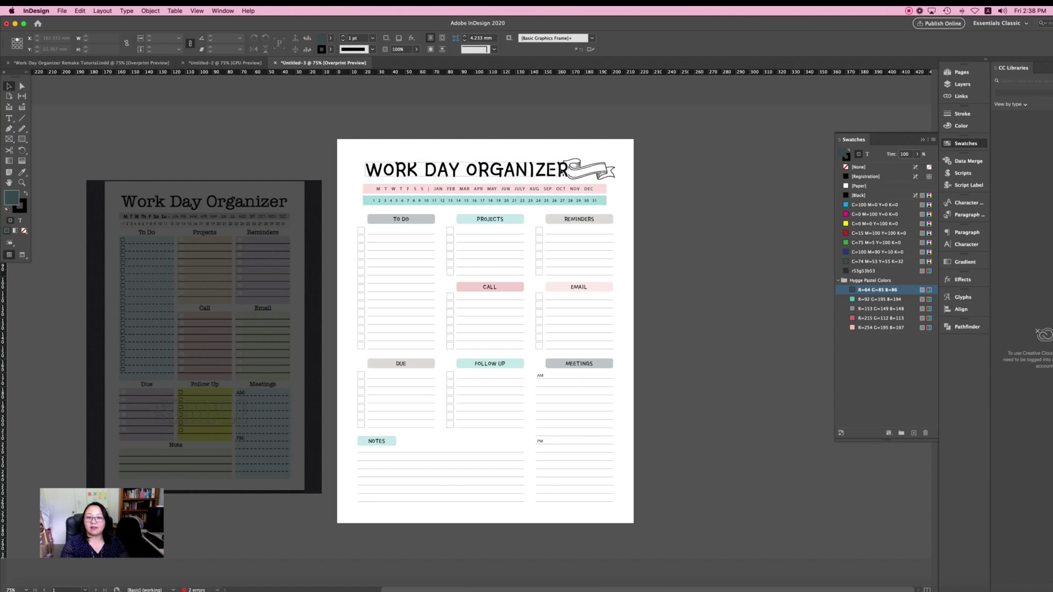
Nudge the title slightly left and select the pink and teal date rows beneath it
click(565, 170)
click(585, 190)
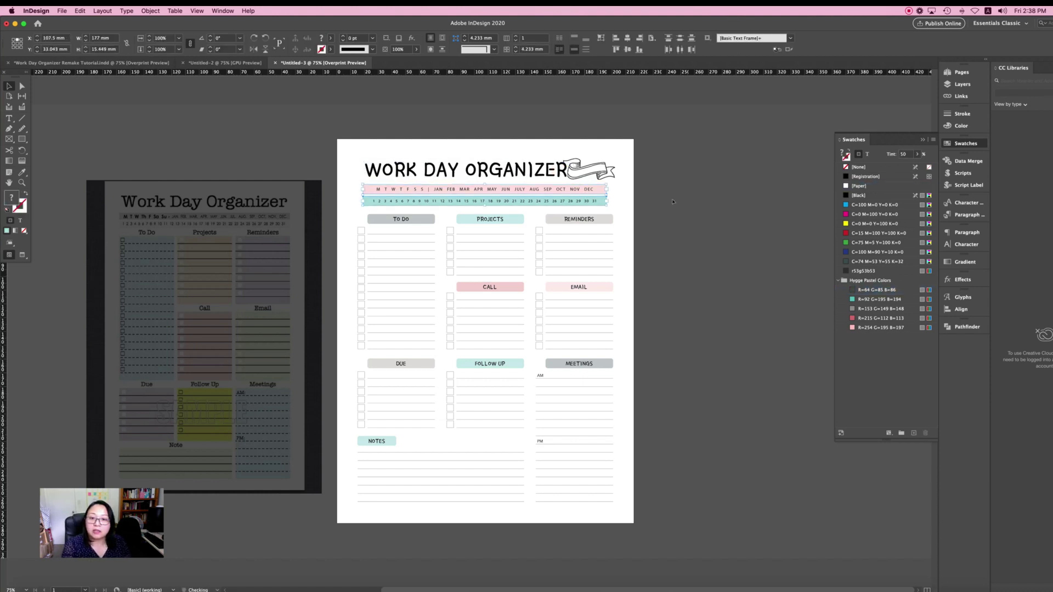
click(630, 209)
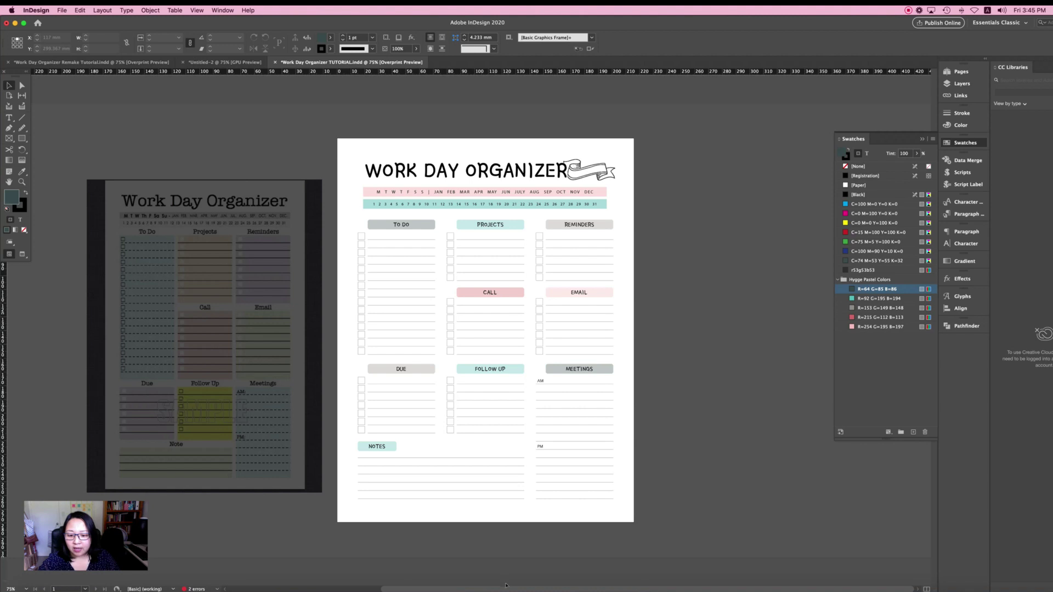
Switch to doodles.ai in Illustrator, copy the round corked flask doodle near the middle, and return to the InDesign organizer
click(603, 174)
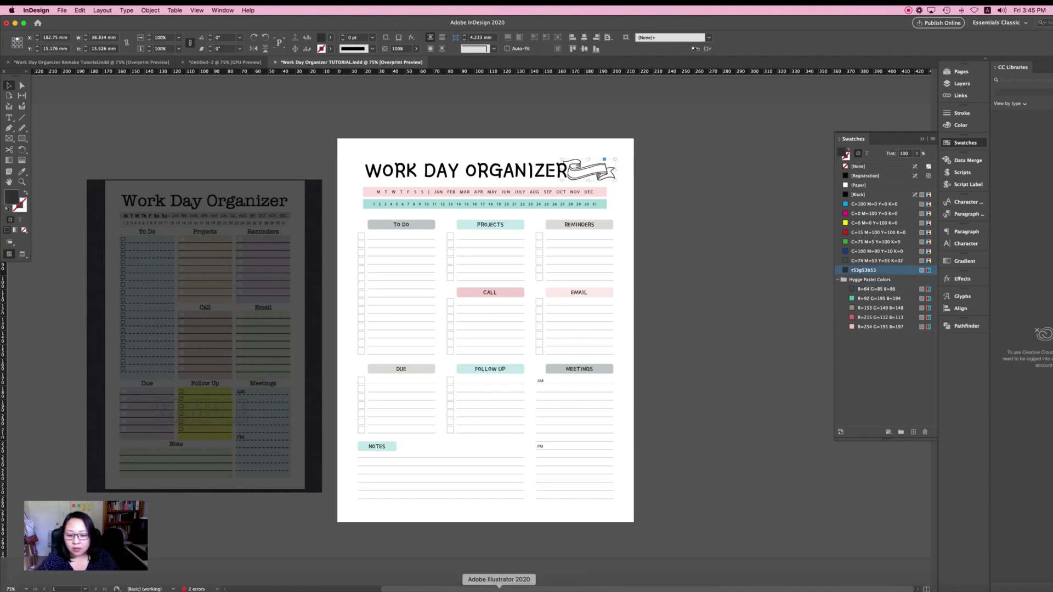
key(F6)
click(498, 588)
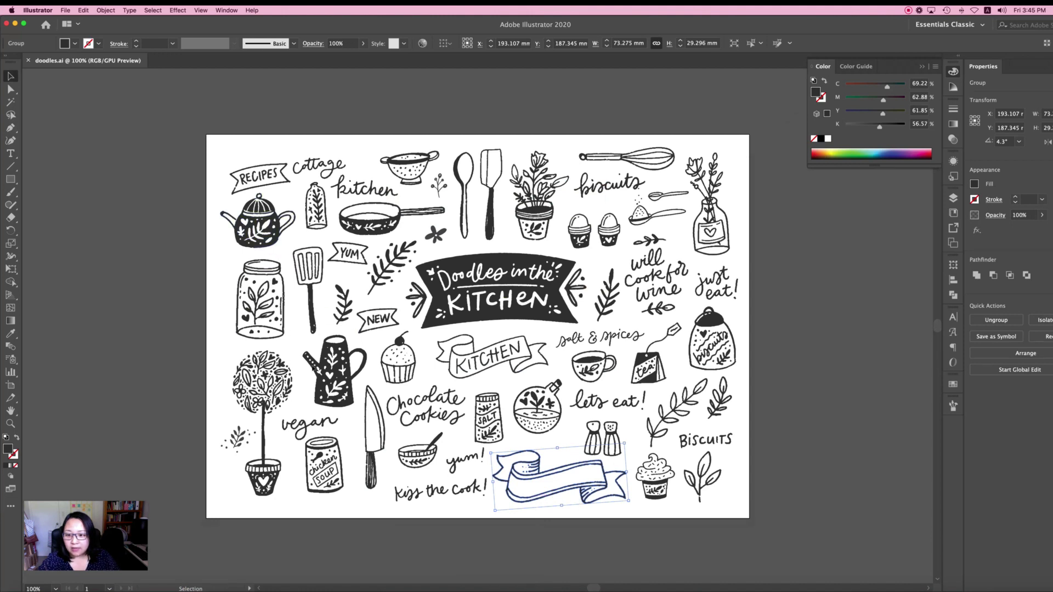
click(541, 404)
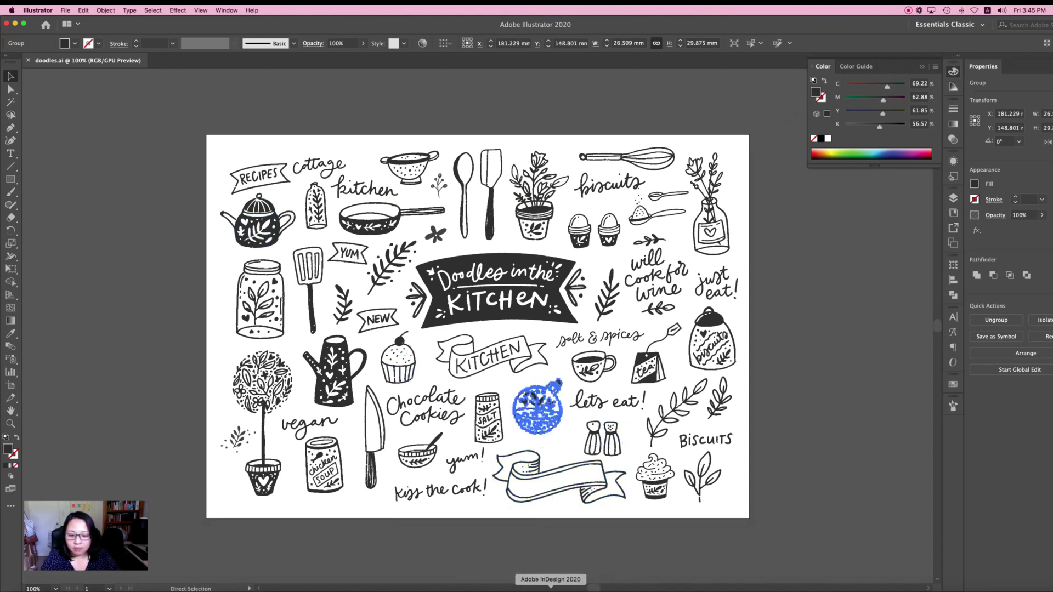
click(550, 589)
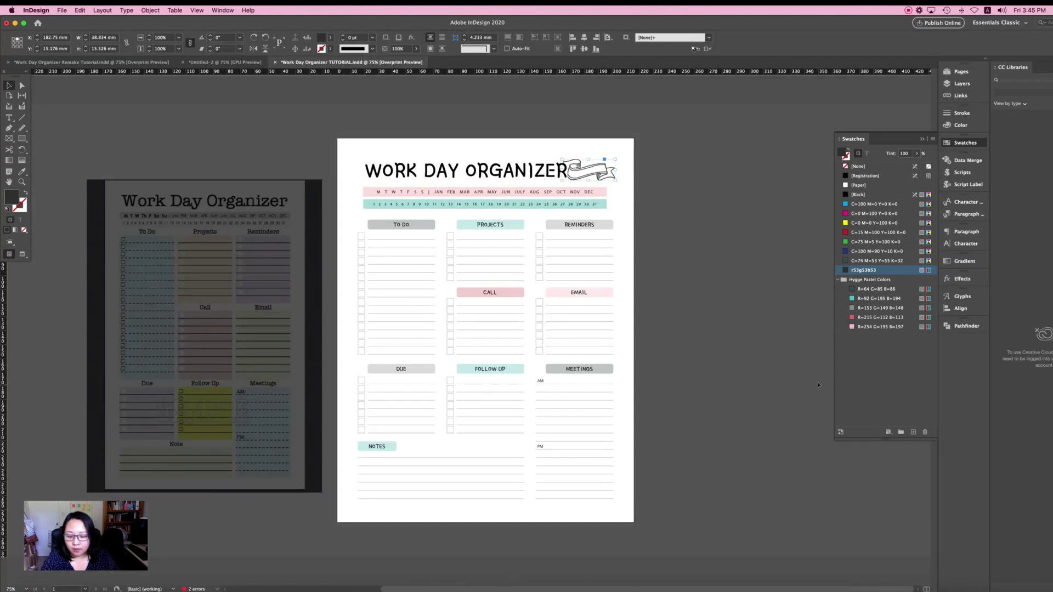
Paste the round flask doodle, shrink it, and place it at the lower right corner of the TO DO section
key(super+v)
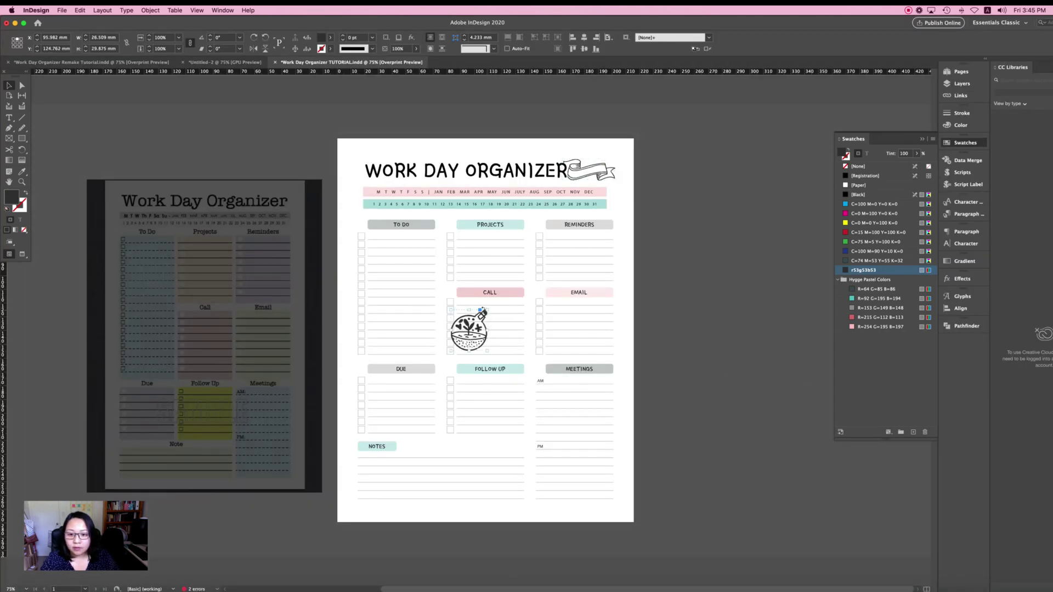
drag(481, 310, 432, 347)
click(685, 365)
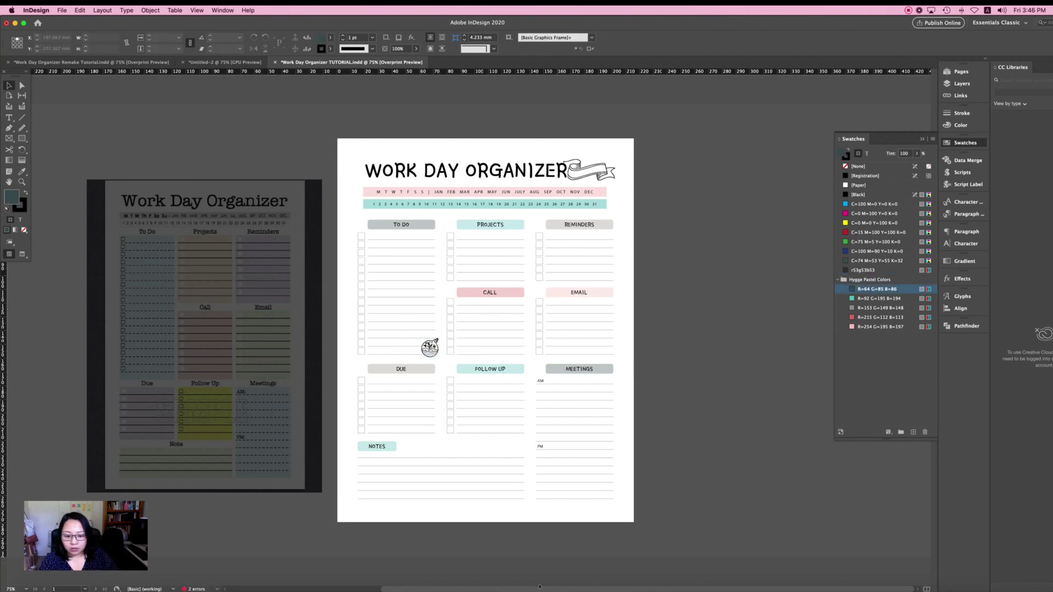
Switch to doodles.ai in Illustrator, copy the teapot doodle, and return to the InDesign organizer
click(499, 589)
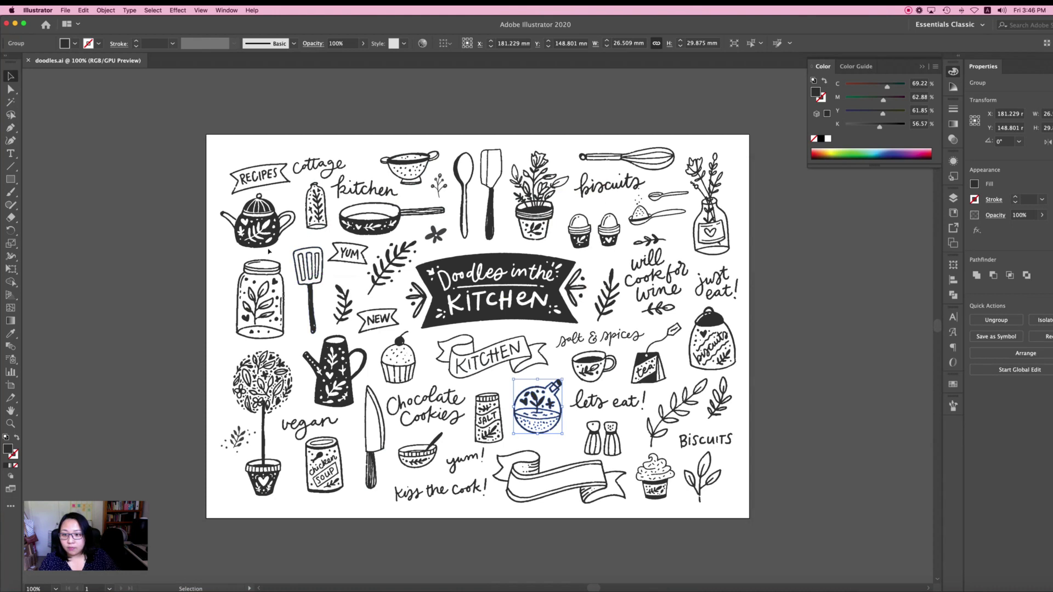
click(277, 229)
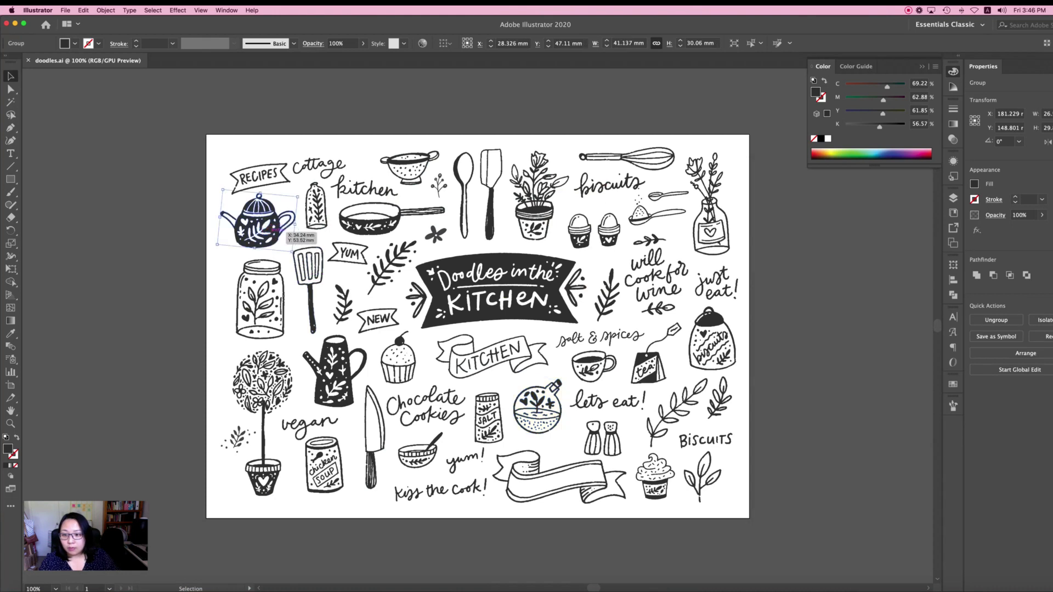
click(549, 589)
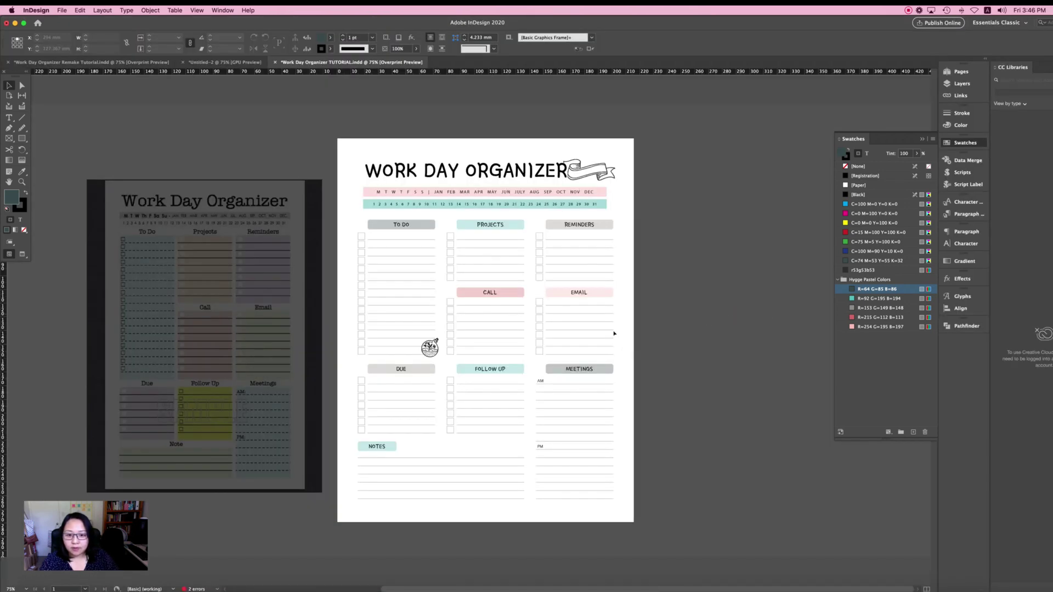
Paste the teapot doodle, scale it to about 16.5 mm wide with a -10° rotation, and place it at the right end of the EMAIL heading
key(super+v)
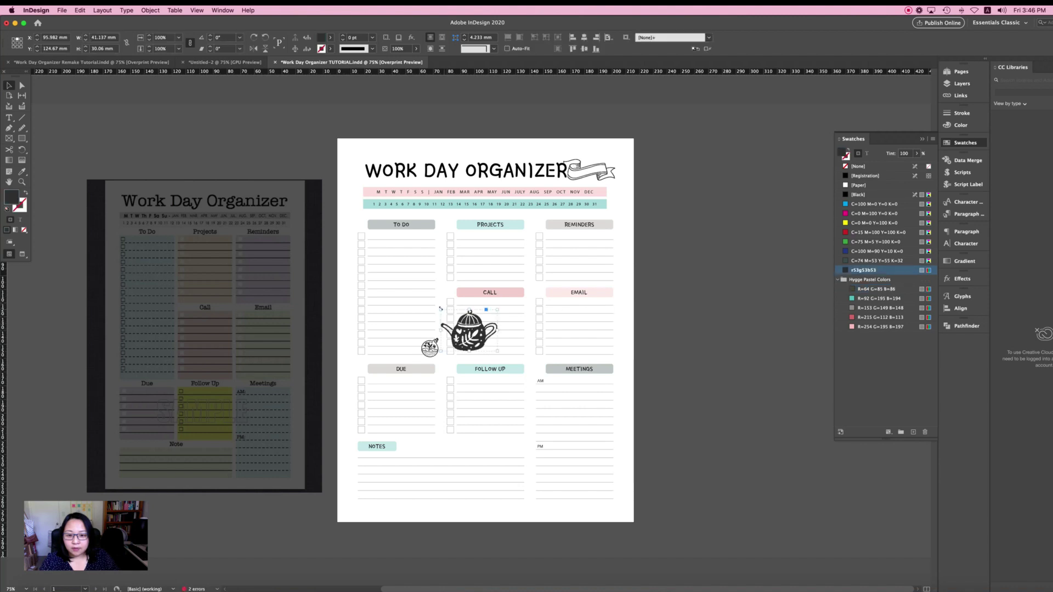
drag(439, 309, 596, 273)
click(677, 282)
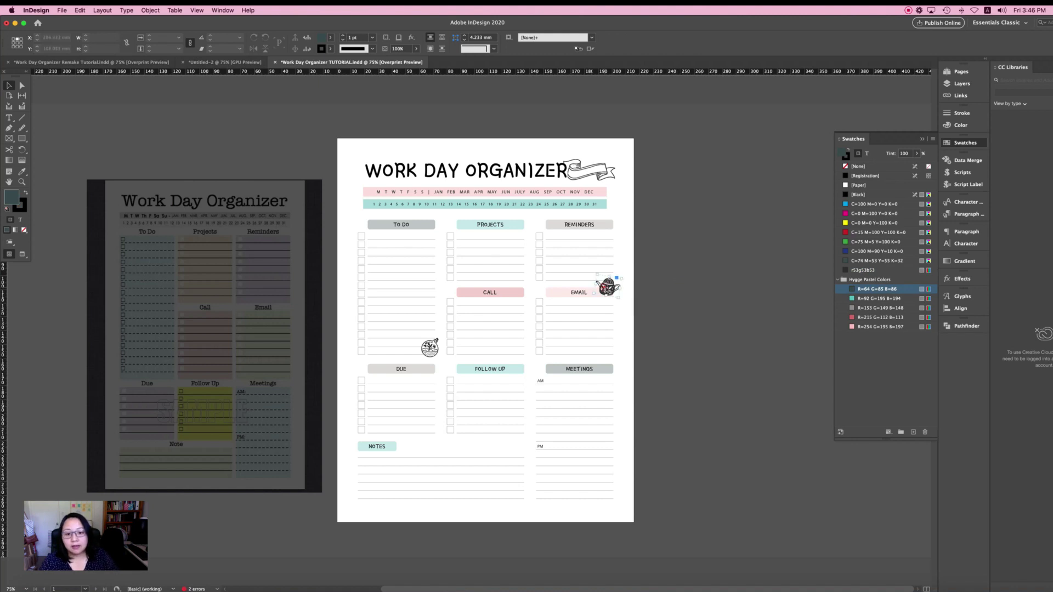
drag(607, 286, 612, 288)
click(680, 295)
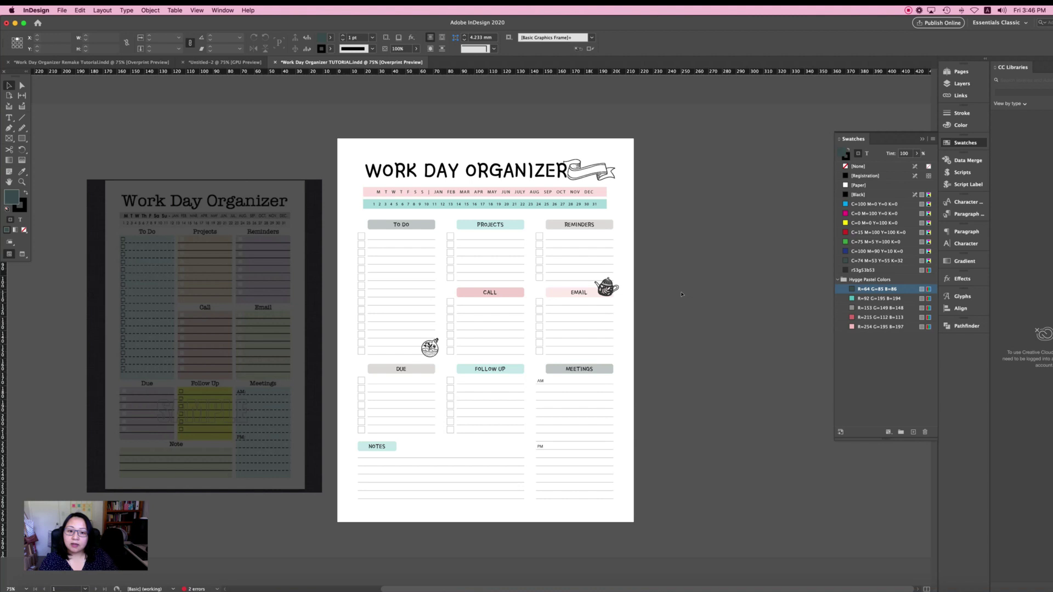
Nudge the teapot doodle slightly down and left over the right end of the EMAIL heading
mouse_move(608, 290)
mouse_down()
mouse_move(596, 276)
mouse_move(607, 278)
mouse_up()
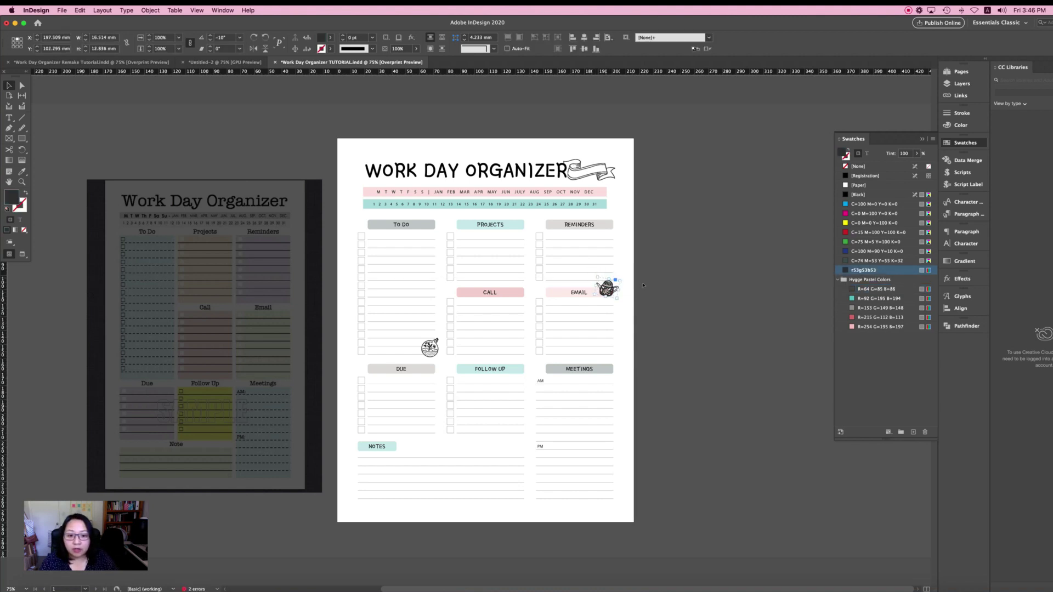
click(646, 284)
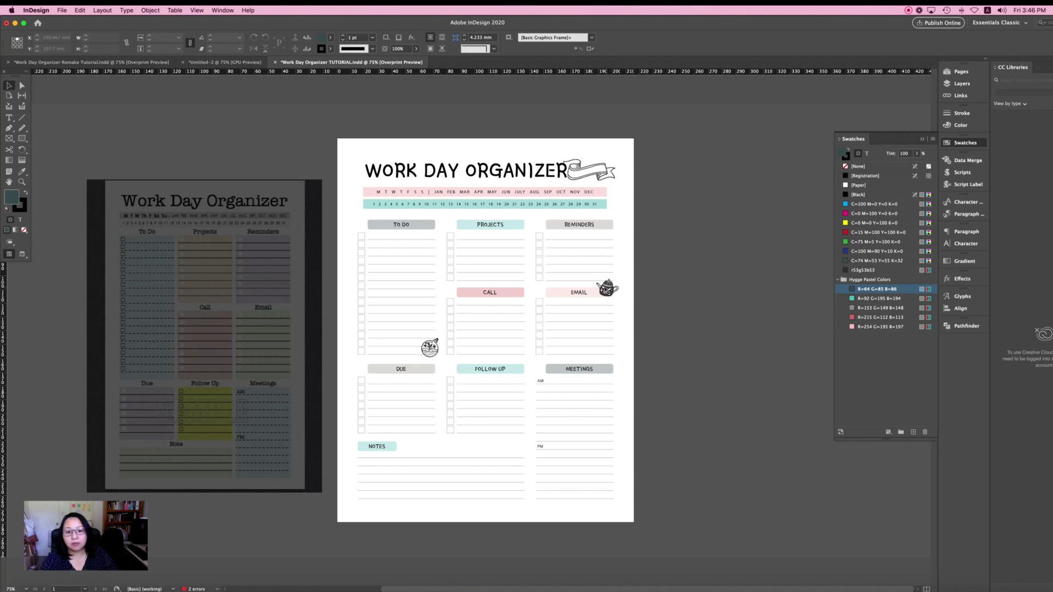
drag(608, 289, 603, 289)
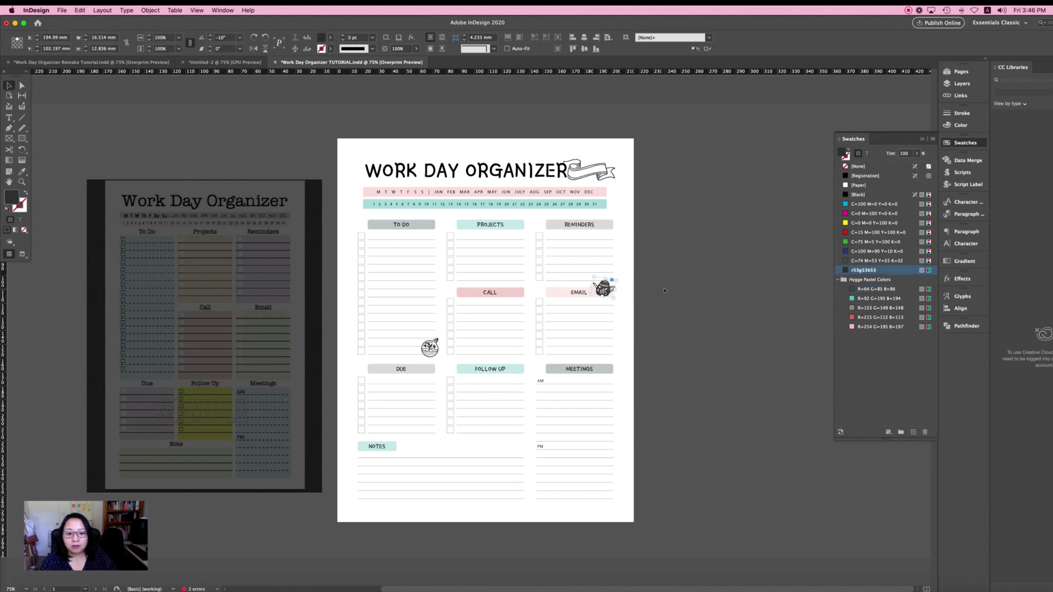
Switch to doodles.ai in Illustrator, copy the mason jar doodle, and return to the InDesign organizer
click(664, 290)
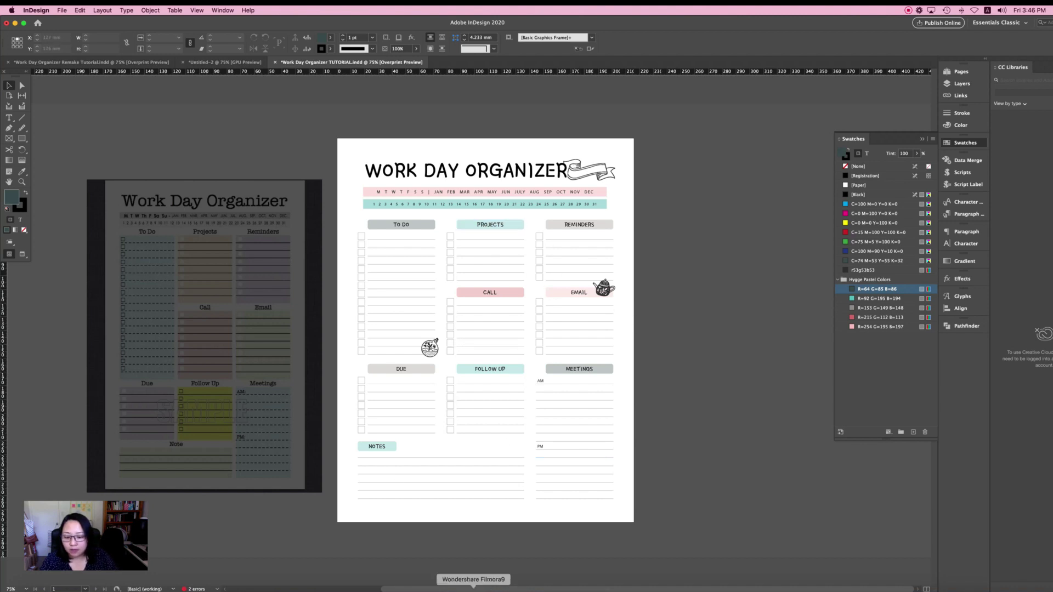
click(529, 588)
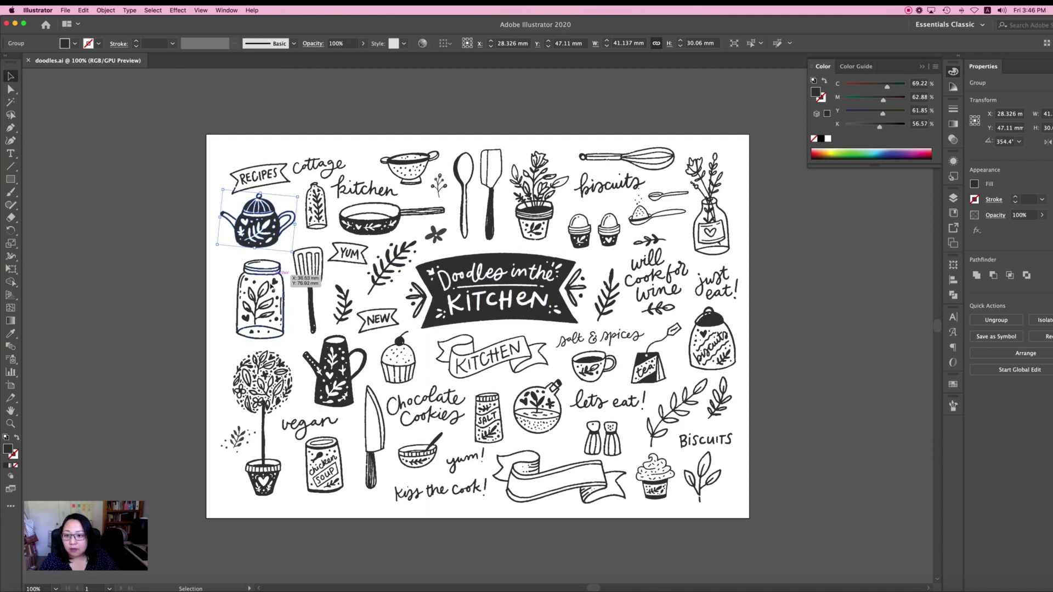
key(a)
click(260, 296)
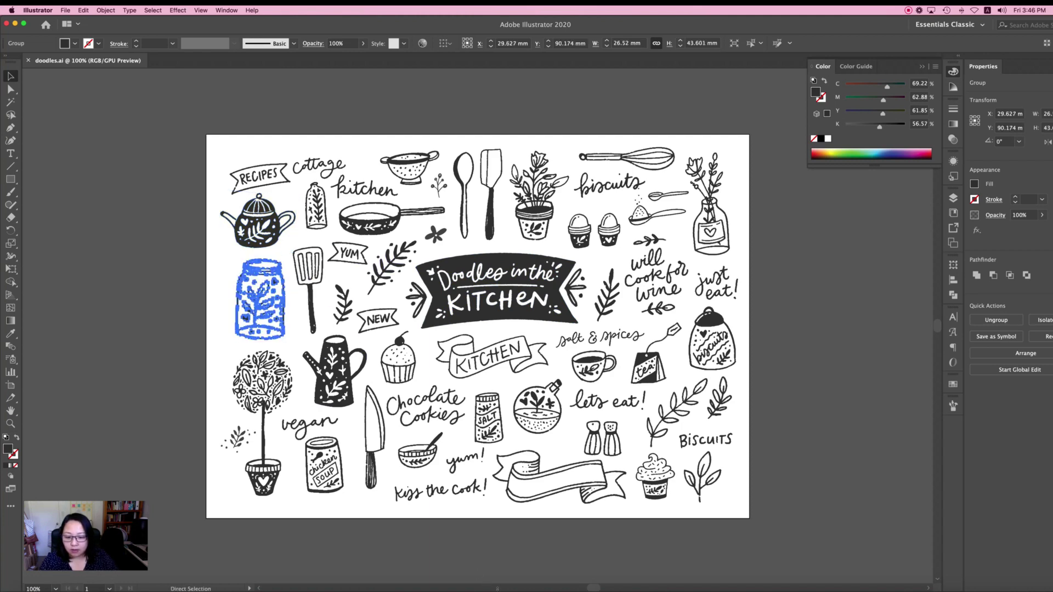
click(533, 588)
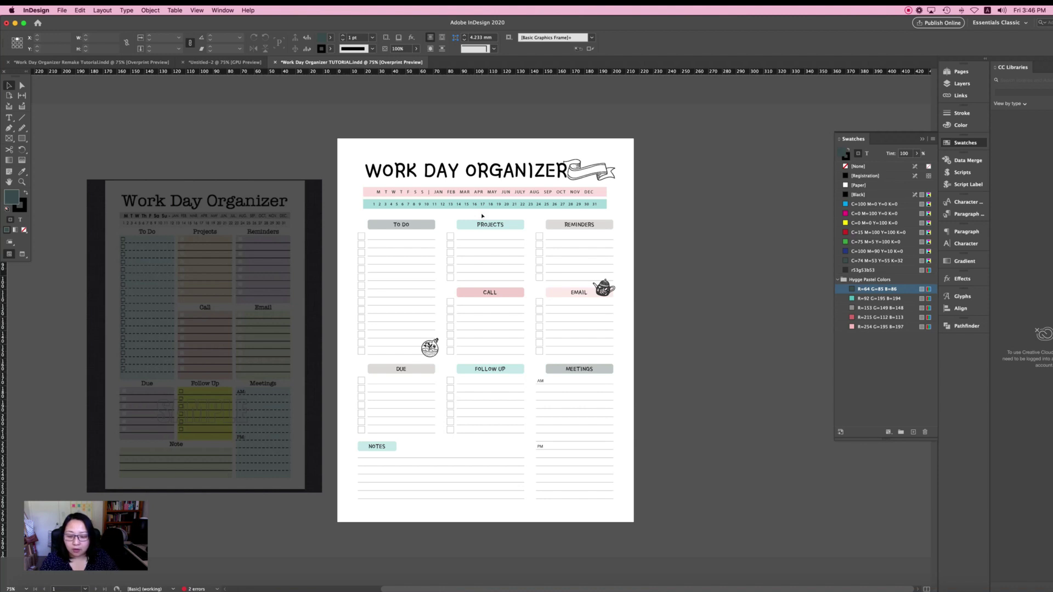
Paste the mason jar doodle, scale it to about 7.9 mm wide with an 8° rotation, and place it at the left end of the PROJECTS heading
key(super+v)
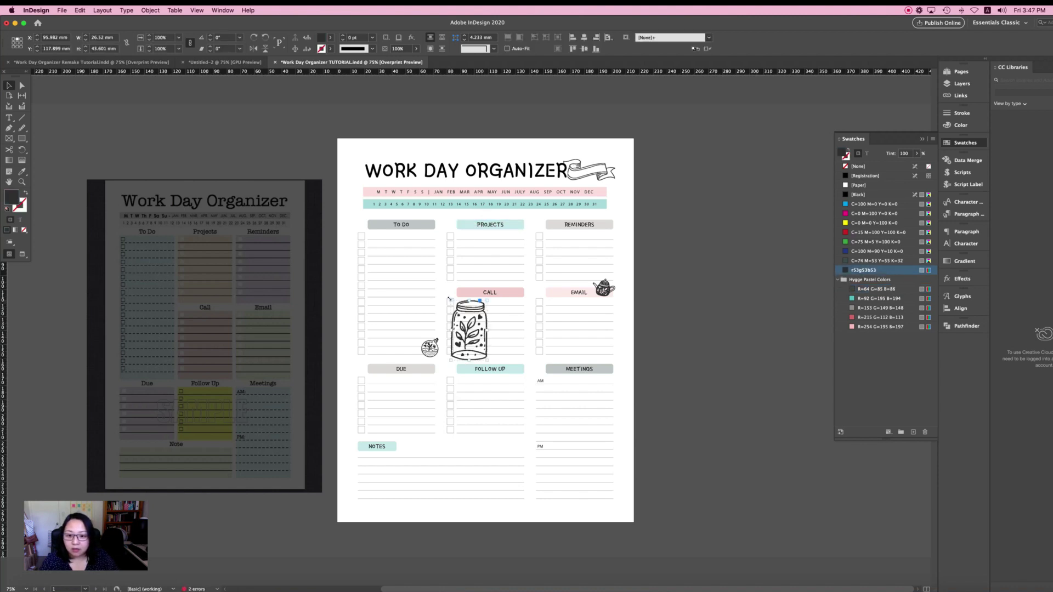
drag(449, 299, 469, 222)
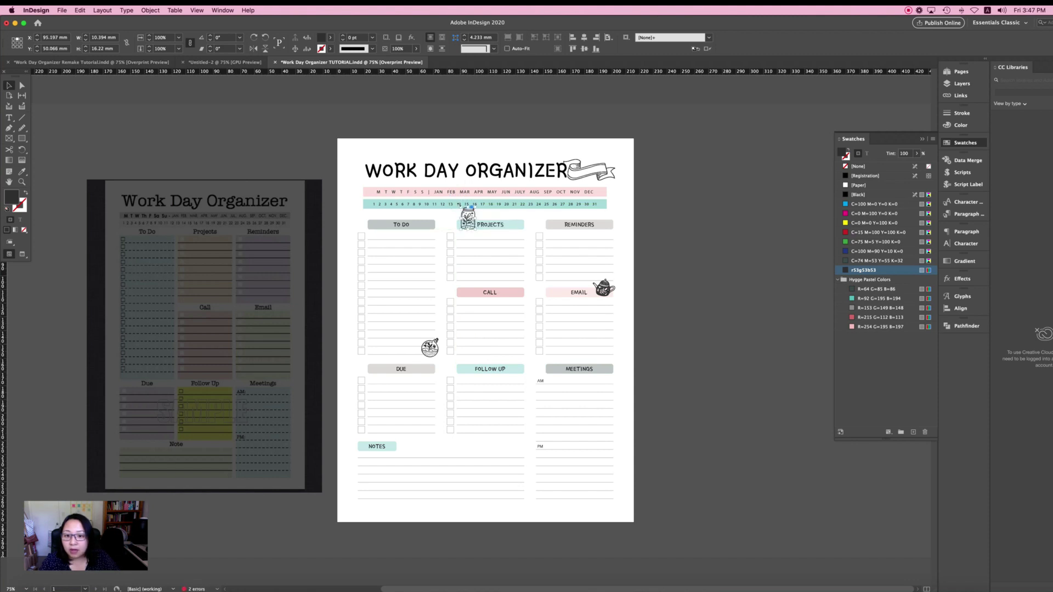
drag(459, 205, 471, 228)
click(633, 235)
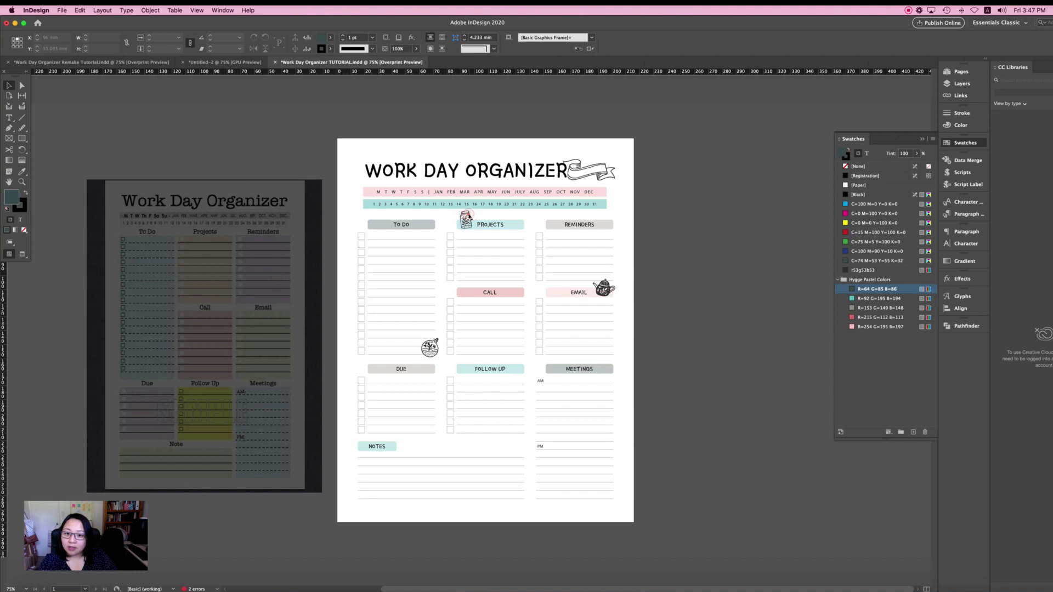
drag(468, 216, 471, 219)
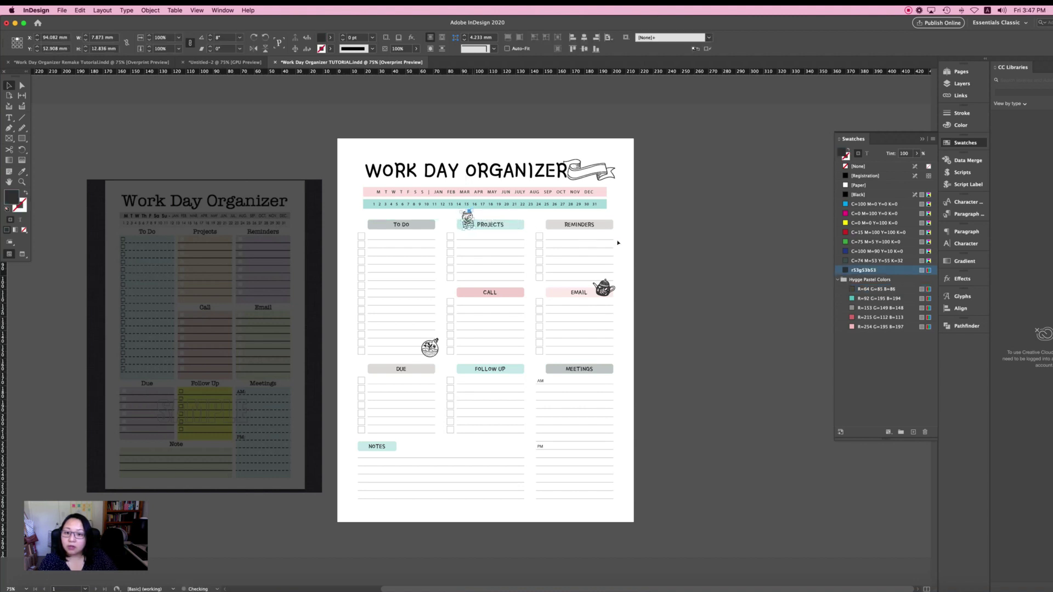
click(621, 242)
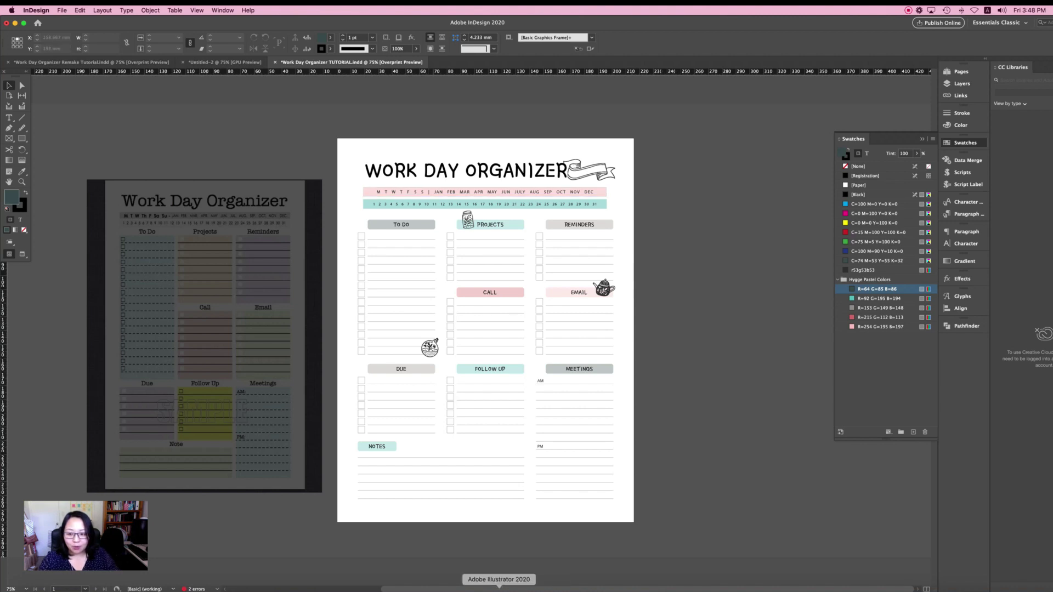
Switch to doodles.ai in Illustrator, copy the flower bottle doodle with the heart label, and return to the InDesign organizer
click(499, 590)
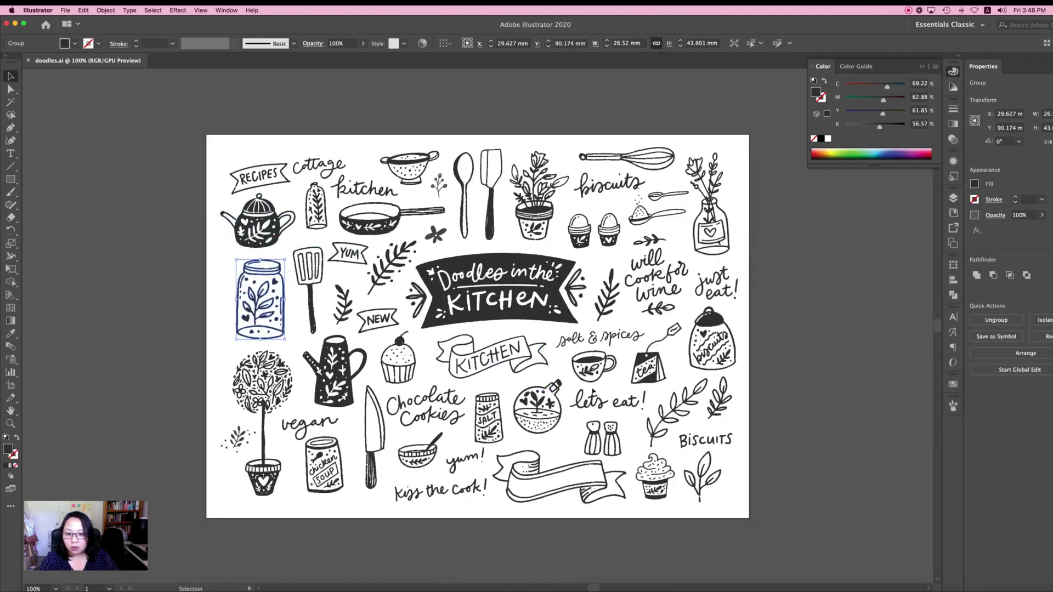
click(709, 226)
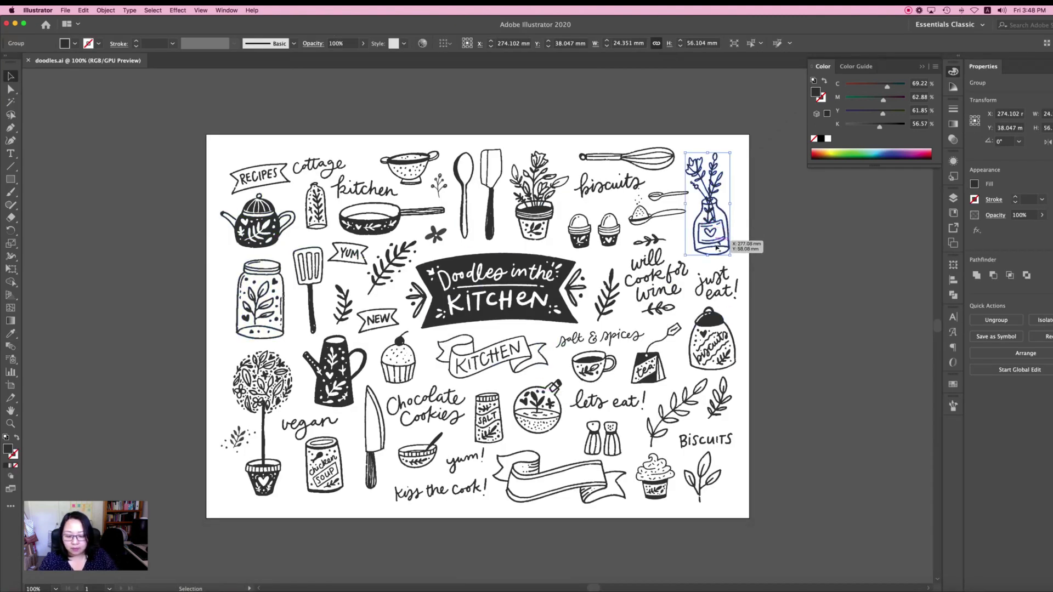
key(a)
click(550, 589)
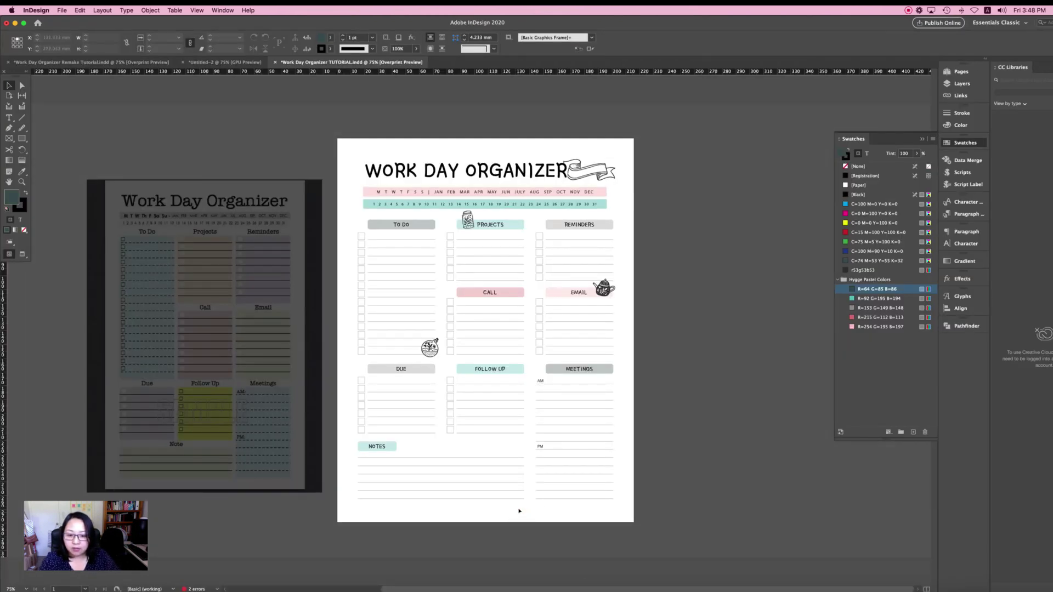
Paste the flower bottle doodle, shrink it to about 12.4 mm wide, and place it over the right end of the NOTES lines
key(super+v)
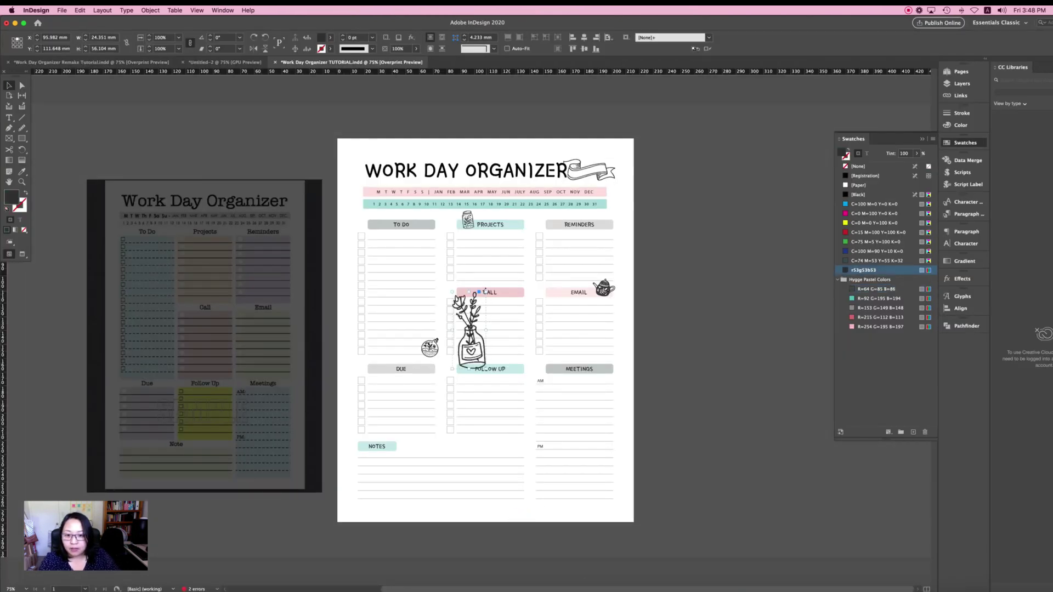
drag(485, 291, 470, 315)
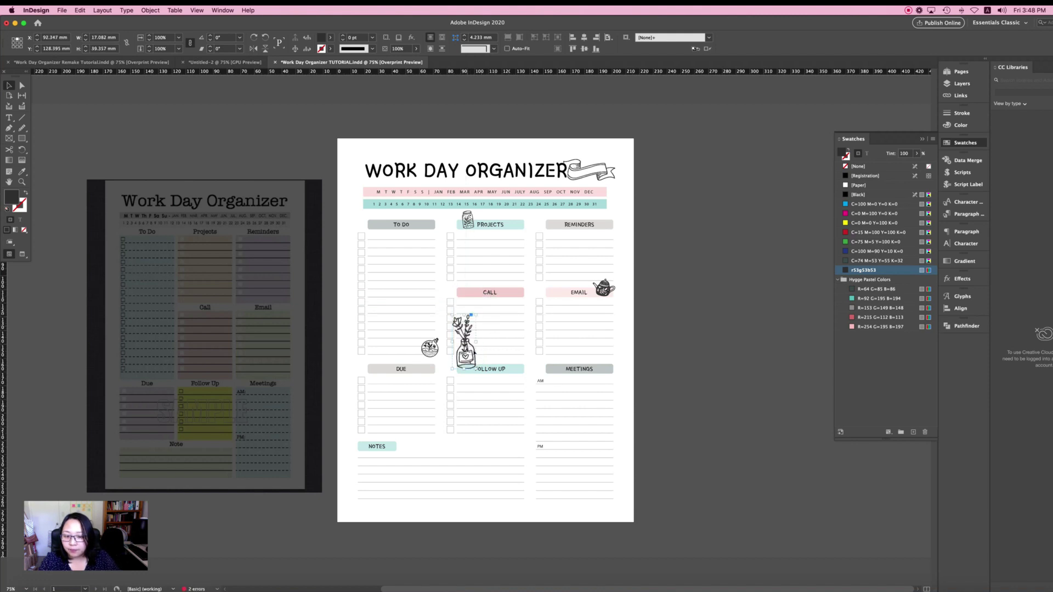
drag(474, 351, 519, 462)
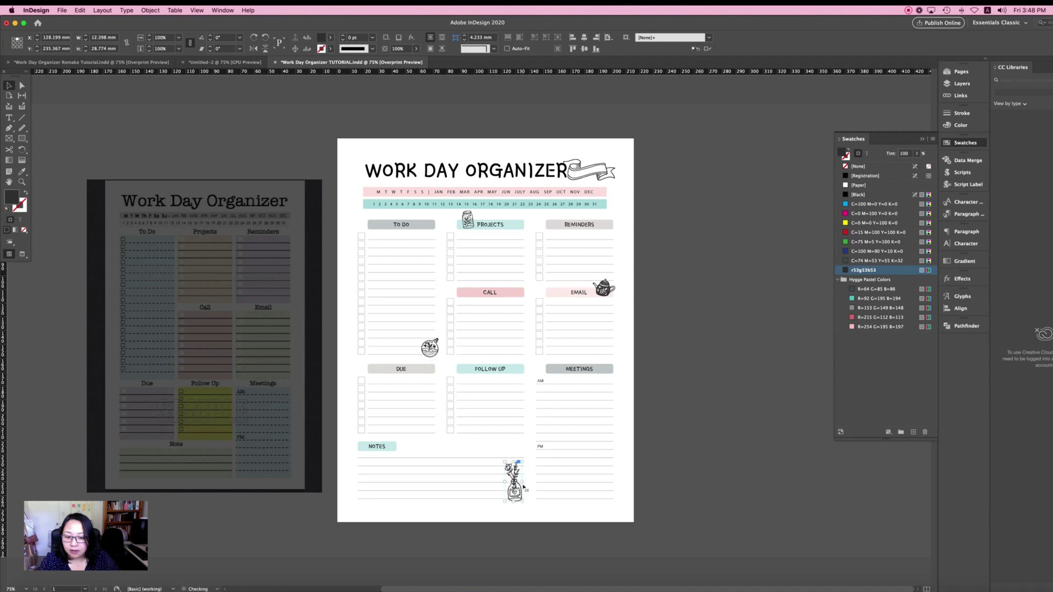
drag(519, 498, 525, 499)
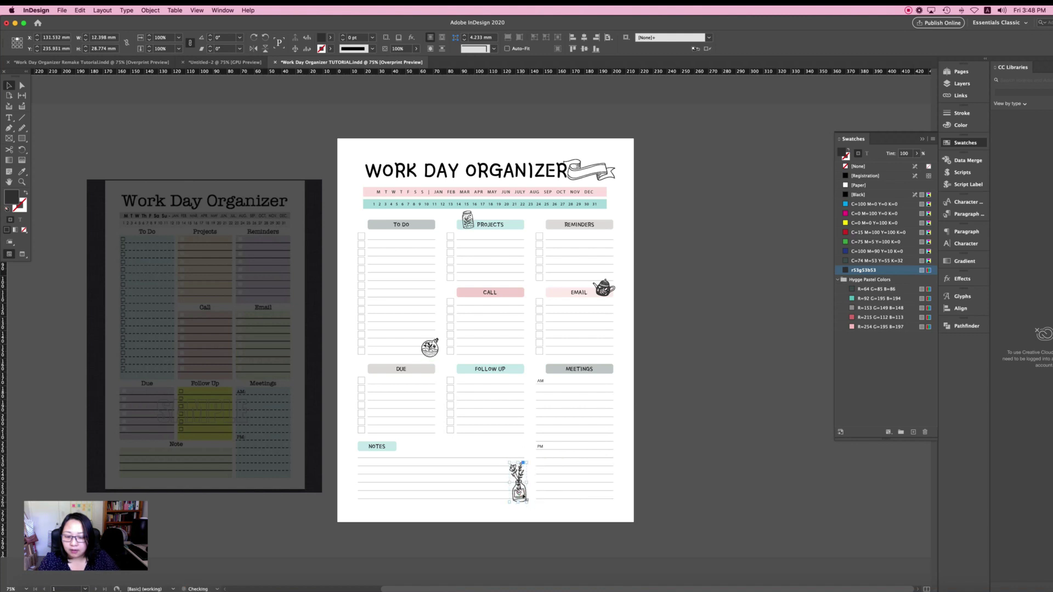
click(676, 496)
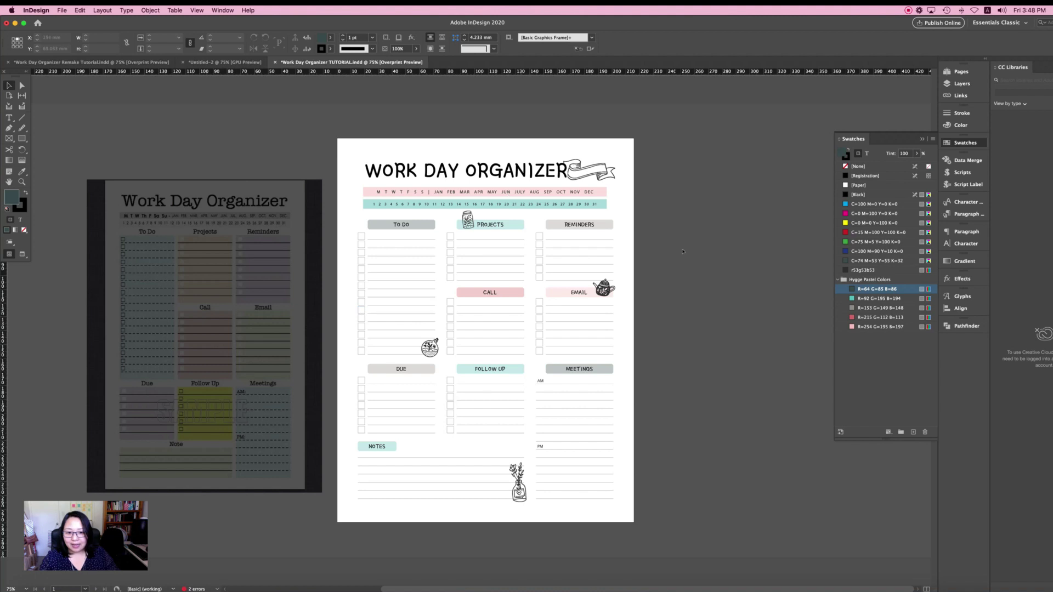
click(520, 481)
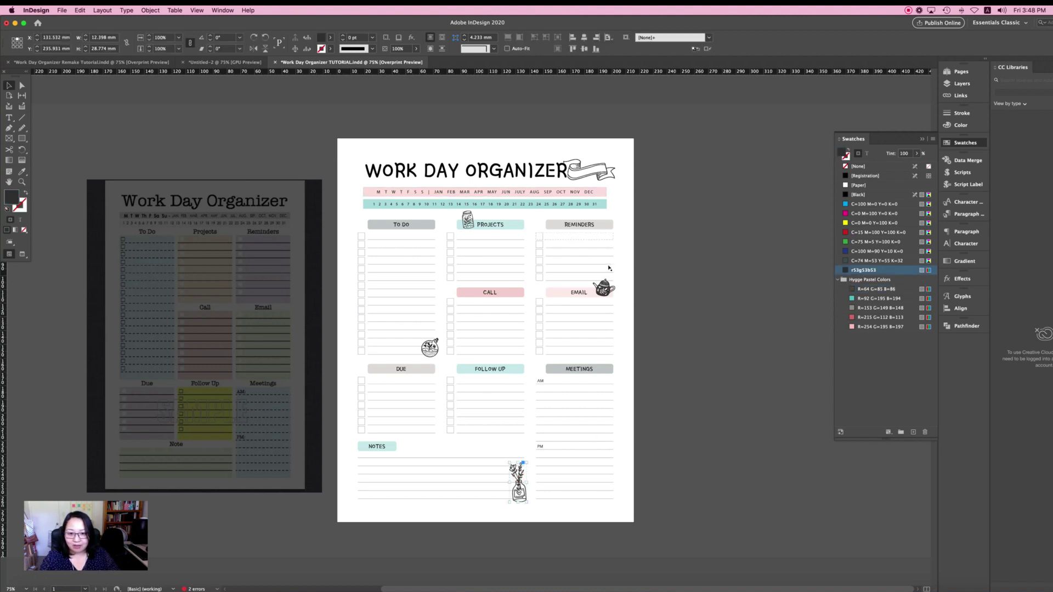
click(783, 305)
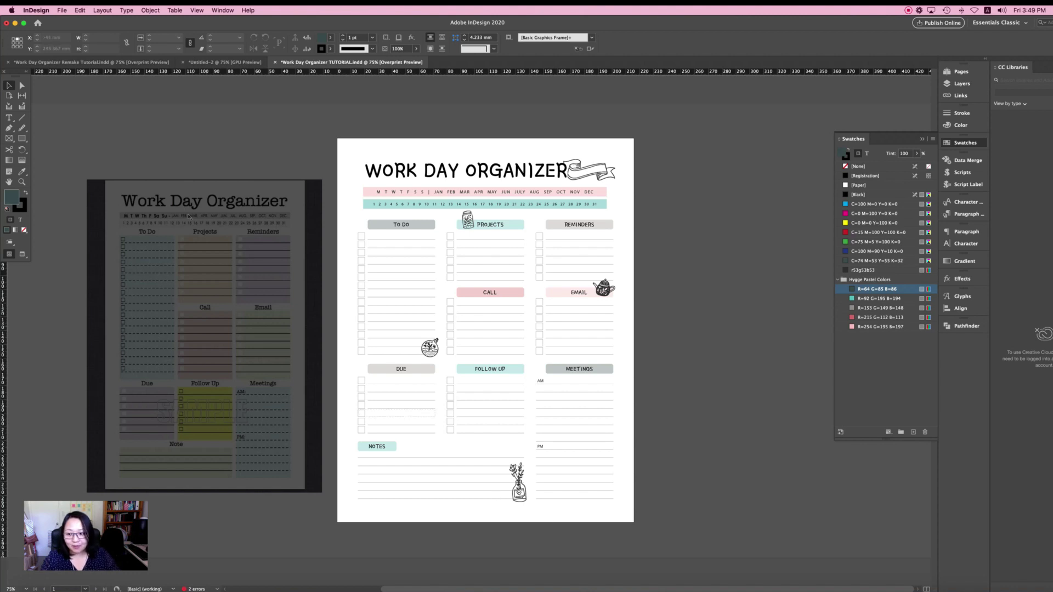
Add a text frame about 63 mm wide below the NOTES section at the page foot and enter JANICEDESIGNS.CO
click(9, 117)
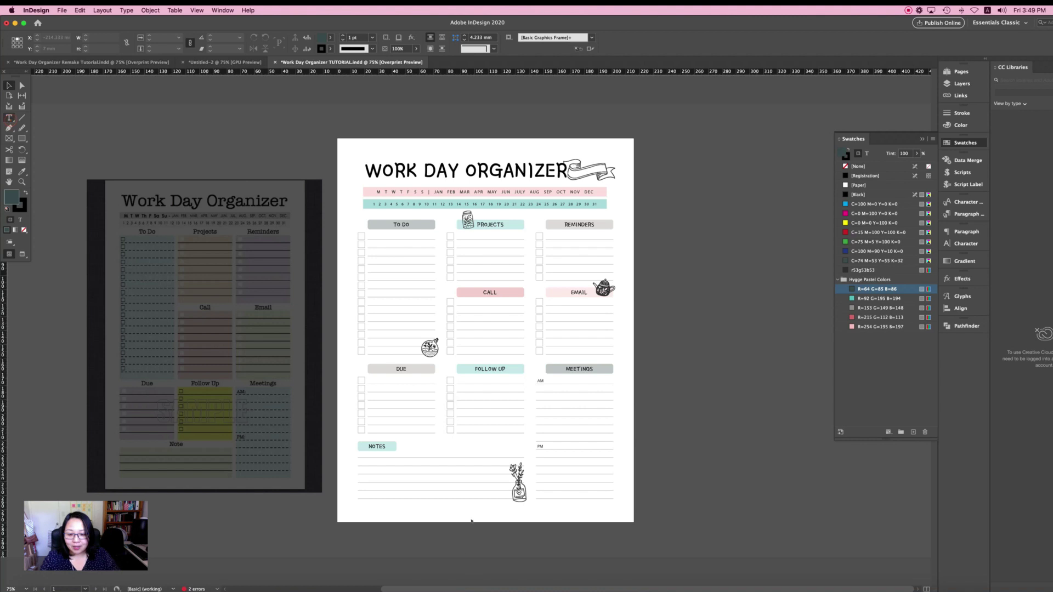
drag(449, 509, 541, 515)
drag(536, 516, 537, 516)
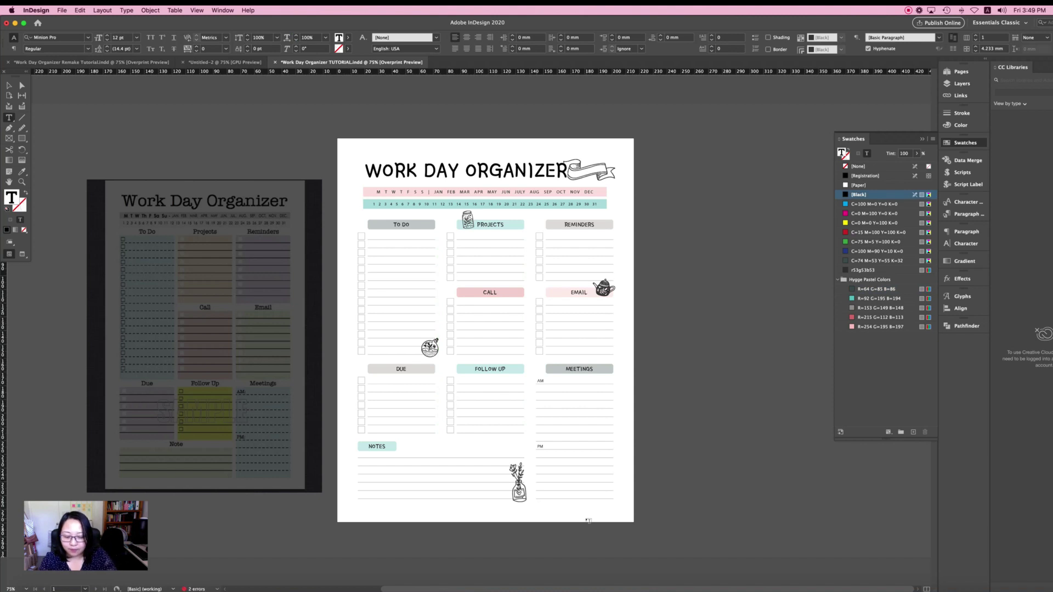
text(JANICECE)
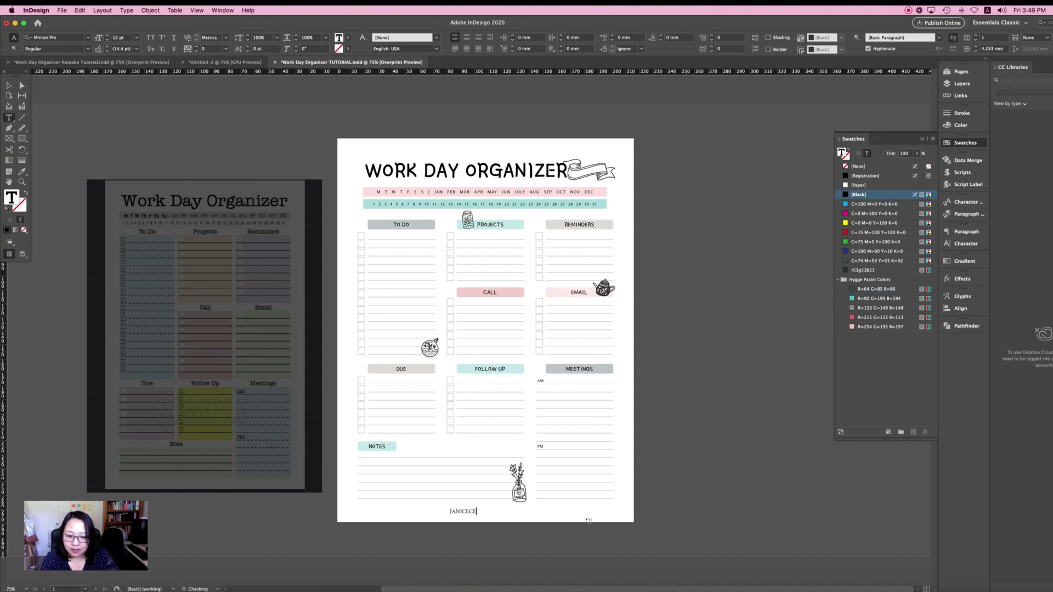
key(BackSpace)
key(BackSpace)
text(DESIGNS.C)
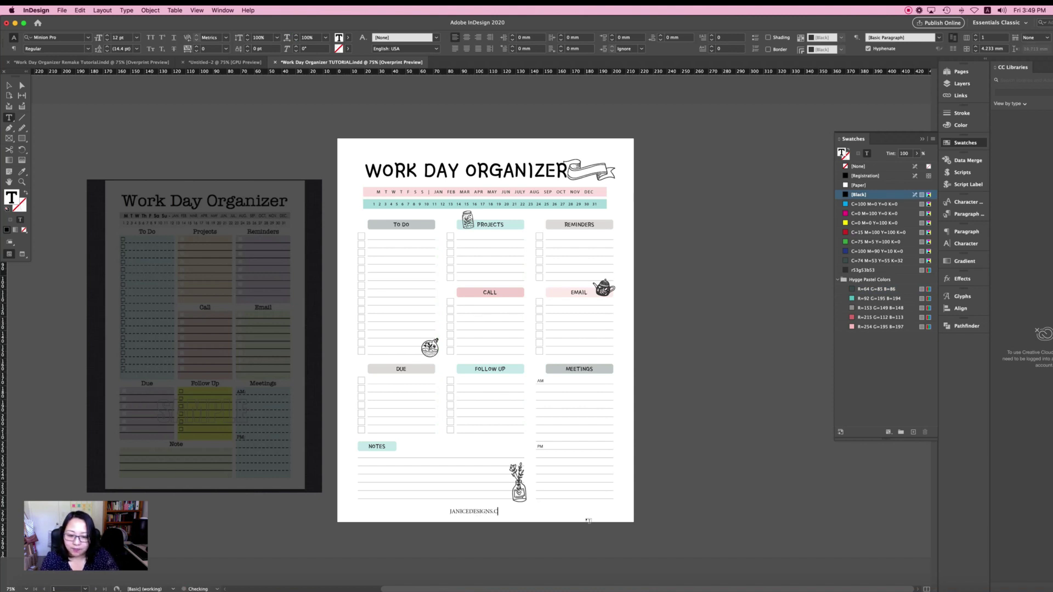
text(O)
Format the whole footer text in the Ganja Flower font at 9 pt
key(super+a)
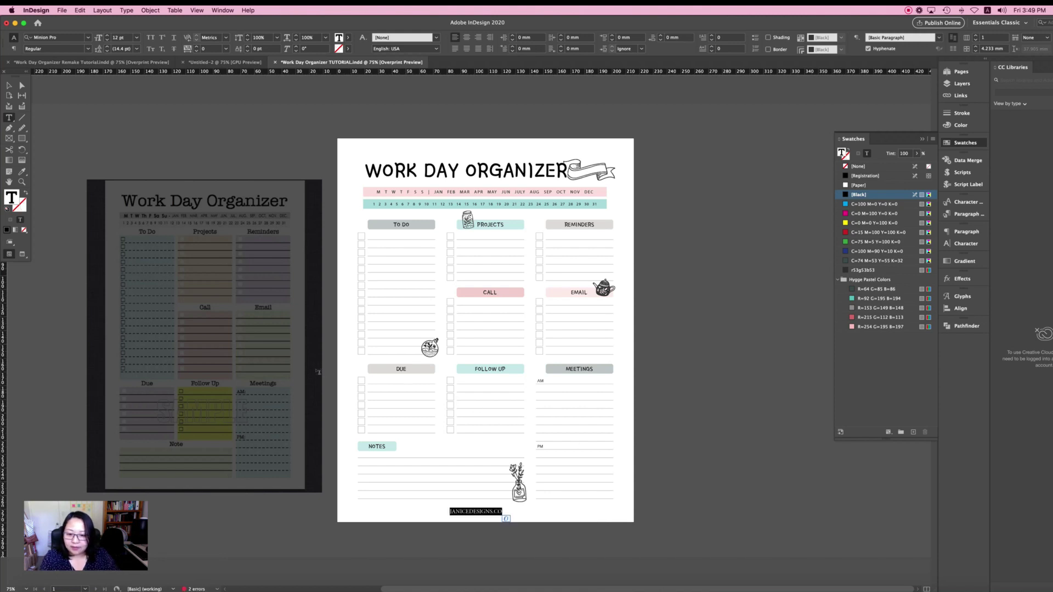
click(135, 37)
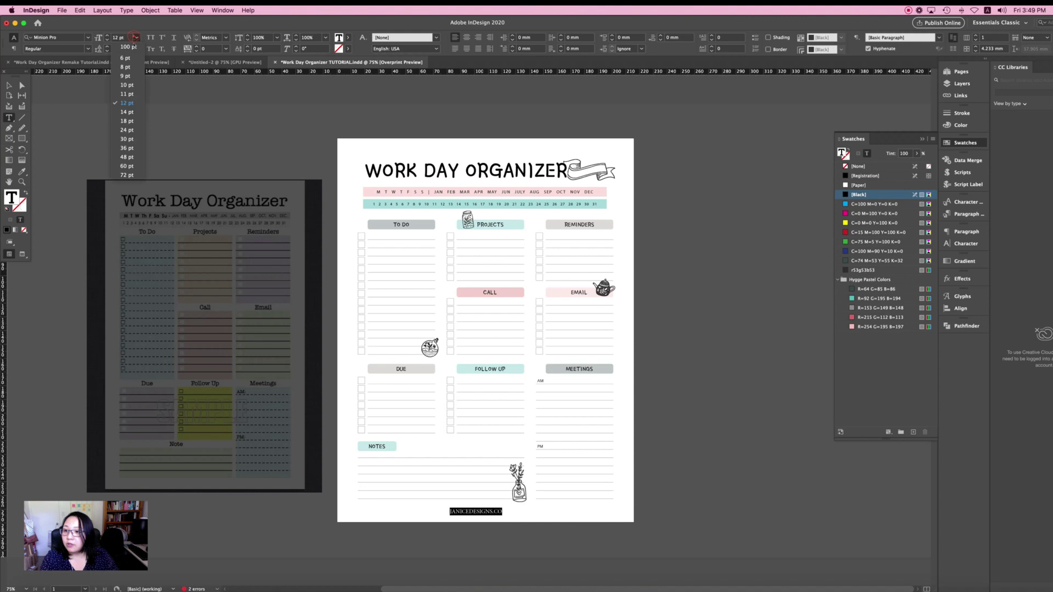
click(125, 75)
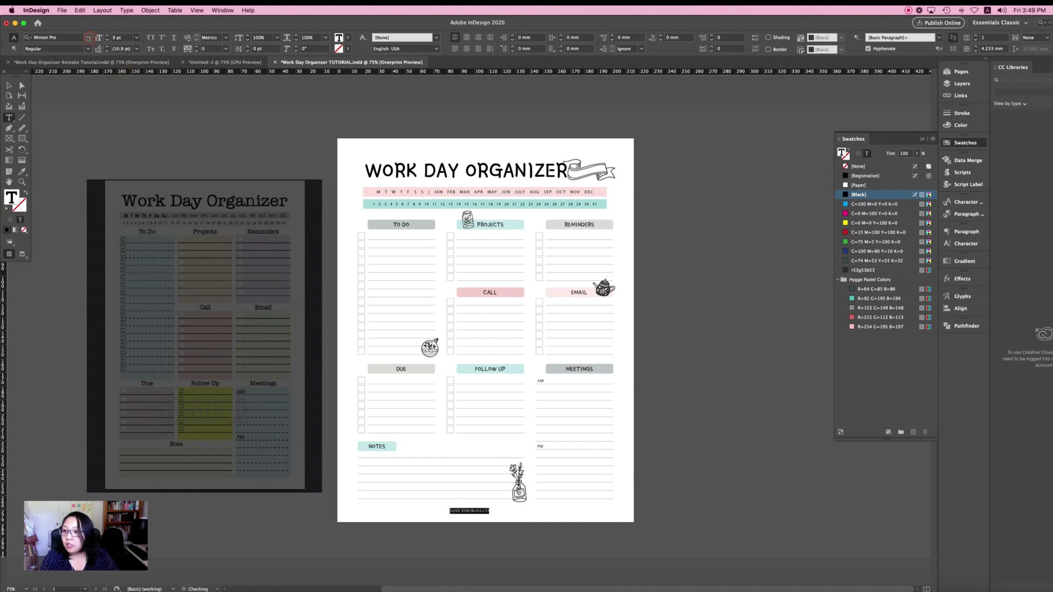
click(88, 37)
click(60, 77)
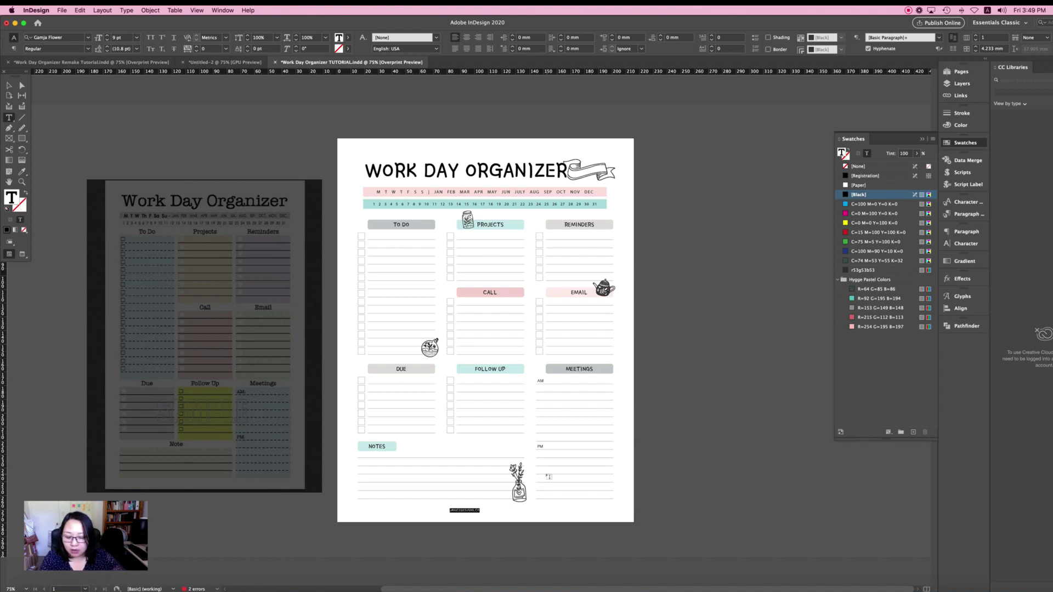
Widen the footer text's tracking to 420
key(alt+Right)
key(alt+Right)
key(alt+Right)
key(alt+Right)
key(alt+Right)
key(alt+Right)
key(alt+Right)
key(alt+Right)
key(alt+Right)
key(alt+Right)
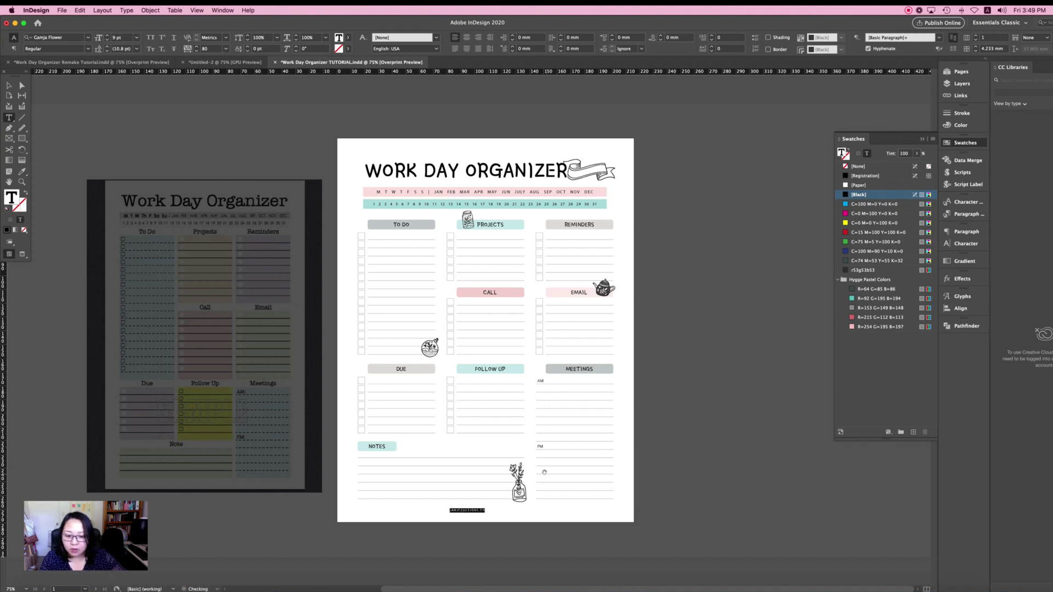
key(alt+Right)
key(alt+Right)
key(alt+Right)
key(alt+Right)
key(alt+Right)
key(alt+Right)
key(alt+Right)
key(alt+Right)
key(alt+Right)
key(alt+Right)
key(alt+Right)
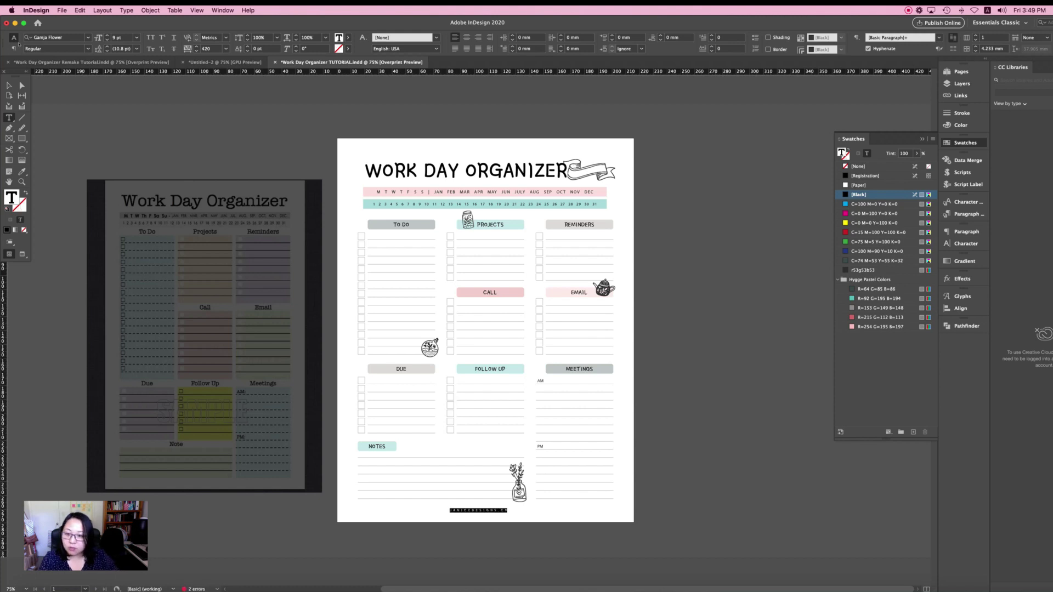
key(Escape)
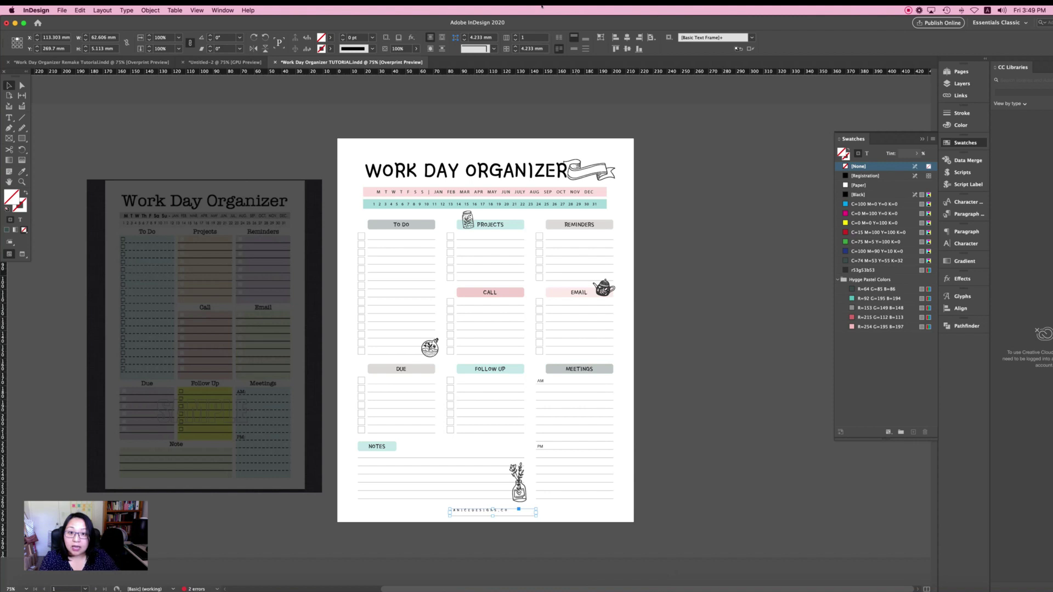
Align the footer text to the bottom of its frame, centre it horizontally, and shift the frame slightly down
click(573, 49)
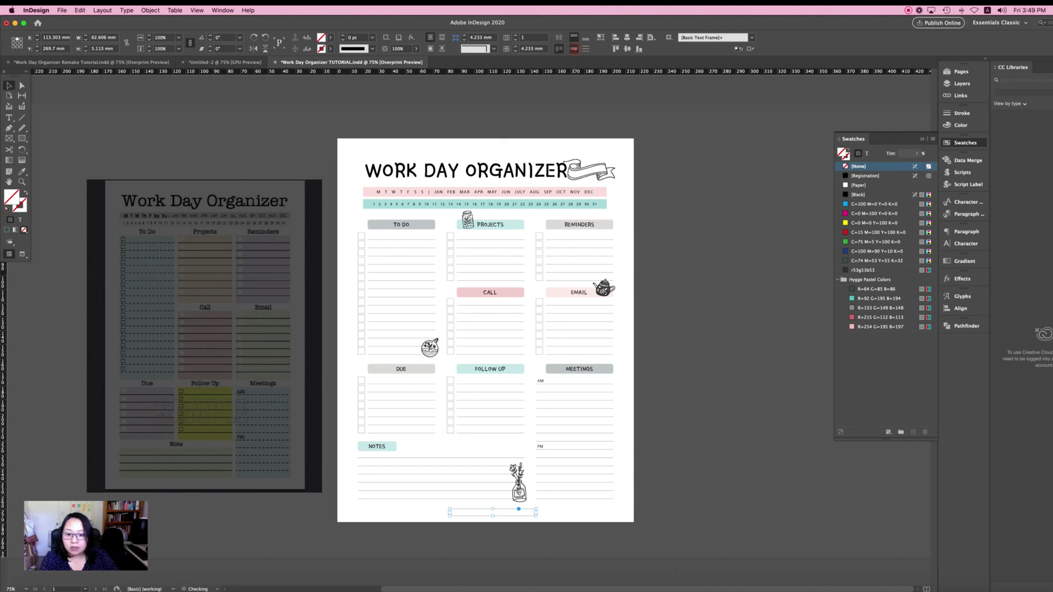
double_click(497, 510)
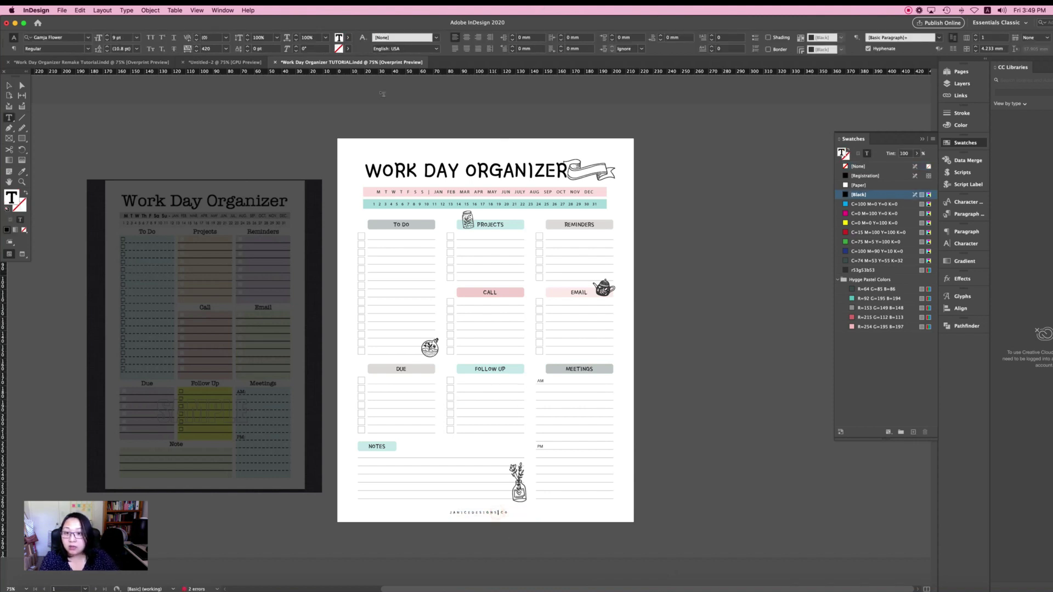
click(467, 37)
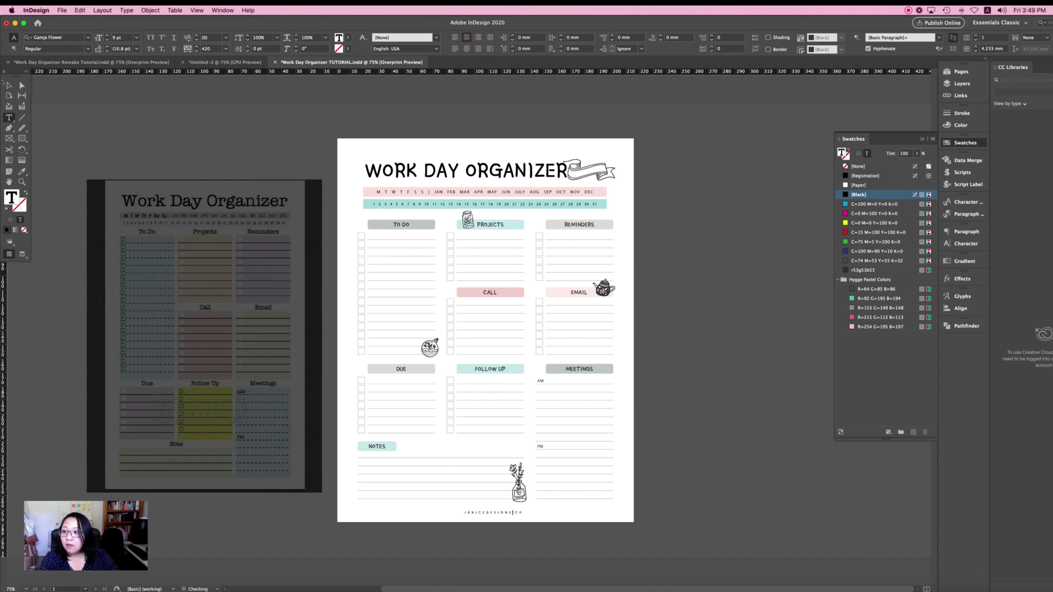
click(8, 85)
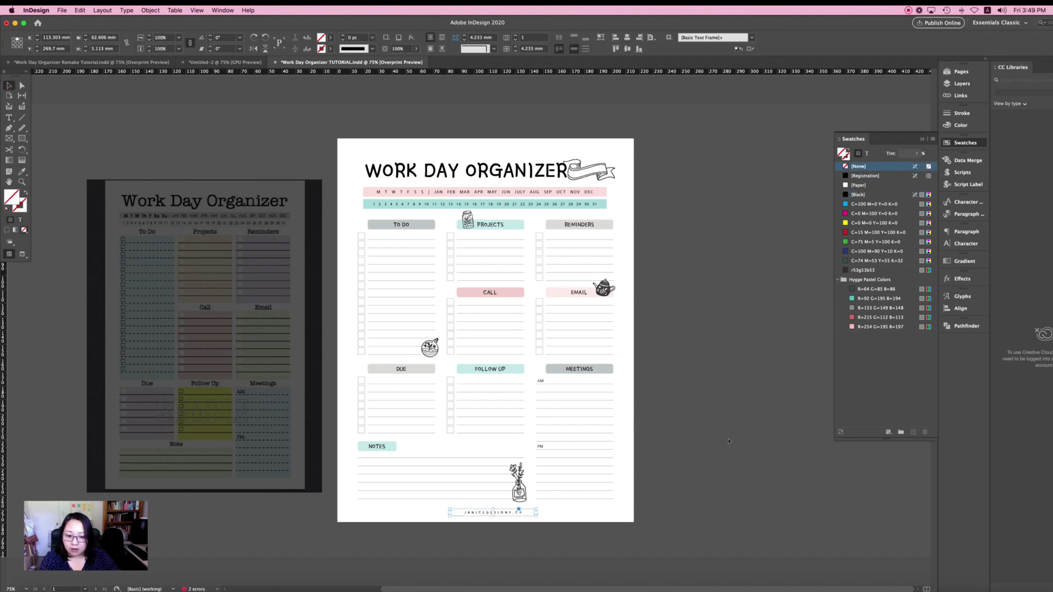
click(514, 512)
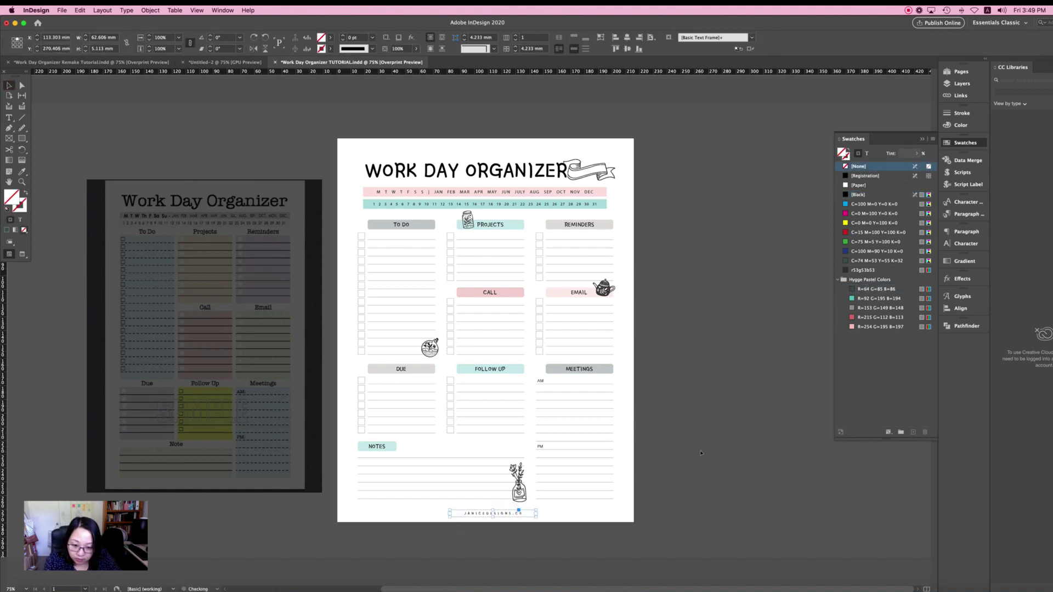
Centre the footer text frame horizontally relative to the page and deselect it
click(591, 529)
click(509, 517)
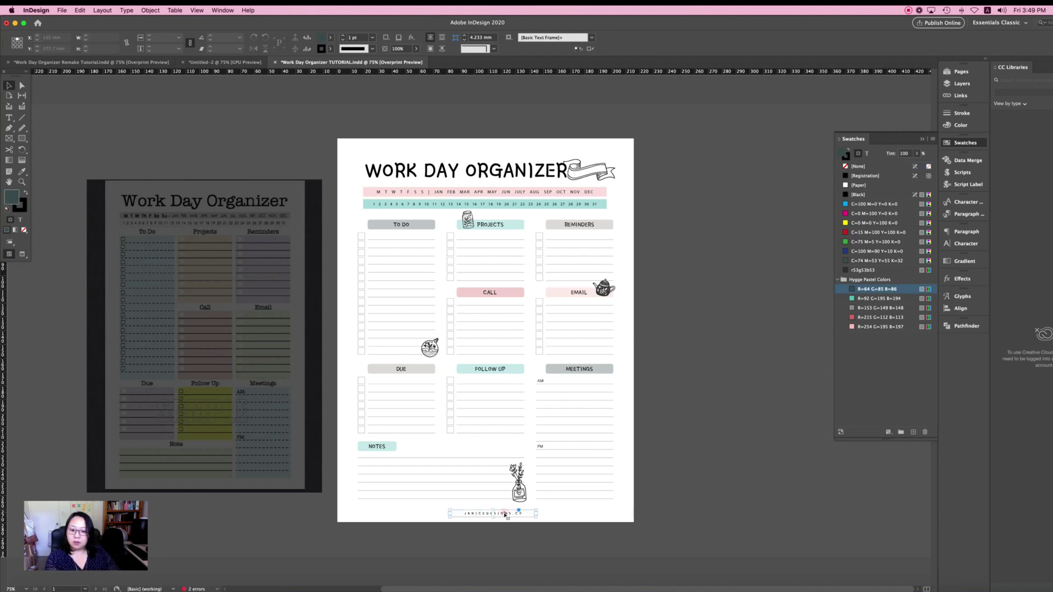
click(650, 38)
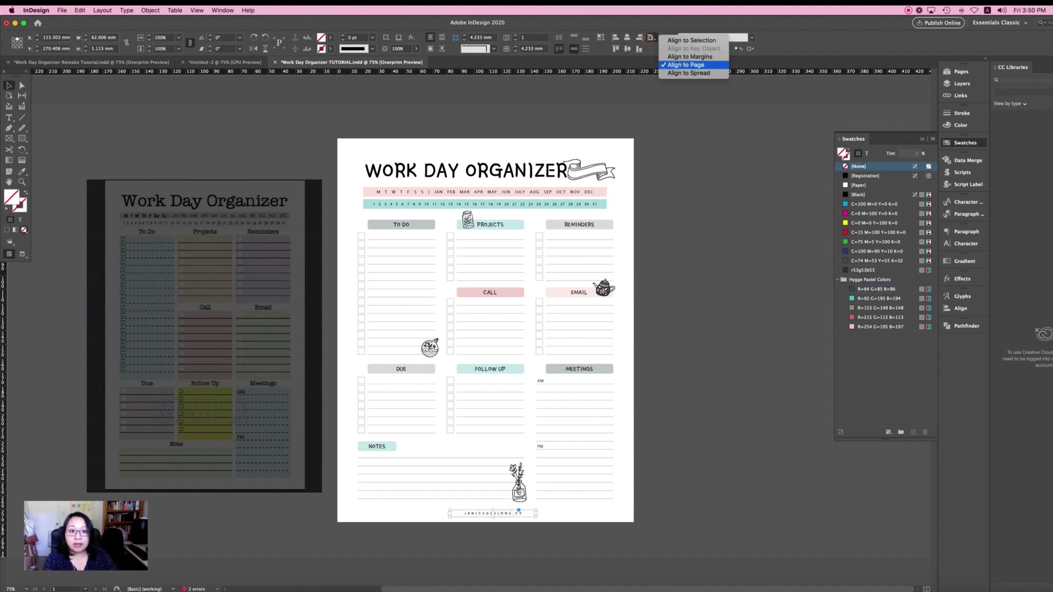
click(685, 64)
click(627, 37)
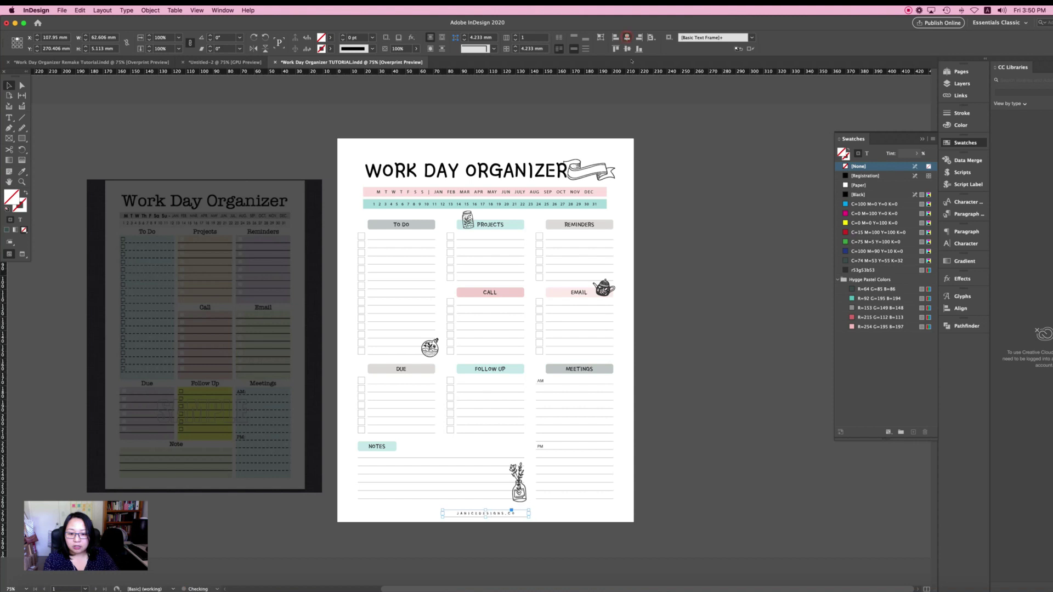
click(681, 260)
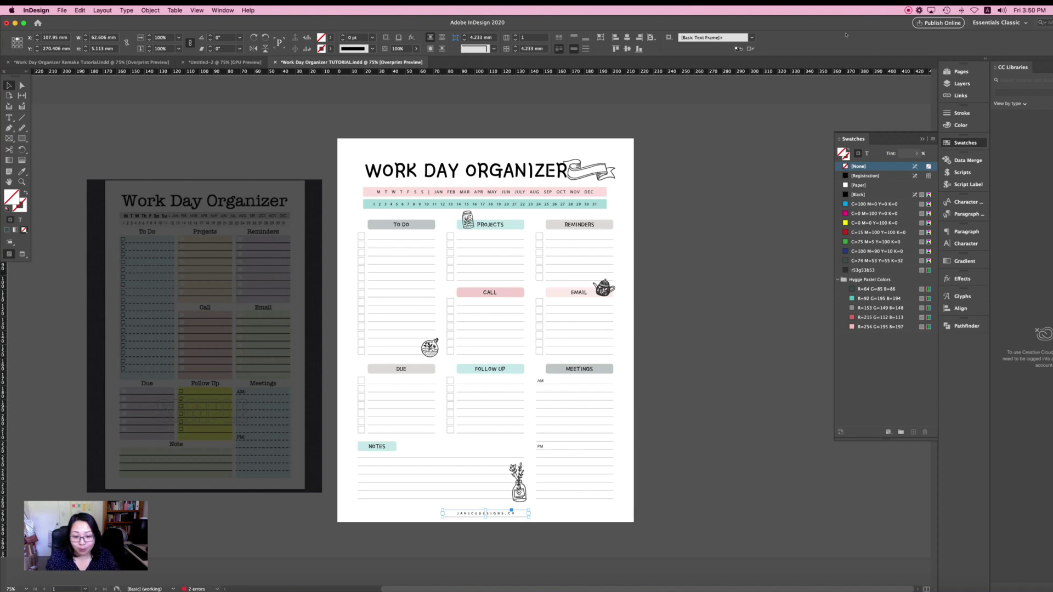
click(707, 159)
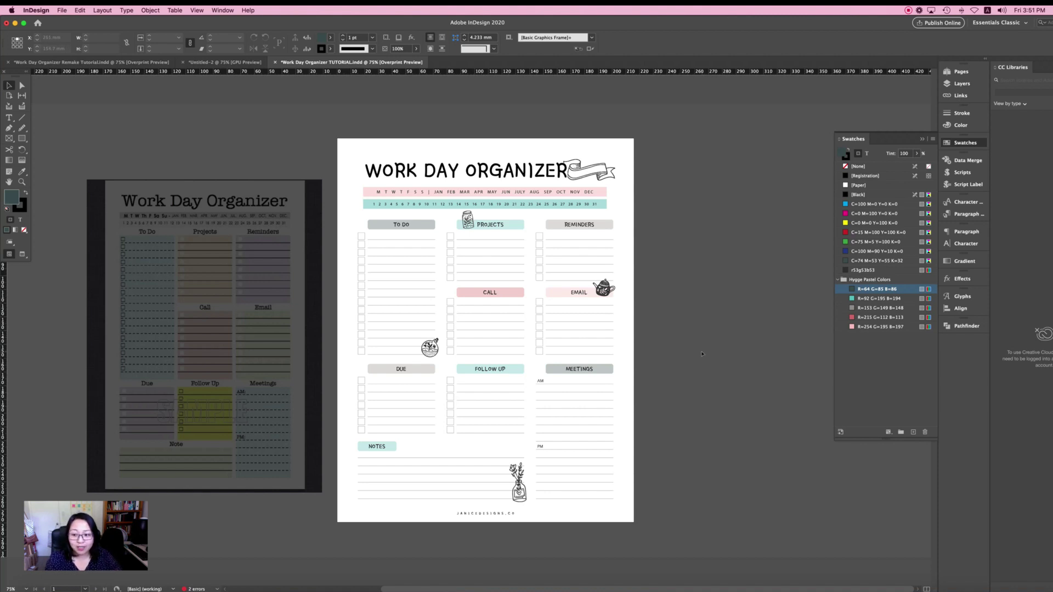
click(495, 515)
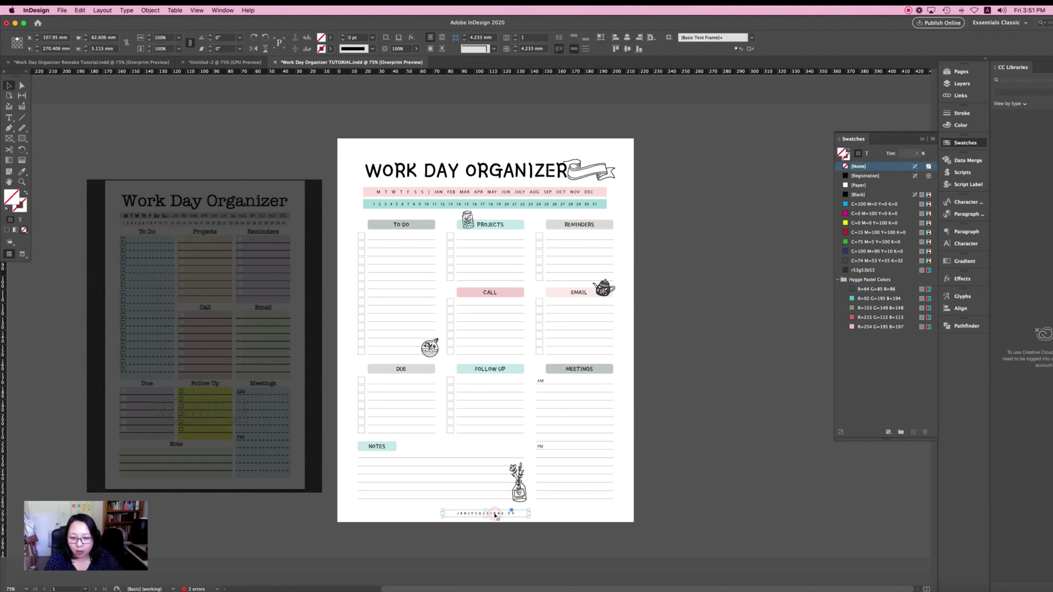
right_click(495, 515)
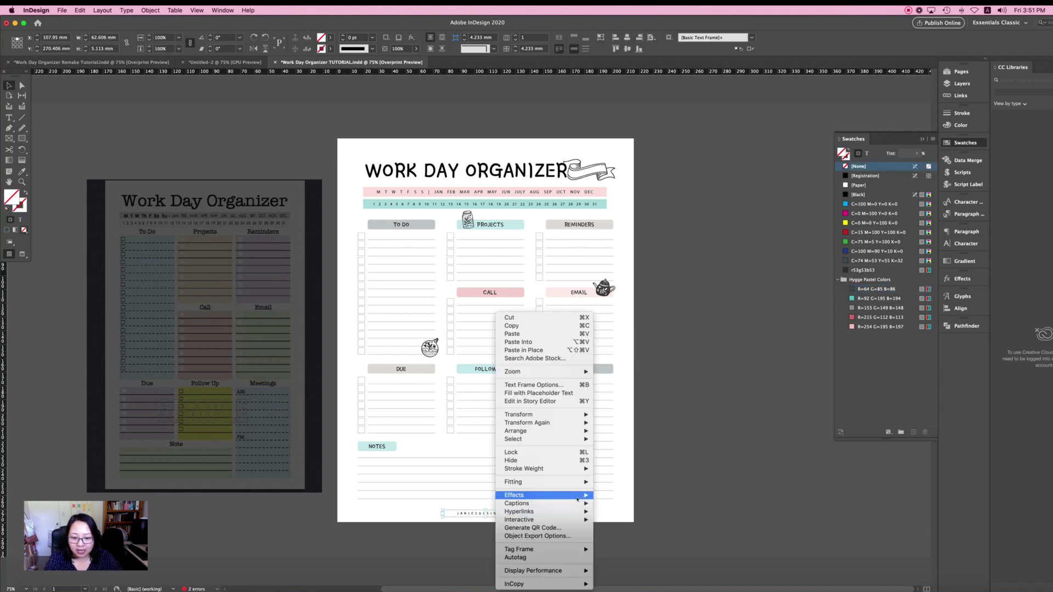
mouse_move(569, 513)
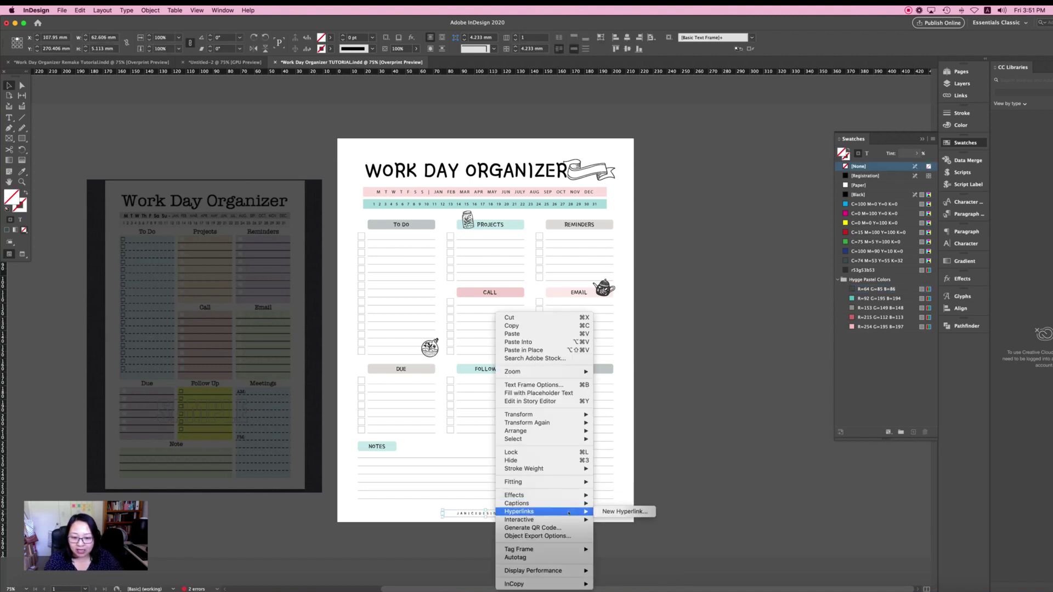
click(625, 512)
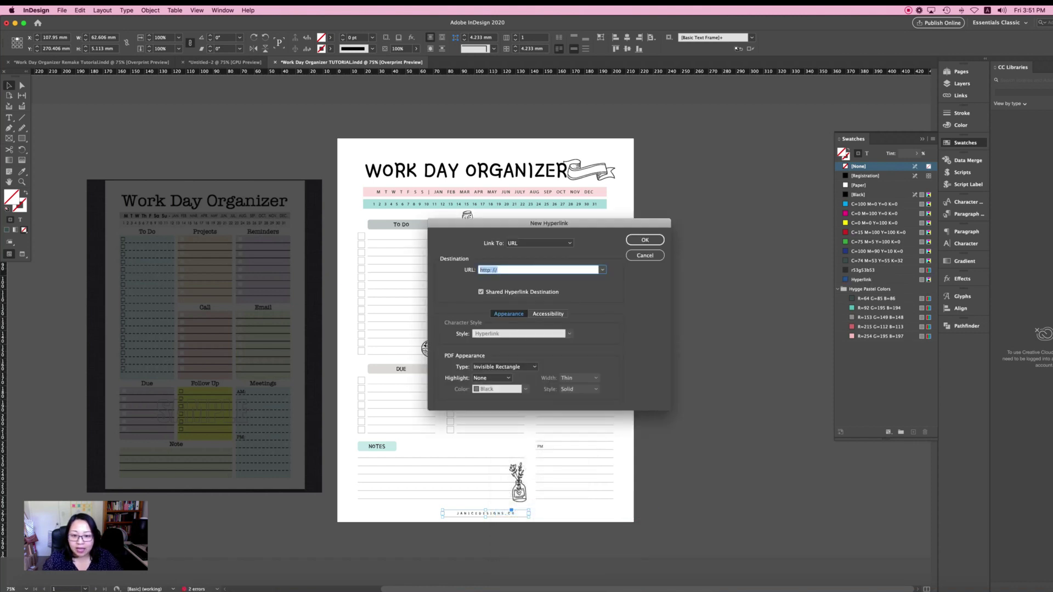
click(487, 270)
text(s)
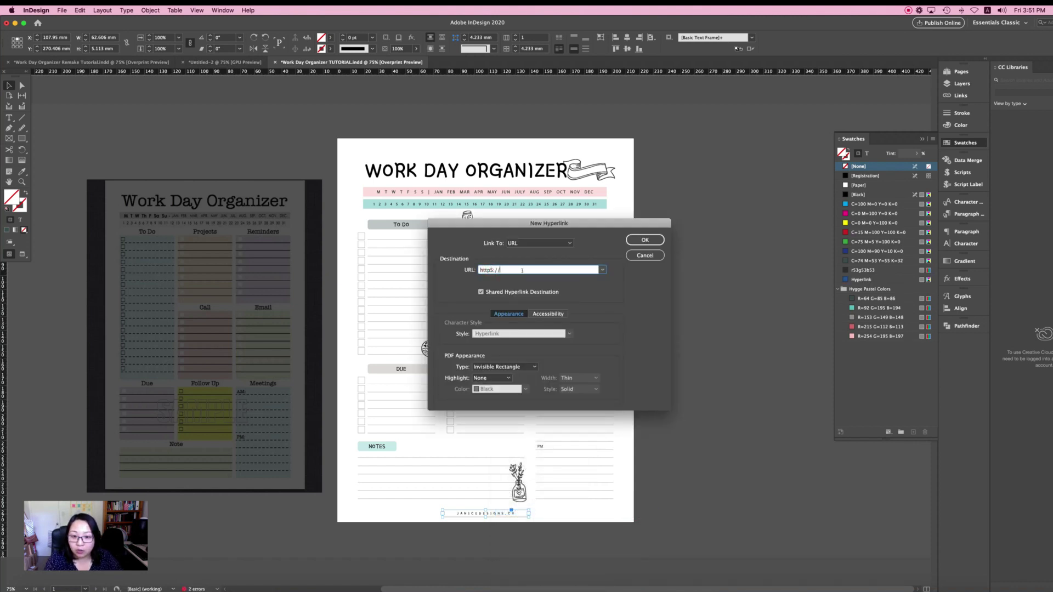
click(492, 269)
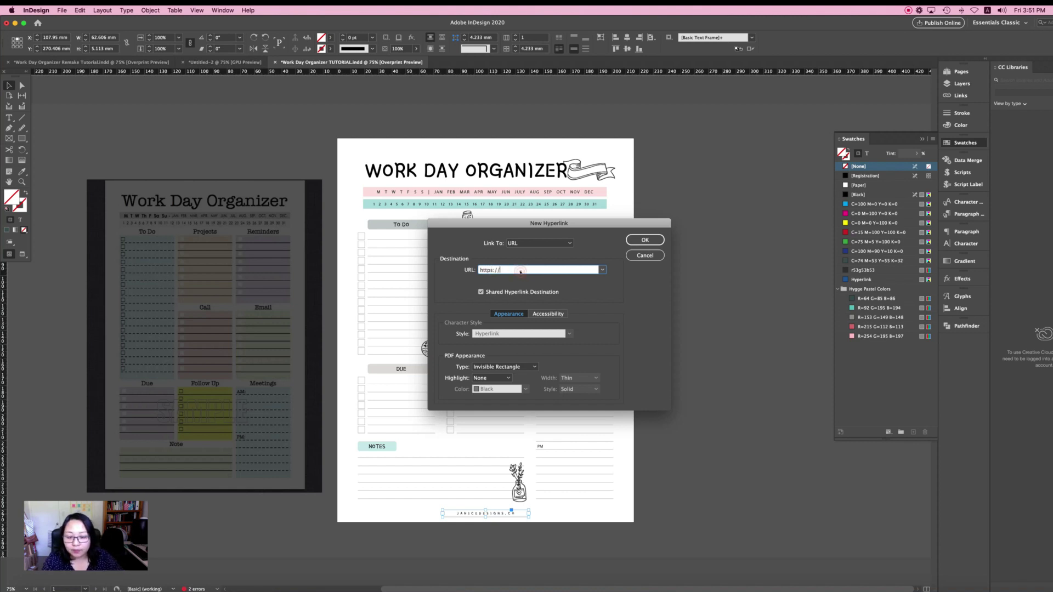
text(janicedesigns.co)
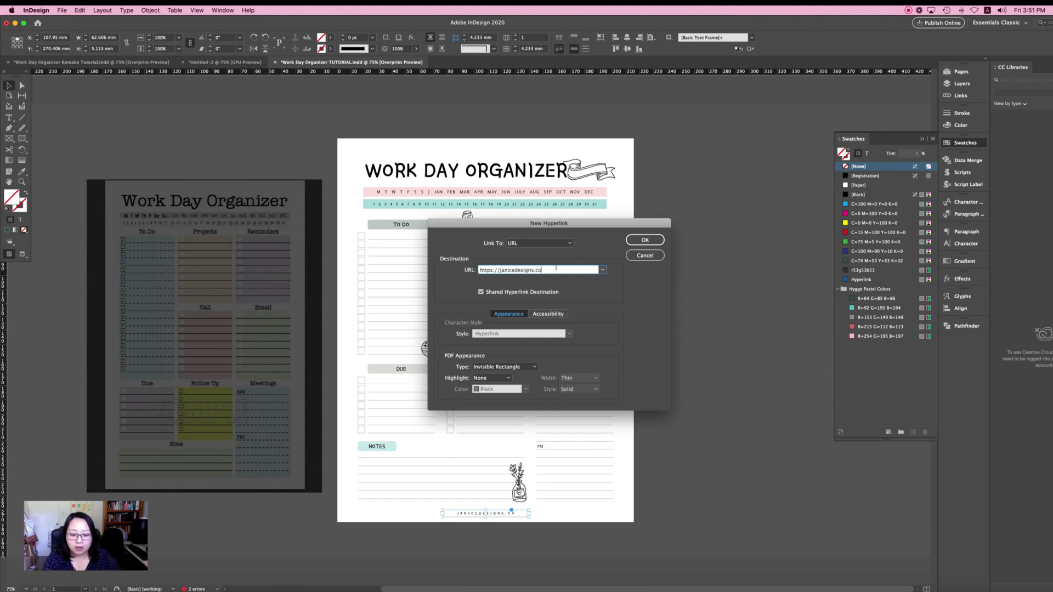
text(/)
click(645, 240)
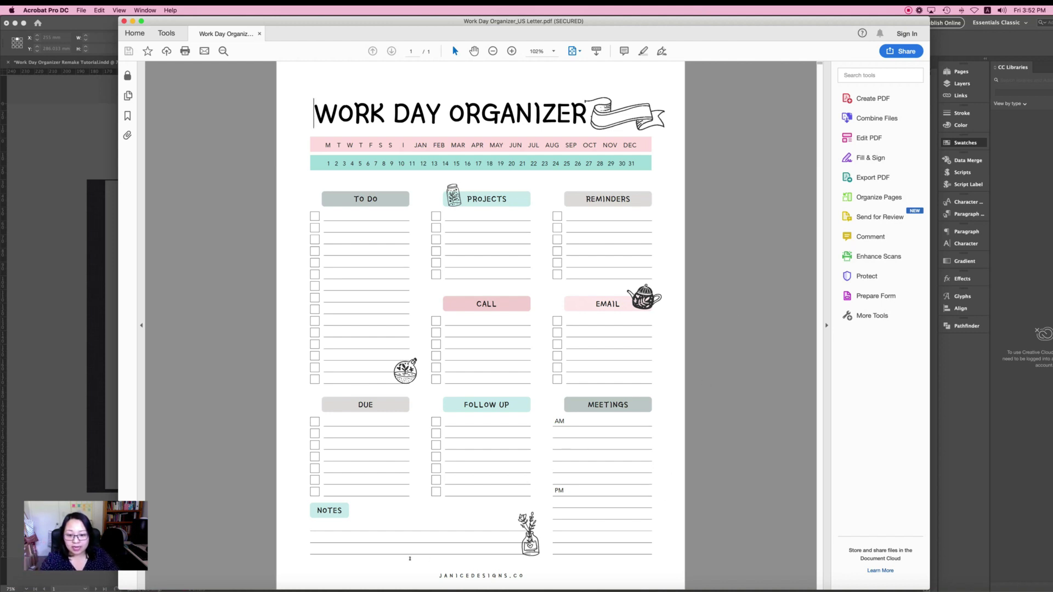
Test the footer's website link in the Work Day Organizer_US Letter PDF in Acrobat, look over the site in Chrome, and return to InDesign
click(411, 559)
click(462, 573)
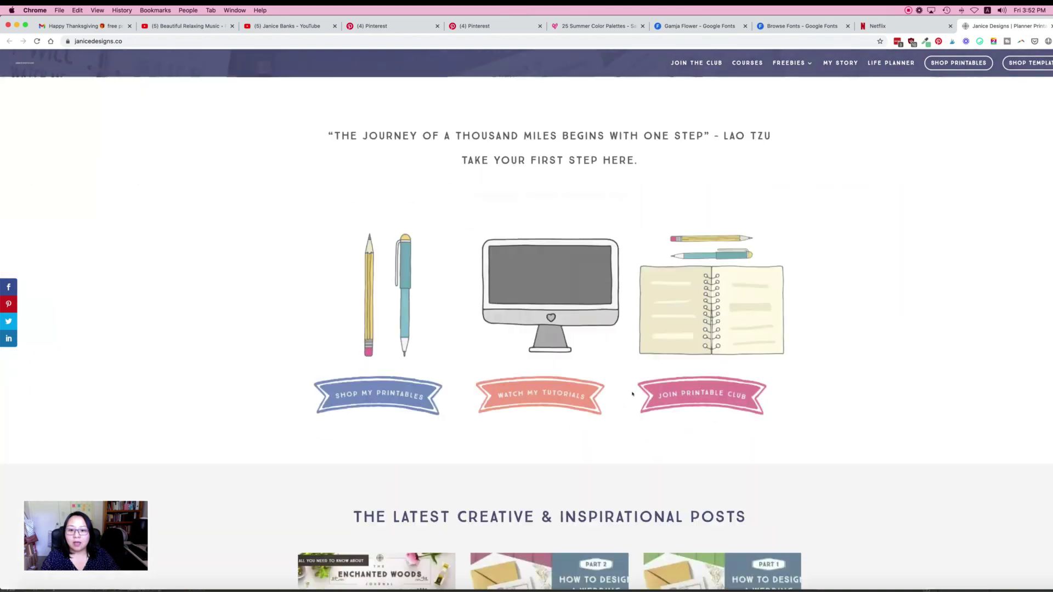
scroll(902, 242, down, 3)
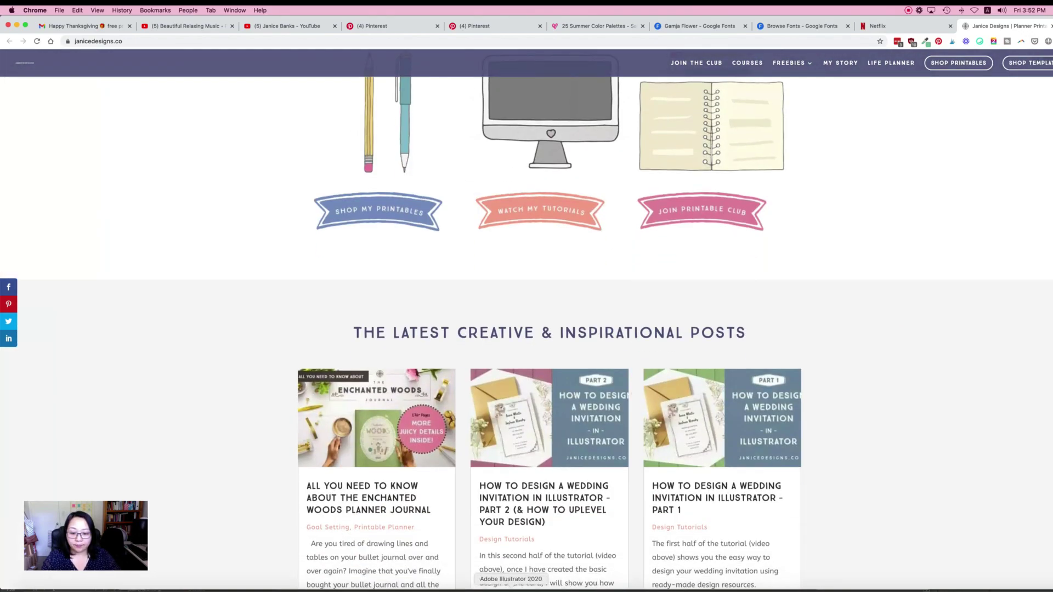
click(565, 588)
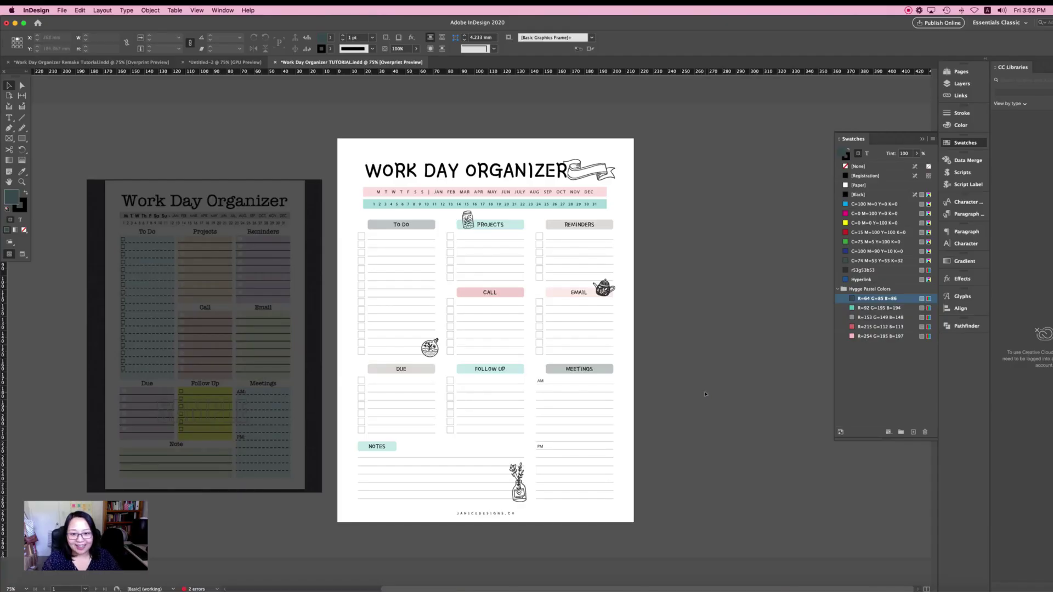